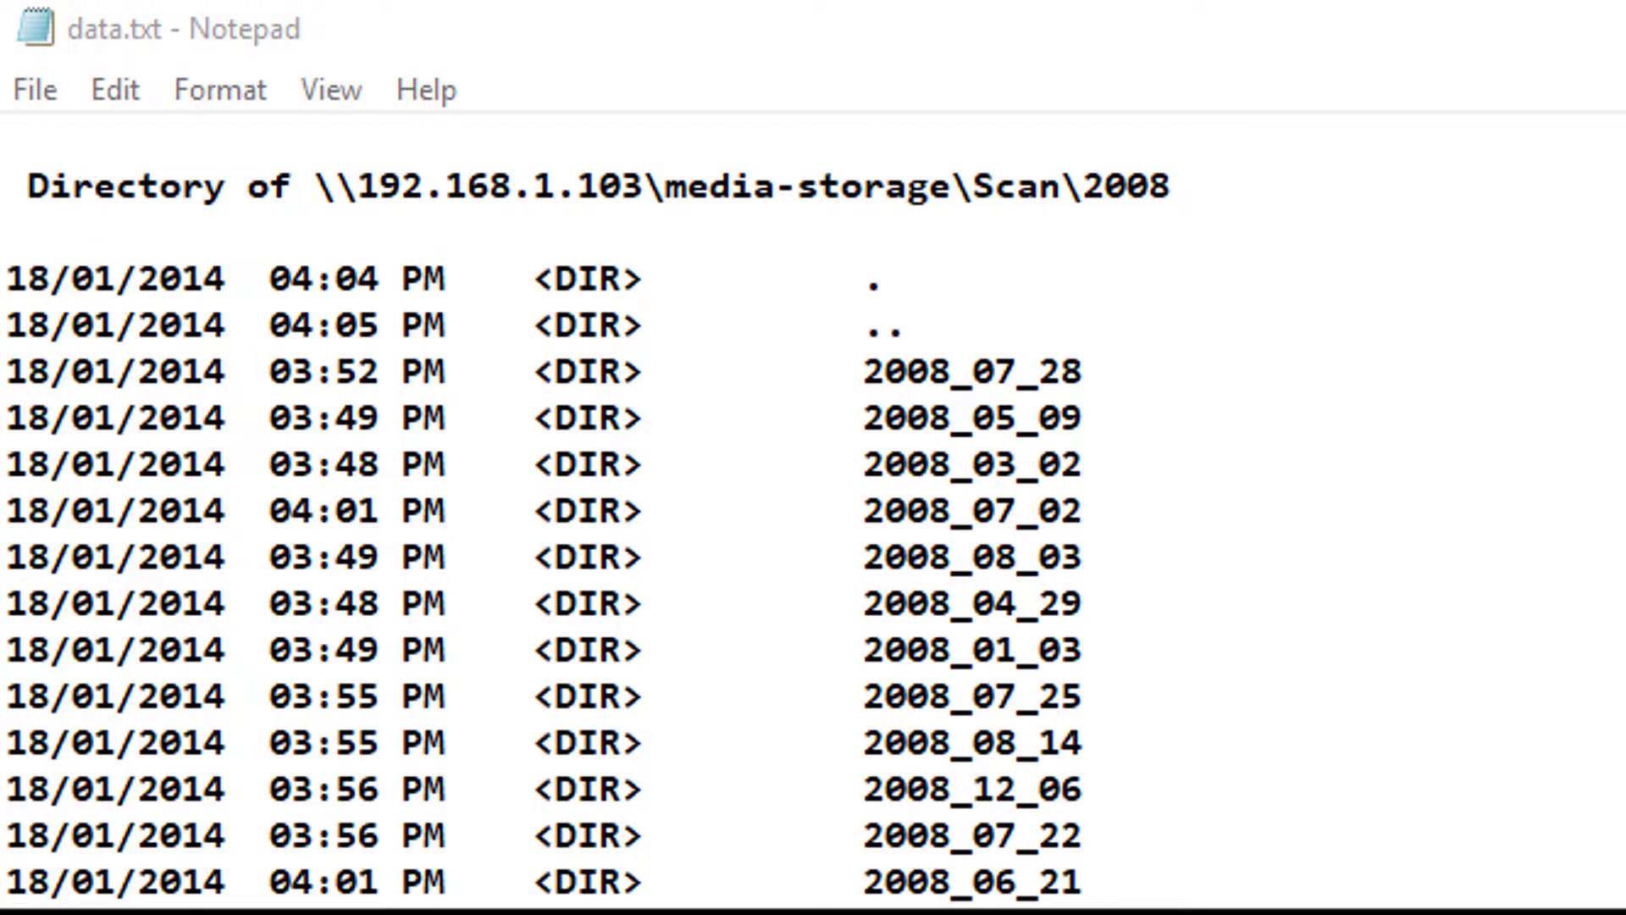
Examine the data.txt listing for its directory headings, subfolder entries and the JPG files under the 2008_07_28 folder.
{"action": "left_click_drag", "start_coordinate": [30, 185], "coordinate": [1191, 170]}
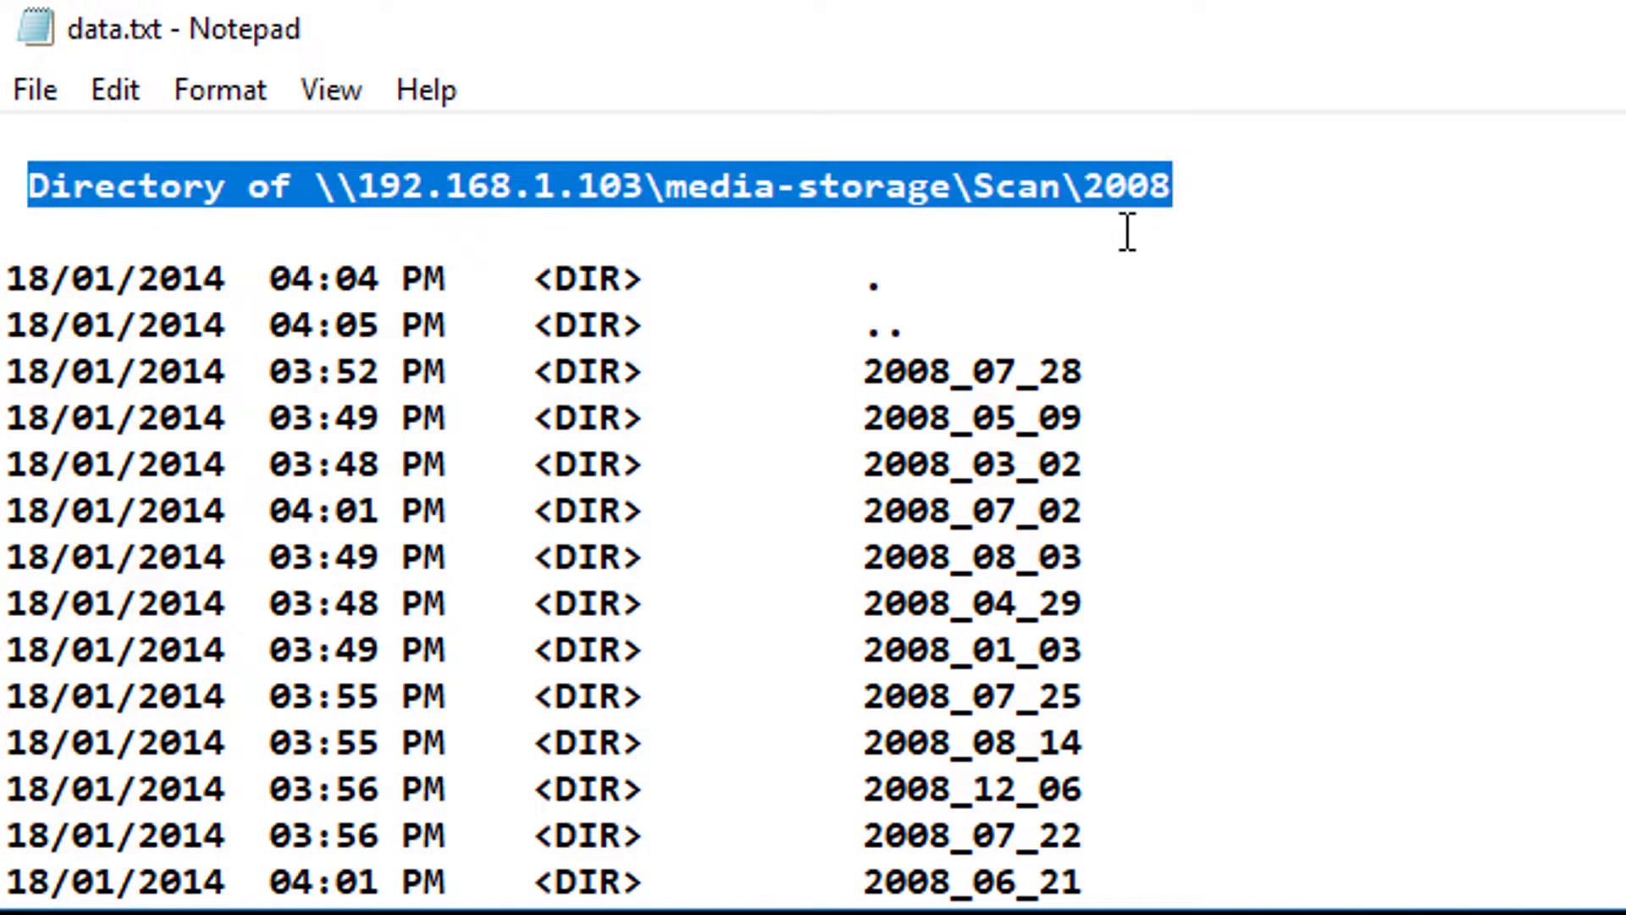
{"action": "left_click", "coordinate": [654, 314]}
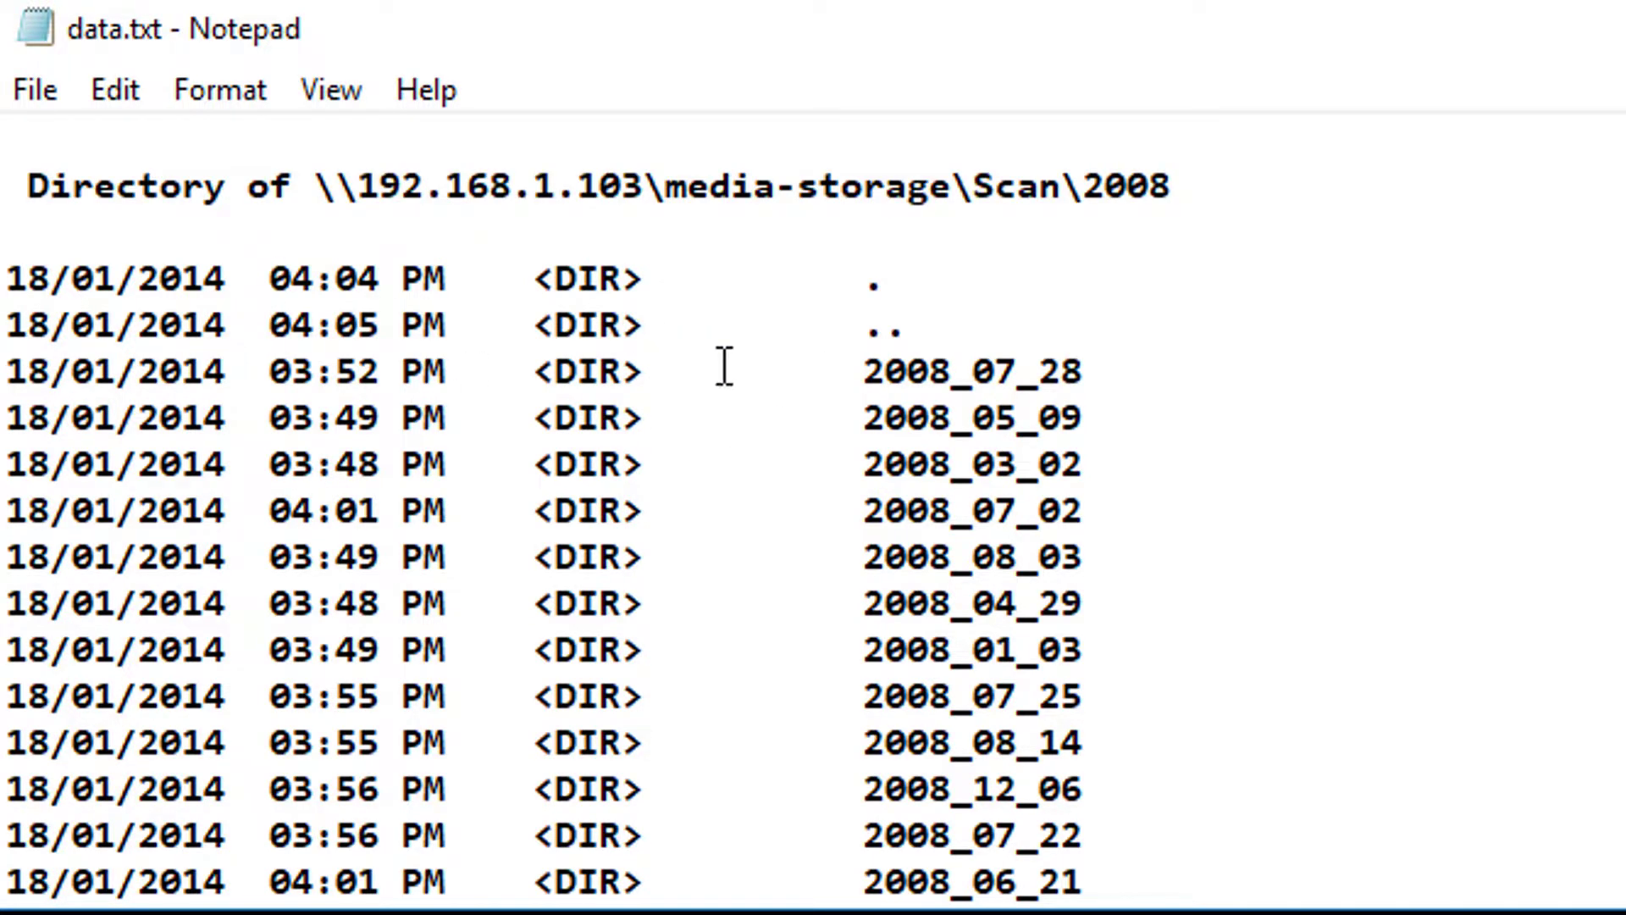
{"action": "left_click_drag", "start_coordinate": [716, 370], "coordinate": [1092, 373]}
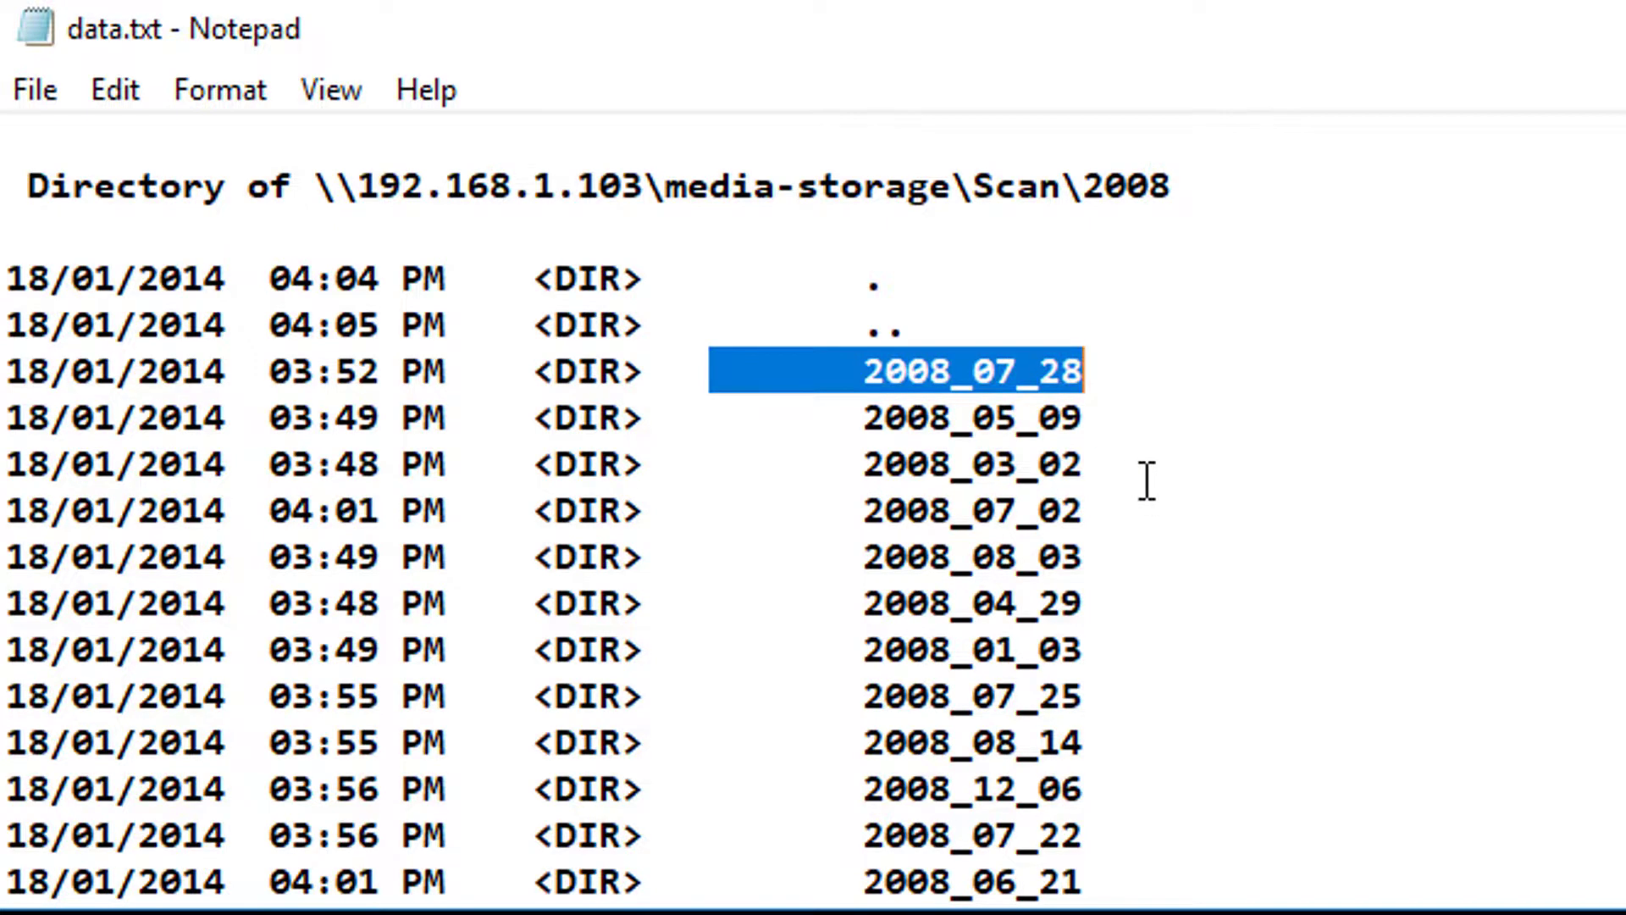
{"action": "scroll", "coordinate": [1149, 489], "scroll_direction": "down", "scroll_amount": 4}
{"action": "scroll", "coordinate": [1148, 479], "scroll_direction": "down", "scroll_amount": 1}
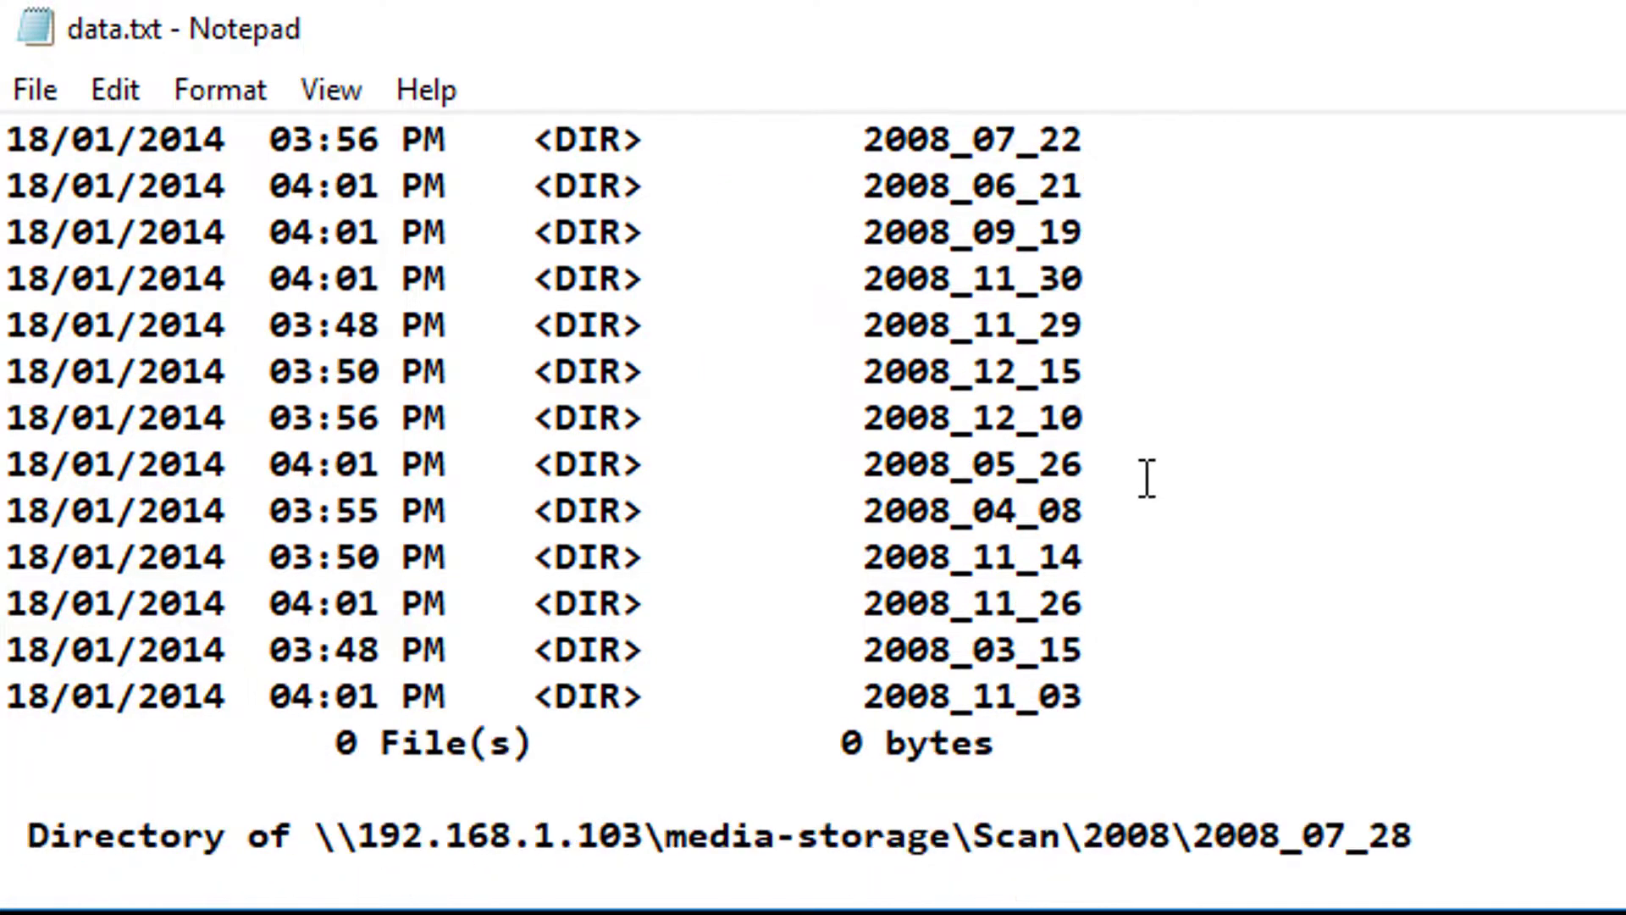
{"action": "scroll", "coordinate": [1146, 461], "scroll_direction": "down", "scroll_amount": 1}
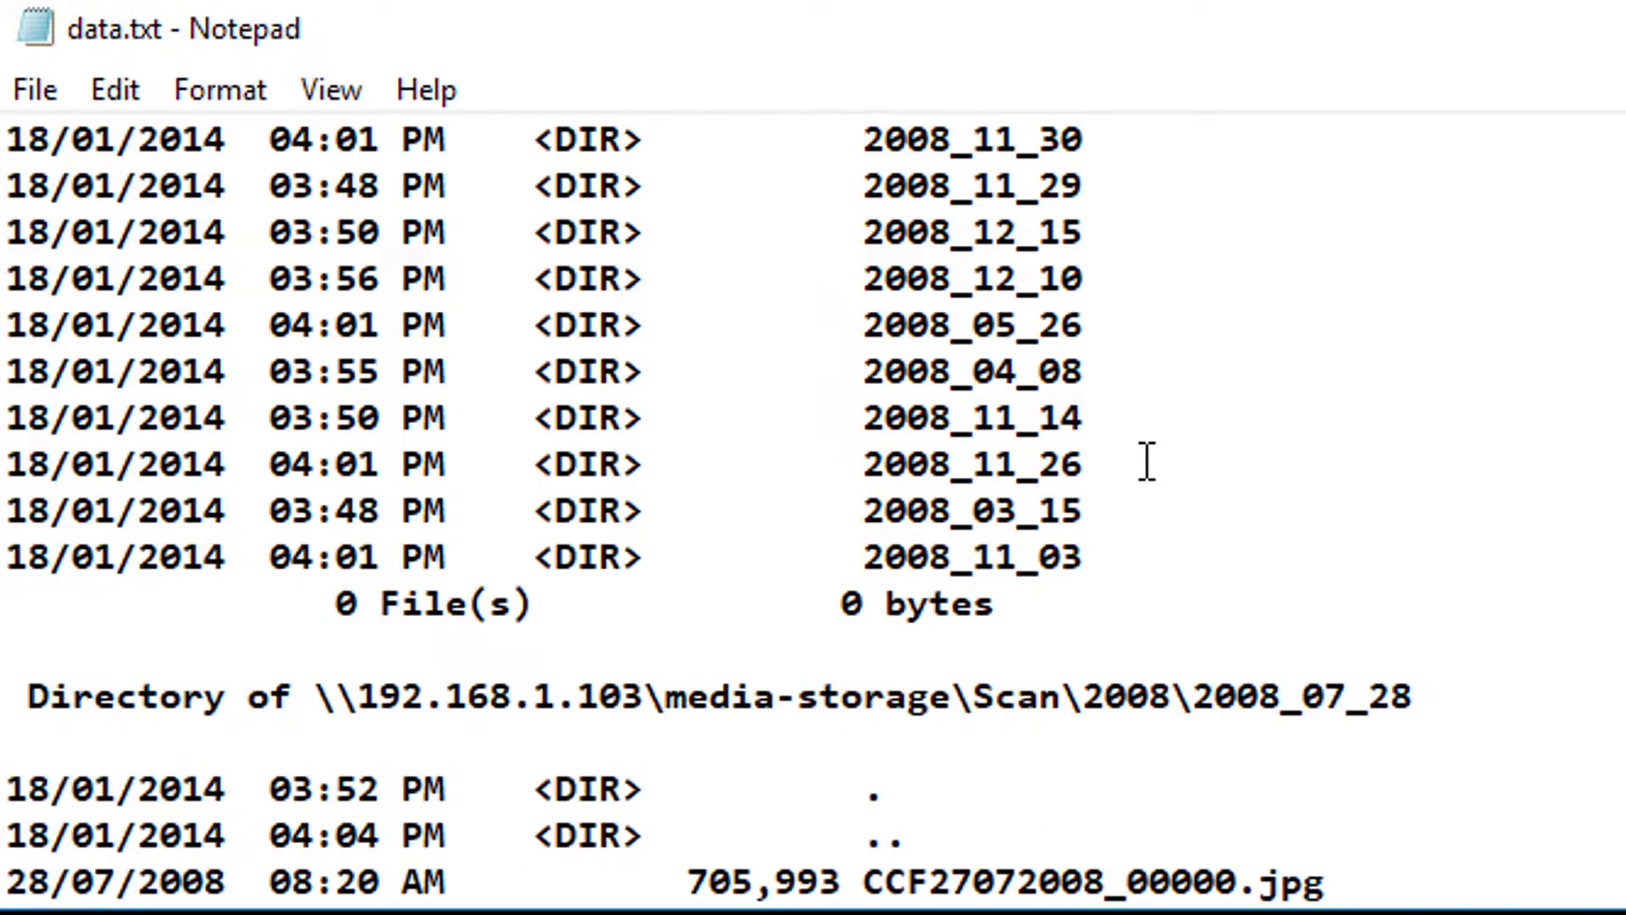
{"action": "scroll", "coordinate": [1146, 462], "scroll_direction": "down", "scroll_amount": 2}
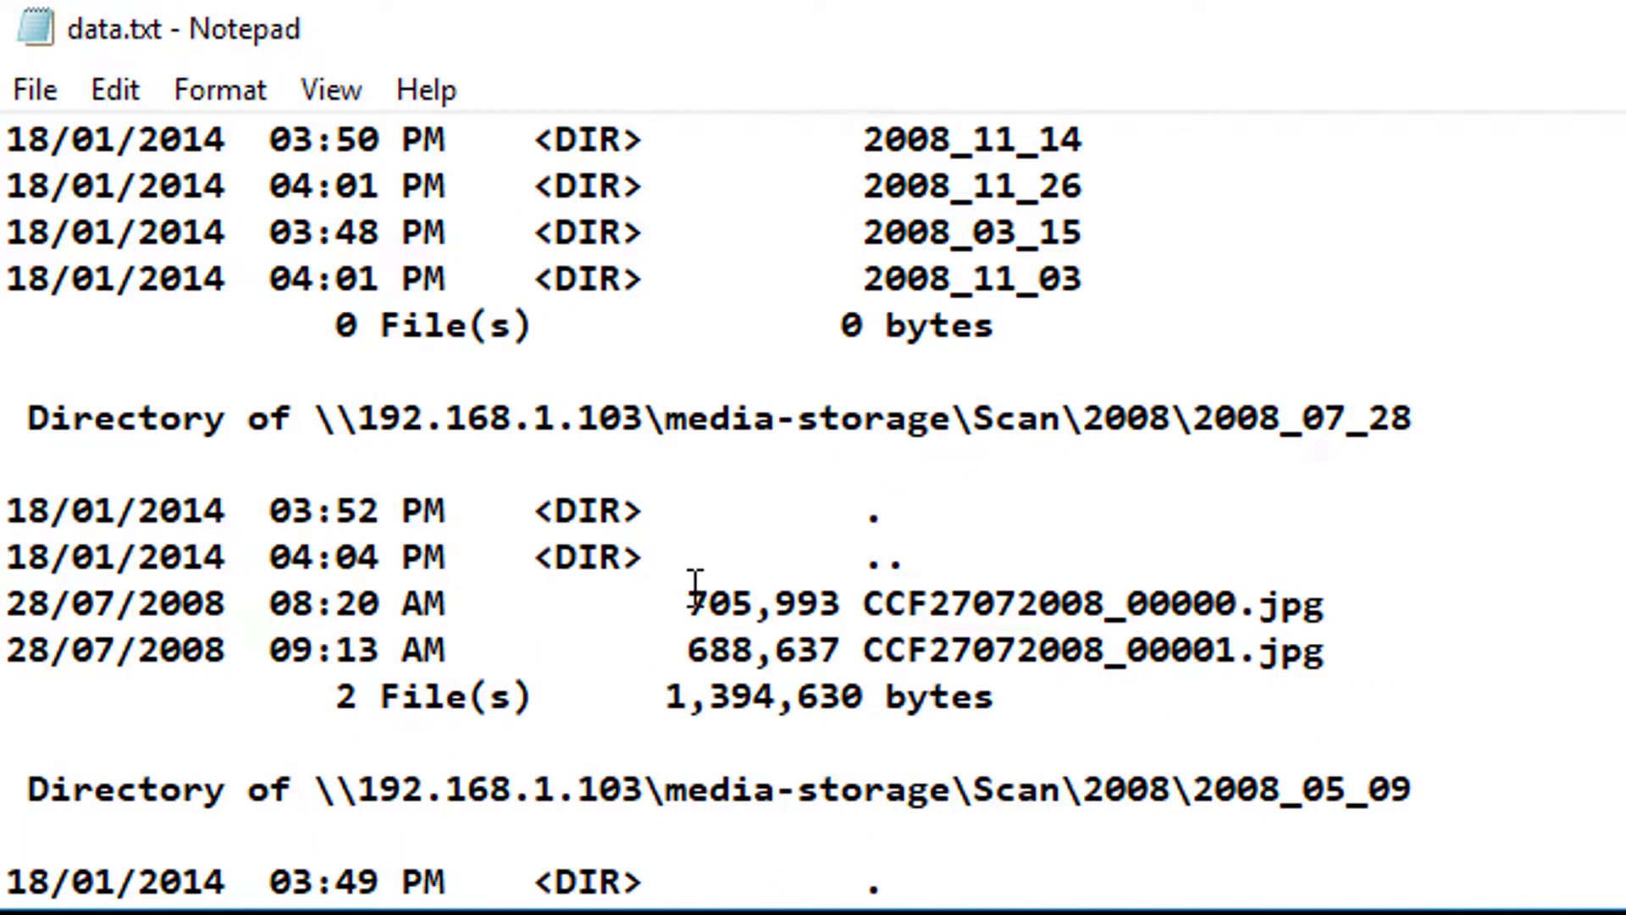
{"action": "left_click_drag", "start_coordinate": [691, 597], "coordinate": [1326, 648]}
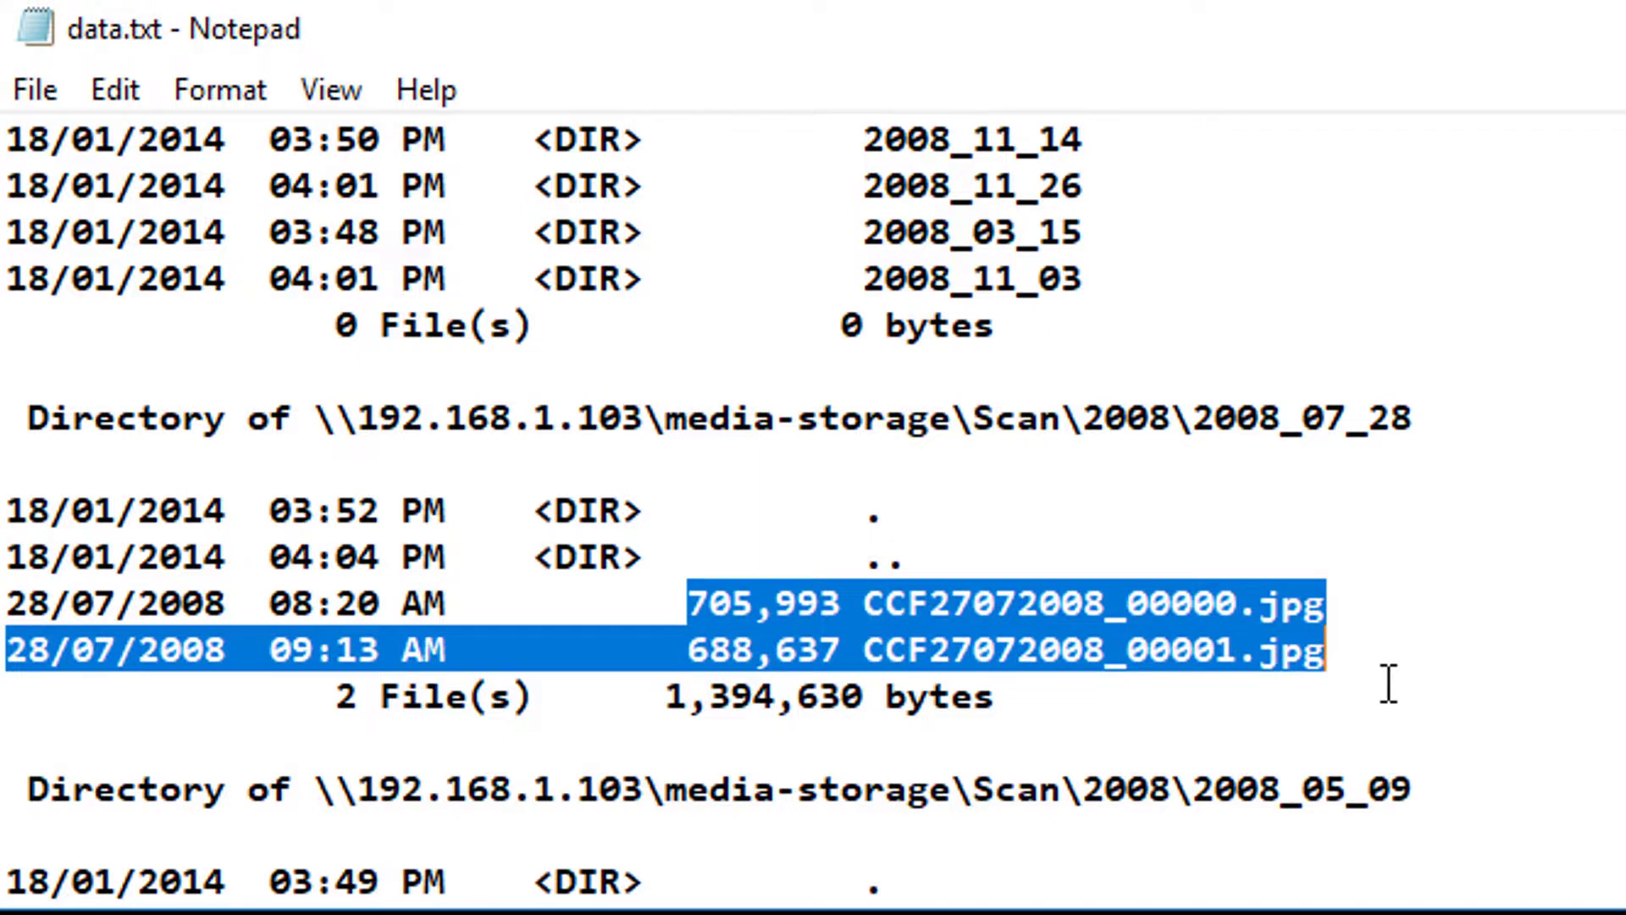
{"action": "key", "text": "ctrl+c"}
Switch to Excel and start a blank workbook for the import.
{"action": "key", "text": "alt+Tab"}
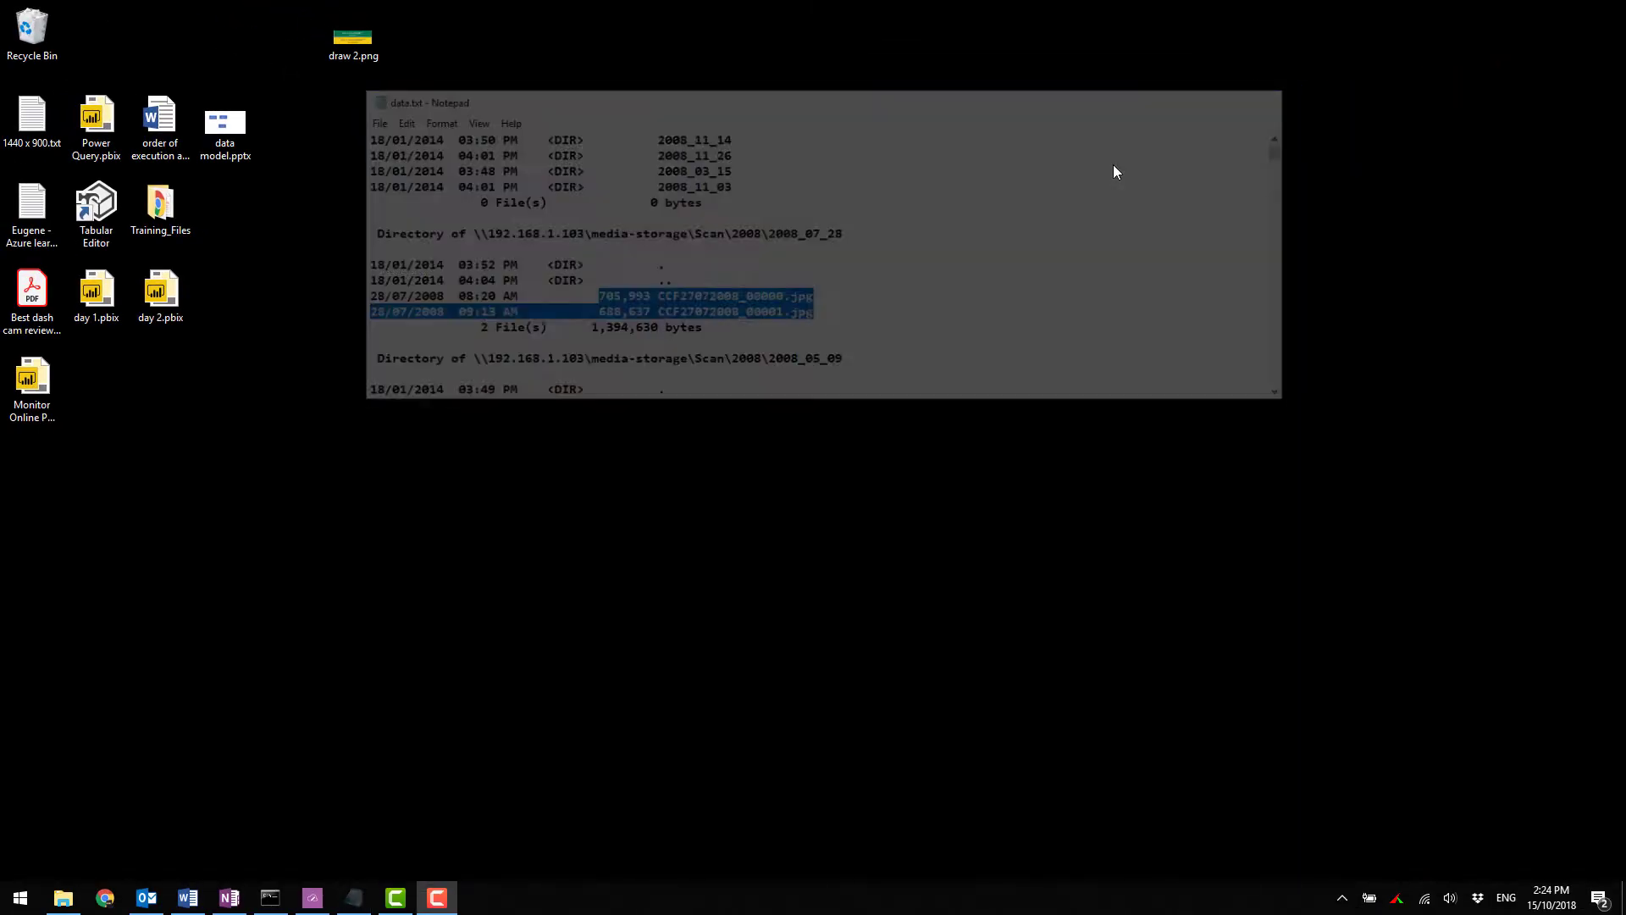
{"action": "left_click", "coordinate": [19, 896]}
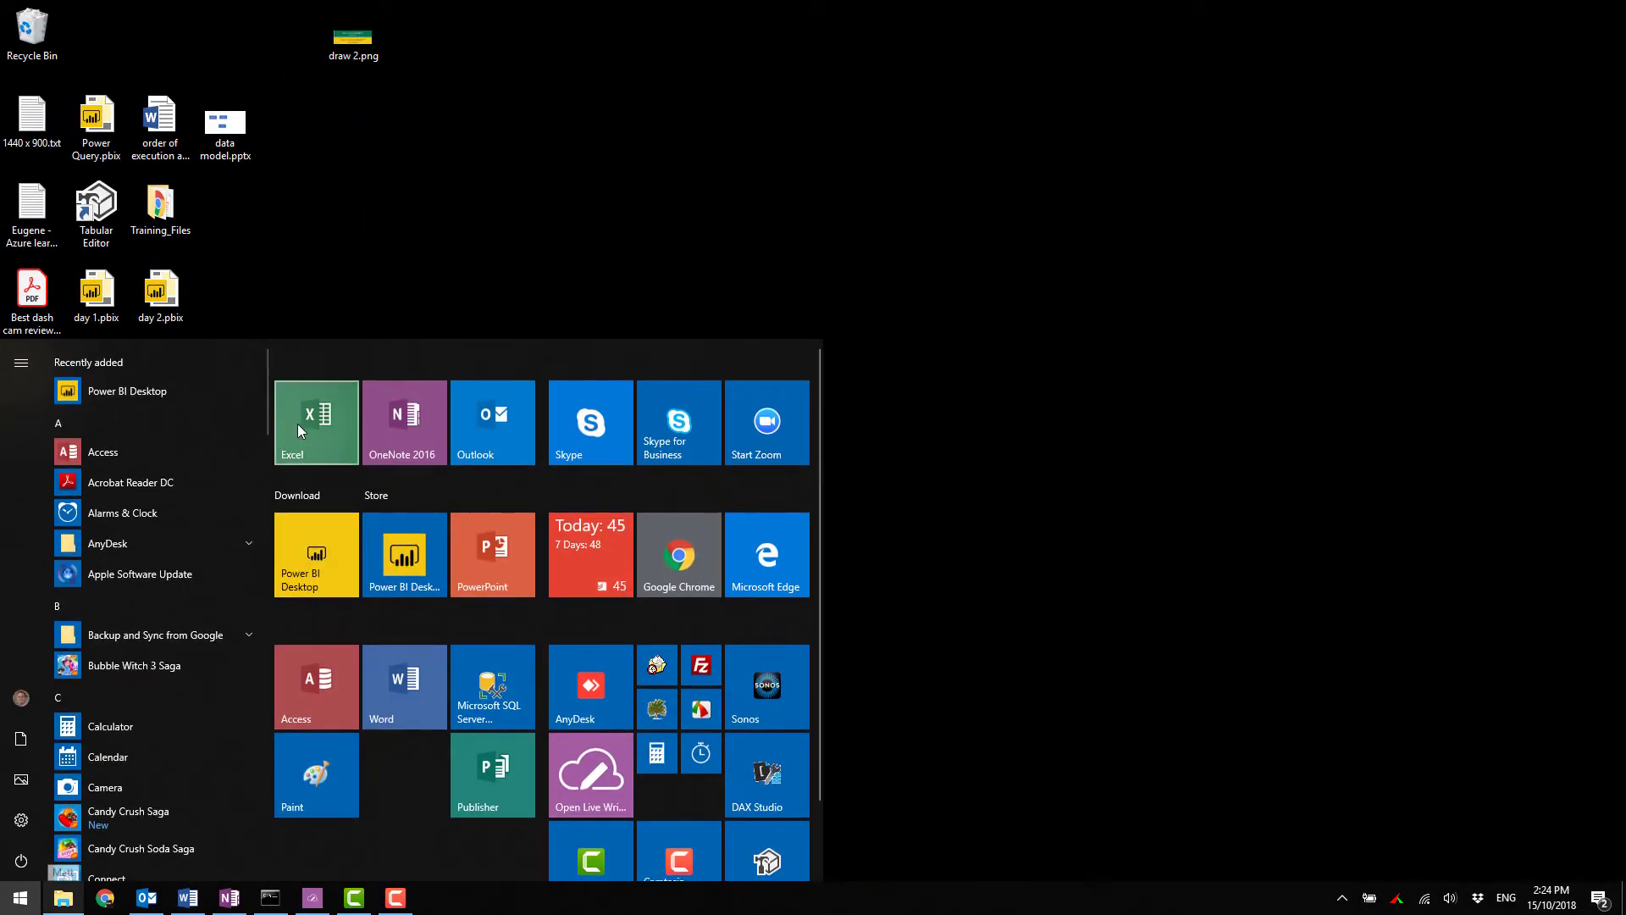
{"action": "left_click", "coordinate": [297, 423]}
{"action": "left_click", "coordinate": [483, 54]}
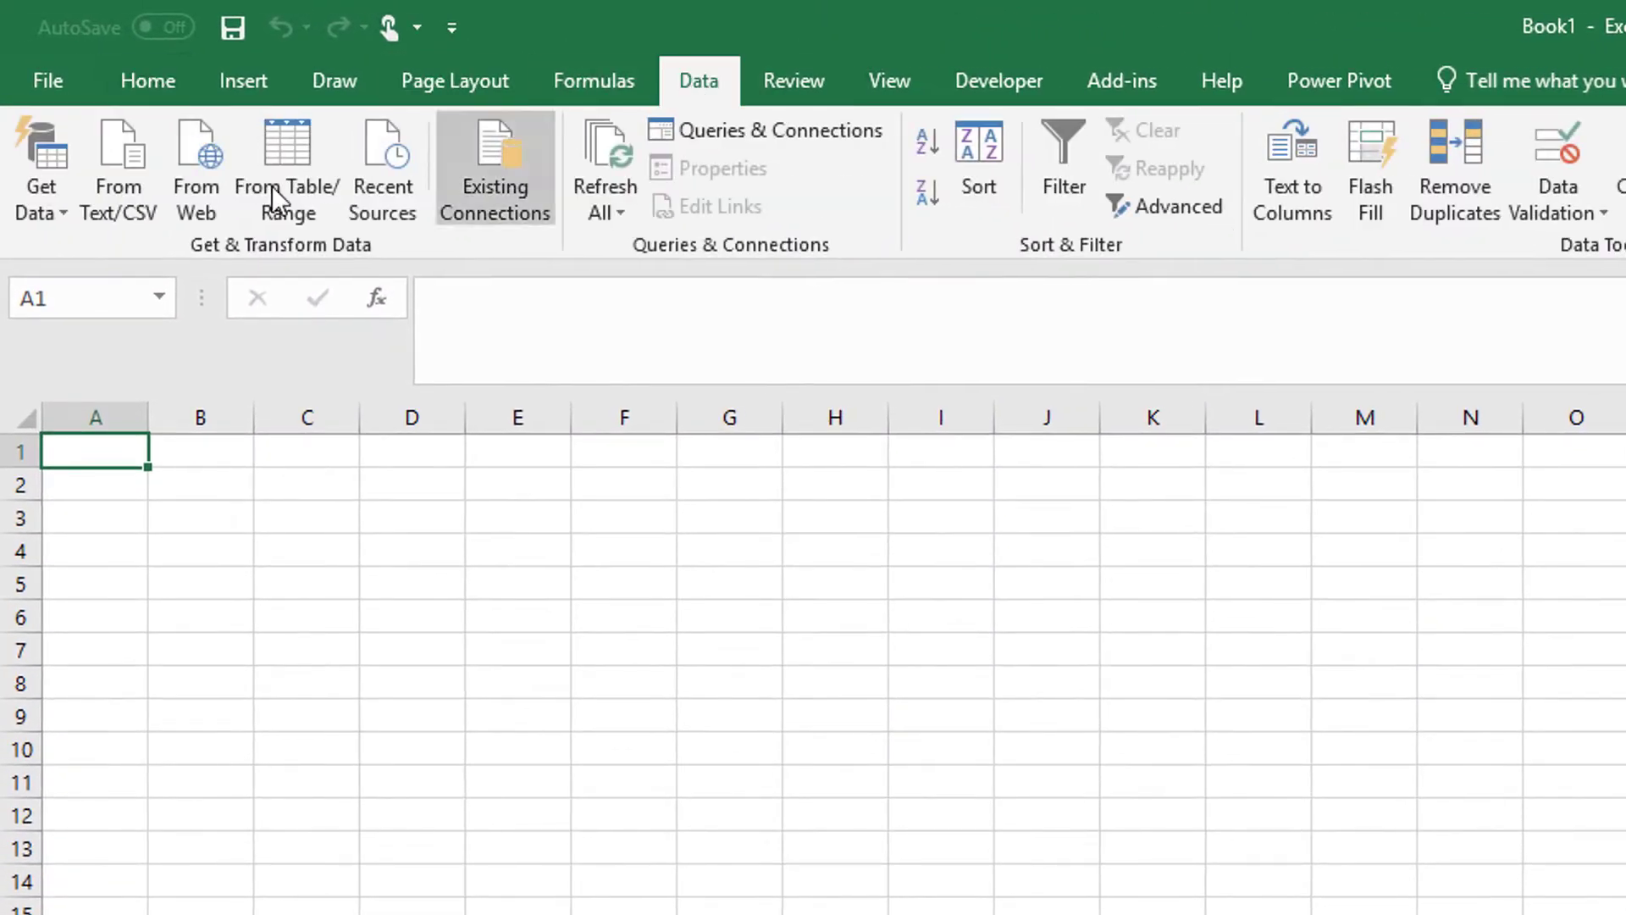
Import data.txt as a text file from the personal folder under C:\Users and open it for editing in Power Query.
{"action": "left_click", "coordinate": [49, 218]}
{"action": "mouse_move", "coordinate": [83, 266]}
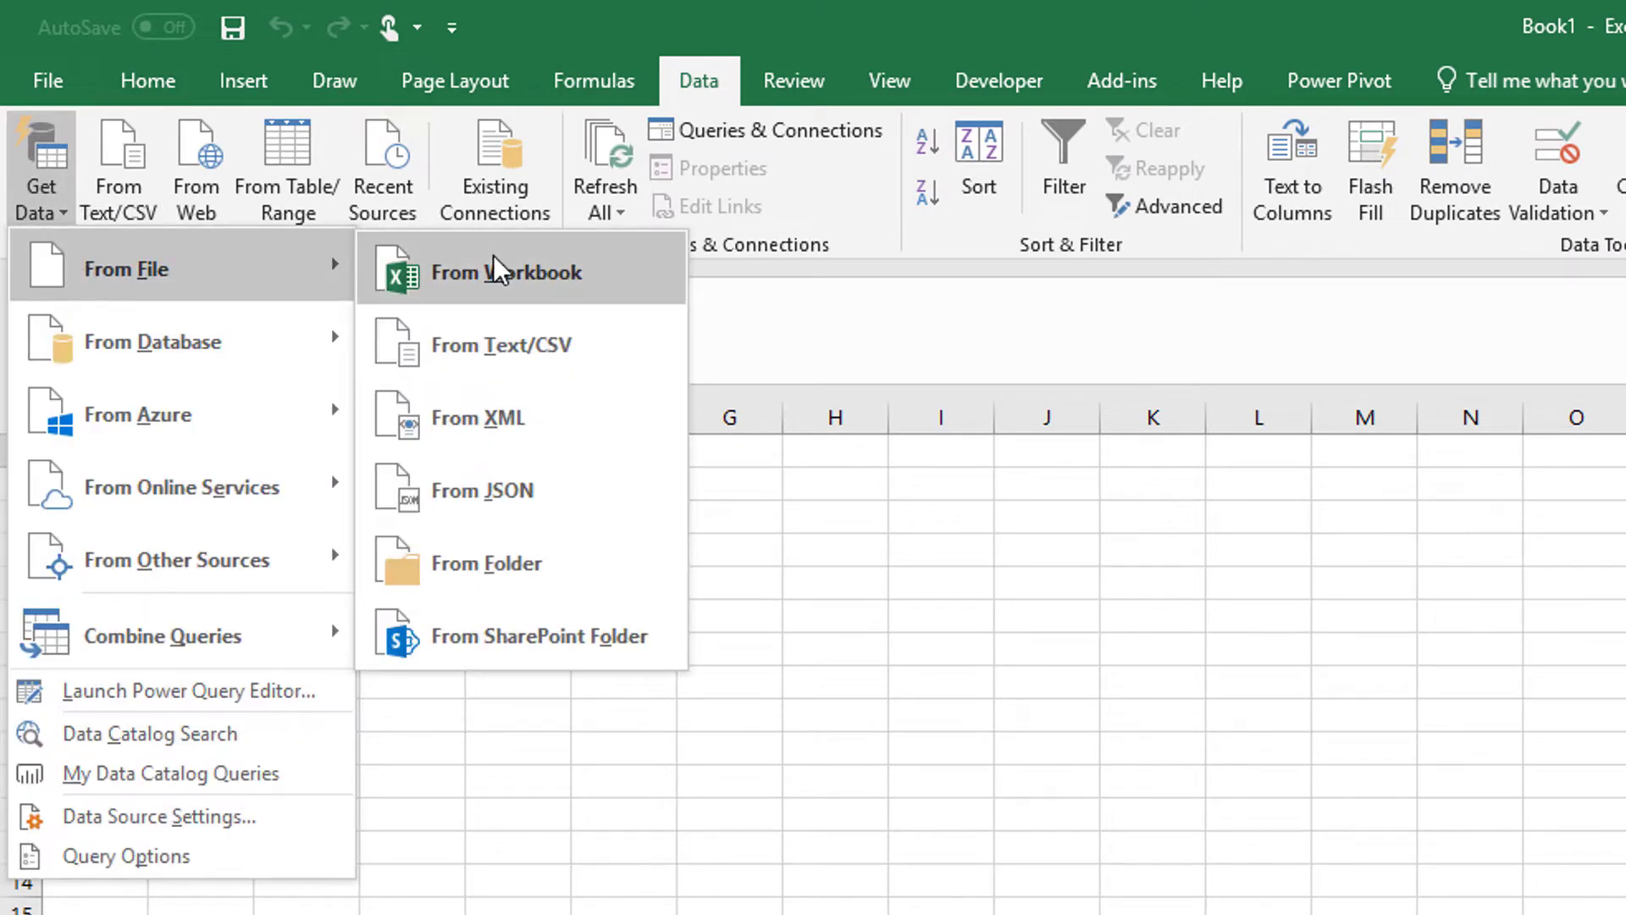
{"action": "left_click", "coordinate": [481, 354]}
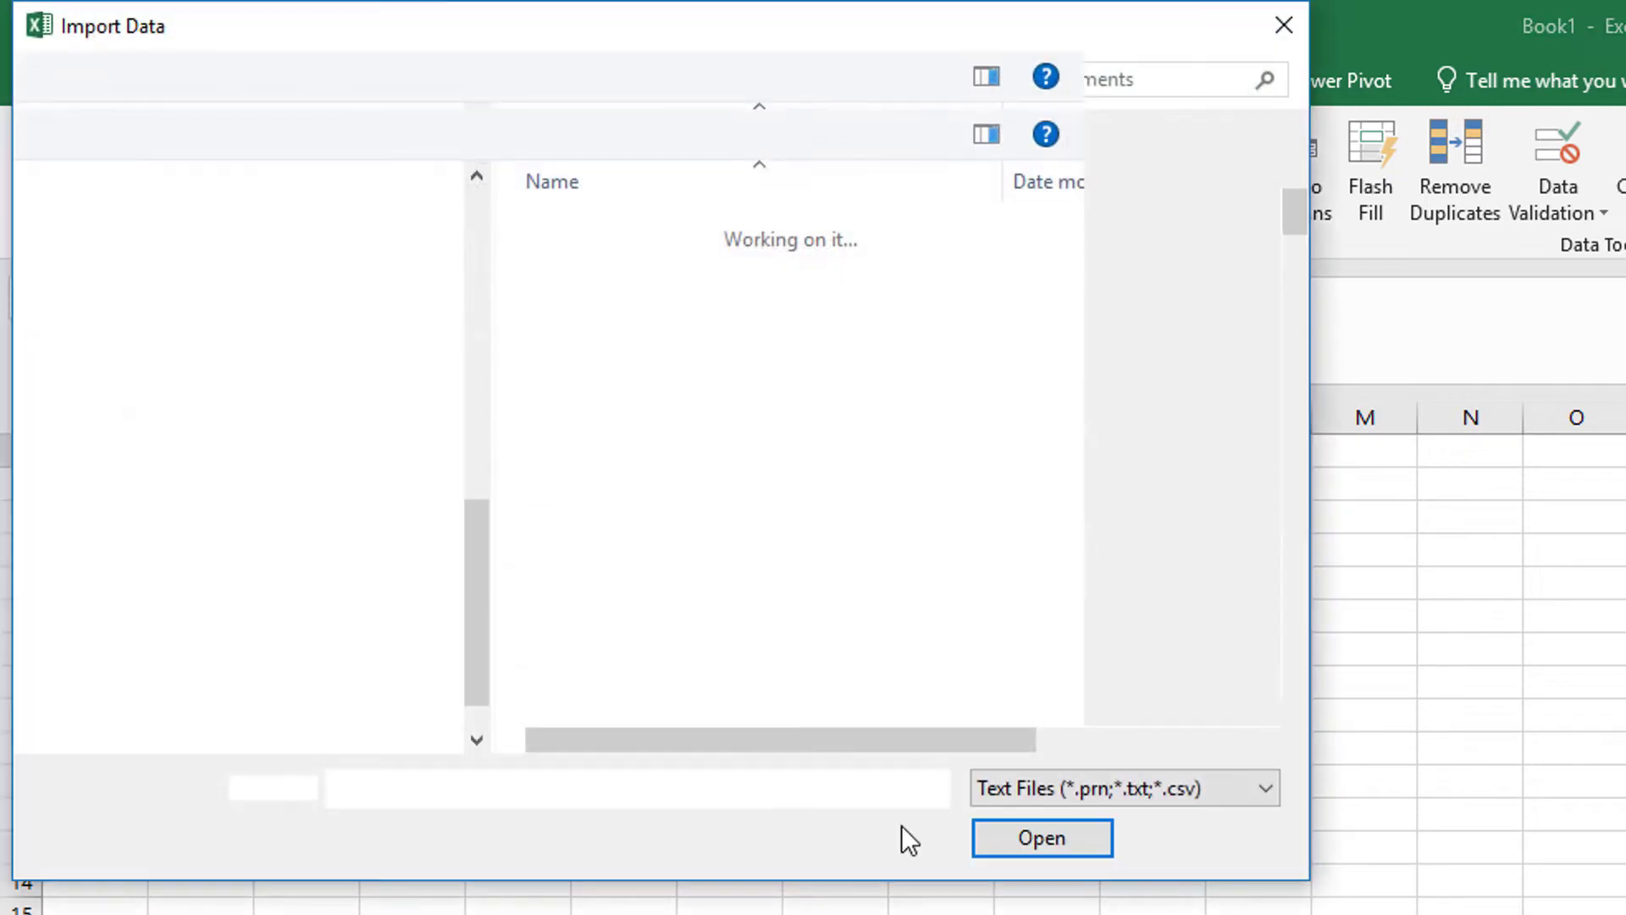
{"action": "left_click", "coordinate": [222, 711]}
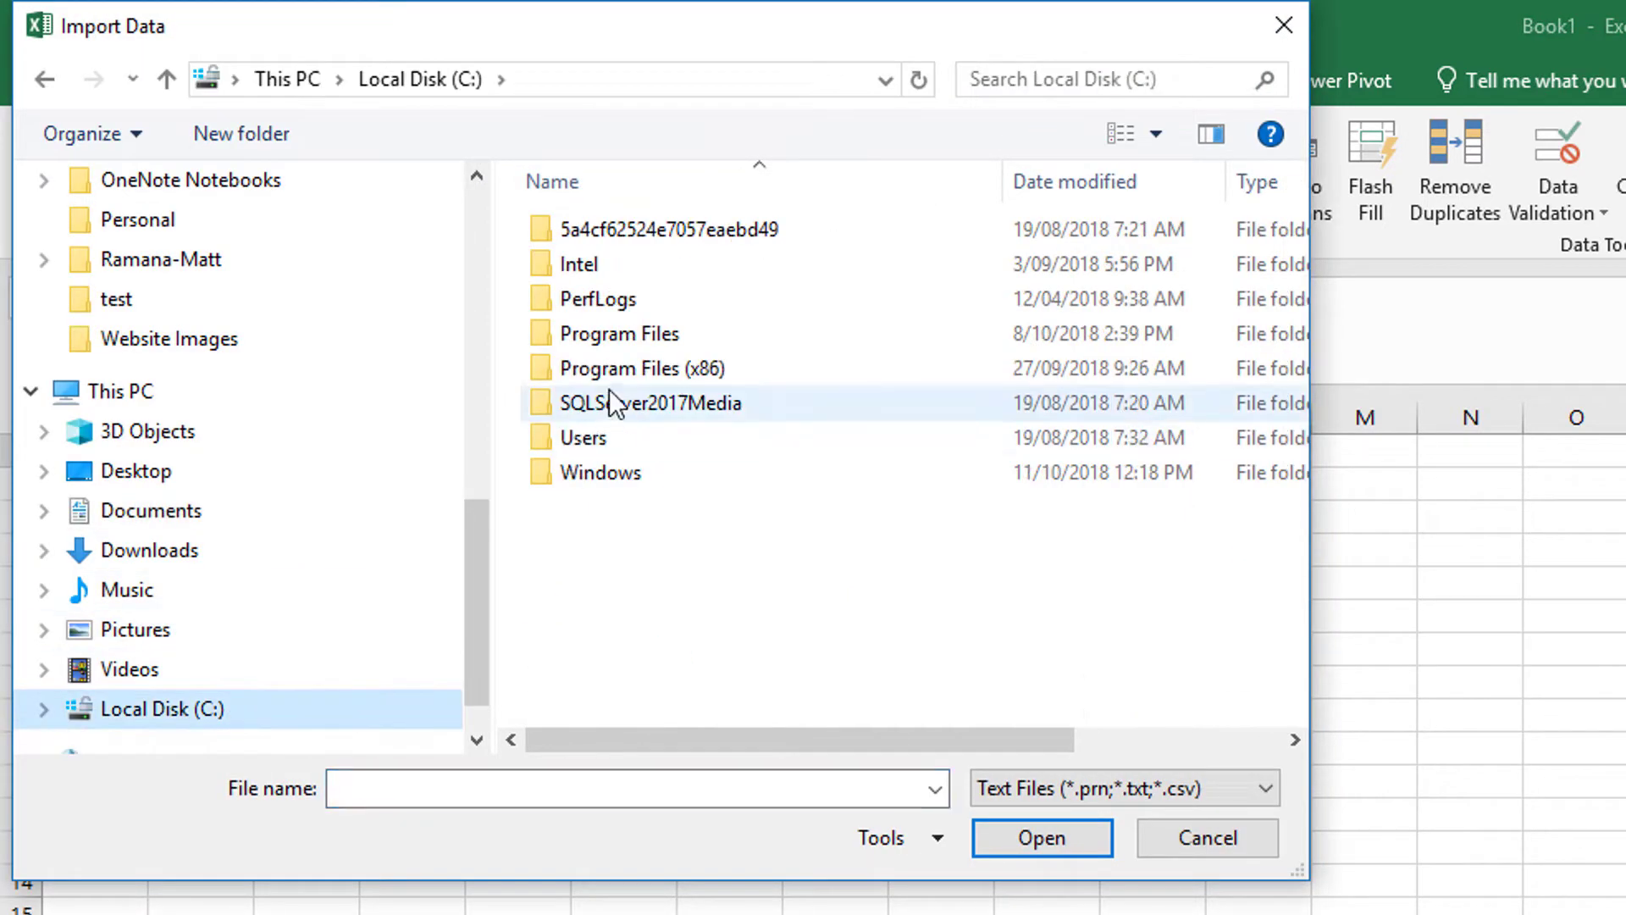
{"action": "double_click", "coordinate": [607, 438]}
{"action": "double_click", "coordinate": [586, 231]}
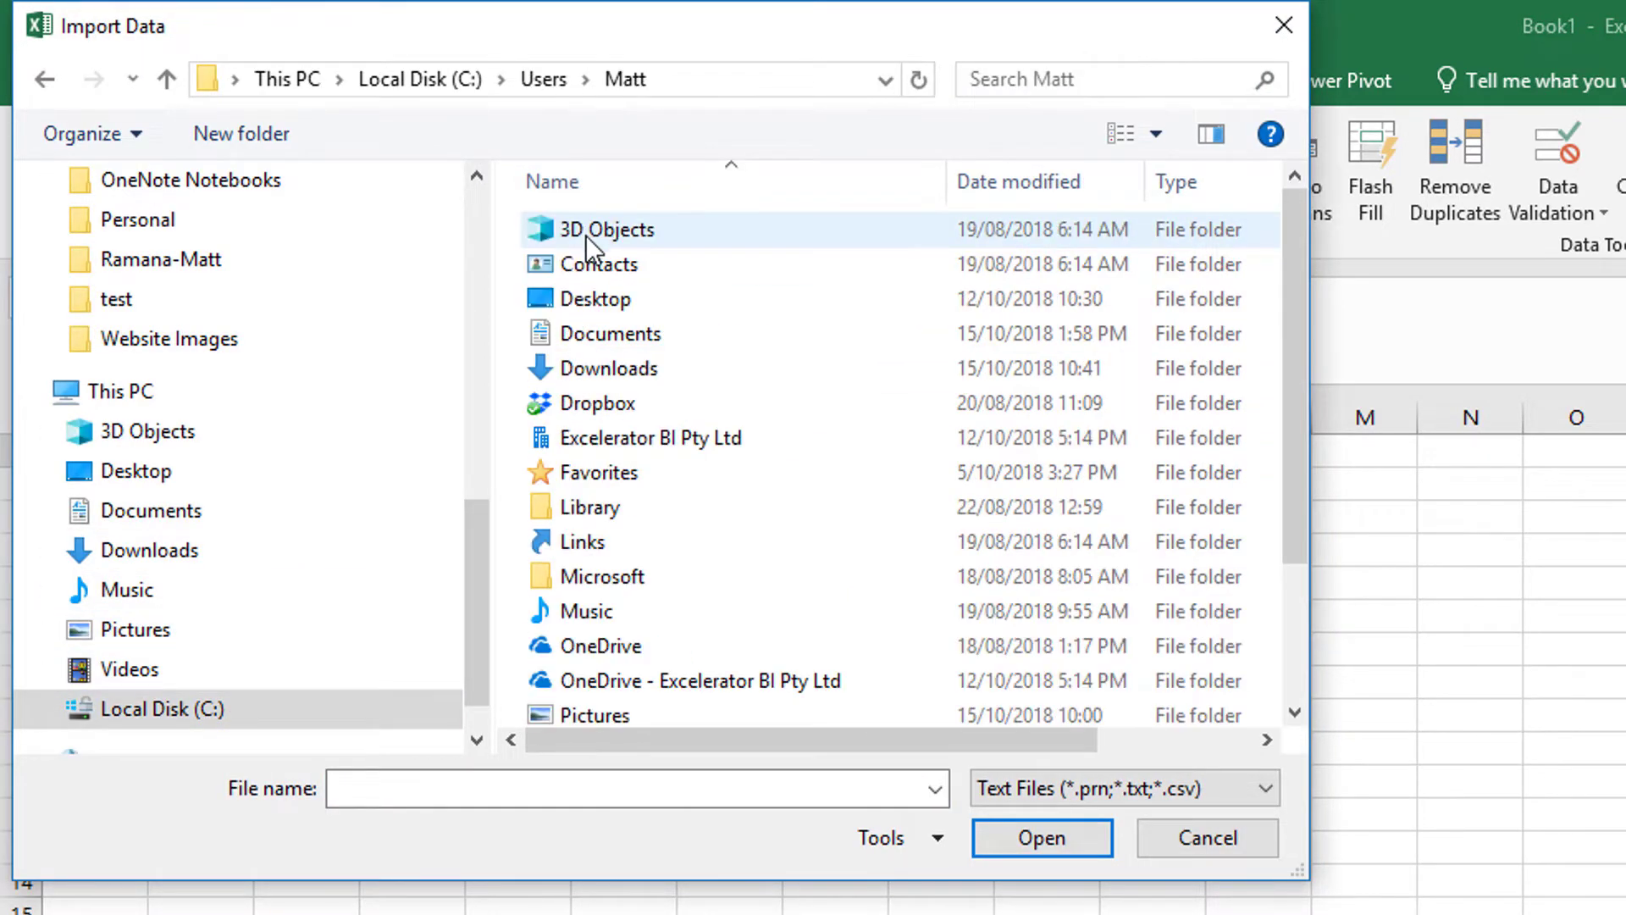
{"action": "scroll", "coordinate": [610, 592], "scroll_direction": "down", "scroll_amount": 2}
{"action": "left_click", "coordinate": [648, 674]}
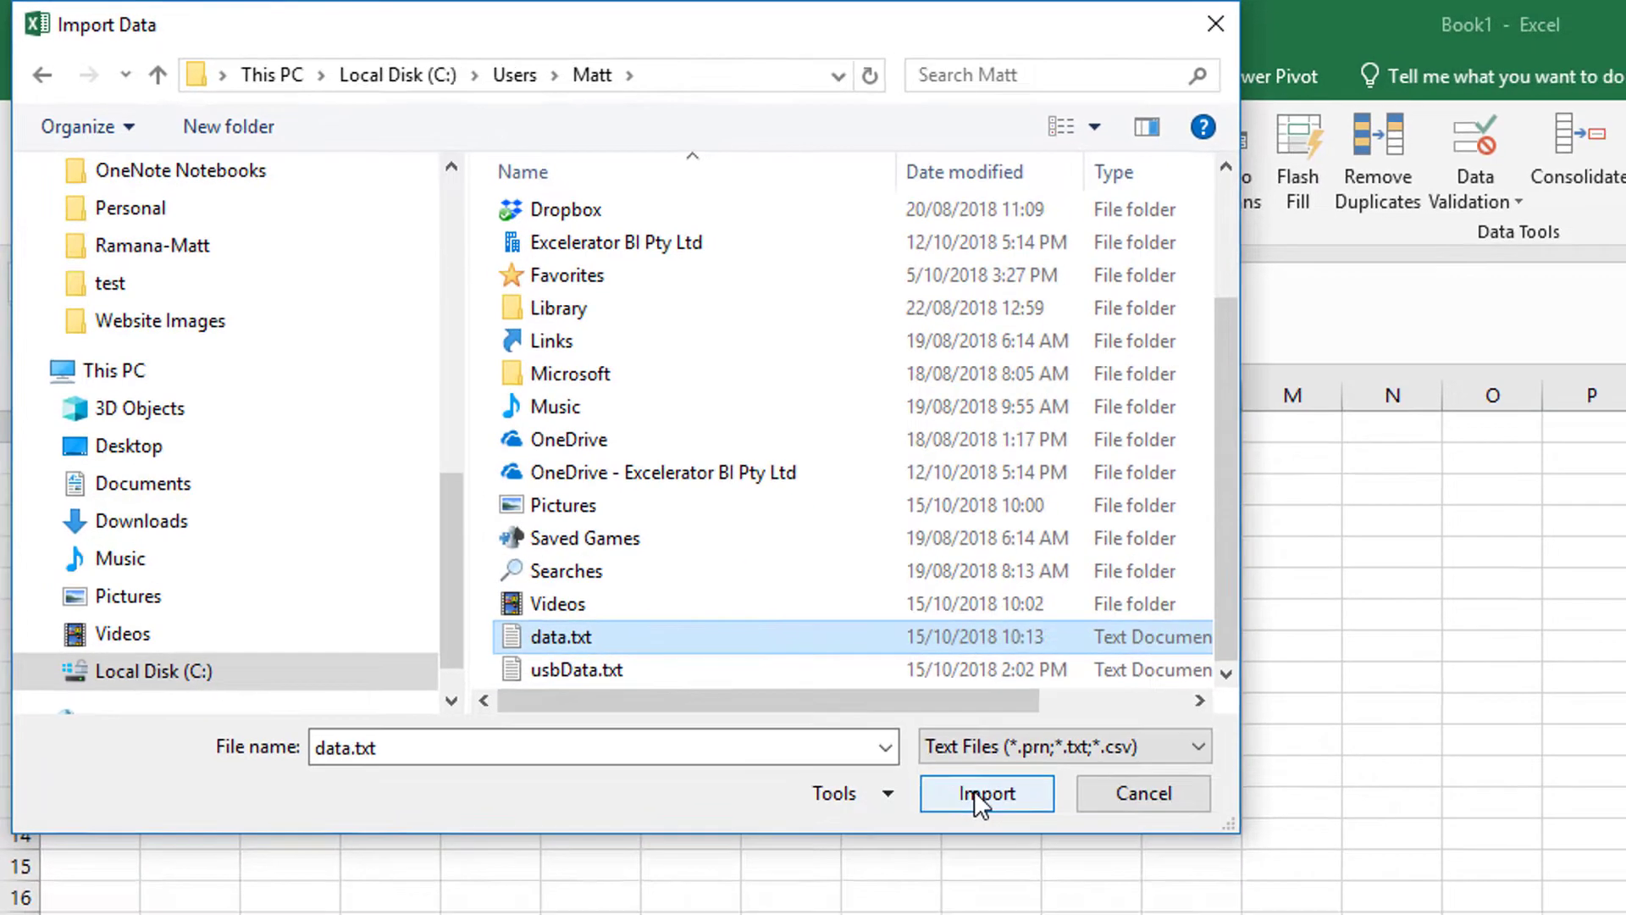
{"action": "left_click", "coordinate": [1041, 838]}
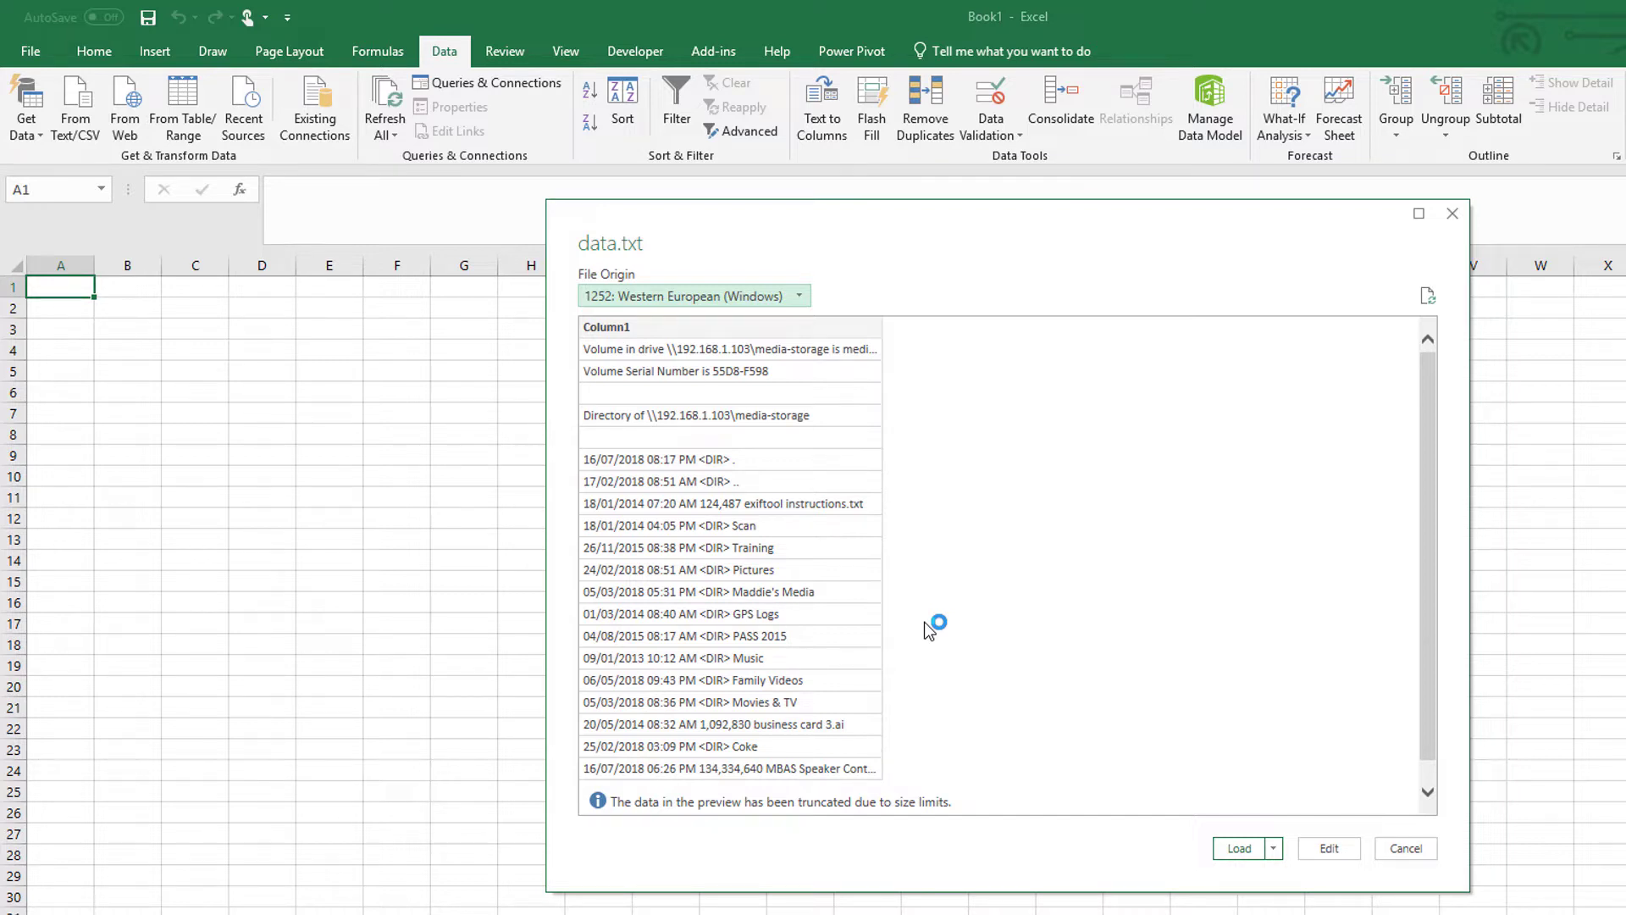
{"action": "left_click", "coordinate": [1346, 849]}
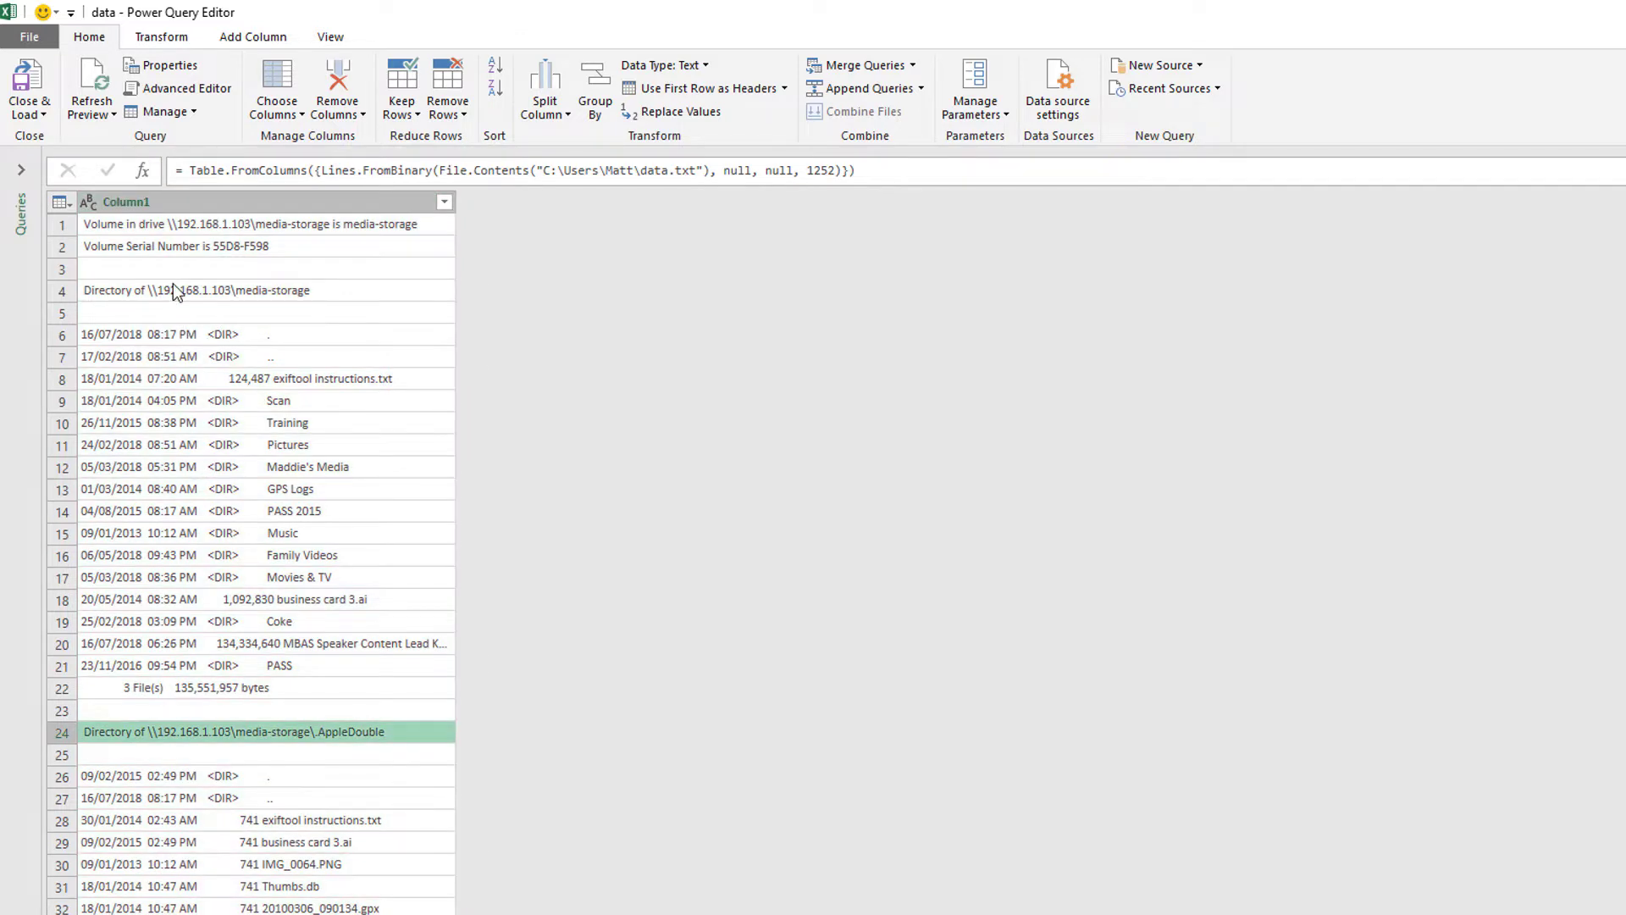
Examine the directory heading rows 4 and 24 of Column1 and the "Directory of" prefix in row 4's text.
{"action": "left_click", "coordinate": [173, 290]}
{"action": "left_click", "coordinate": [150, 732]}
{"action": "left_click", "coordinate": [302, 298]}
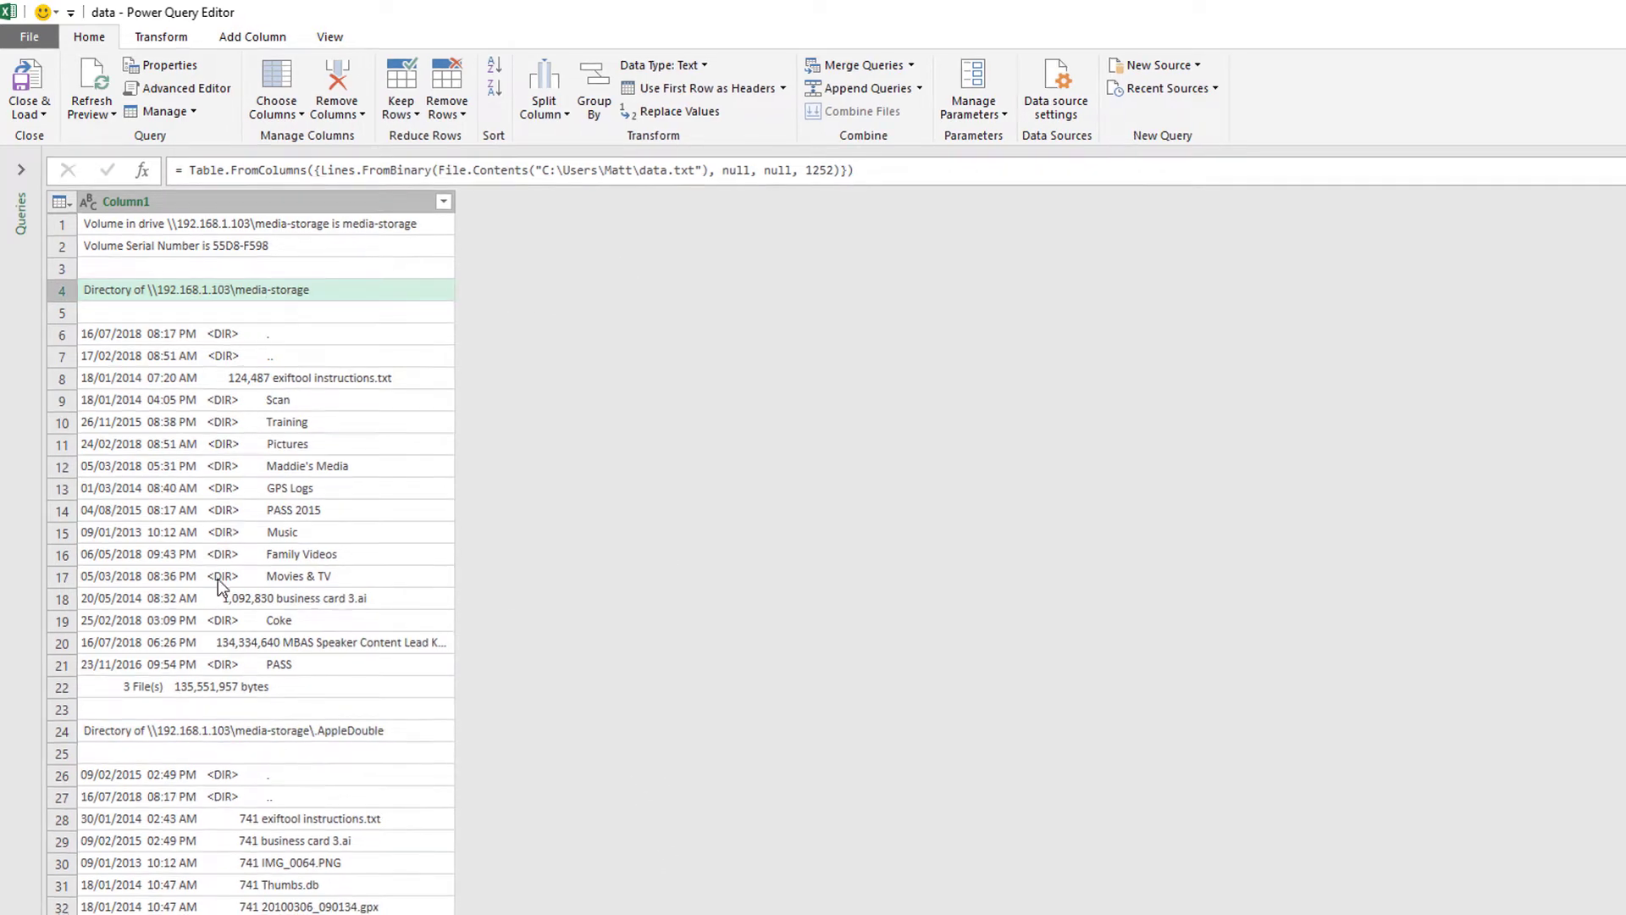
{"action": "left_click_drag", "start_coordinate": [113, 847], "coordinate": [37, 867]}
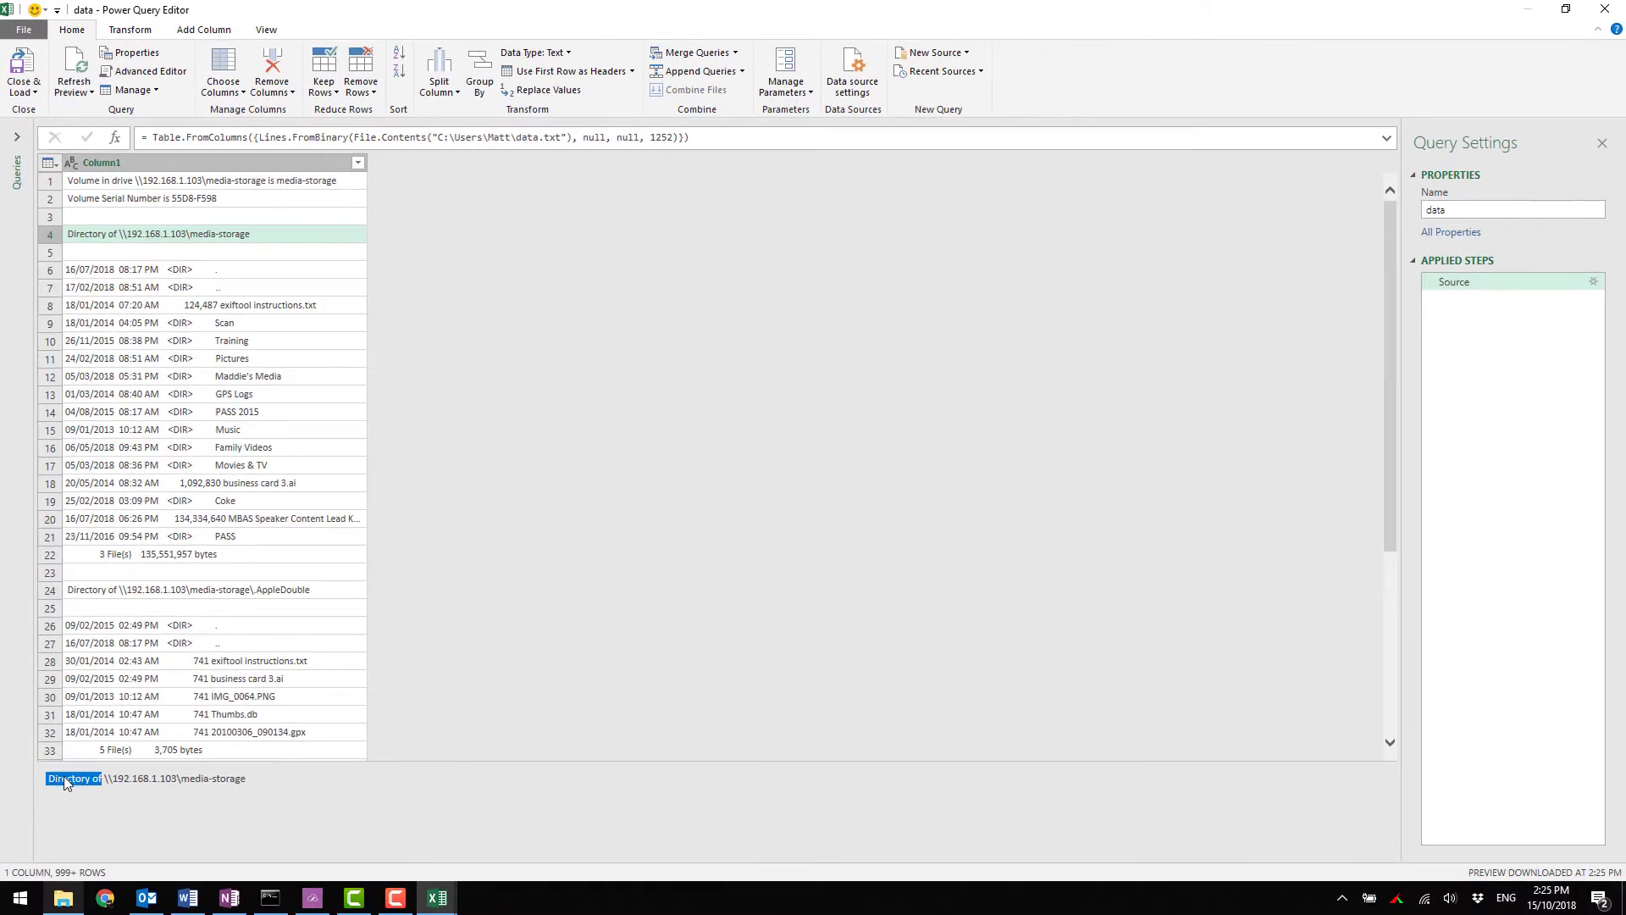
{"action": "left_click", "coordinate": [49, 779]}
{"action": "right_click", "coordinate": [58, 789]}
{"action": "key", "text": "Escape"}
{"action": "left_click", "coordinate": [59, 784]}
Add a column from examples based on Column1, giving "Directory" as the sample value for the row 4 heading.
{"action": "left_click", "coordinate": [186, 165]}
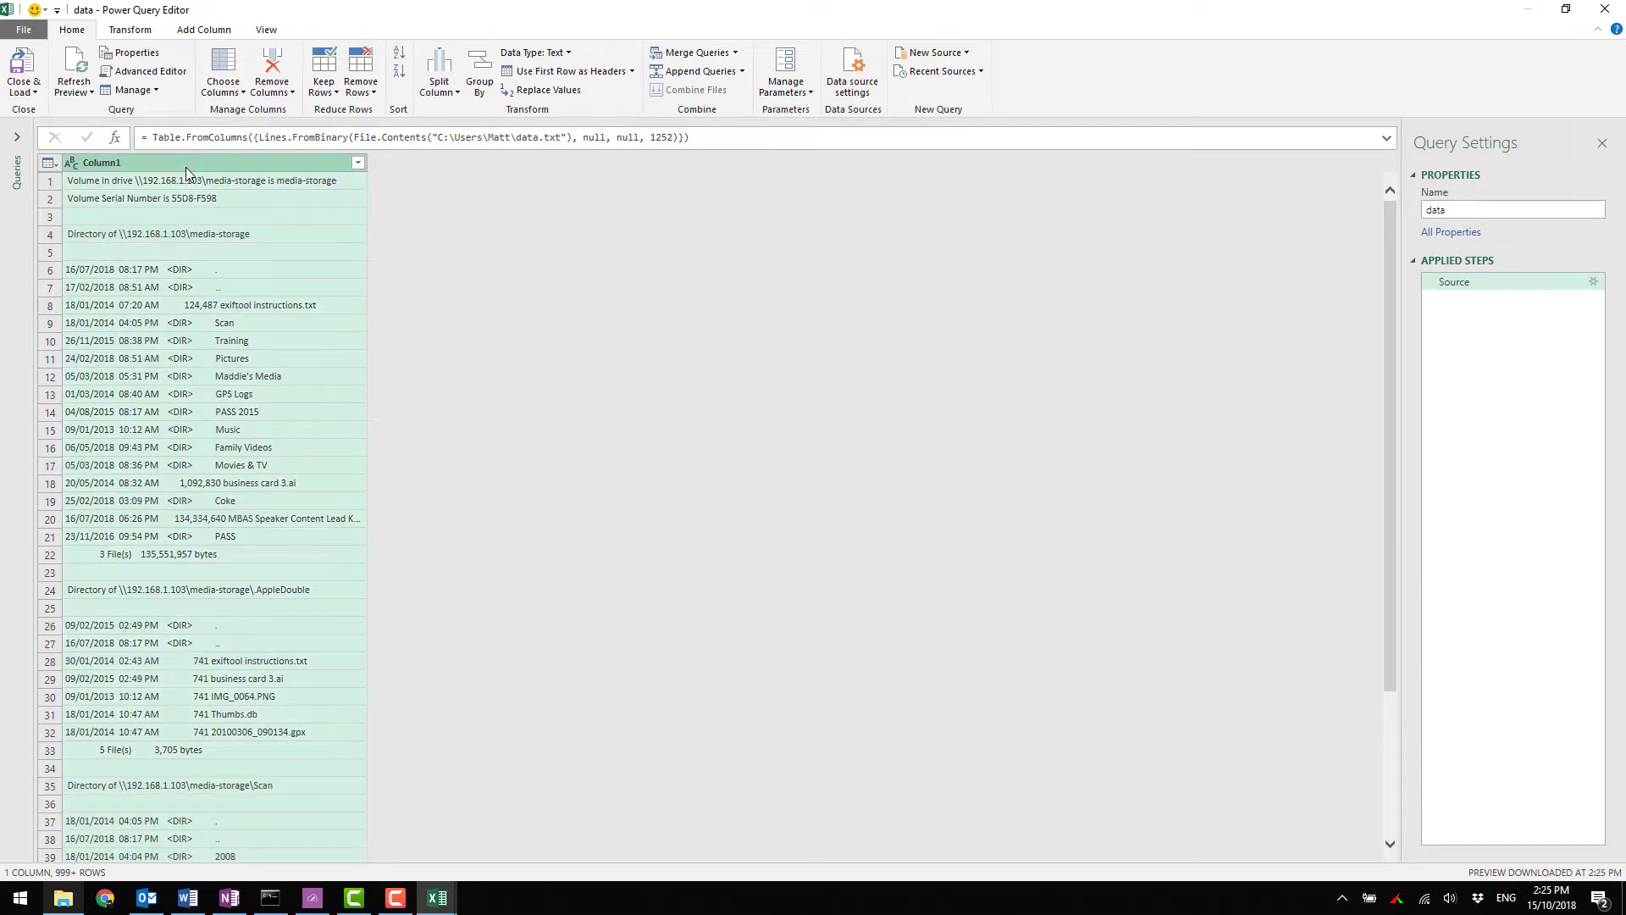
{"action": "left_click", "coordinate": [131, 31]}
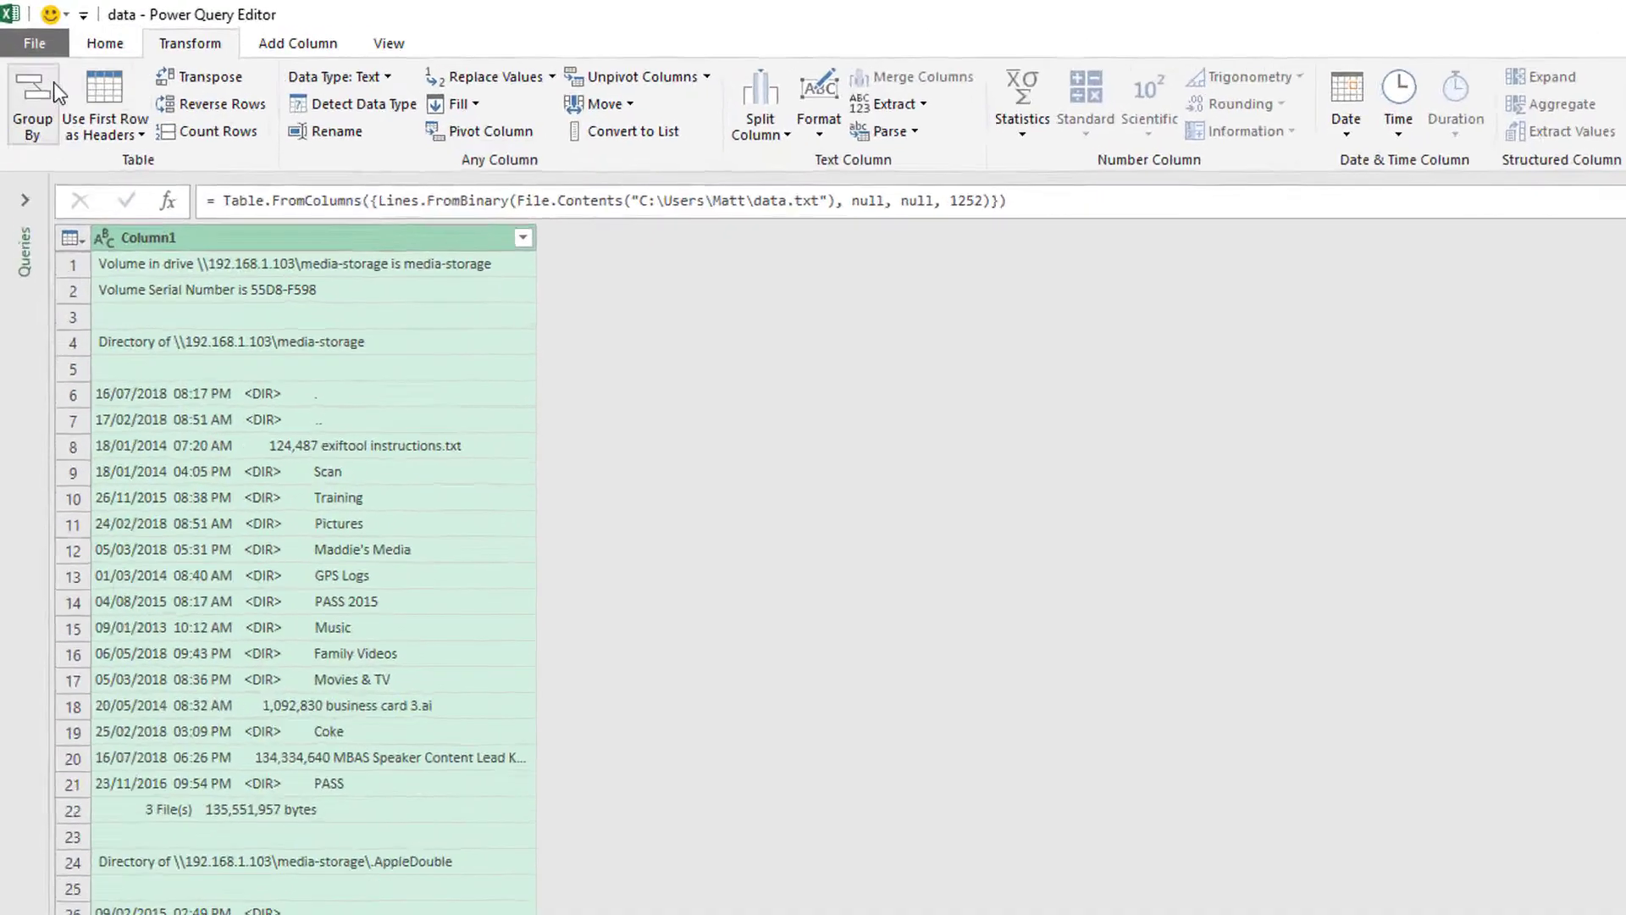
{"action": "left_click", "coordinate": [297, 43]}
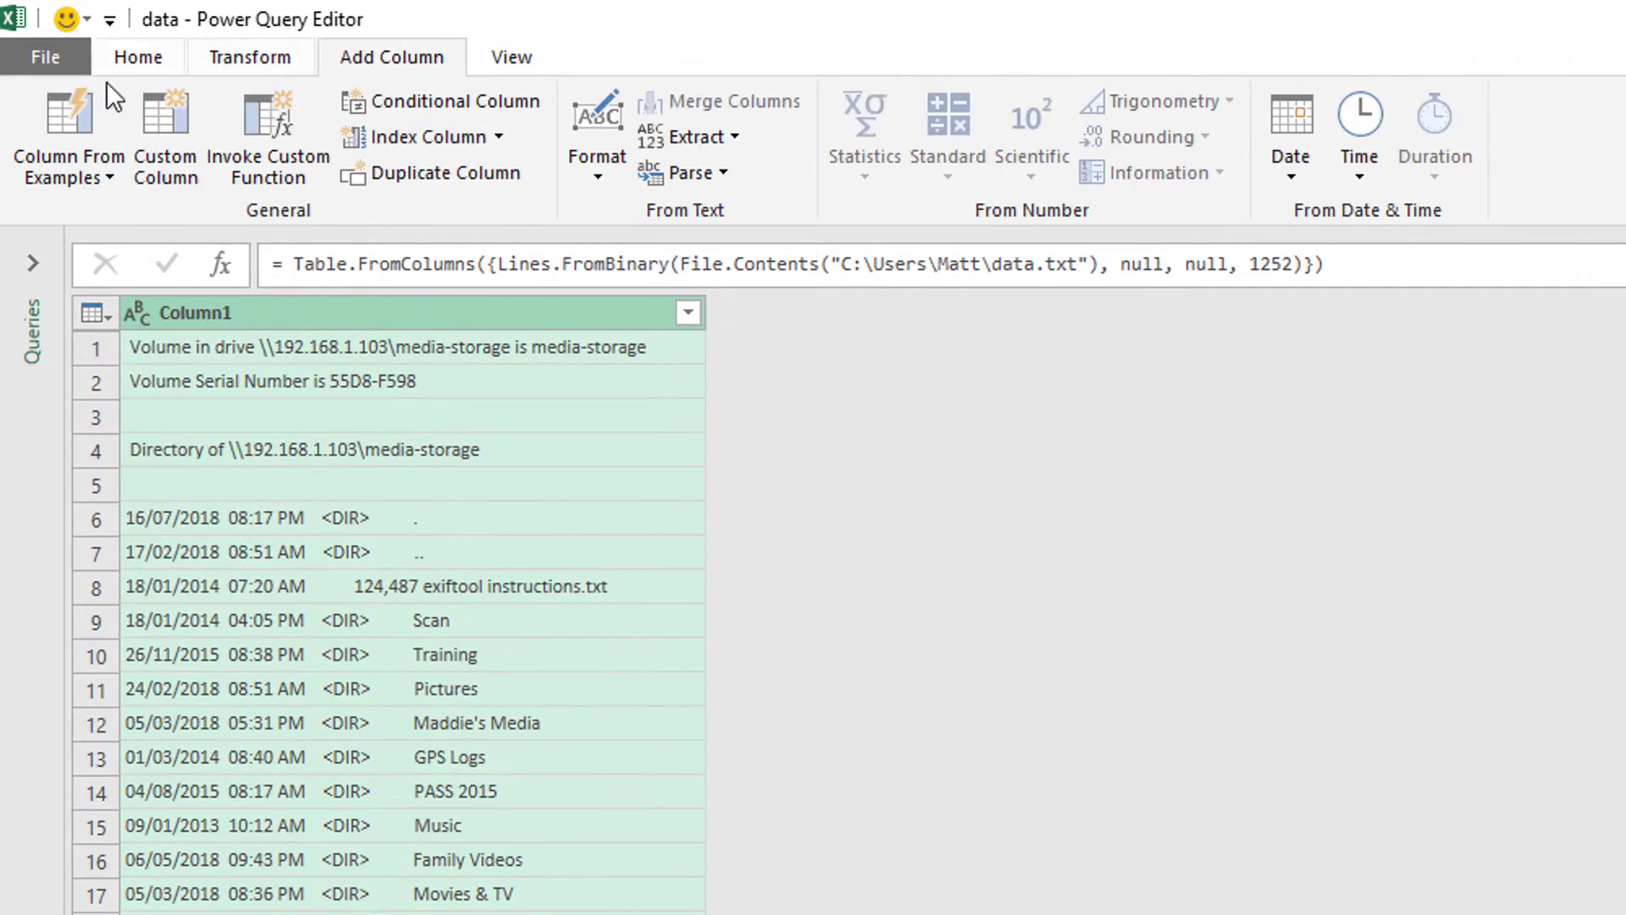
{"action": "left_click", "coordinate": [125, 131]}
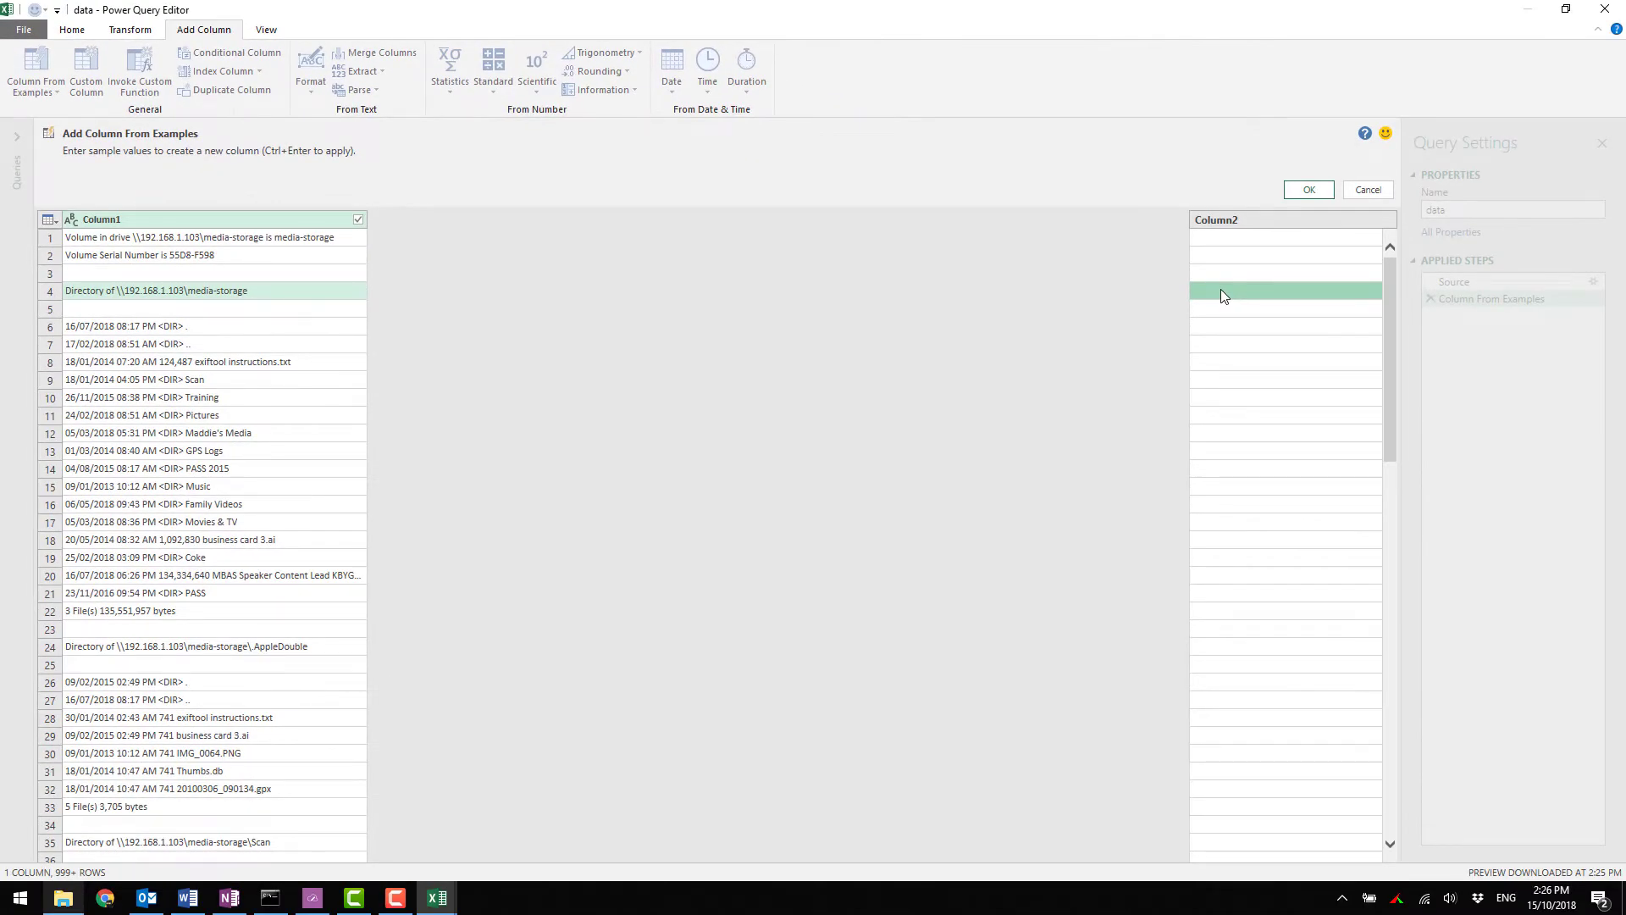
{"action": "type", "text": "Directory"}
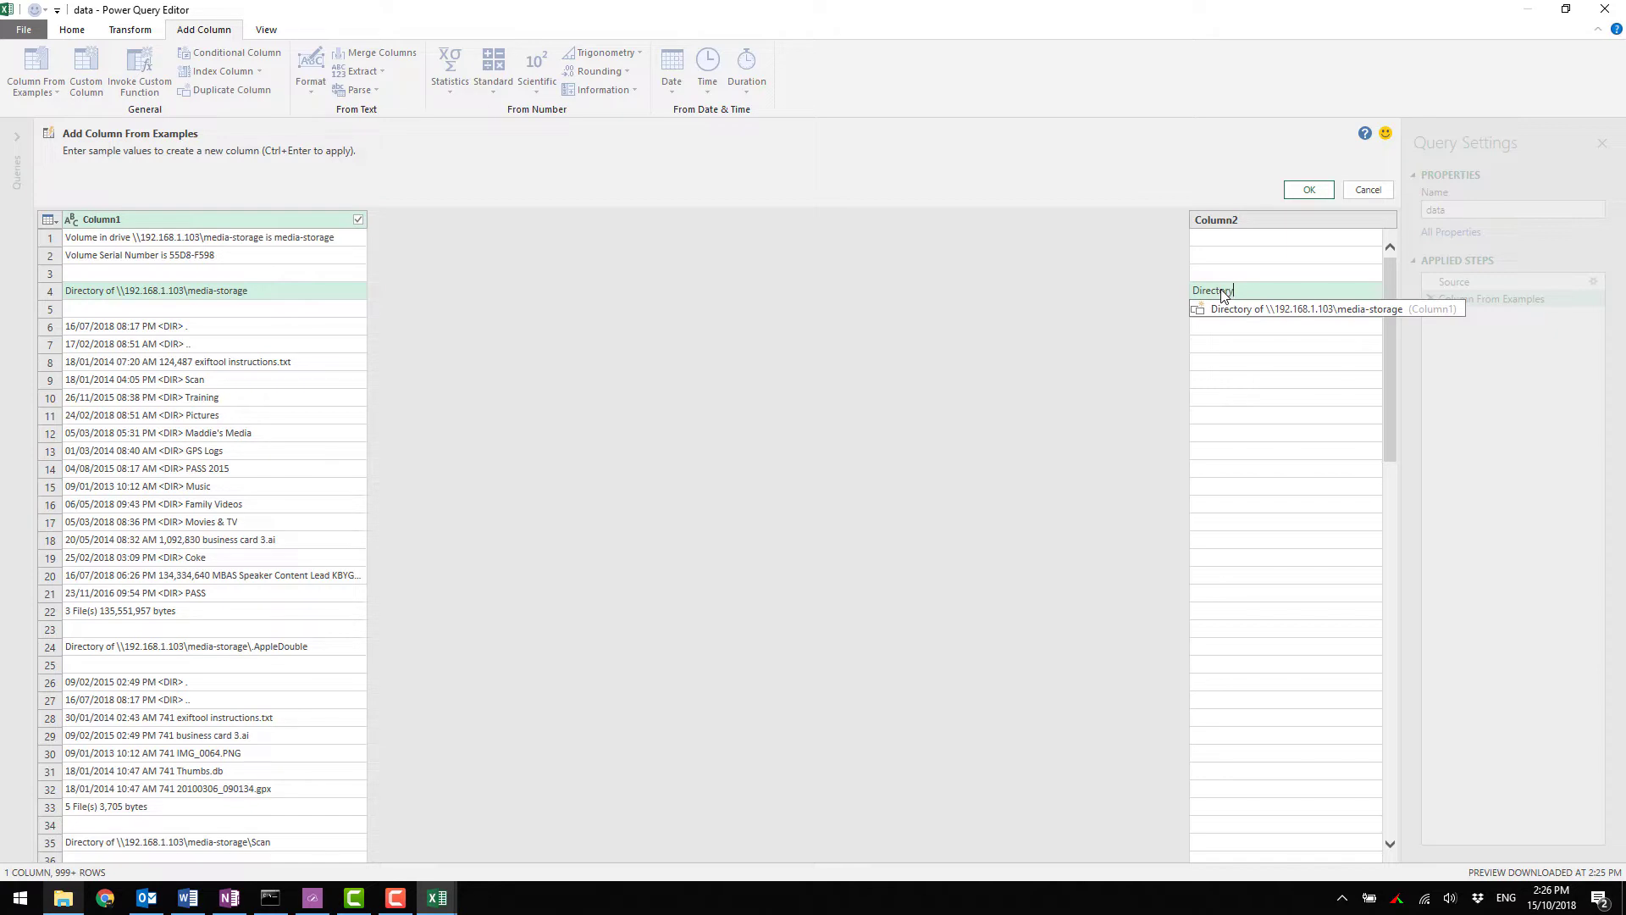
{"action": "key", "text": "Return"}
{"action": "scroll", "coordinate": [1224, 636], "scroll_direction": "down", "scroll_amount": 3}
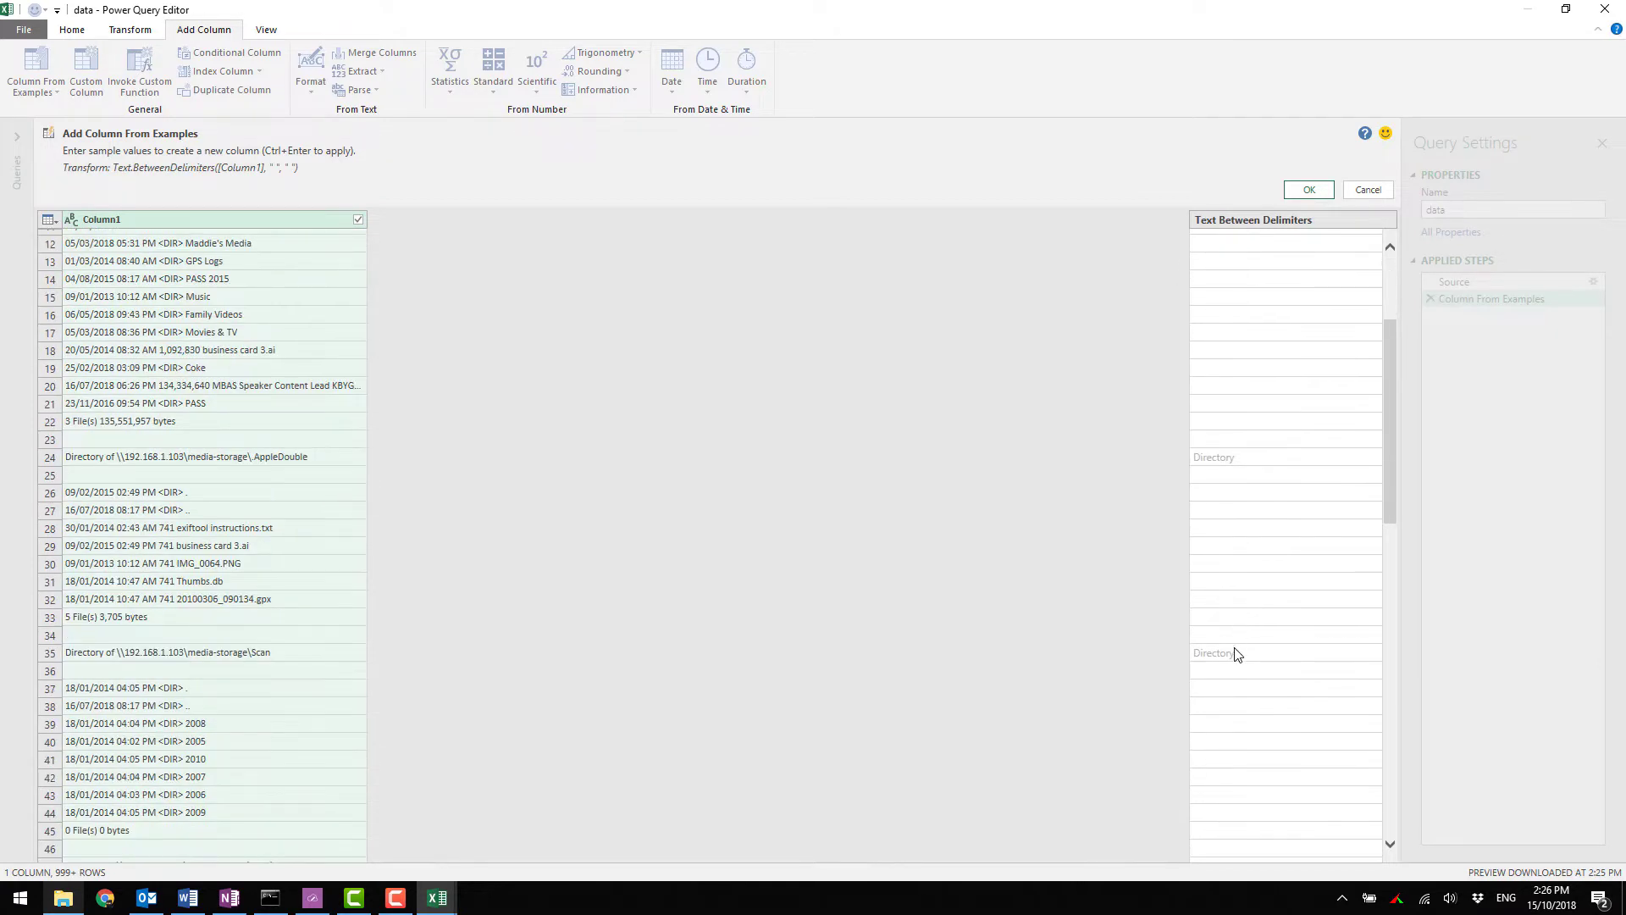
{"action": "left_click", "coordinate": [1233, 653]}
{"action": "scroll", "coordinate": [1237, 660], "scroll_direction": "down", "scroll_amount": 2}
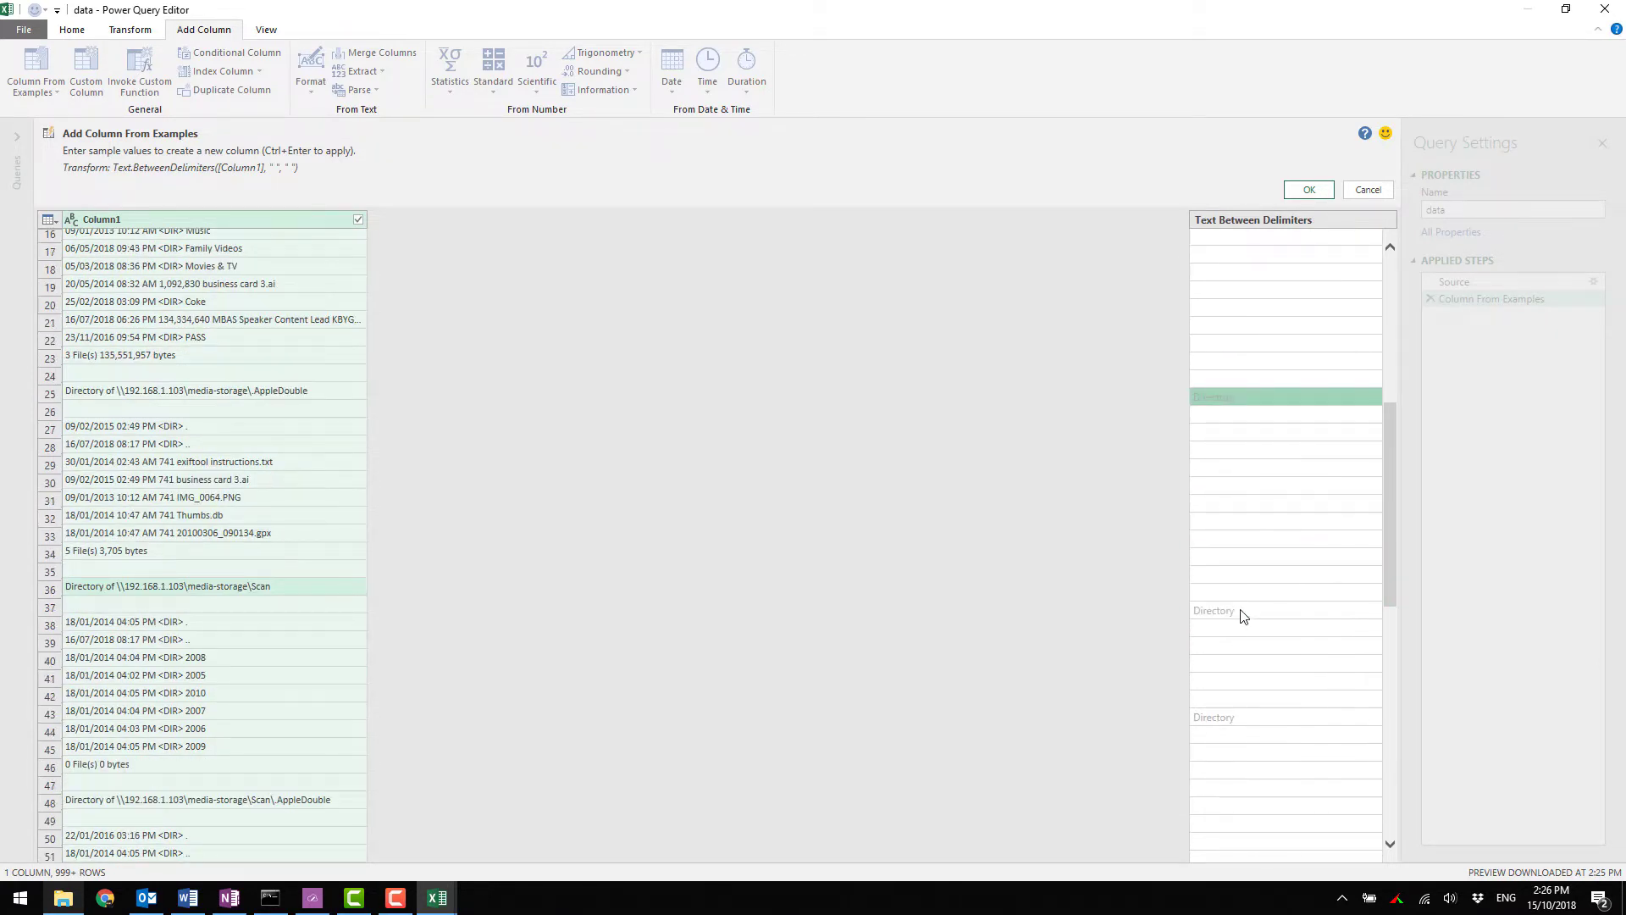
{"action": "left_click", "coordinate": [1243, 612]}
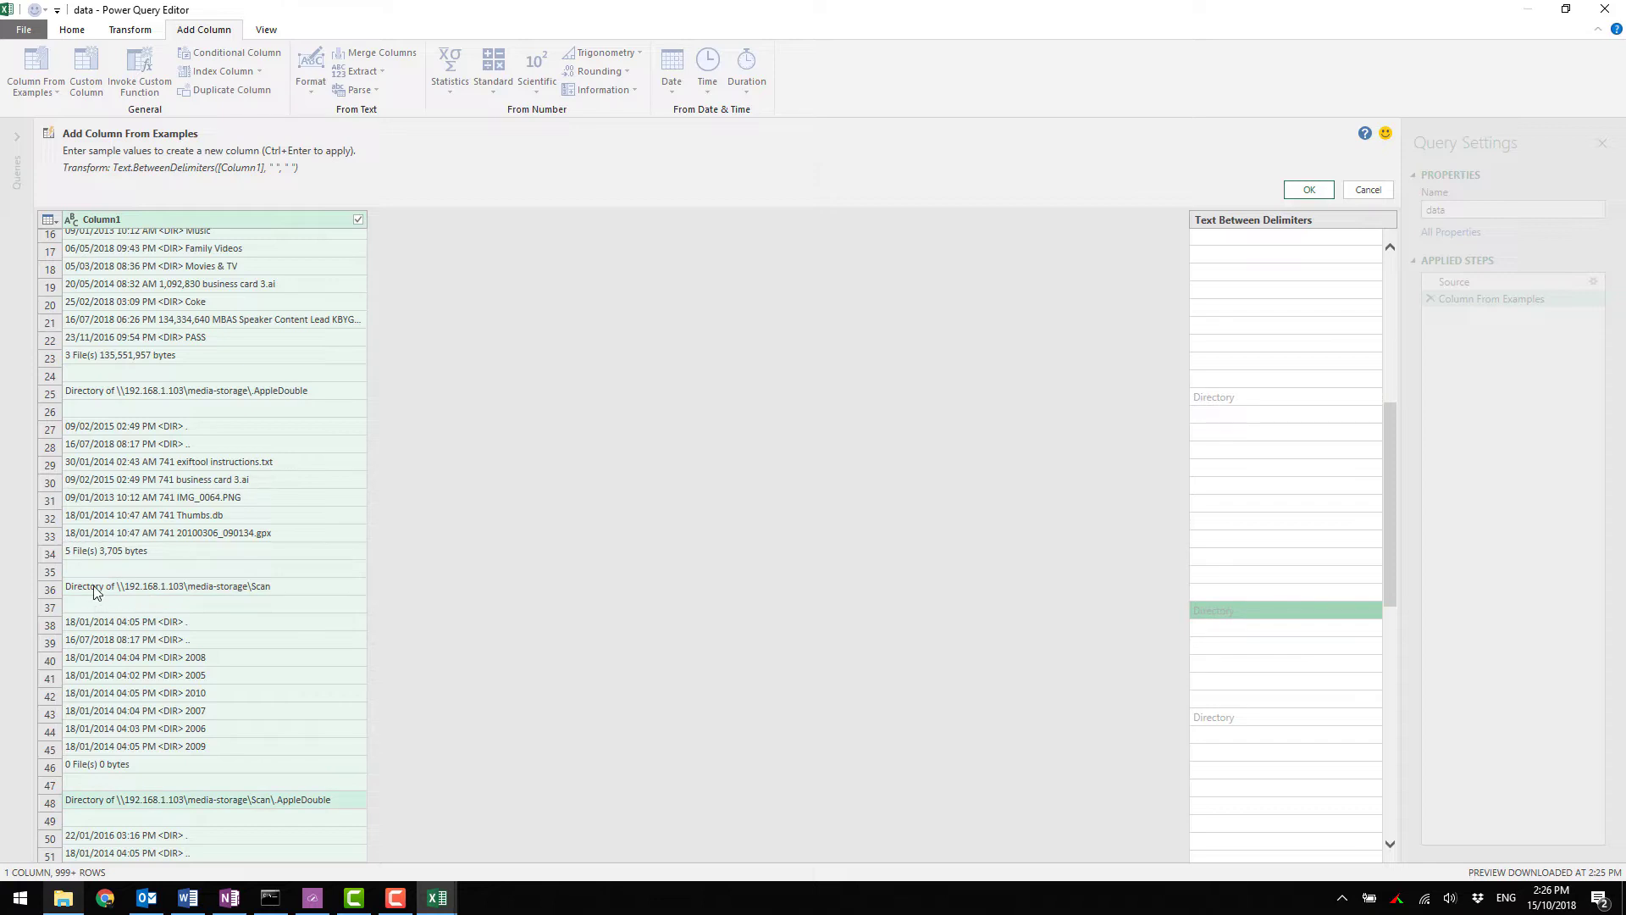
{"action": "left_click", "coordinate": [1317, 189]}
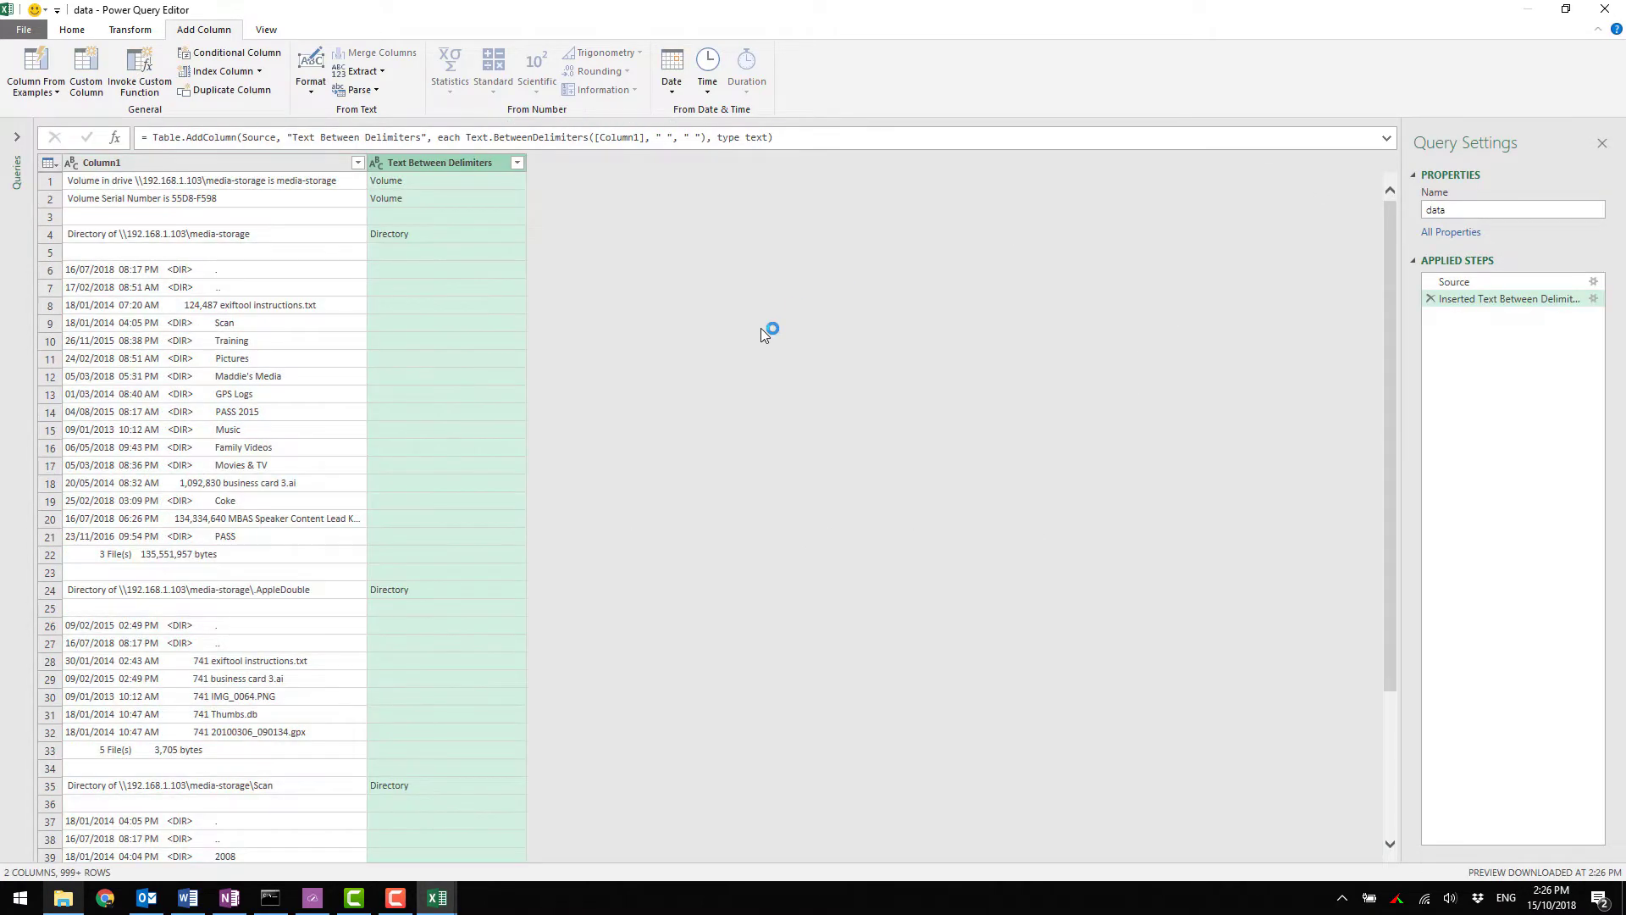
Compare row 4's value in the new column with its full Column1 text, including the "Directory of" prefix.
{"action": "left_click", "coordinate": [388, 237]}
{"action": "left_click", "coordinate": [108, 238]}
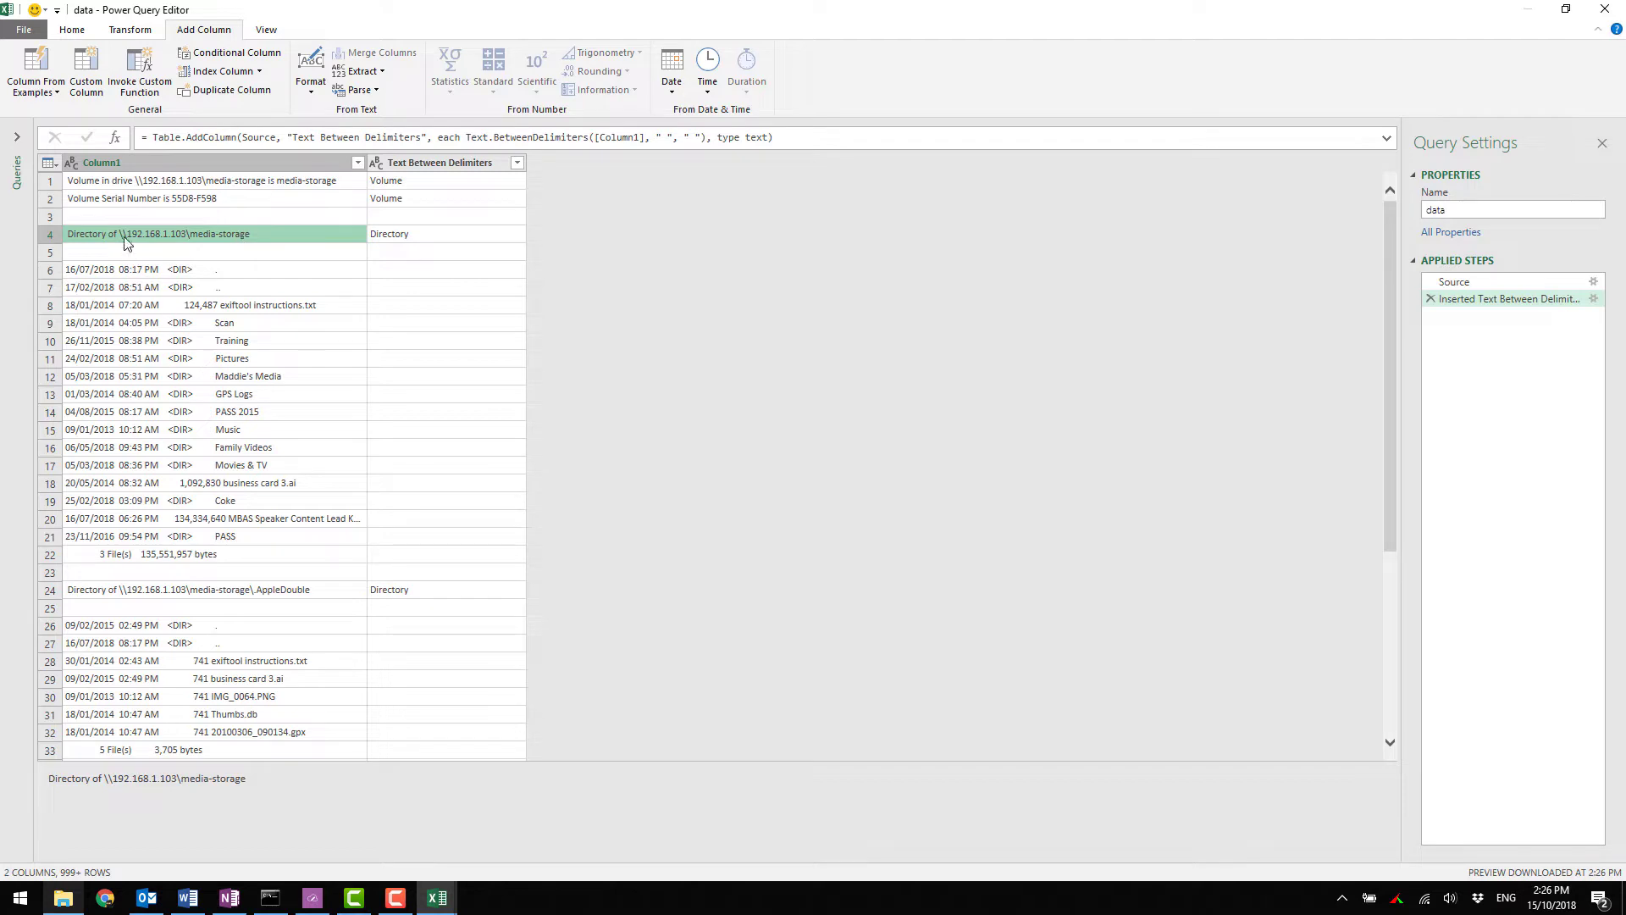
{"action": "left_click", "coordinate": [103, 777]}
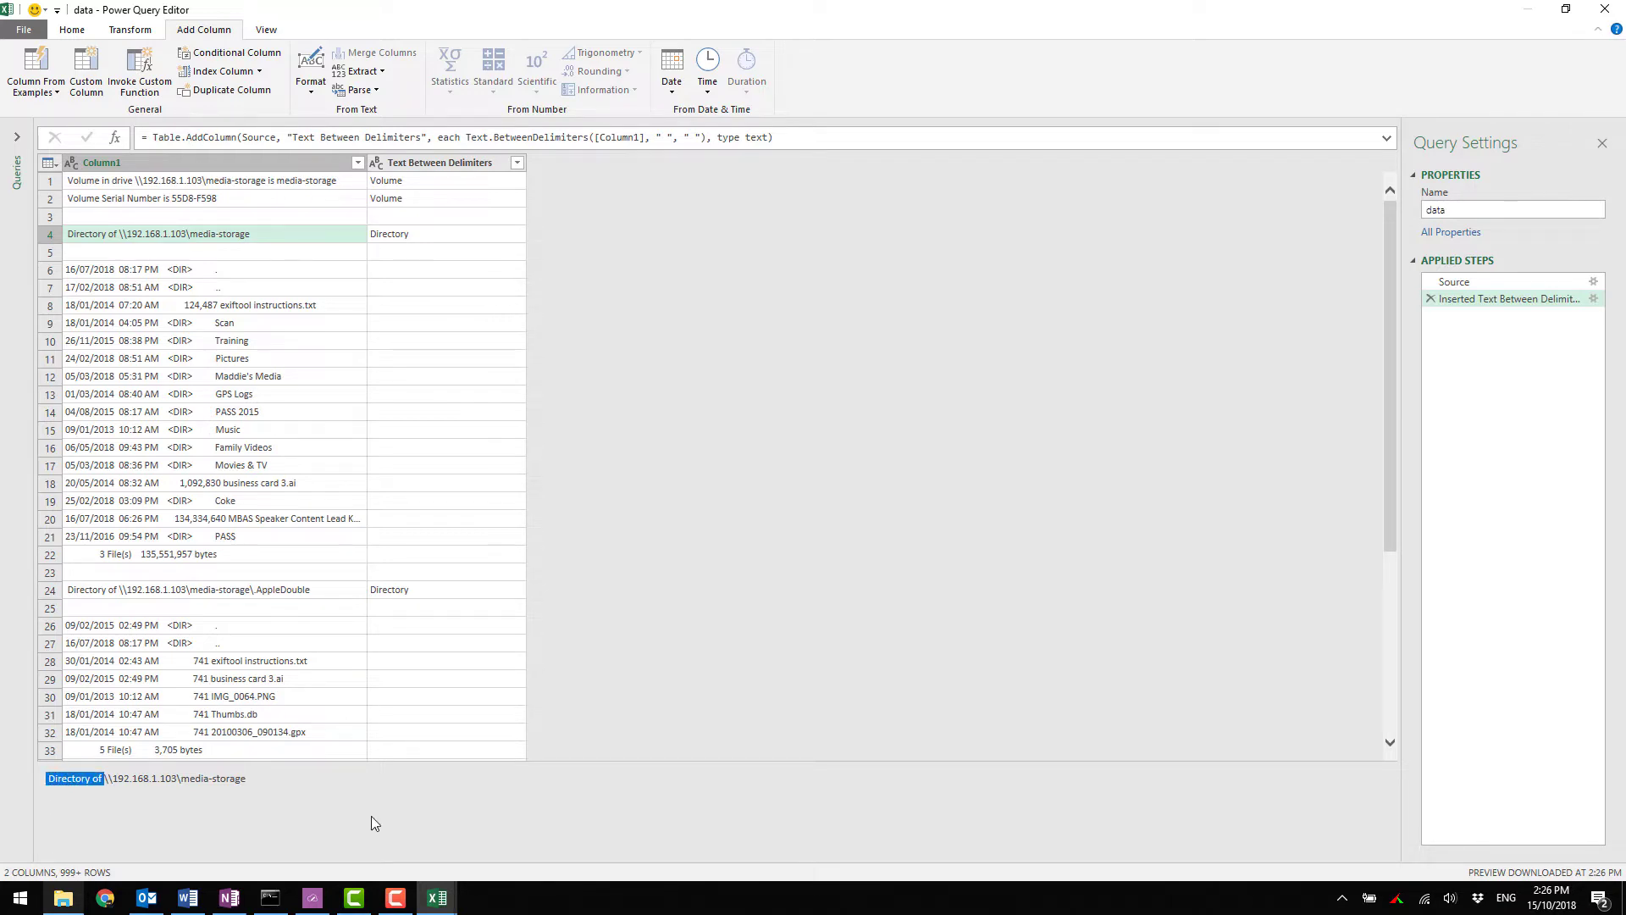
{"action": "left_click", "coordinate": [219, 805]}
Add a custom column with the formula if [Text Between Delimiters] = "Directory" then [Column1] else null.
{"action": "left_click", "coordinate": [439, 163]}
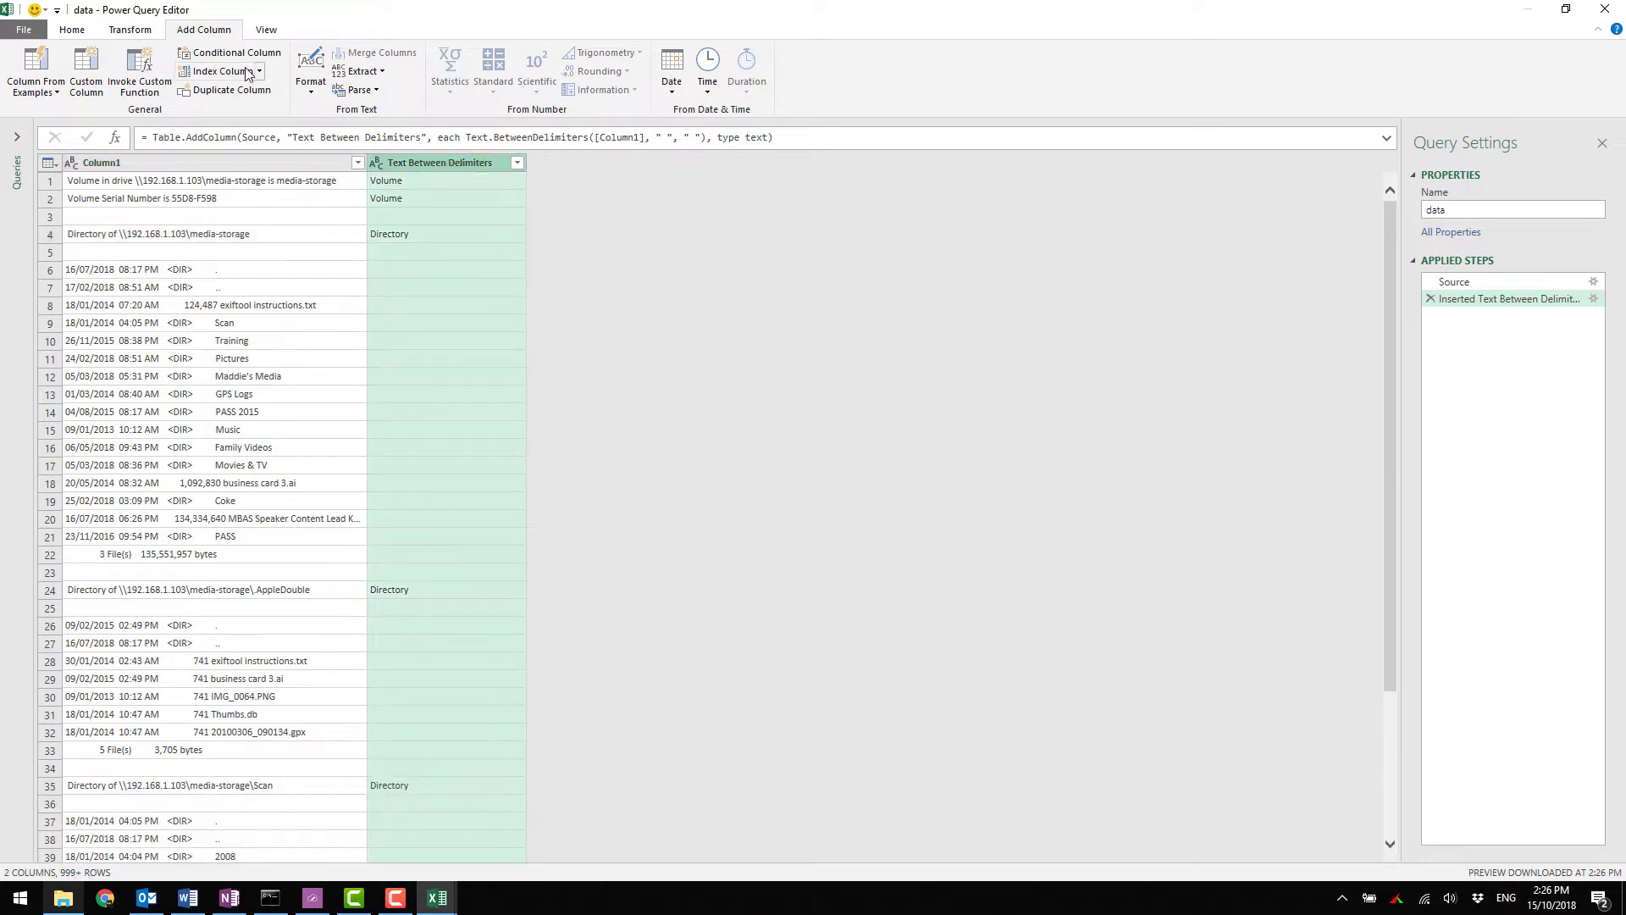
{"action": "left_click", "coordinate": [85, 68]}
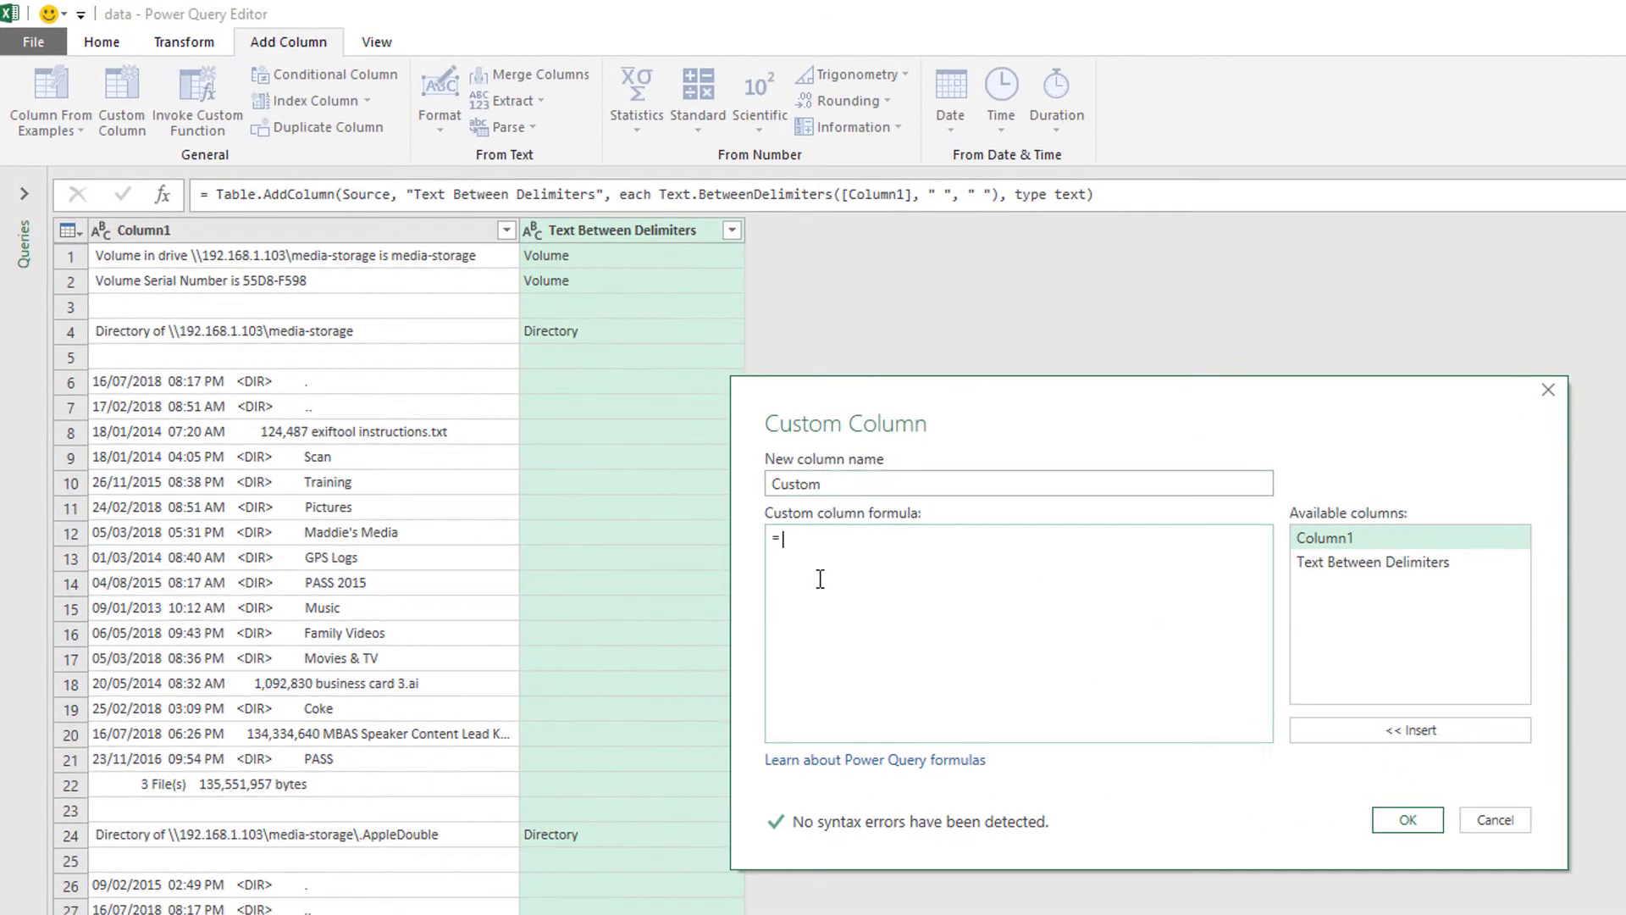
{"action": "double_click", "coordinate": [1382, 564]}
{"action": "type", "text": "= \""}
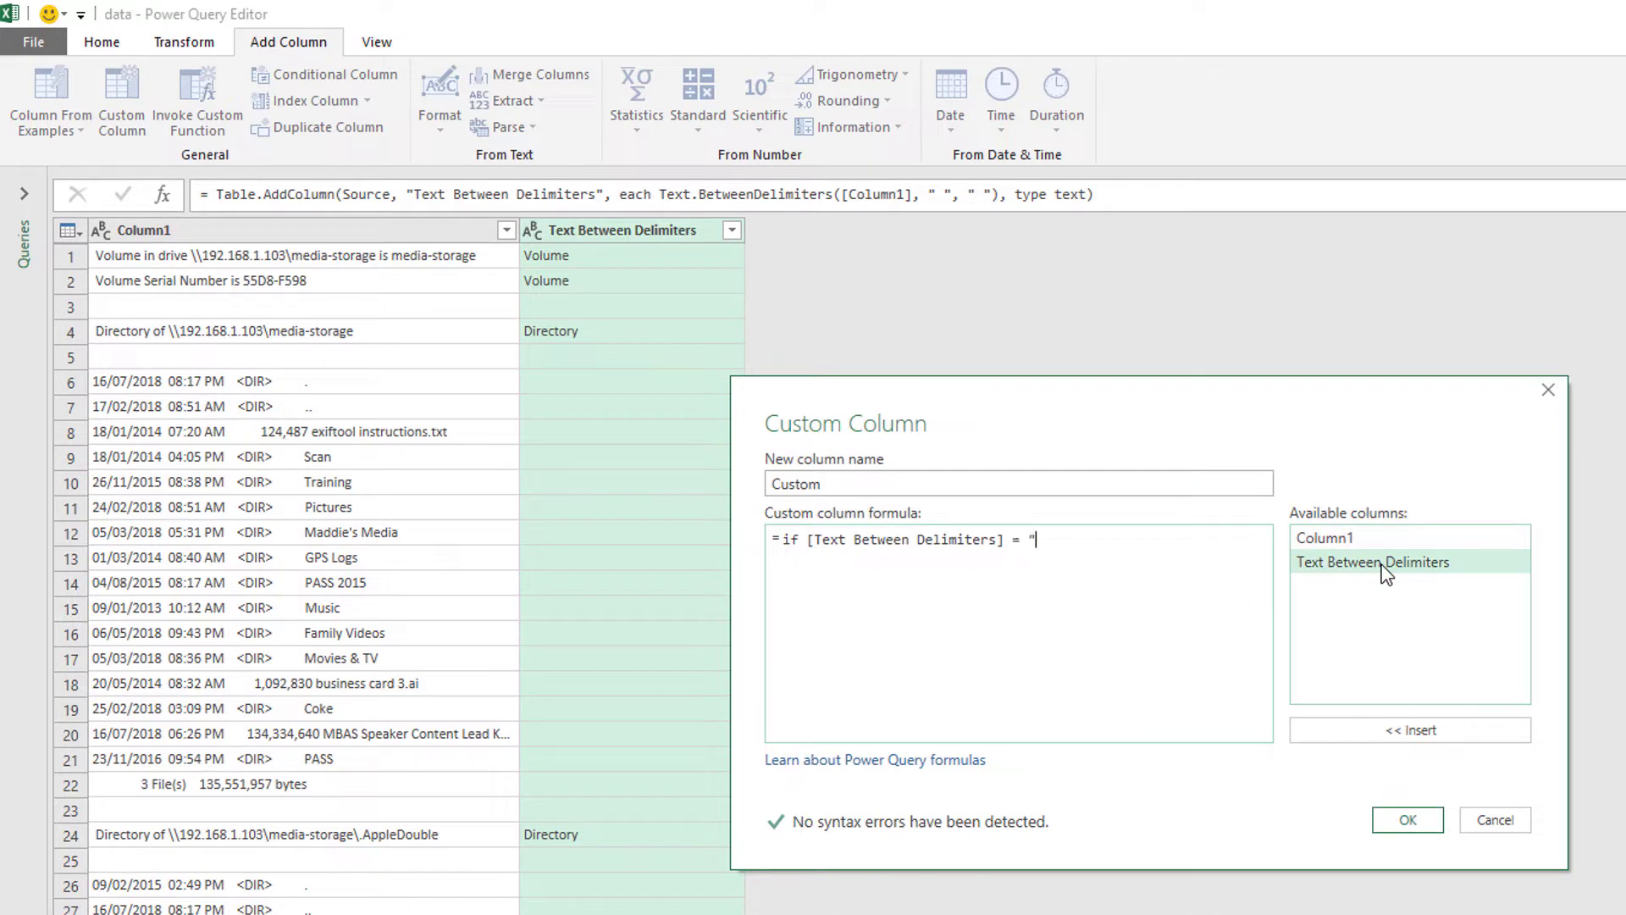
{"action": "type", "text": "Directory\" then"}
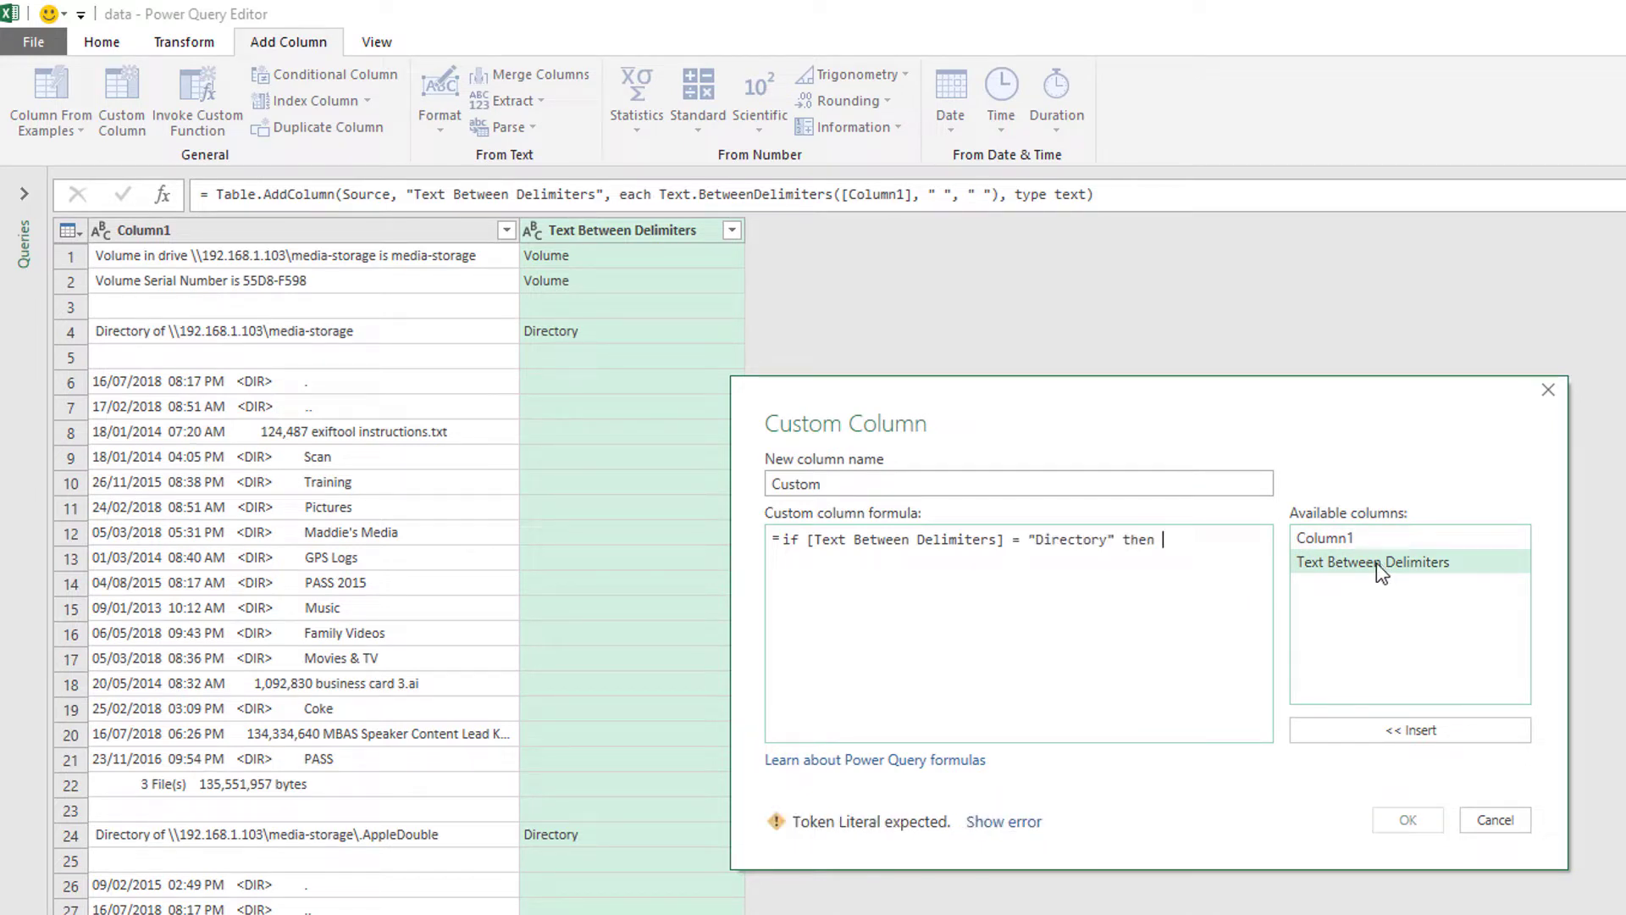
{"action": "double_click", "coordinate": [1390, 541]}
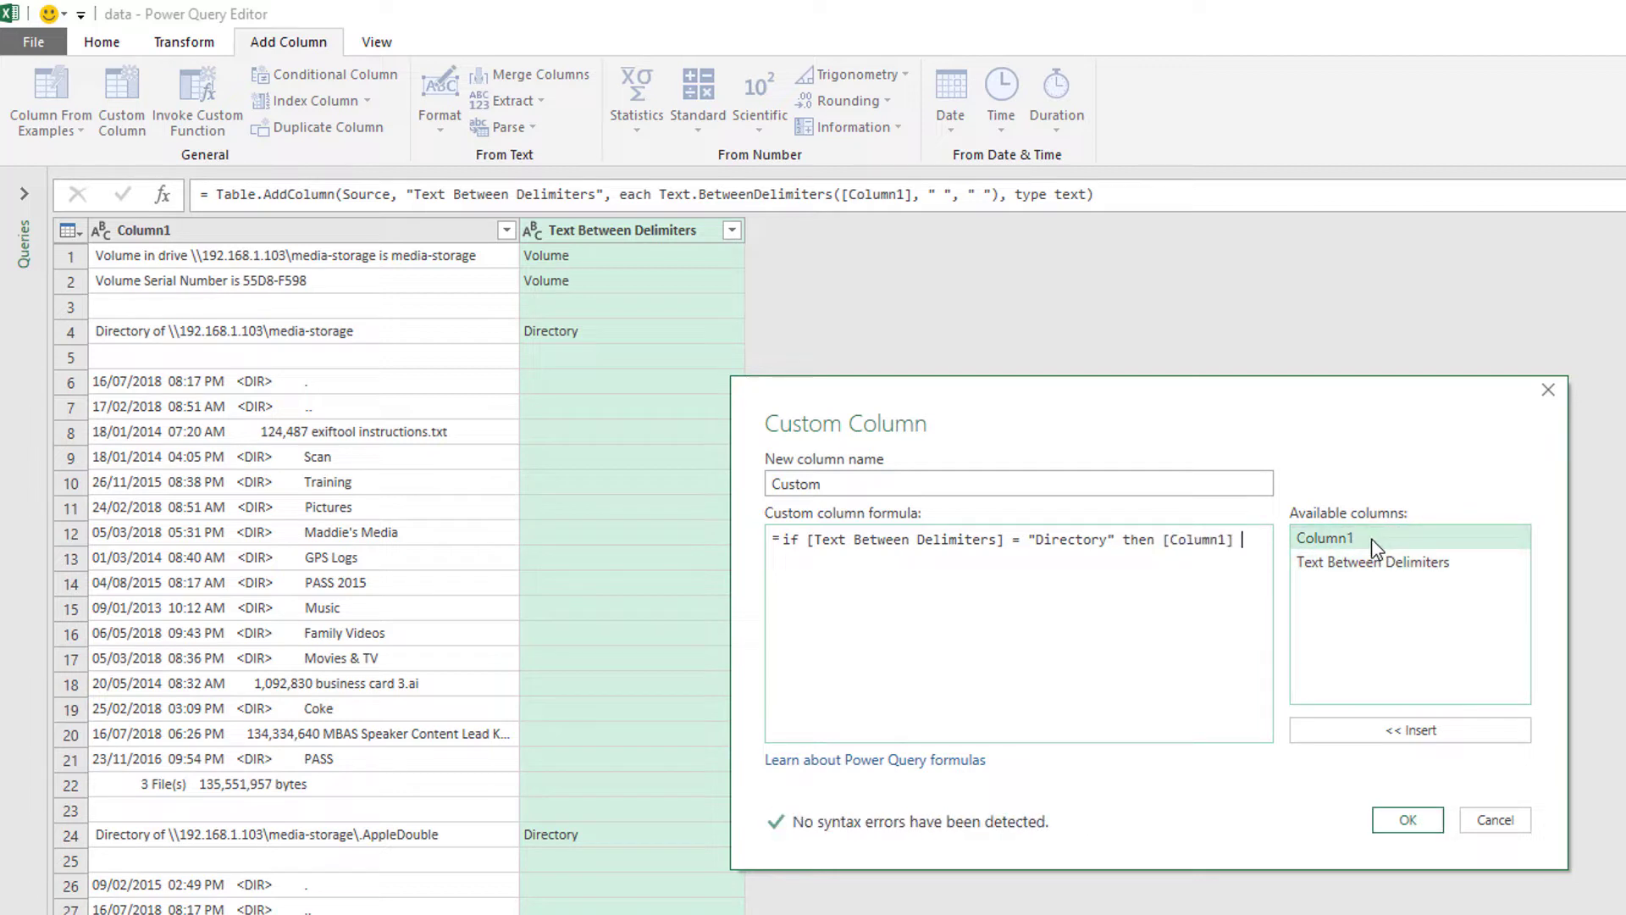
{"action": "type", "text": "else null"}
{"action": "left_click", "coordinate": [1389, 823]}
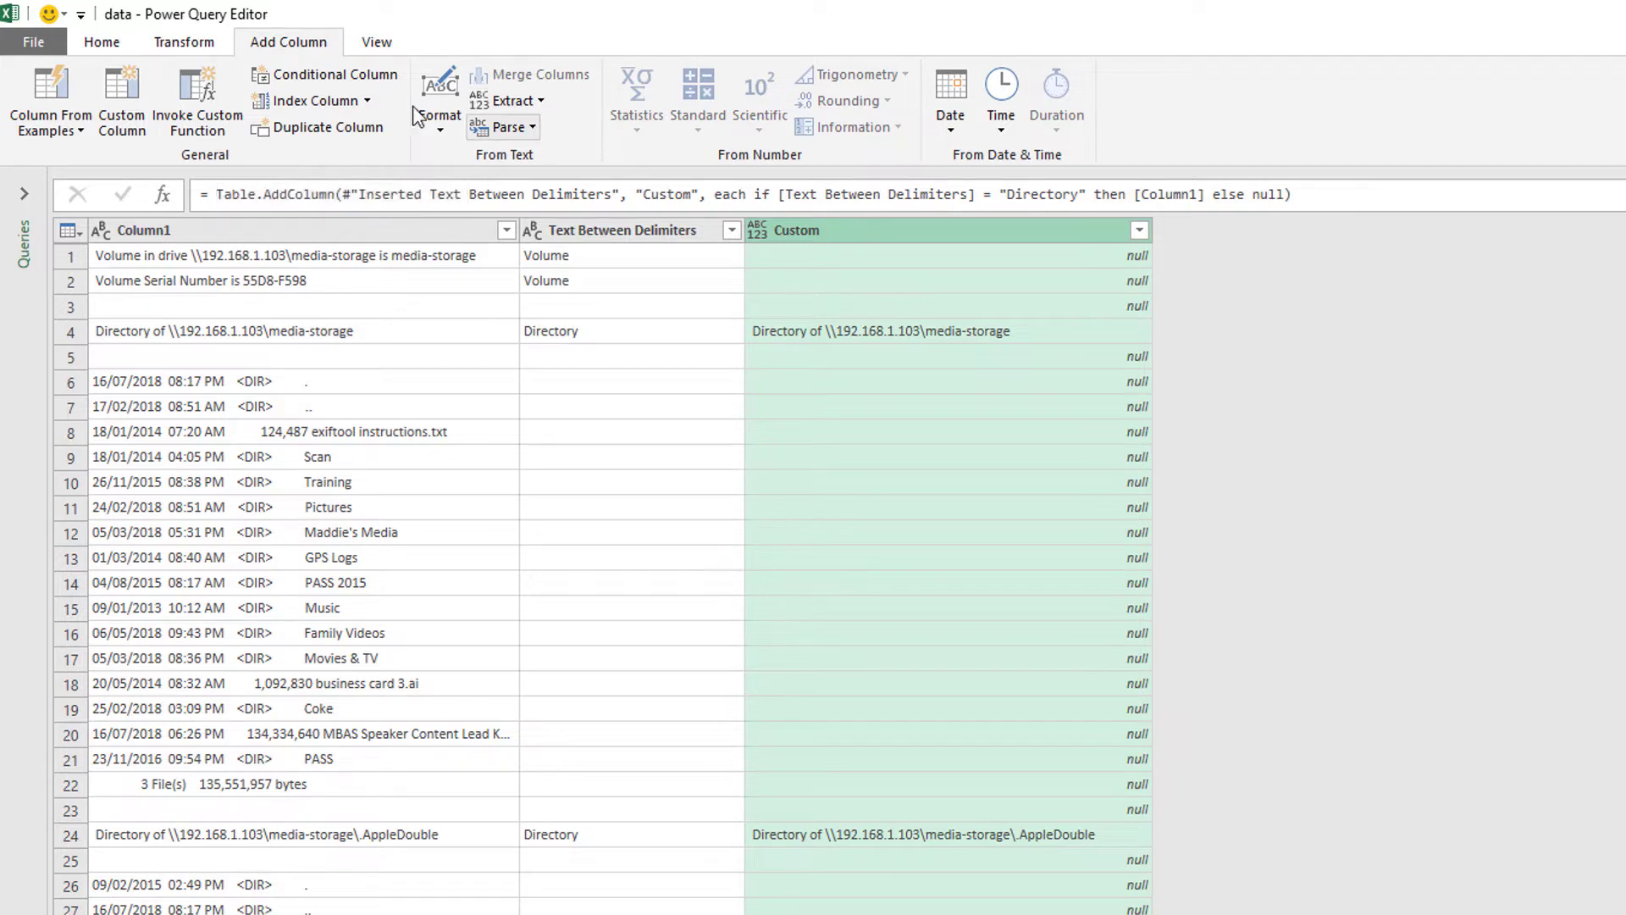
Replace " Directory of " with nothing in the Custom column and trim the column's text.
{"action": "left_click", "coordinate": [184, 42]}
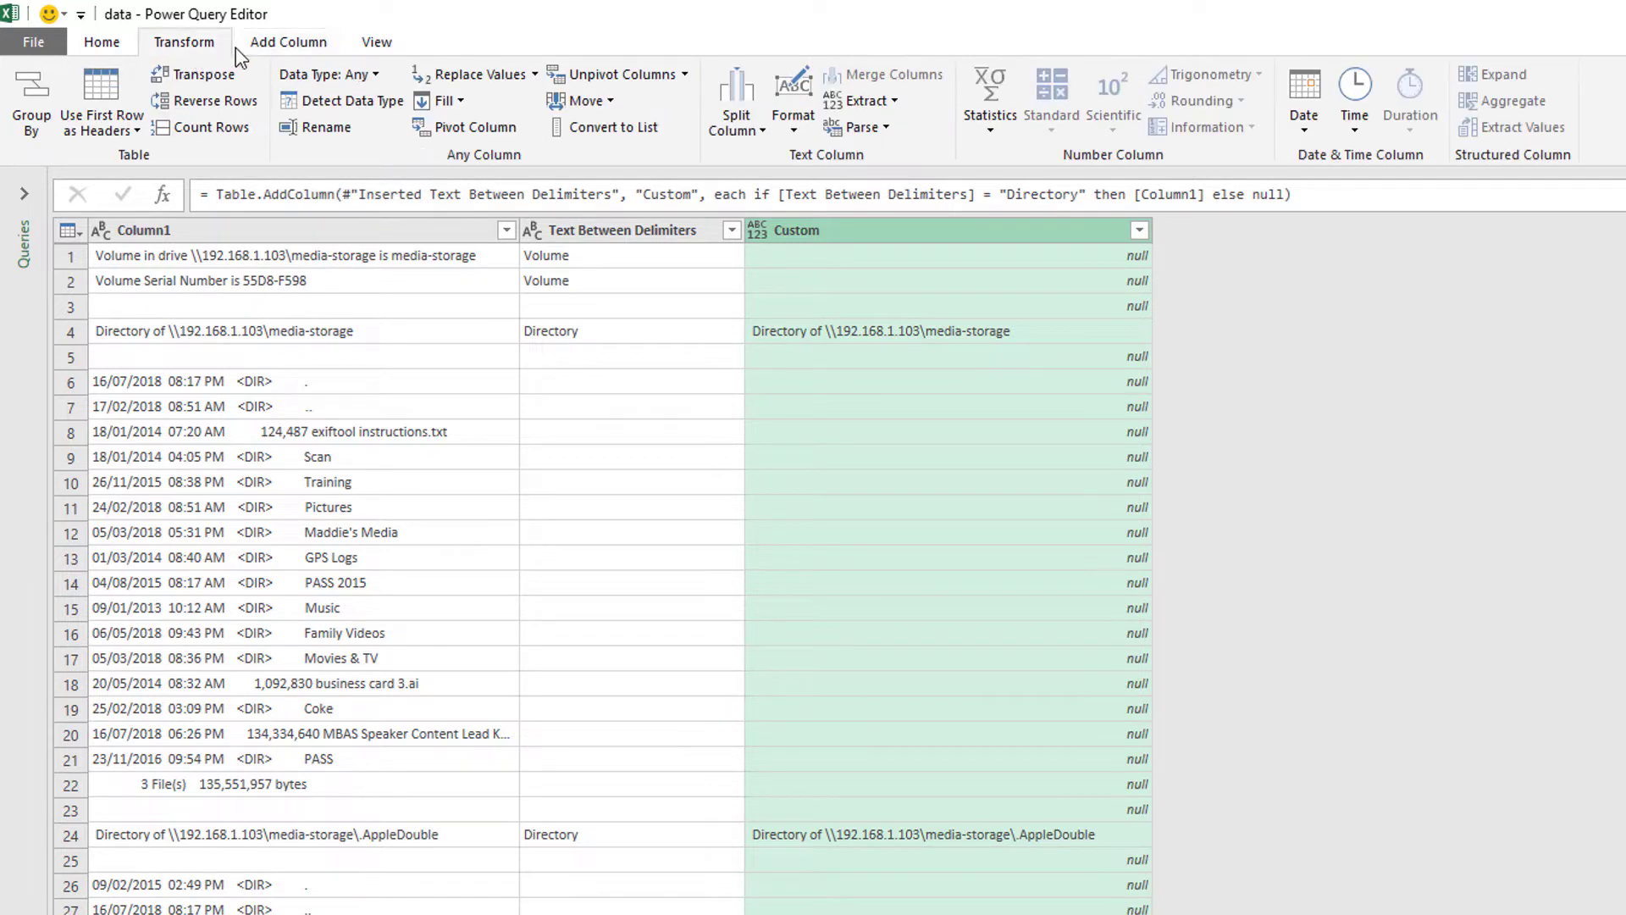
{"action": "left_click", "coordinate": [534, 76]}
{"action": "left_click", "coordinate": [526, 98]}
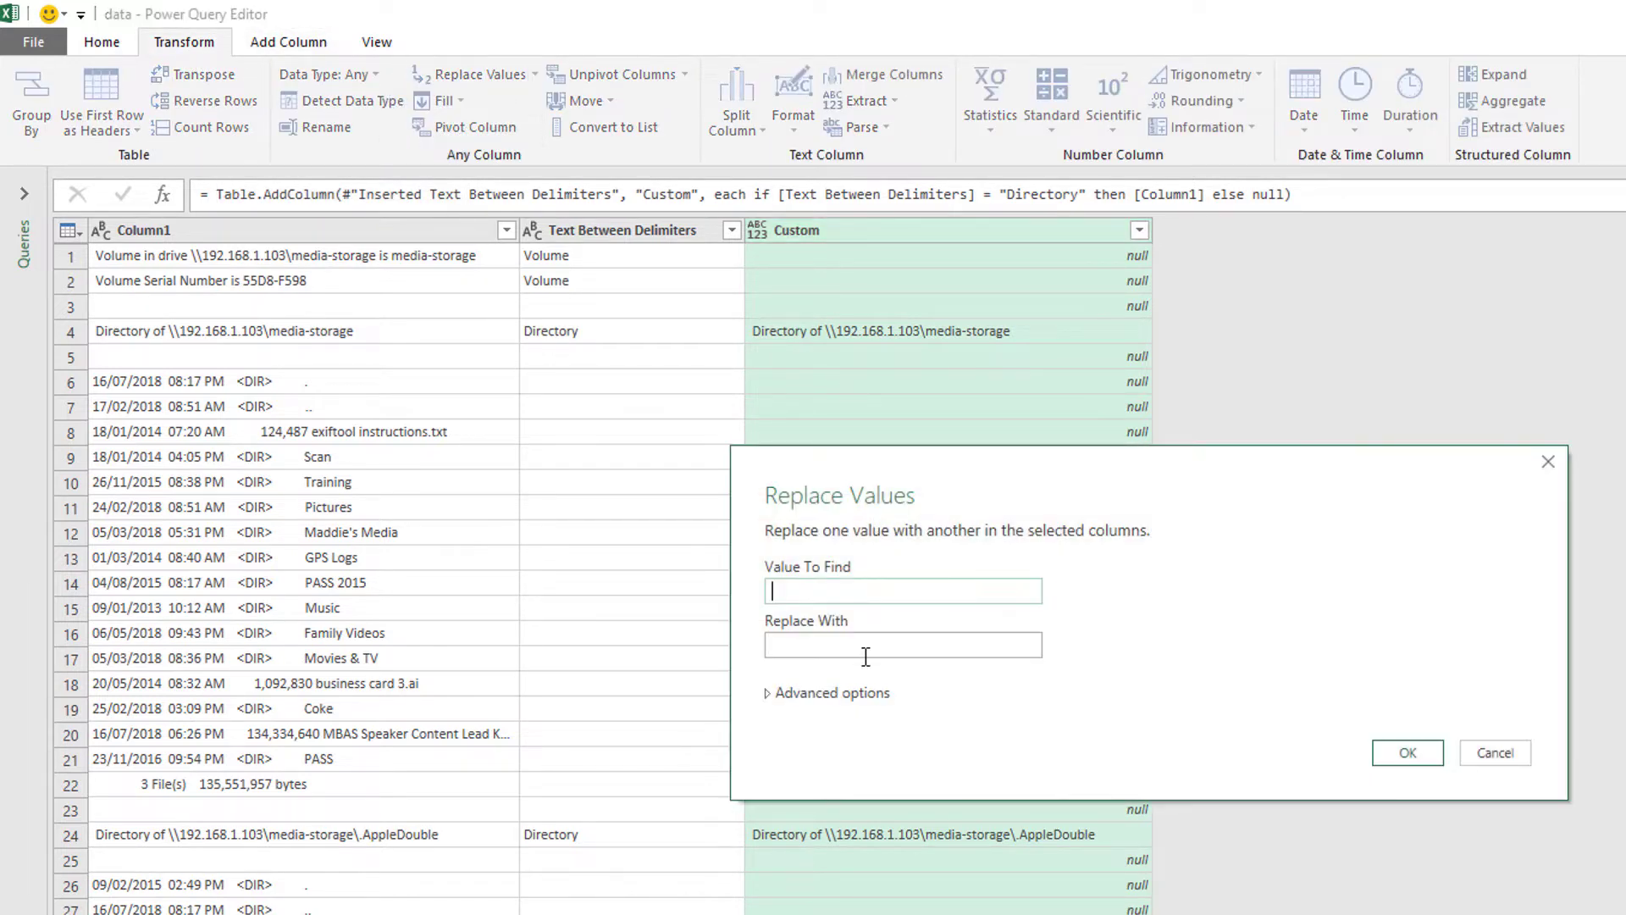
{"action": "type", "text": "Directory of"}
{"action": "left_click", "coordinate": [1403, 752]}
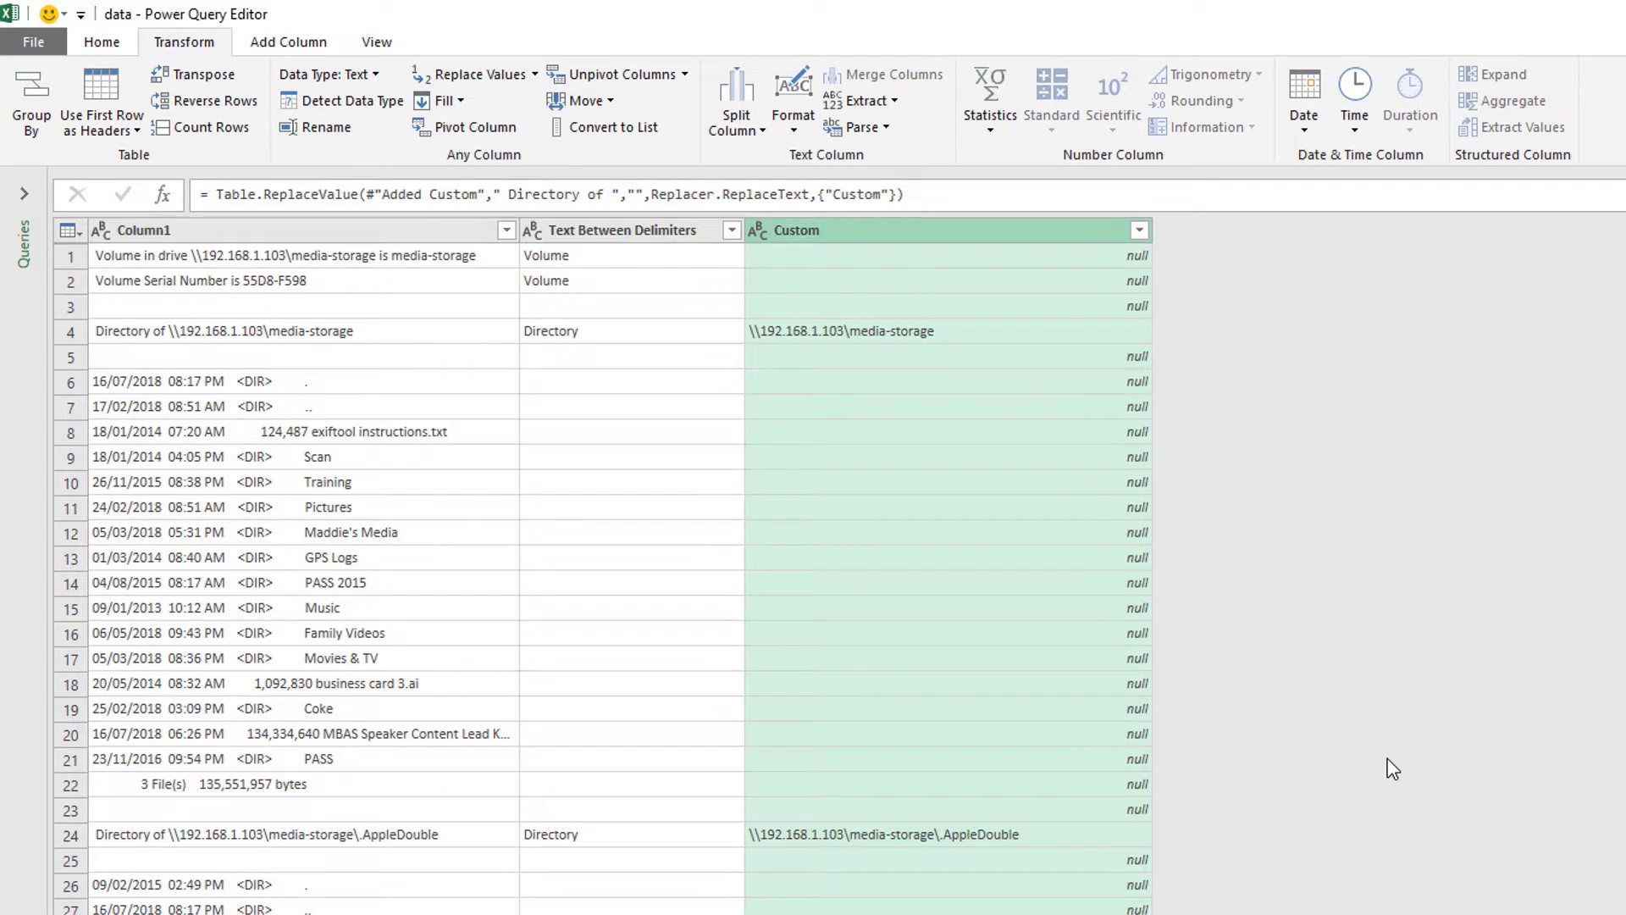
{"action": "left_click", "coordinate": [793, 106]}
{"action": "left_click", "coordinate": [706, 235]}
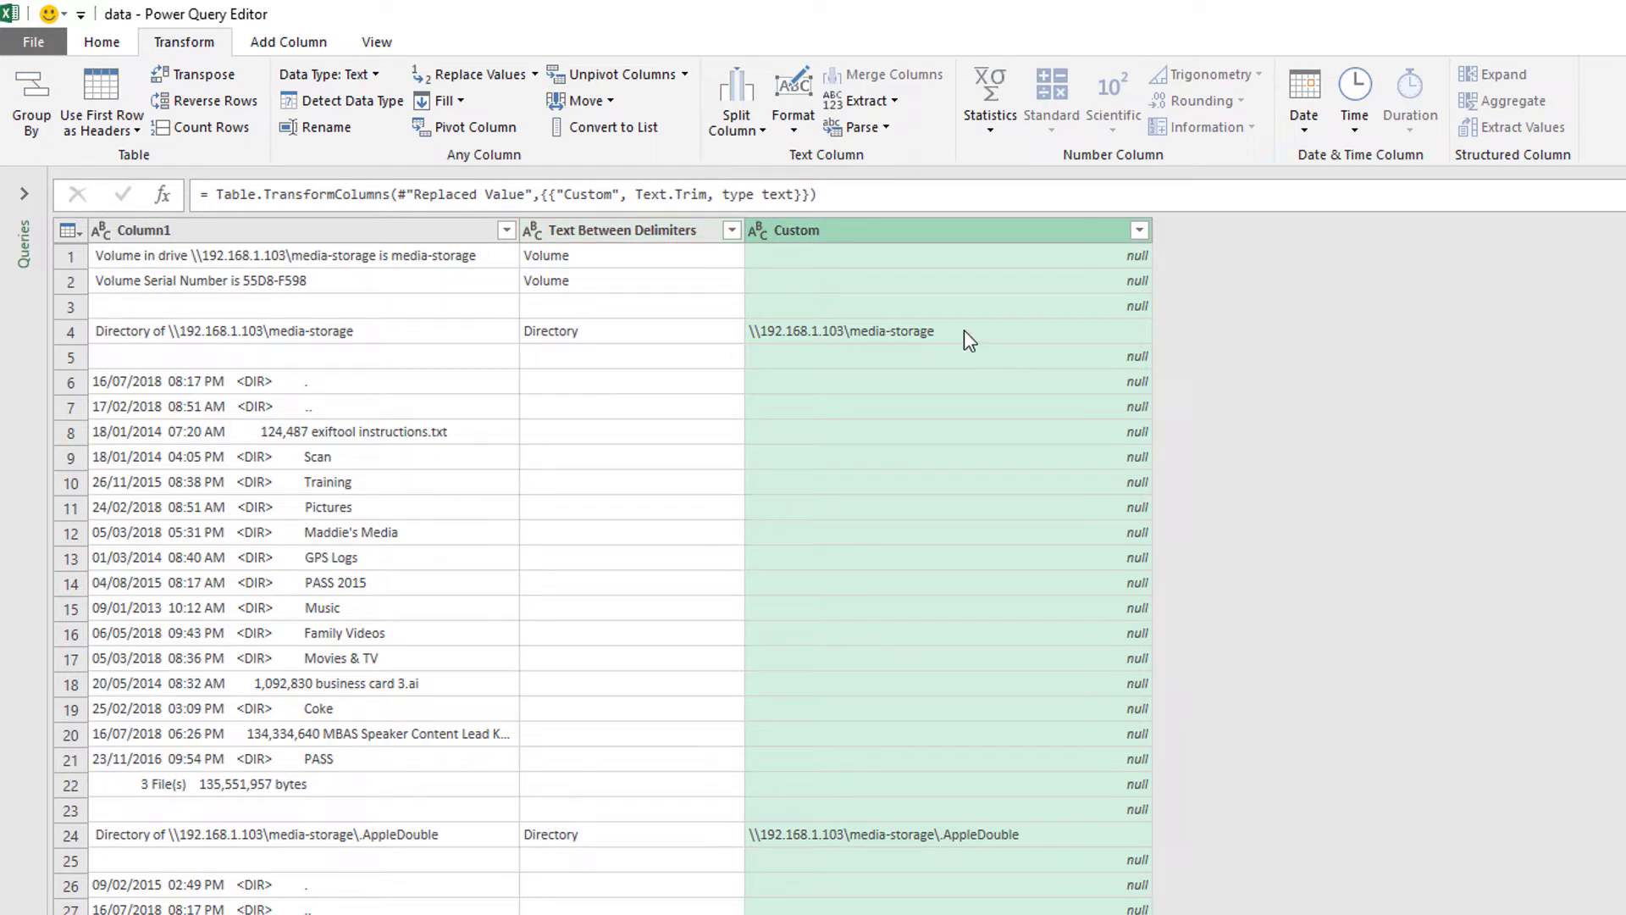
Fill the Custom column's directory paths down and filter out the rows where Custom is null.
{"action": "left_click", "coordinate": [461, 100]}
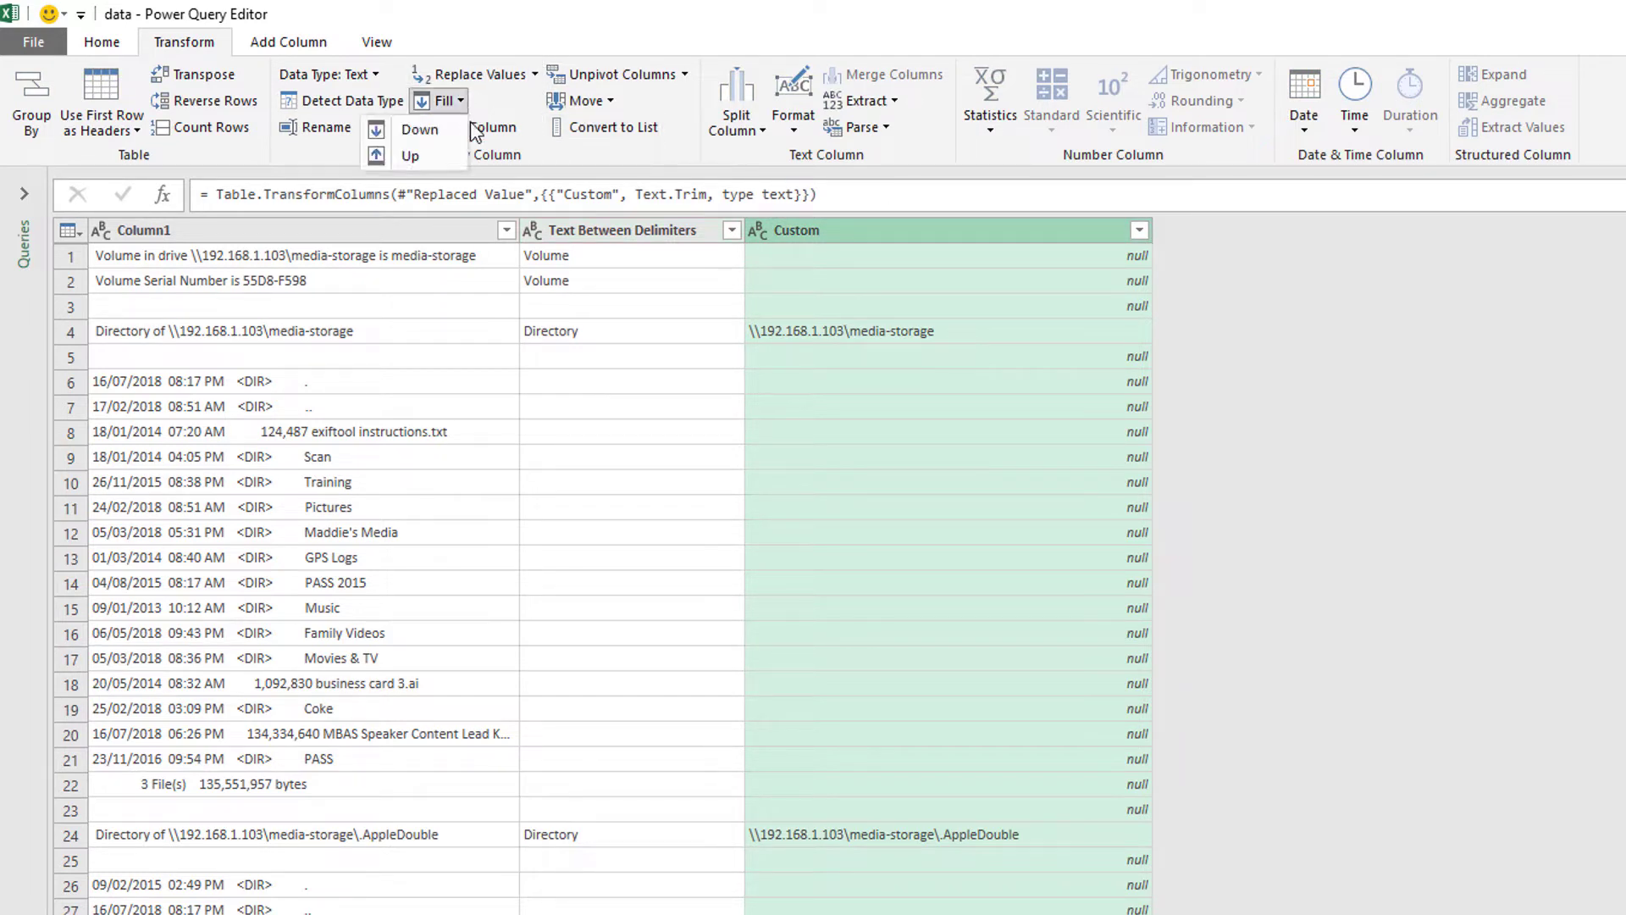
{"action": "left_click", "coordinate": [417, 123]}
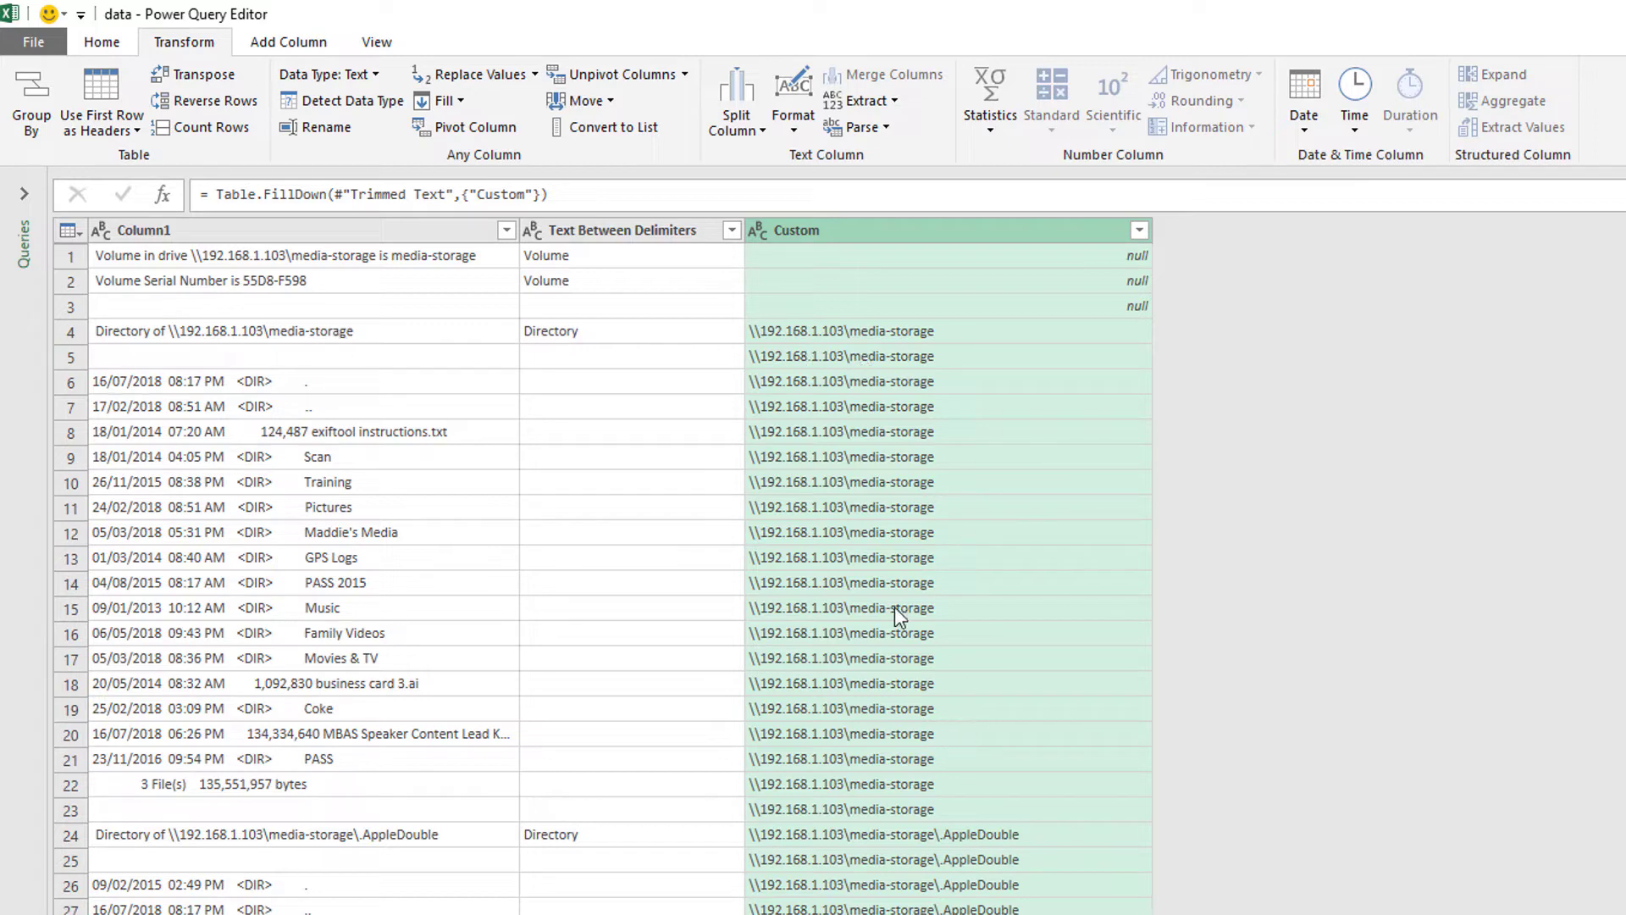
{"action": "left_click", "coordinate": [1139, 231]}
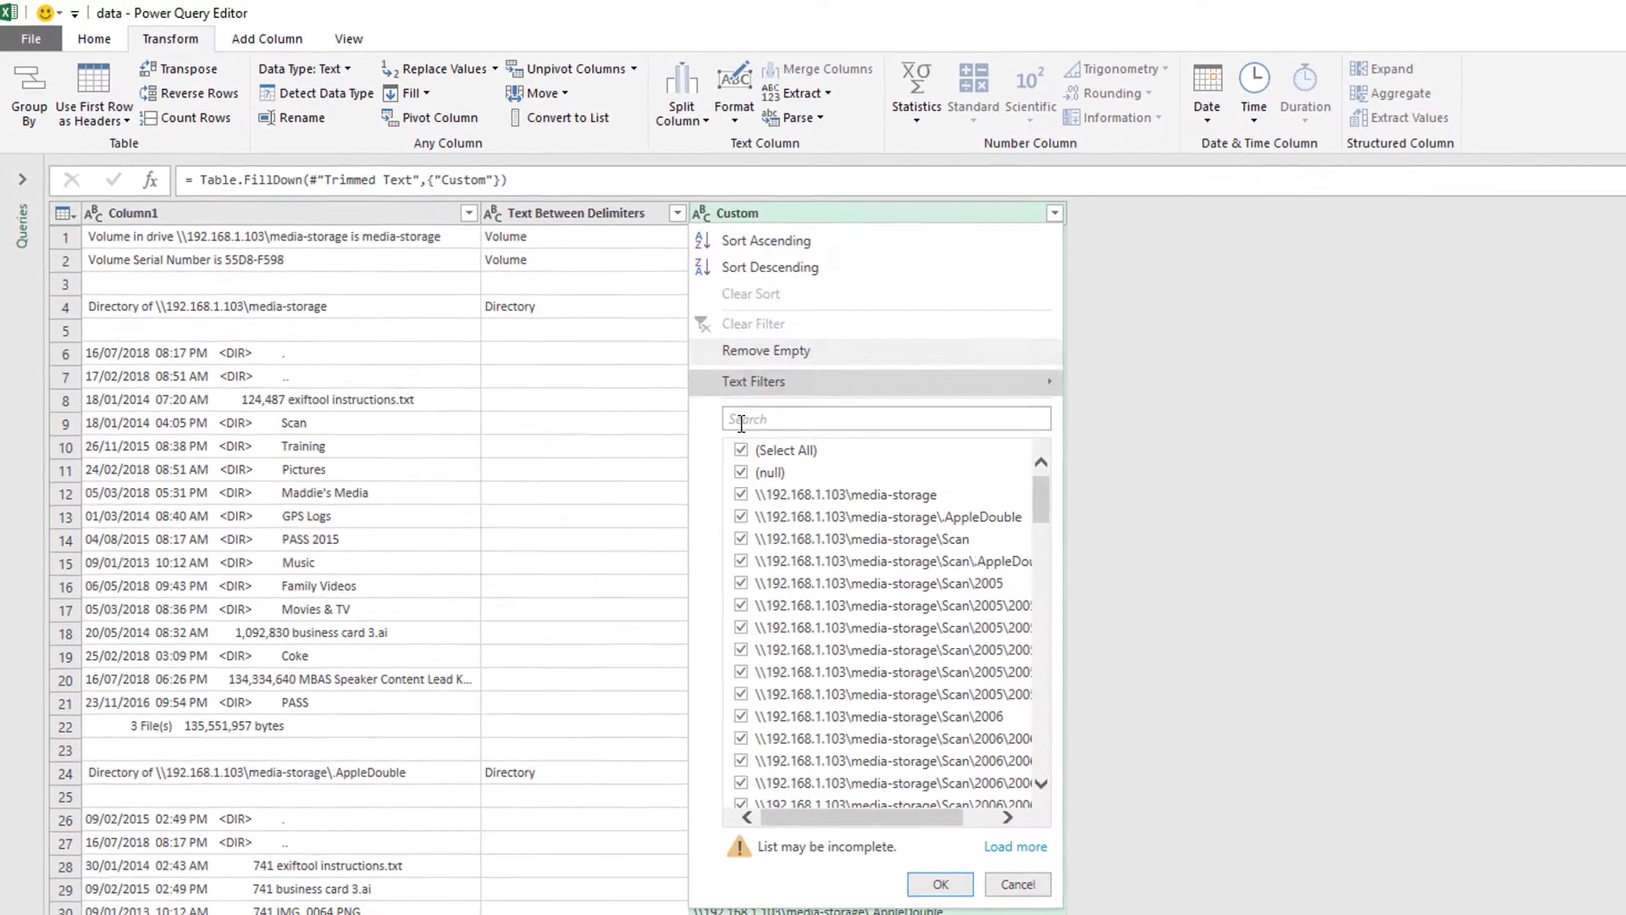
{"action": "left_click", "coordinate": [796, 506]}
{"action": "left_click", "coordinate": [923, 868]}
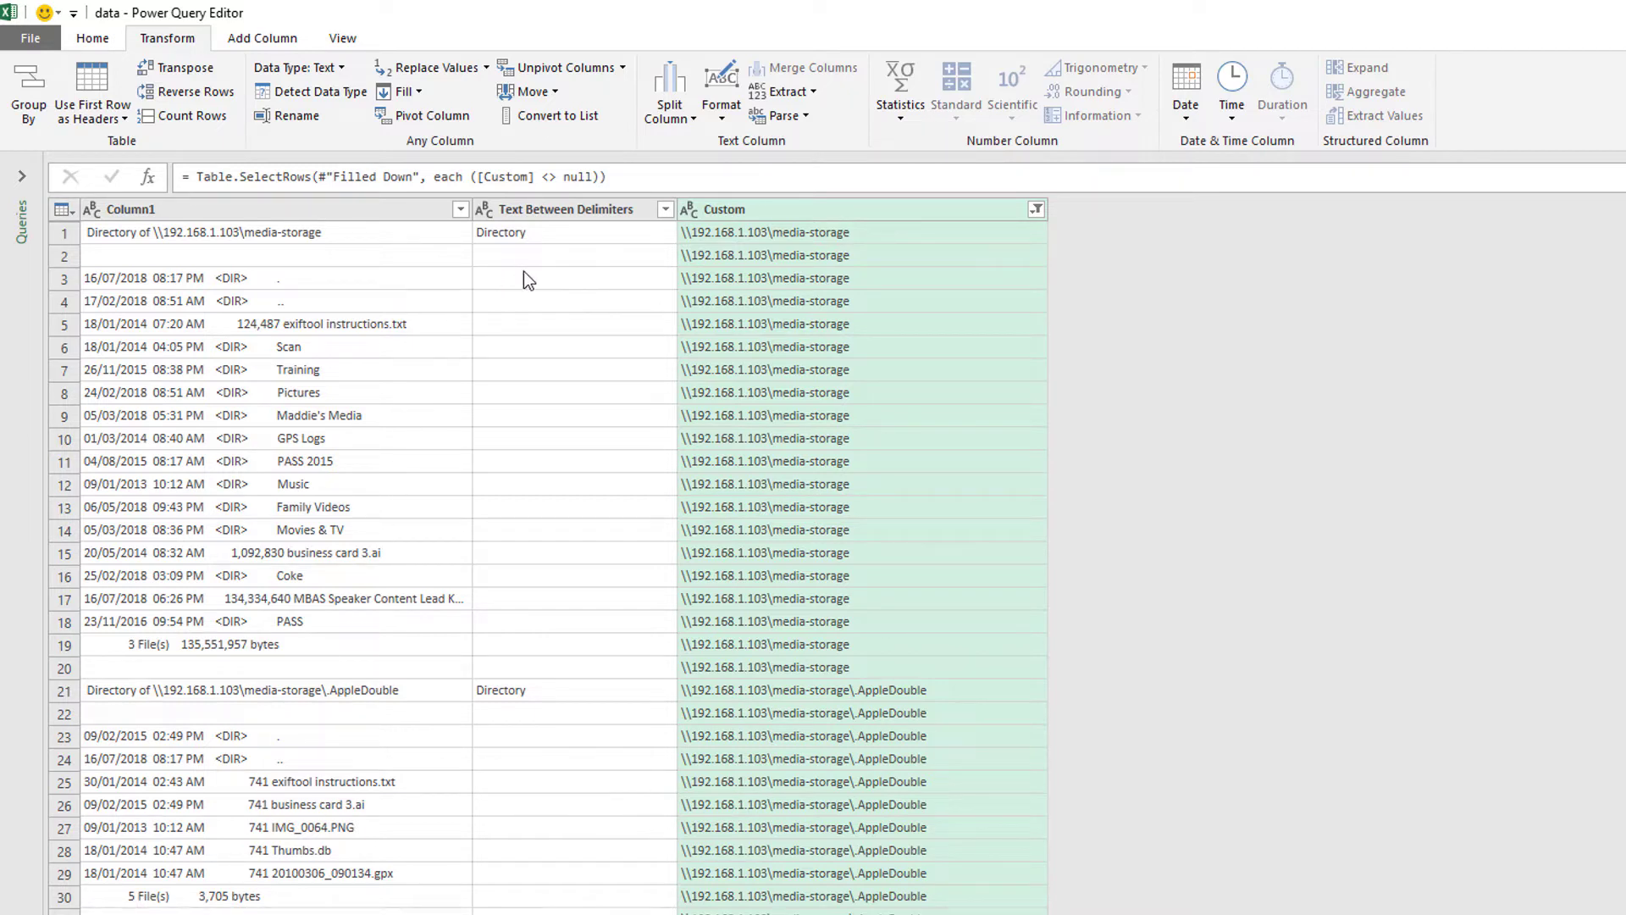
Remove the Text Between Delimiters column from the query.
{"action": "left_click", "coordinate": [554, 208]}
{"action": "right_click", "coordinate": [554, 206]}
{"action": "left_click", "coordinate": [631, 250]}
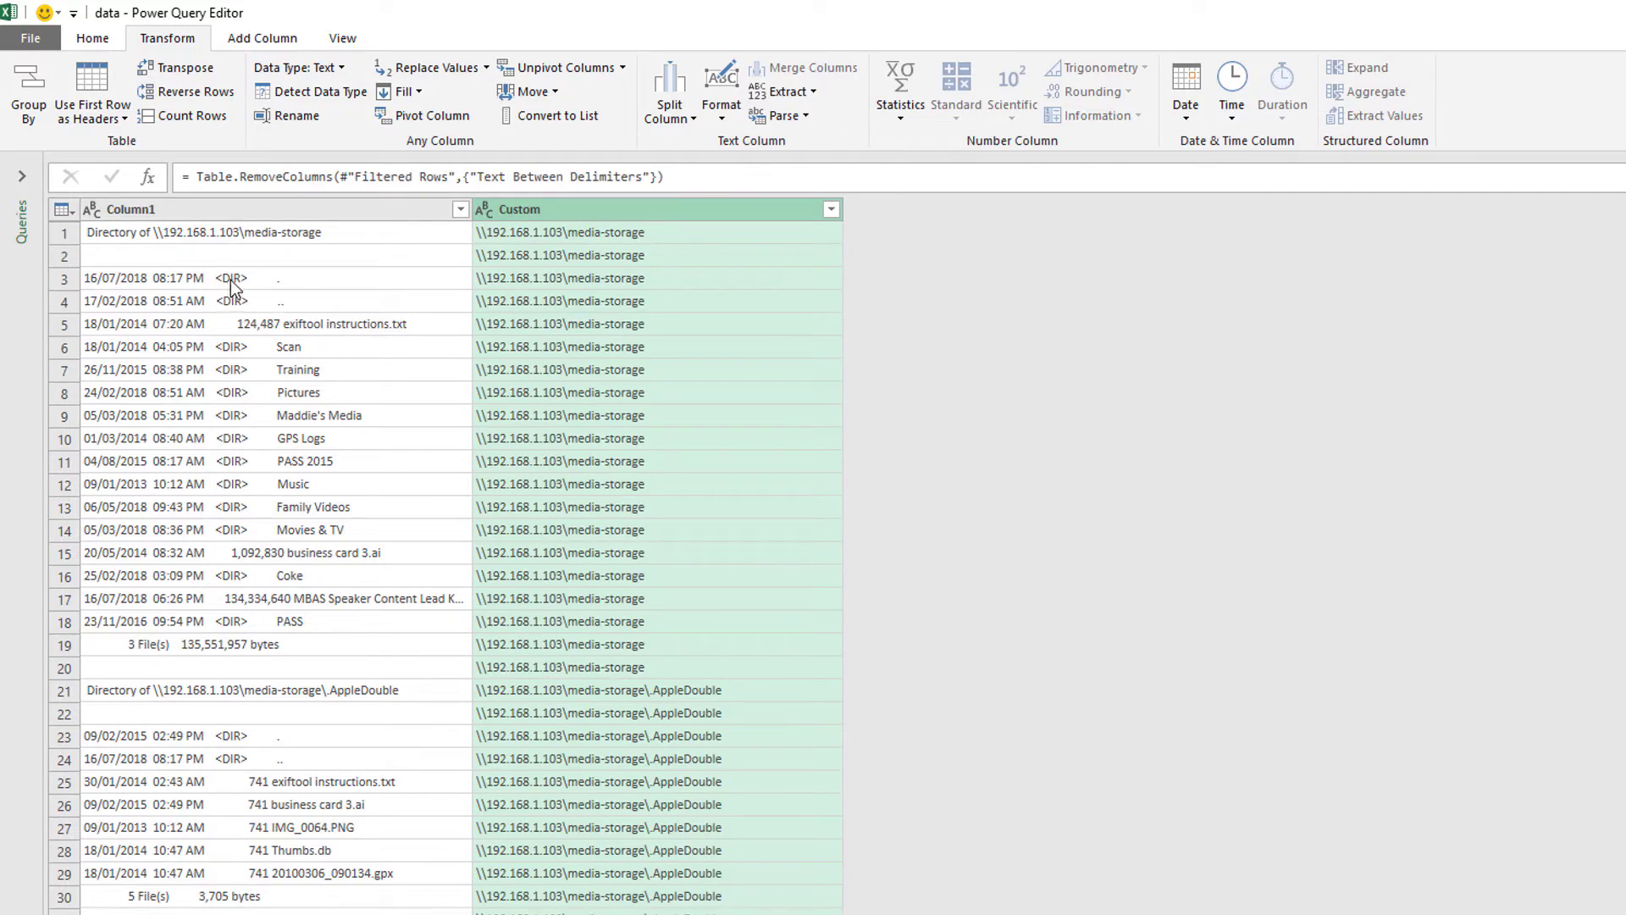
Filter out the rows where Column1 is blank.
{"action": "left_click", "coordinate": [460, 209]}
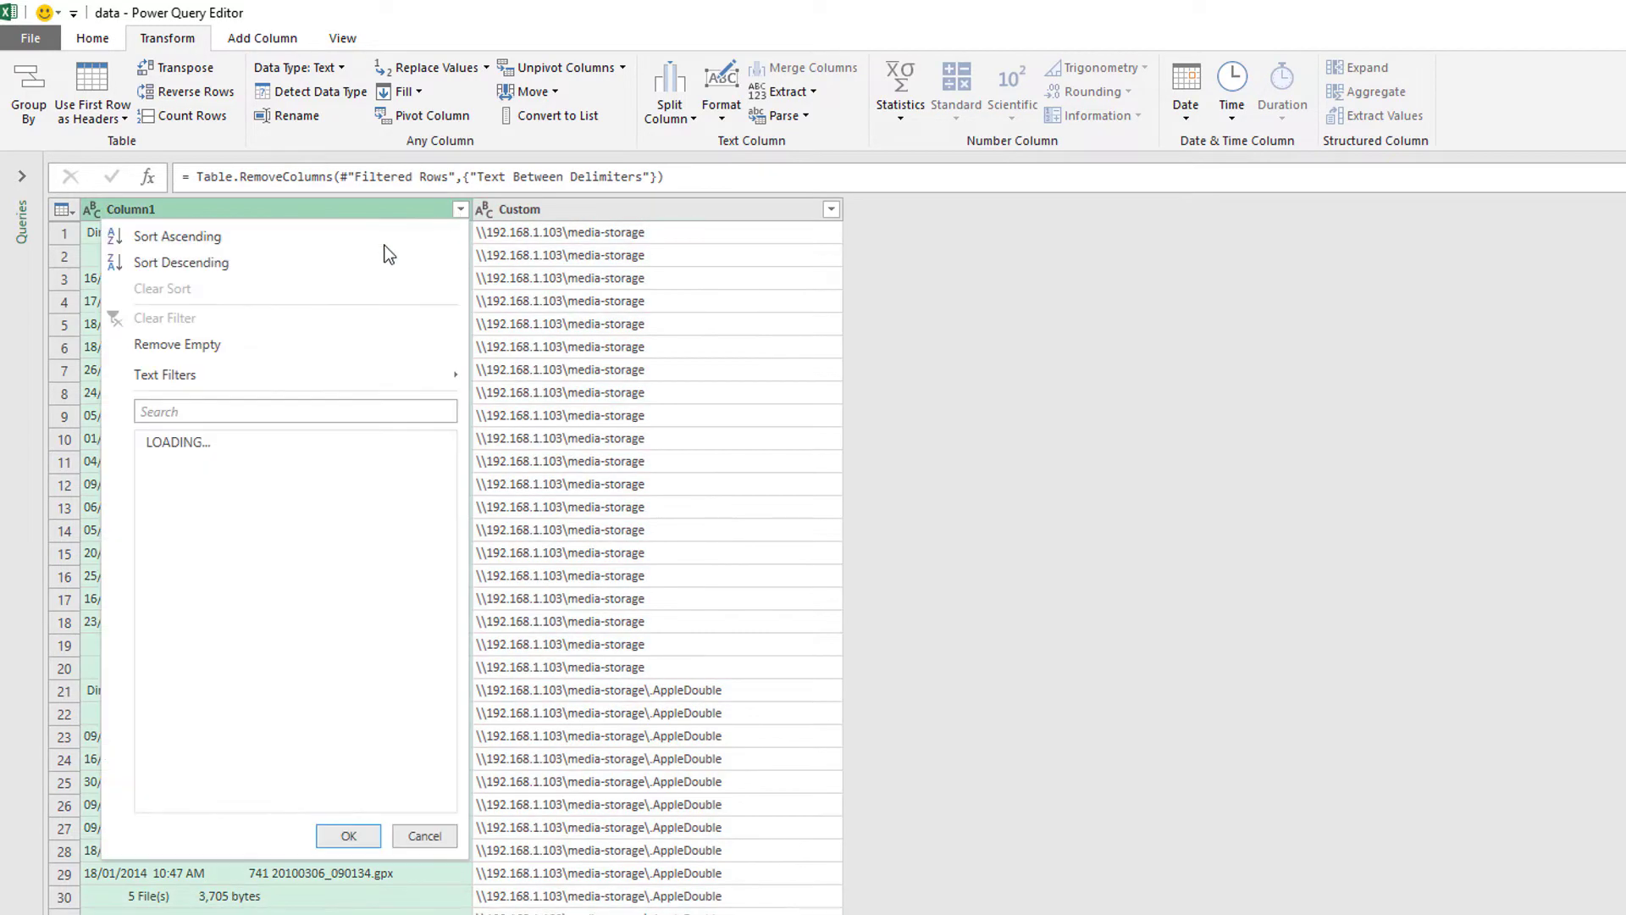
{"action": "left_click", "coordinate": [173, 464]}
{"action": "left_click", "coordinate": [348, 868]}
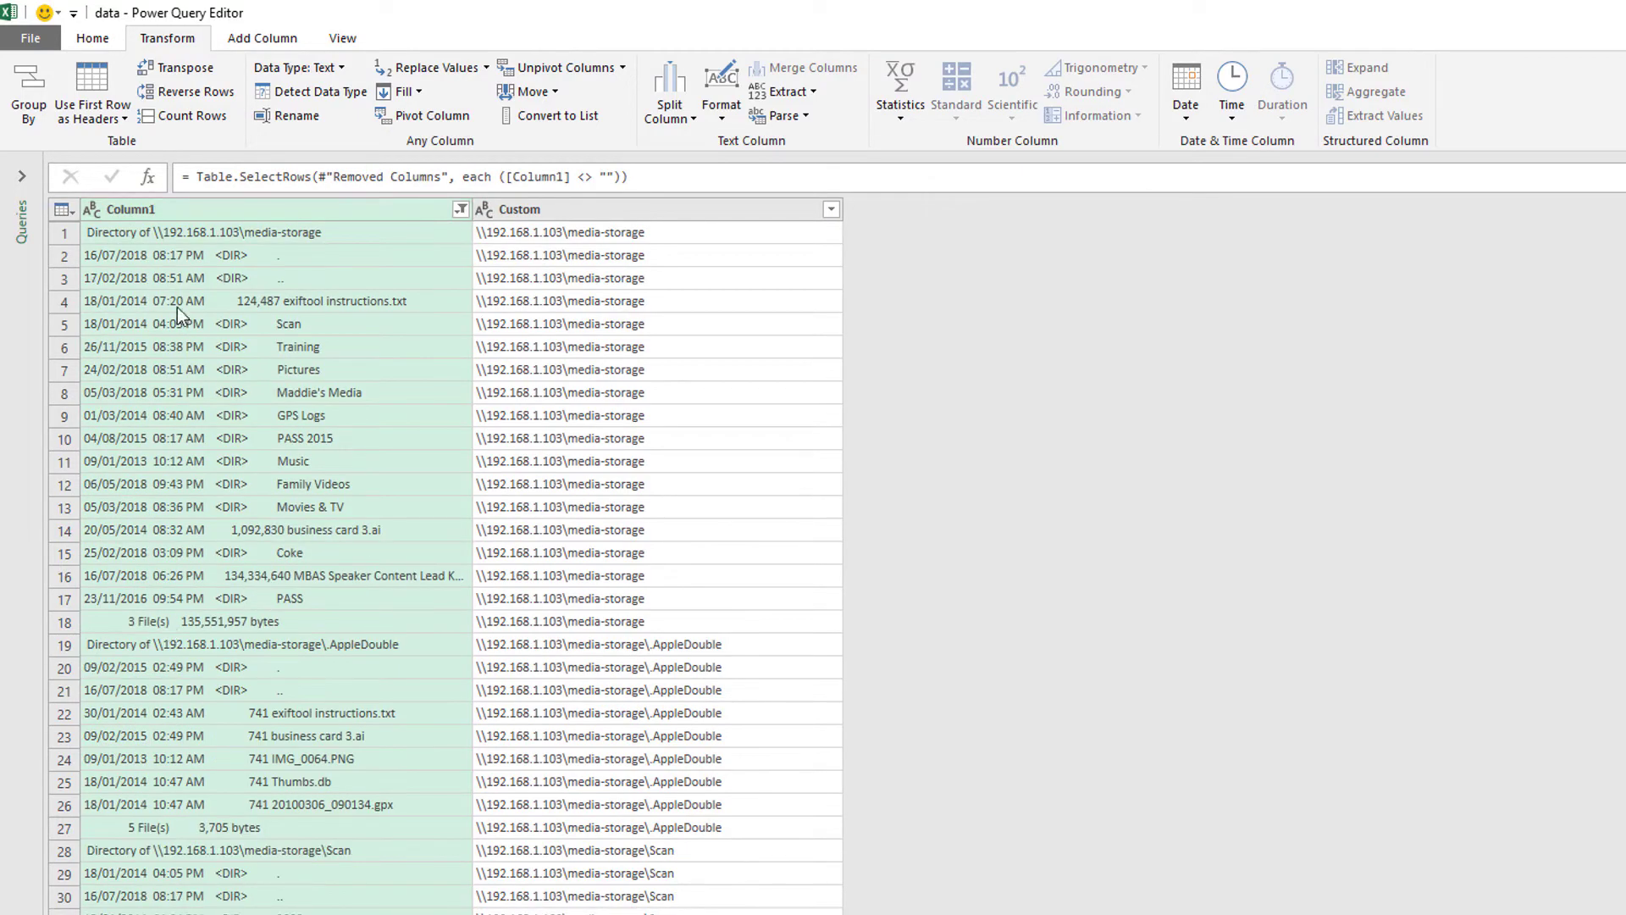
Copy the " Directory of " prefix from row 1 and filter Column1 to rows that do not begin with it.
{"action": "left_click", "coordinate": [127, 232]}
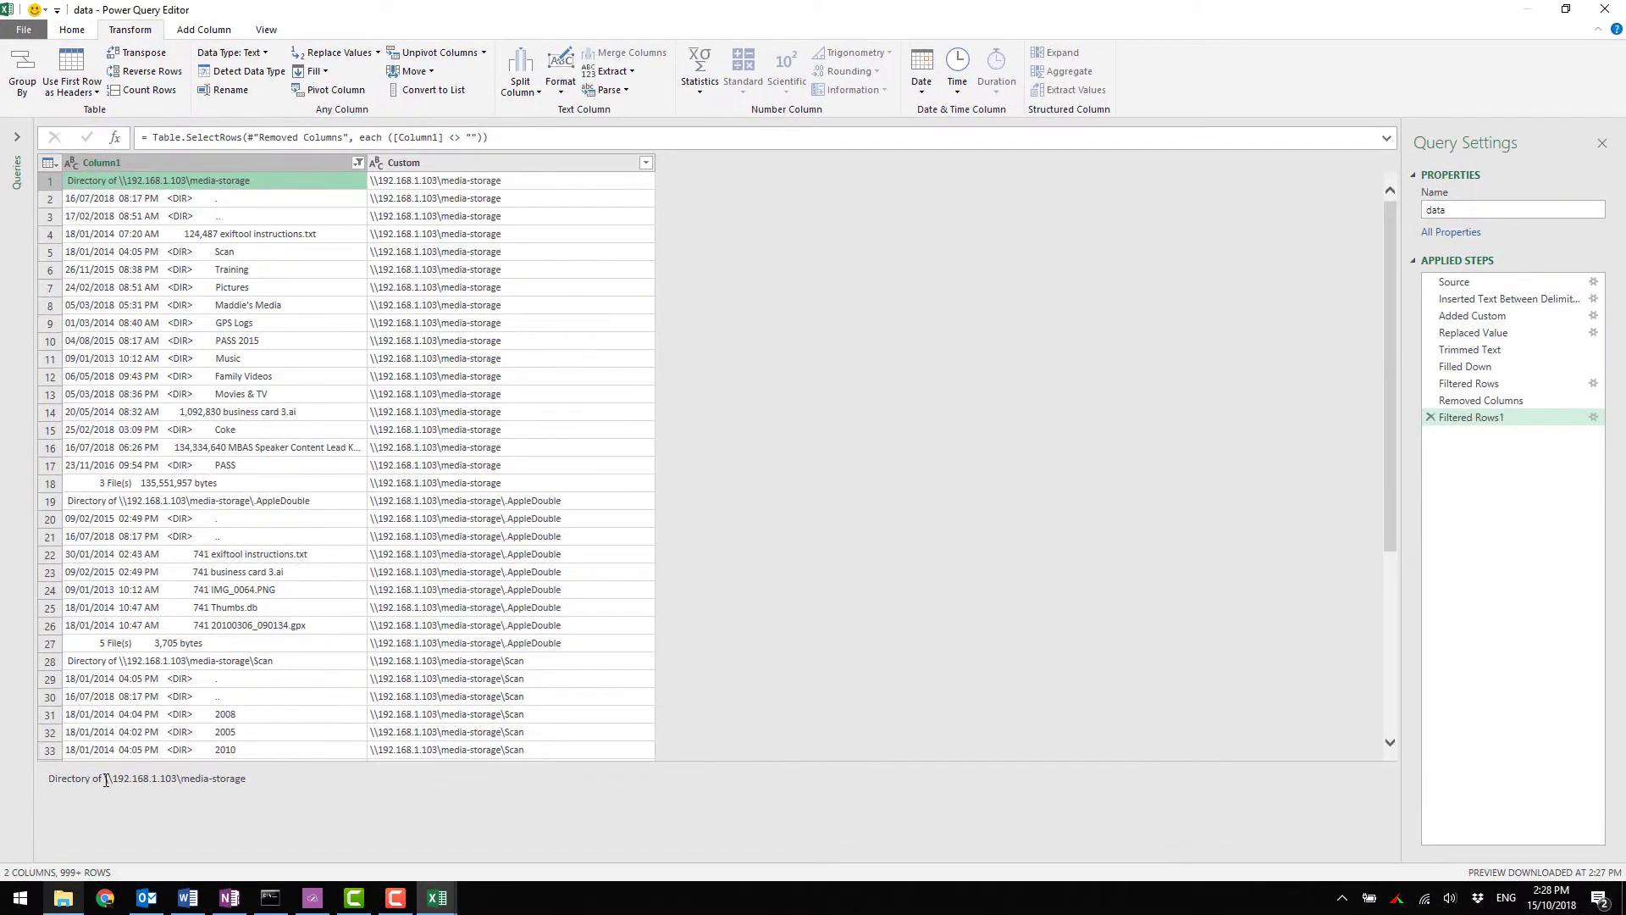
{"action": "left_click_drag", "start_coordinate": [106, 779], "coordinate": [13, 770]}
{"action": "key", "text": "ctrl+c"}
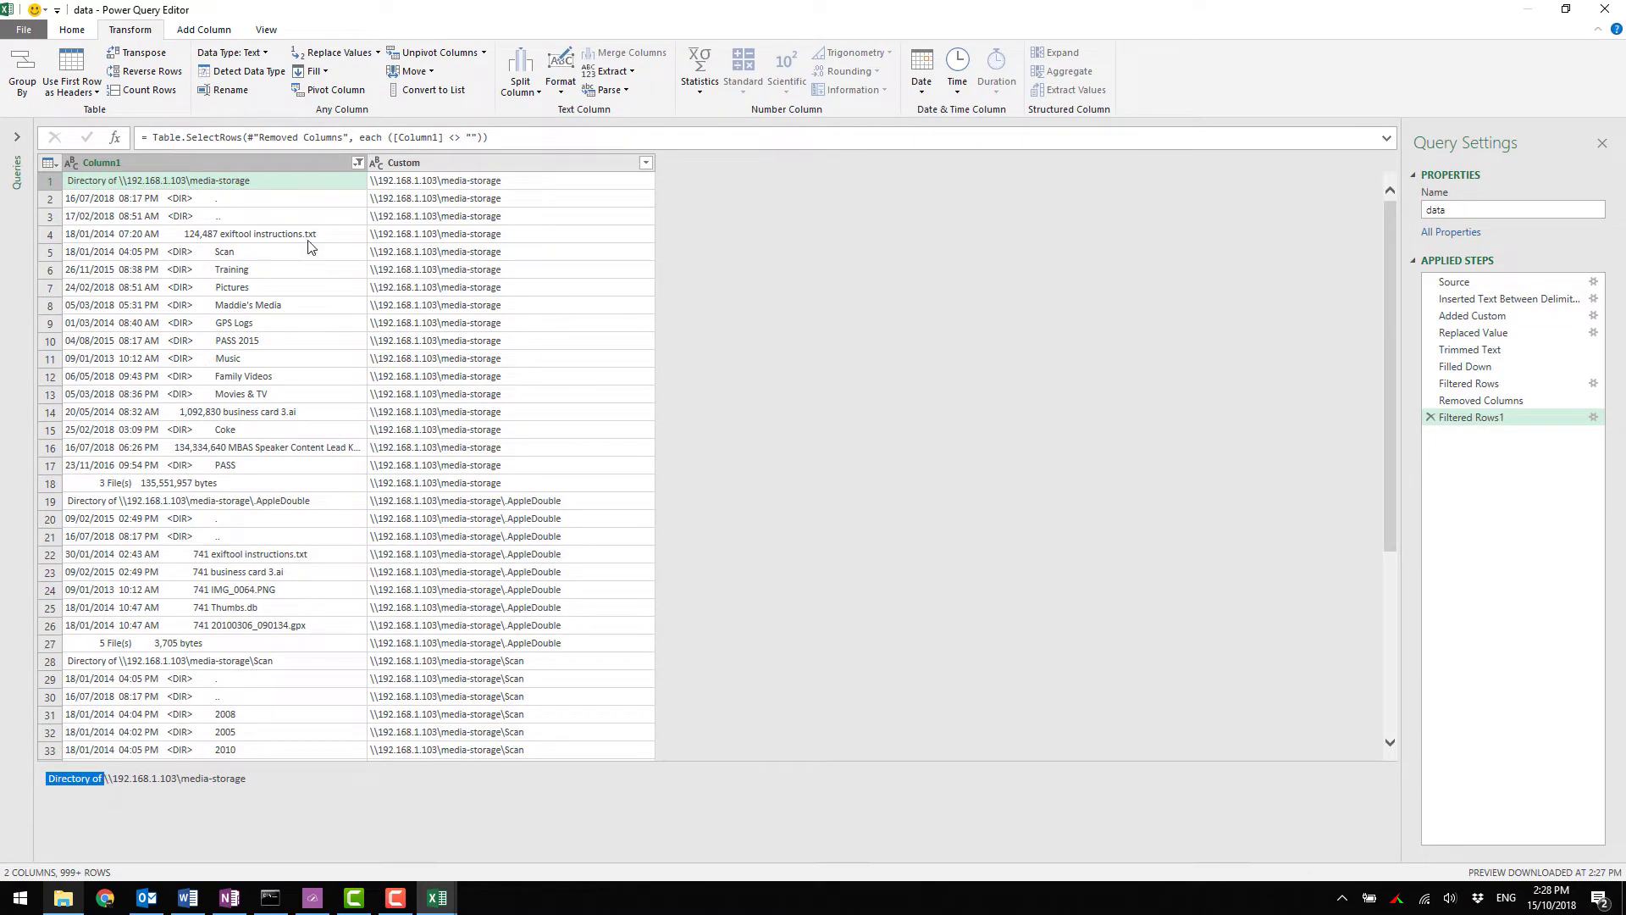
{"action": "left_click", "coordinate": [358, 161]}
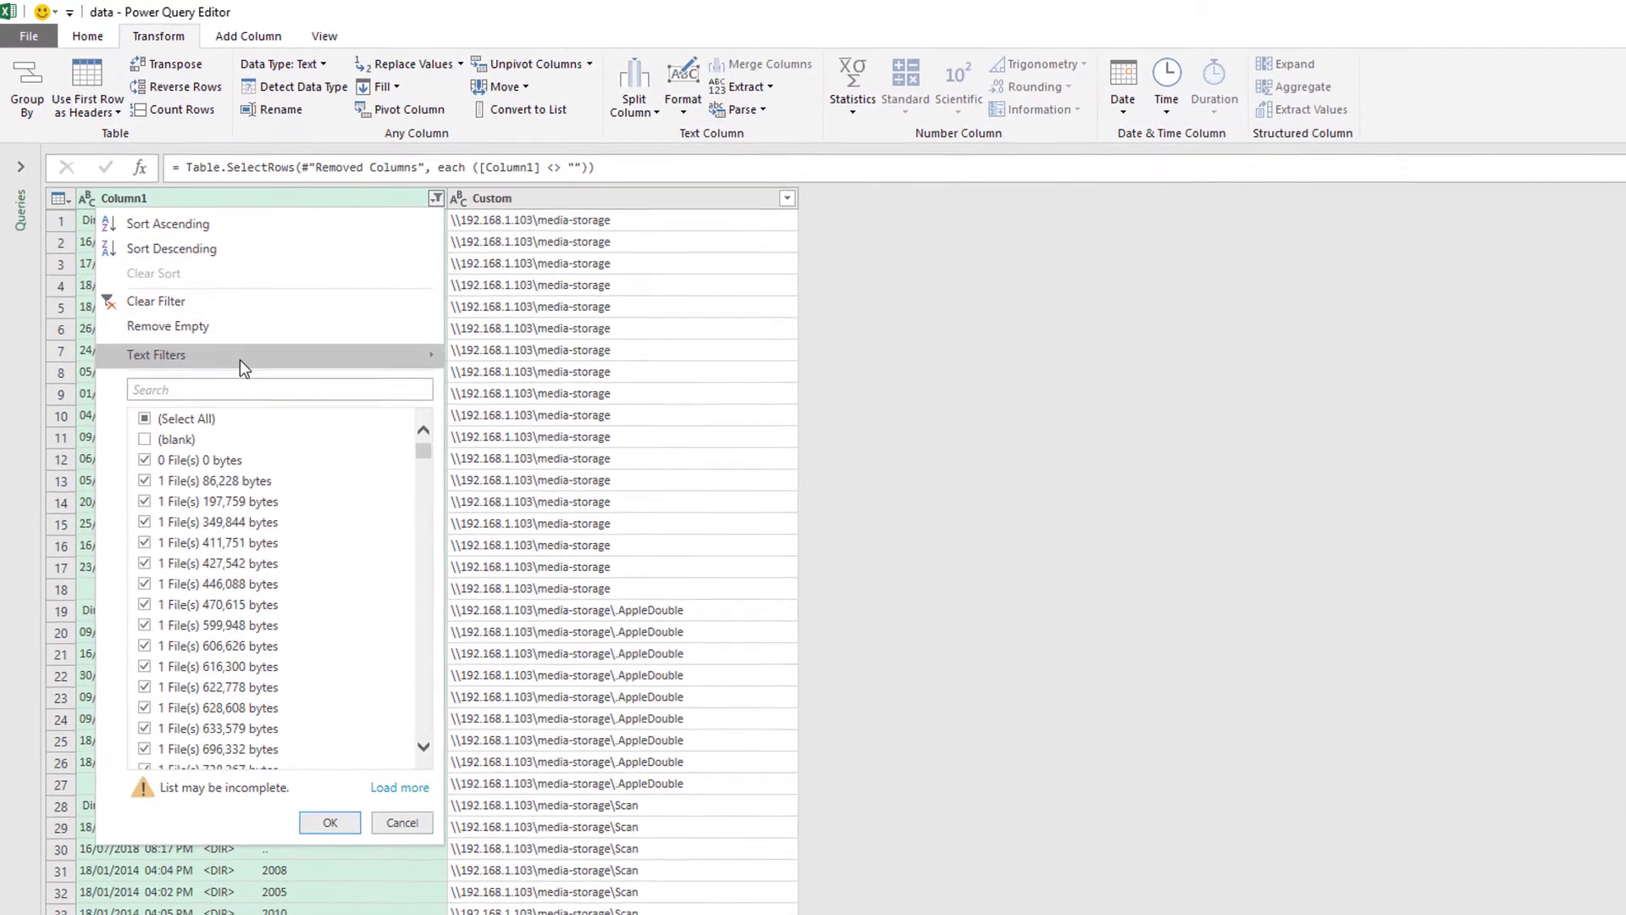
{"action": "mouse_move", "coordinate": [290, 310]}
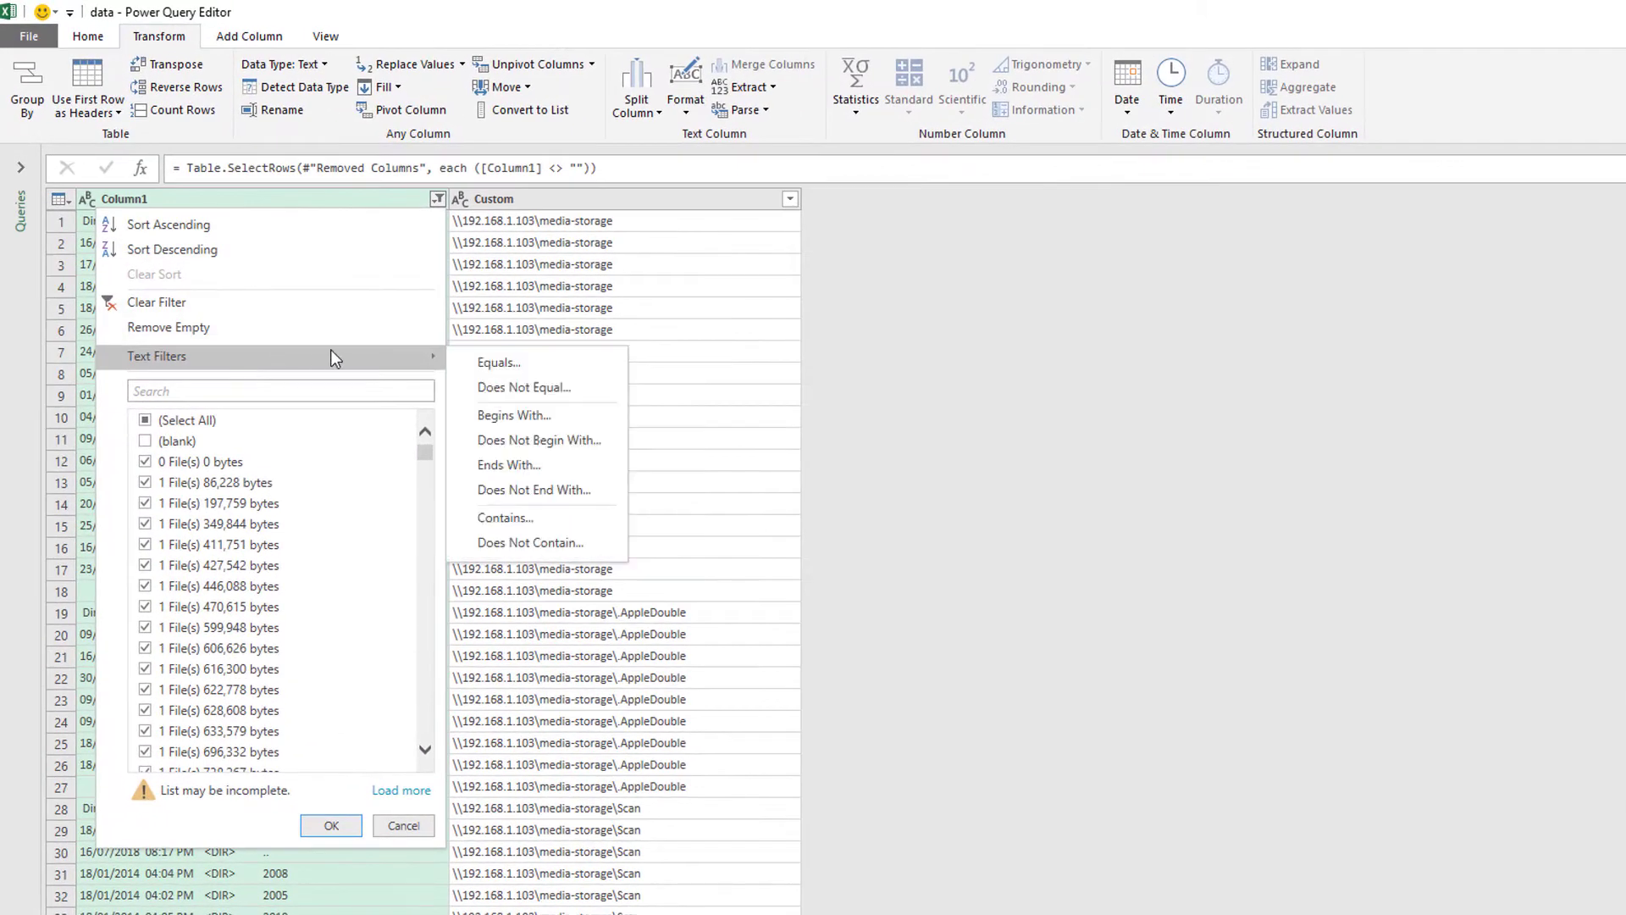
{"action": "left_click", "coordinate": [581, 440]}
{"action": "left_click", "coordinate": [881, 533]}
{"action": "key", "text": "ctrl+v"}
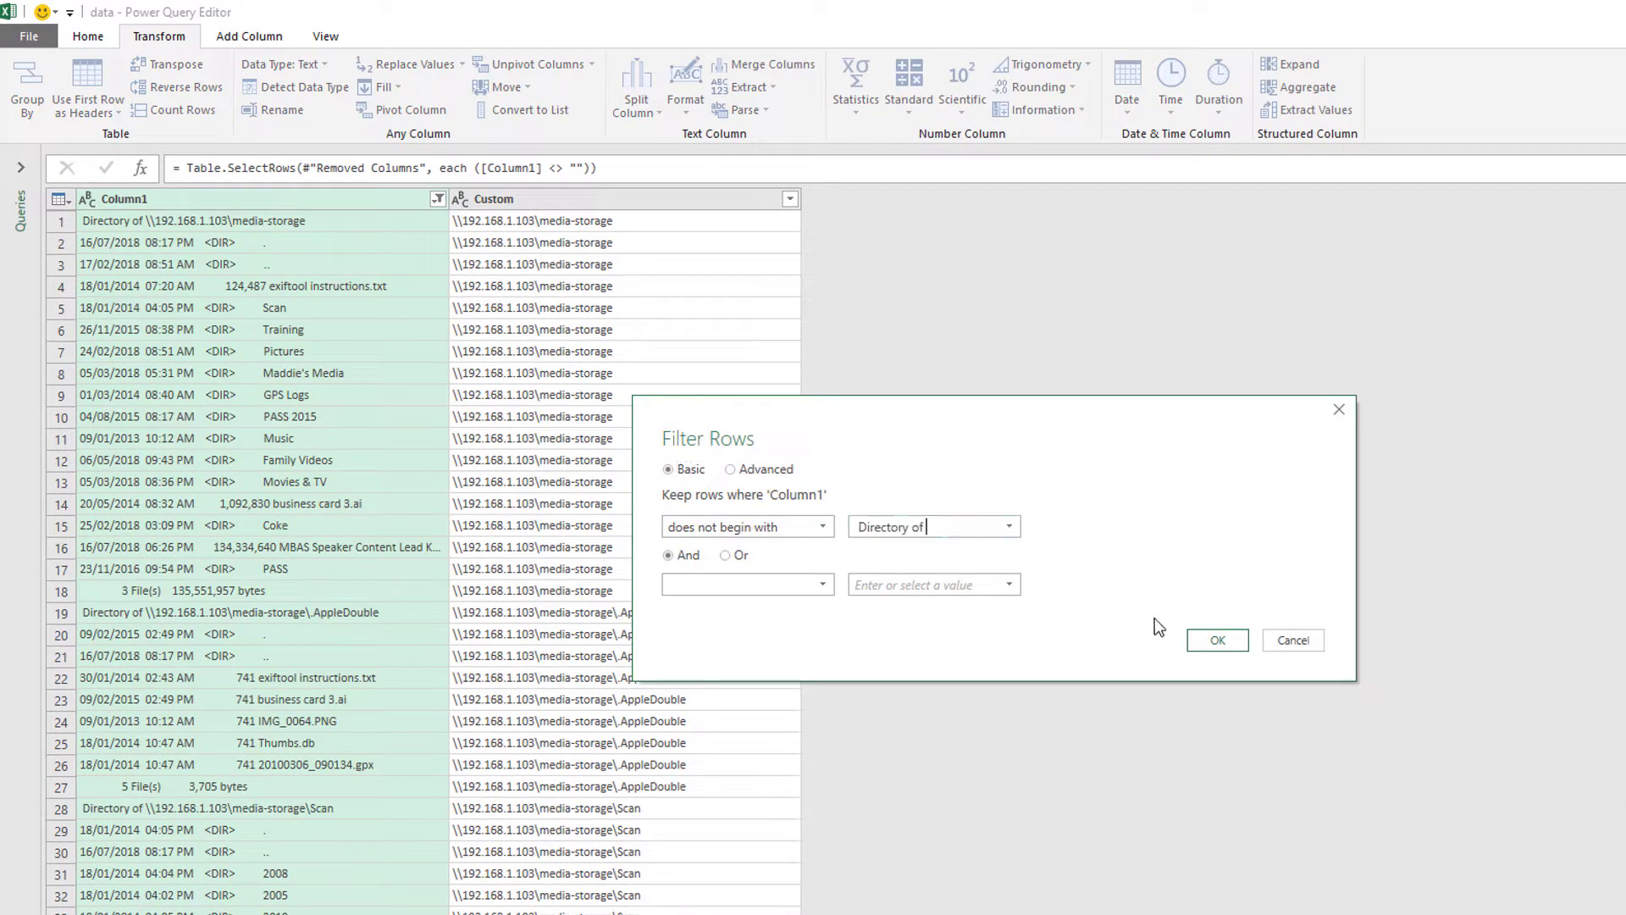
{"action": "left_click", "coordinate": [1207, 641]}
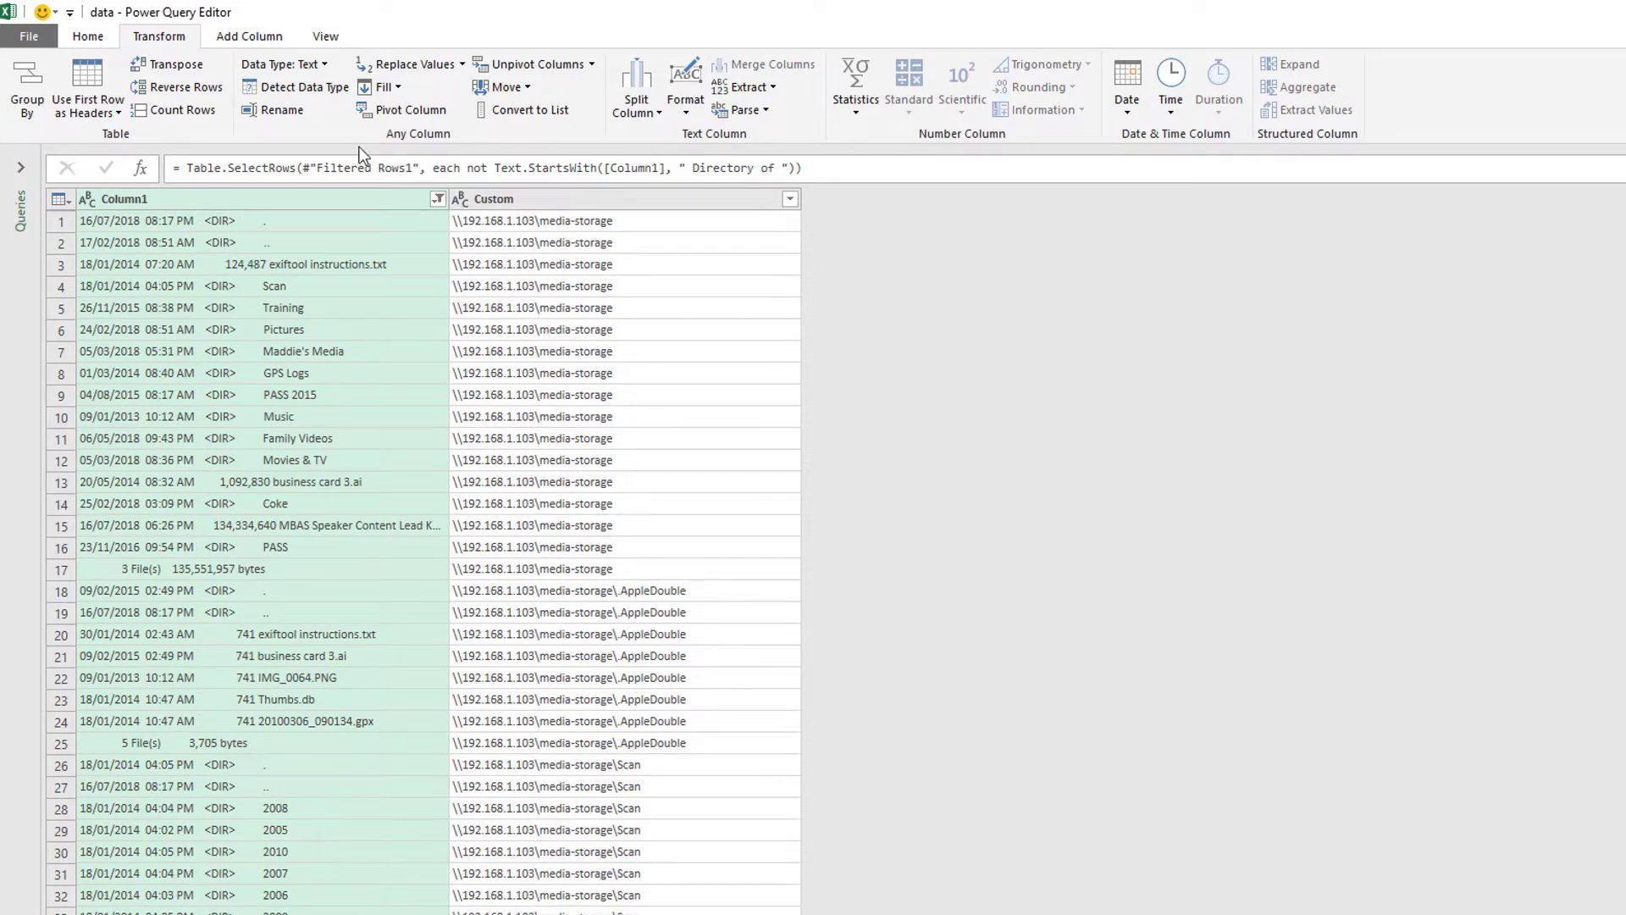
Filter Column1 to keep only rows that do not contain "File(s)".
{"action": "left_click", "coordinate": [437, 199]}
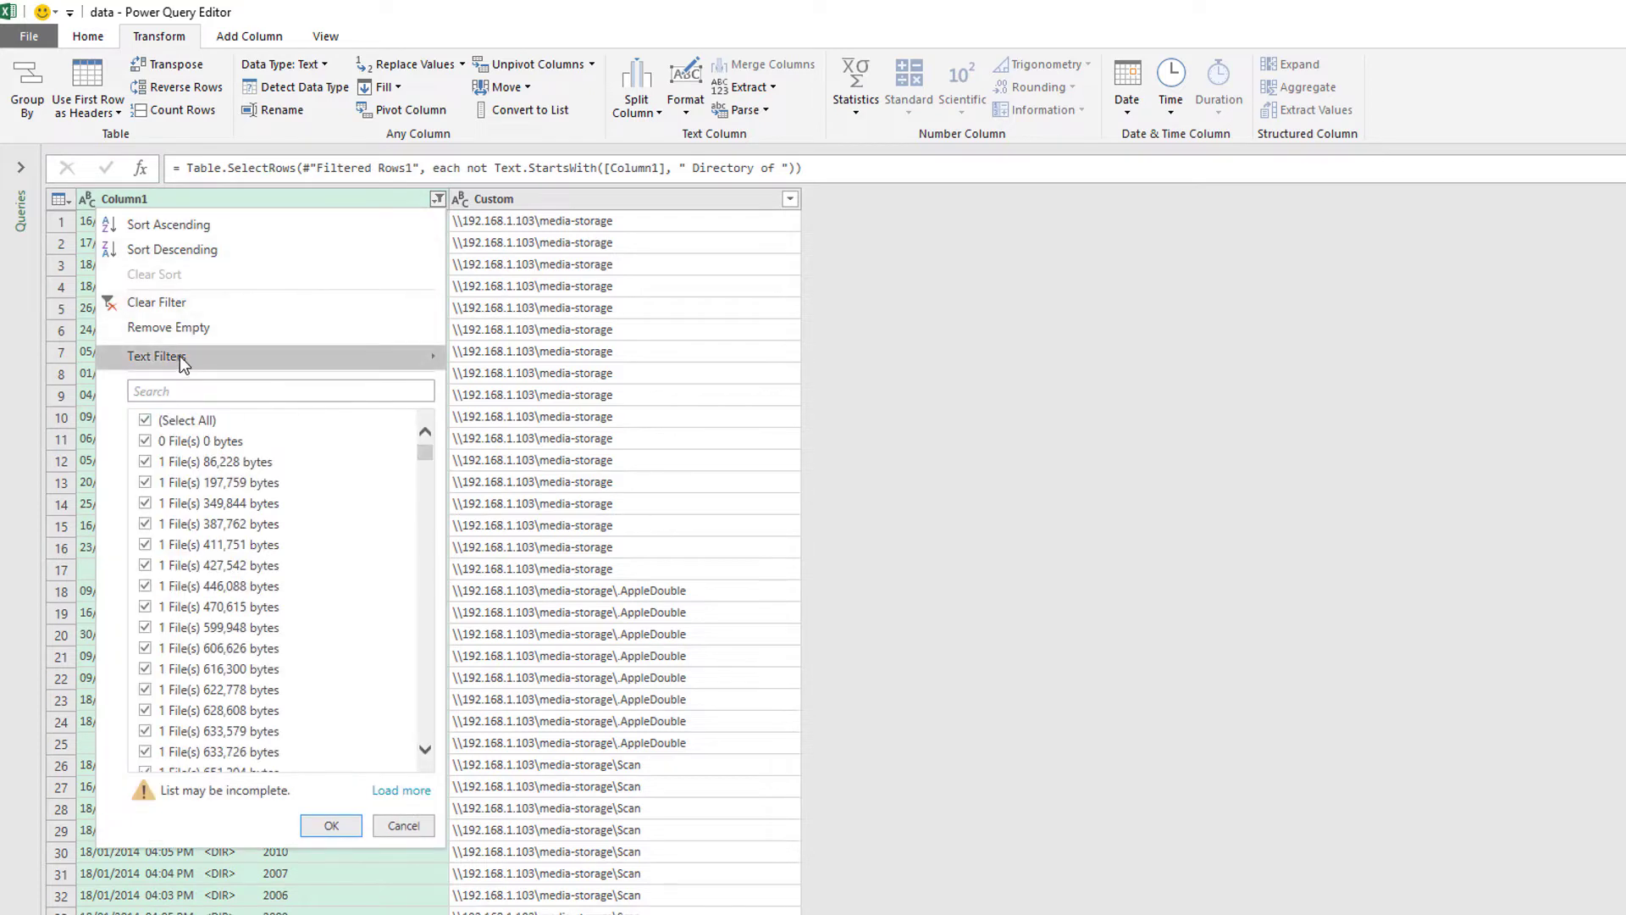
{"action": "mouse_move", "coordinate": [180, 355]}
{"action": "left_click", "coordinate": [551, 542]}
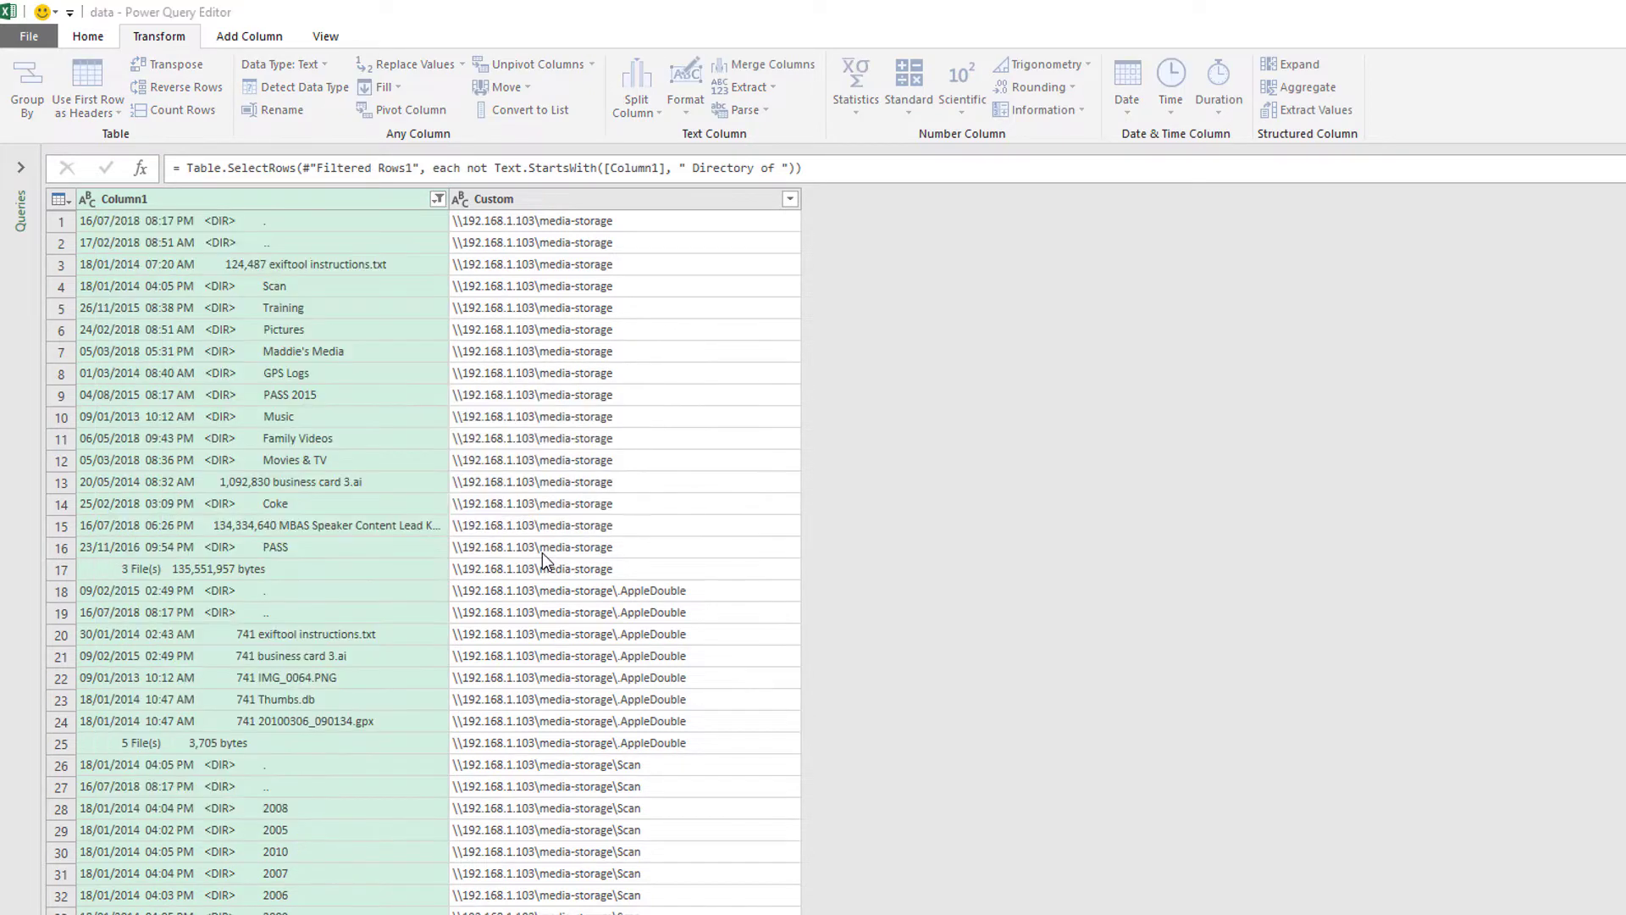
{"action": "left_click", "coordinate": [873, 527]}
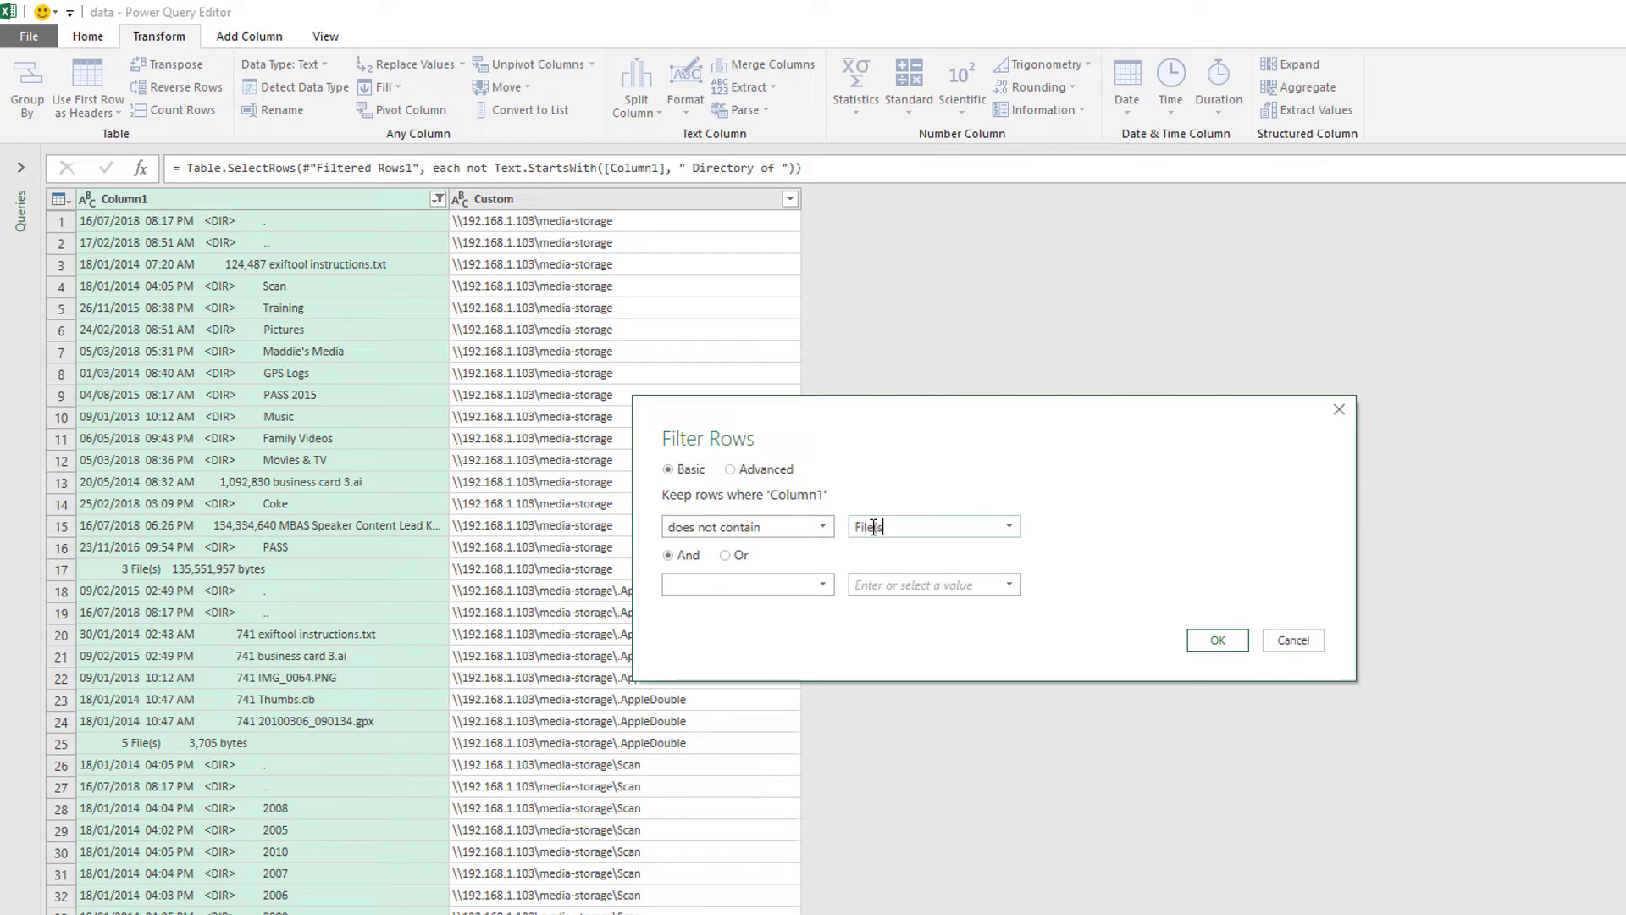
{"action": "left_click", "coordinate": [1217, 640]}
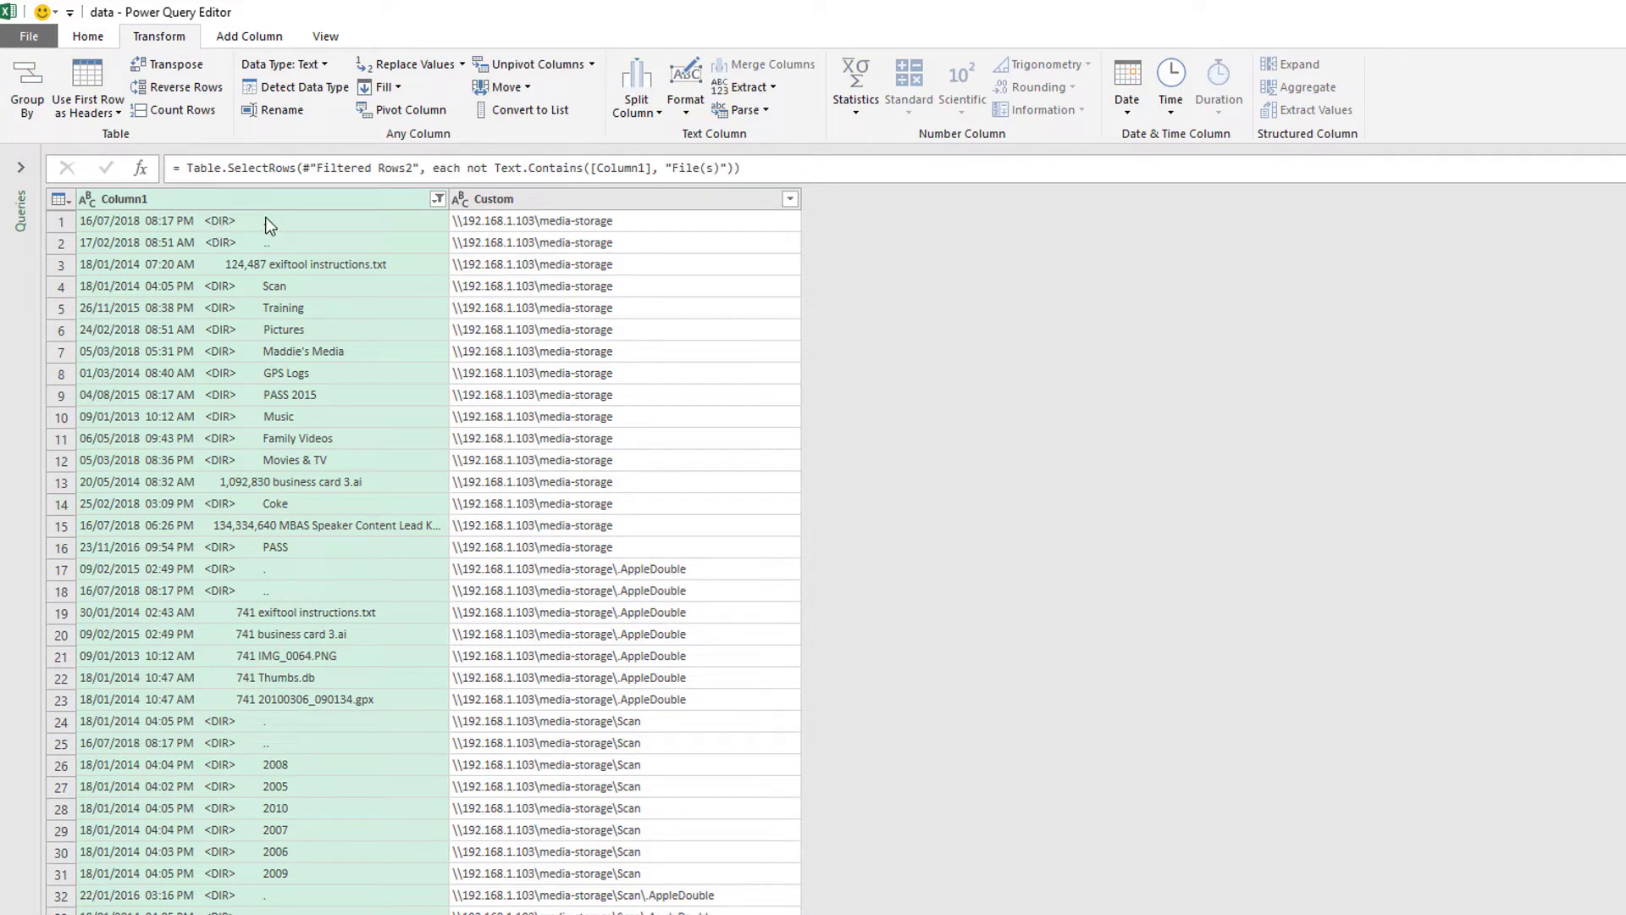
Filter Column1 to keep only rows that do not contain "<DIR>".
{"action": "left_click", "coordinate": [437, 198]}
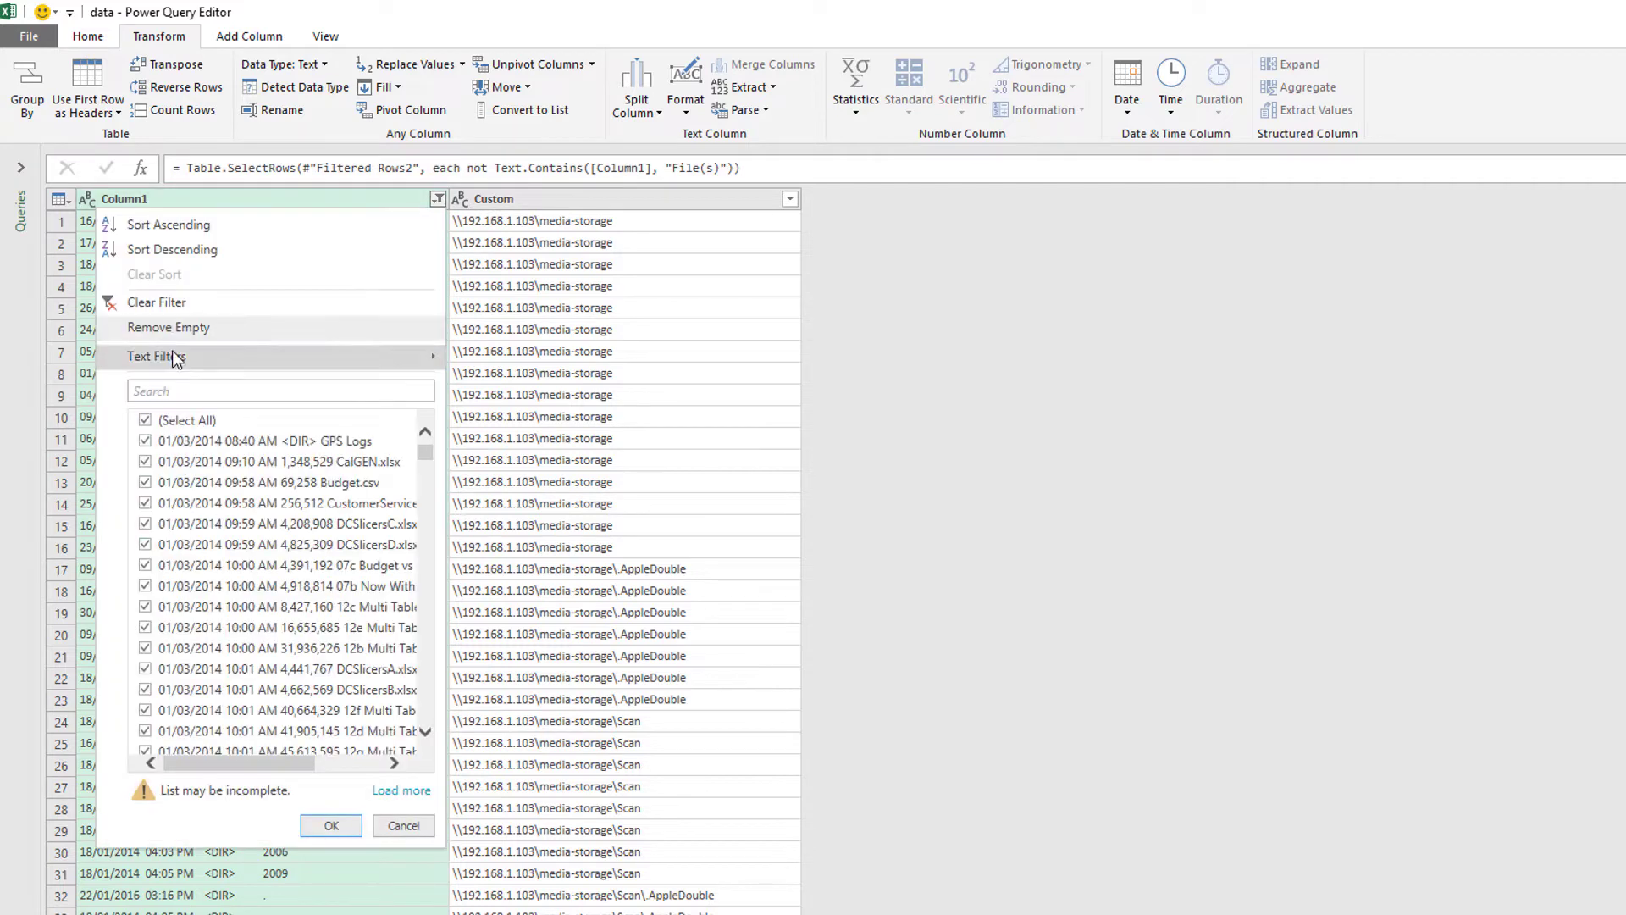
{"action": "mouse_move", "coordinate": [170, 356]}
{"action": "left_click", "coordinate": [520, 541]}
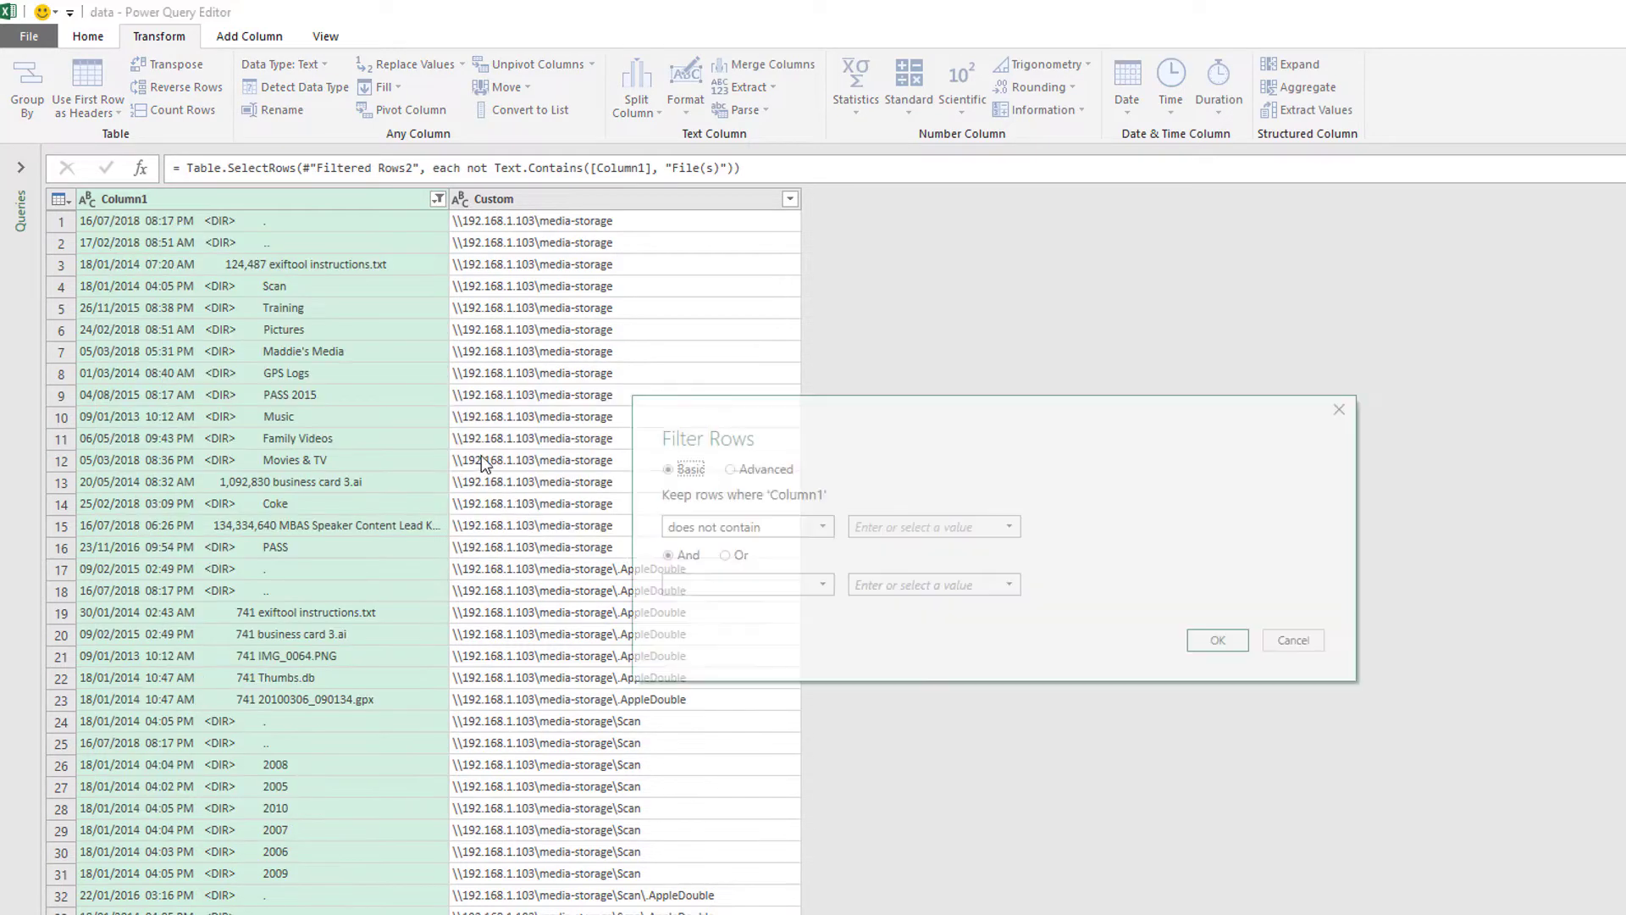
{"action": "left_click", "coordinate": [853, 526]}
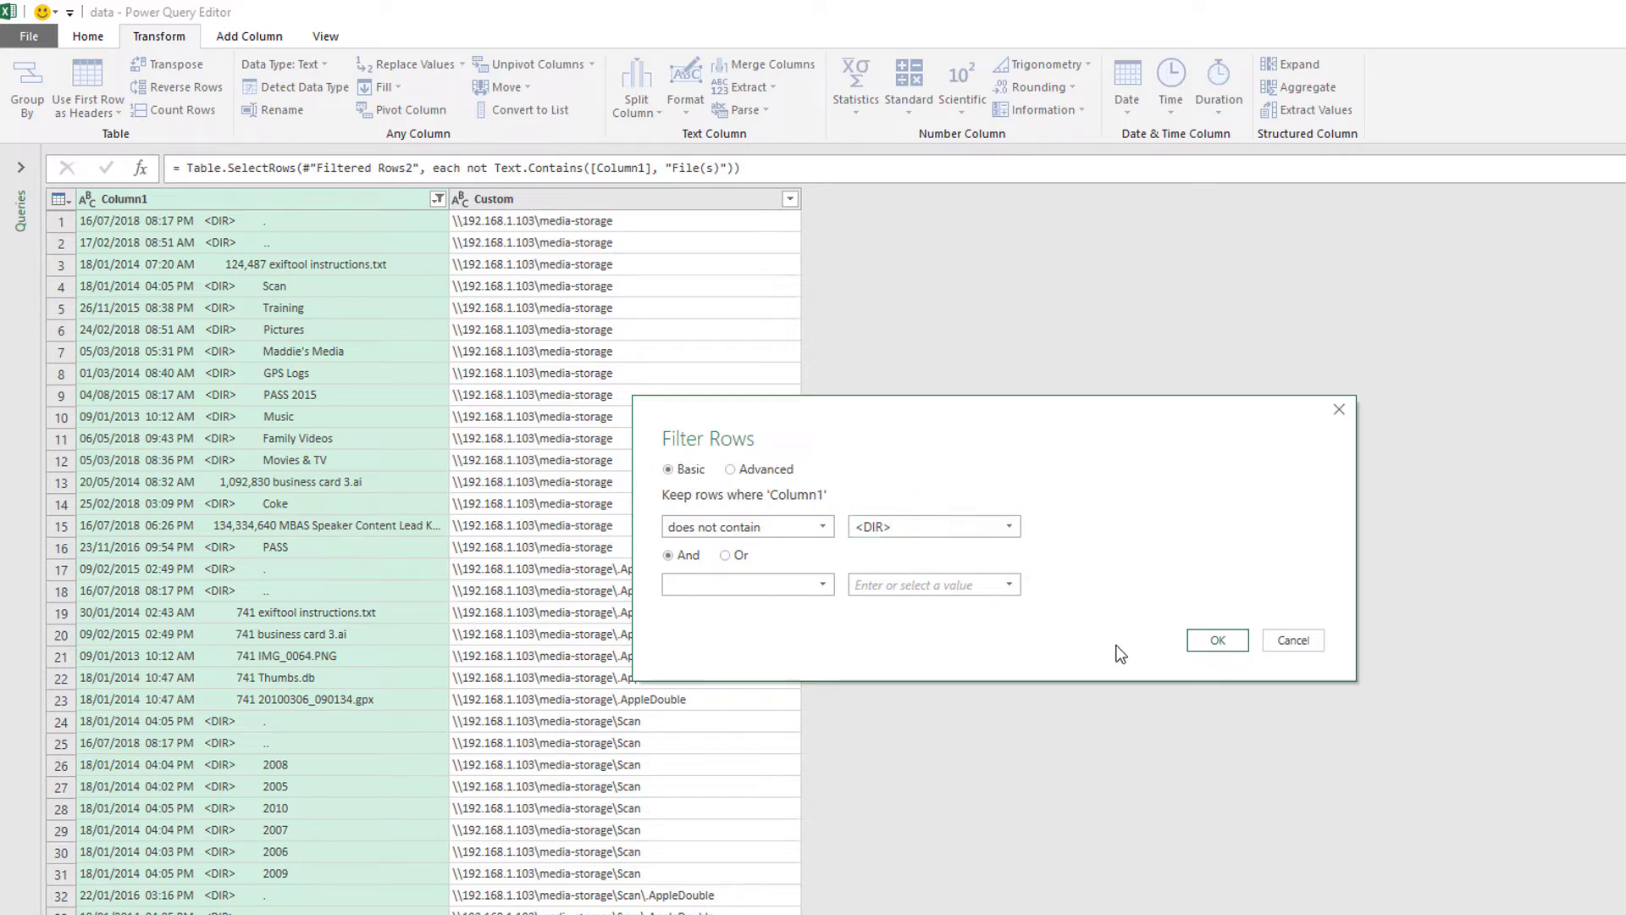
{"action": "left_click", "coordinate": [1207, 642]}
Review the remaining file rows and examine the date and time portion at the start of row 1's Column1 text.
{"action": "scroll", "coordinate": [274, 489], "scroll_direction": "down", "scroll_amount": 2}
{"action": "scroll", "coordinate": [273, 489], "scroll_direction": "down", "scroll_amount": 17}
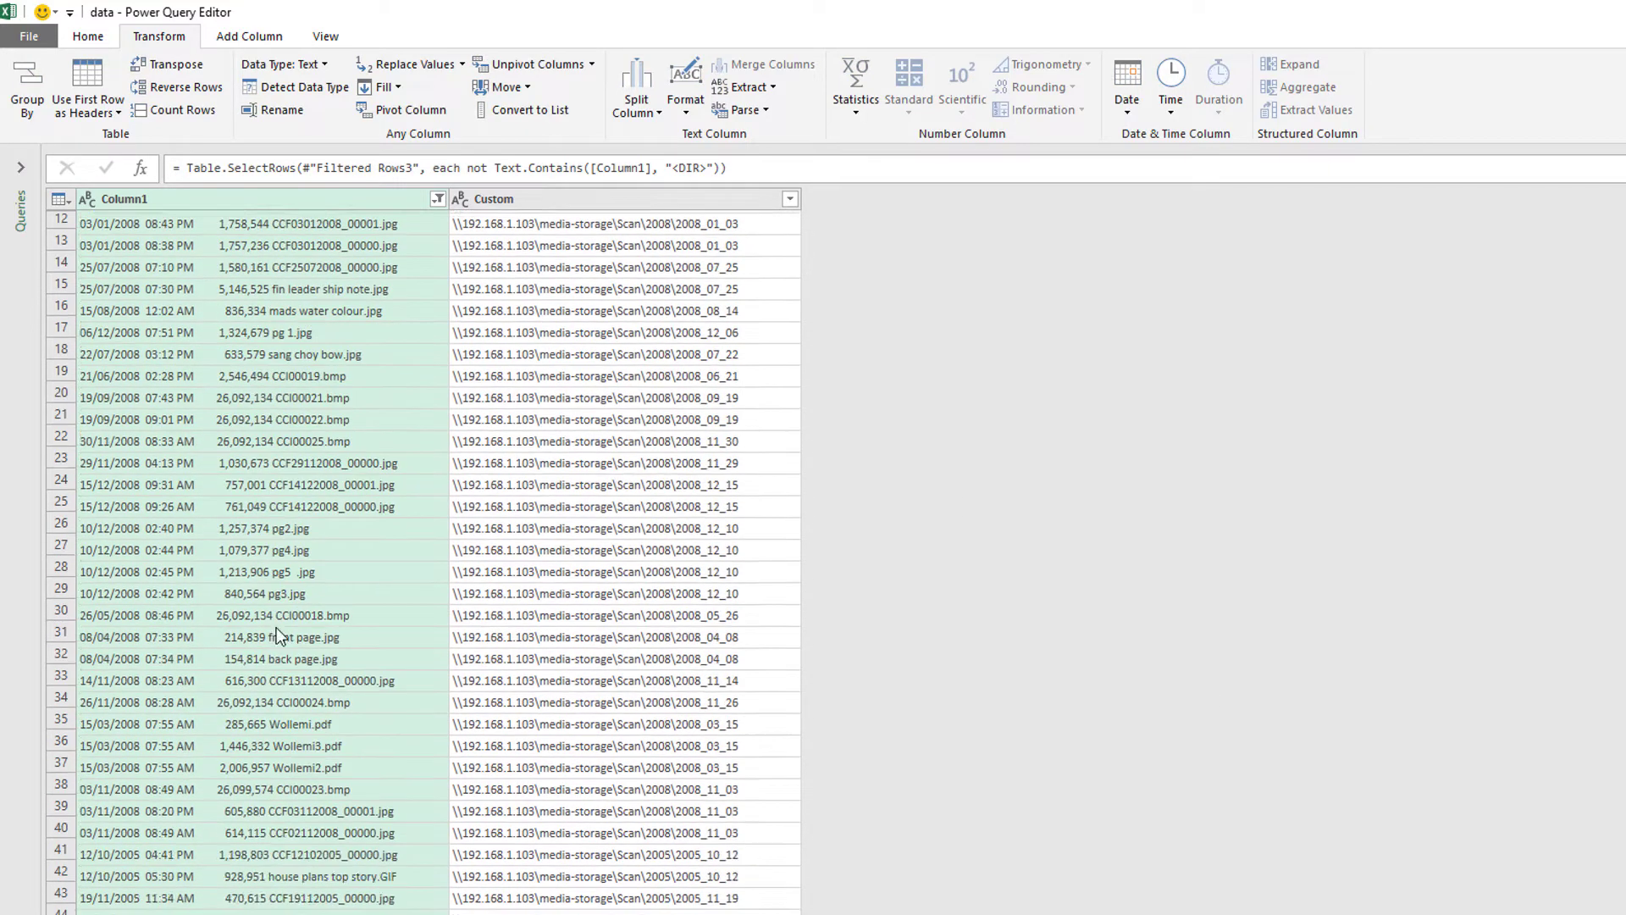
{"action": "scroll", "coordinate": [241, 699], "scroll_direction": "down", "scroll_amount": 20}
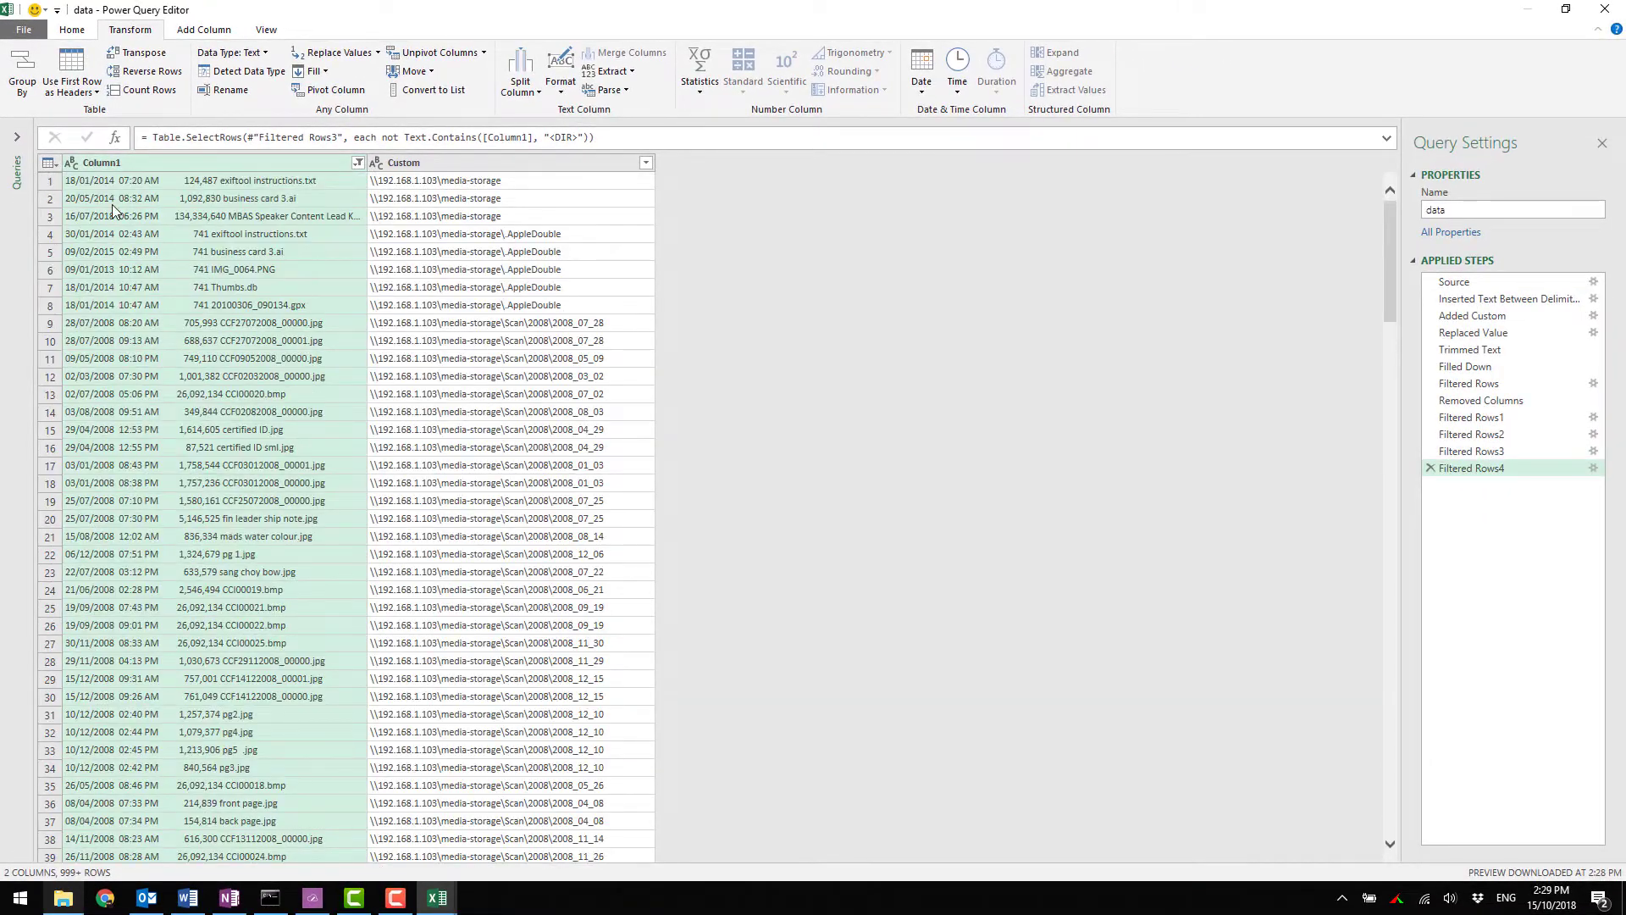
{"action": "left_click", "coordinate": [131, 185]}
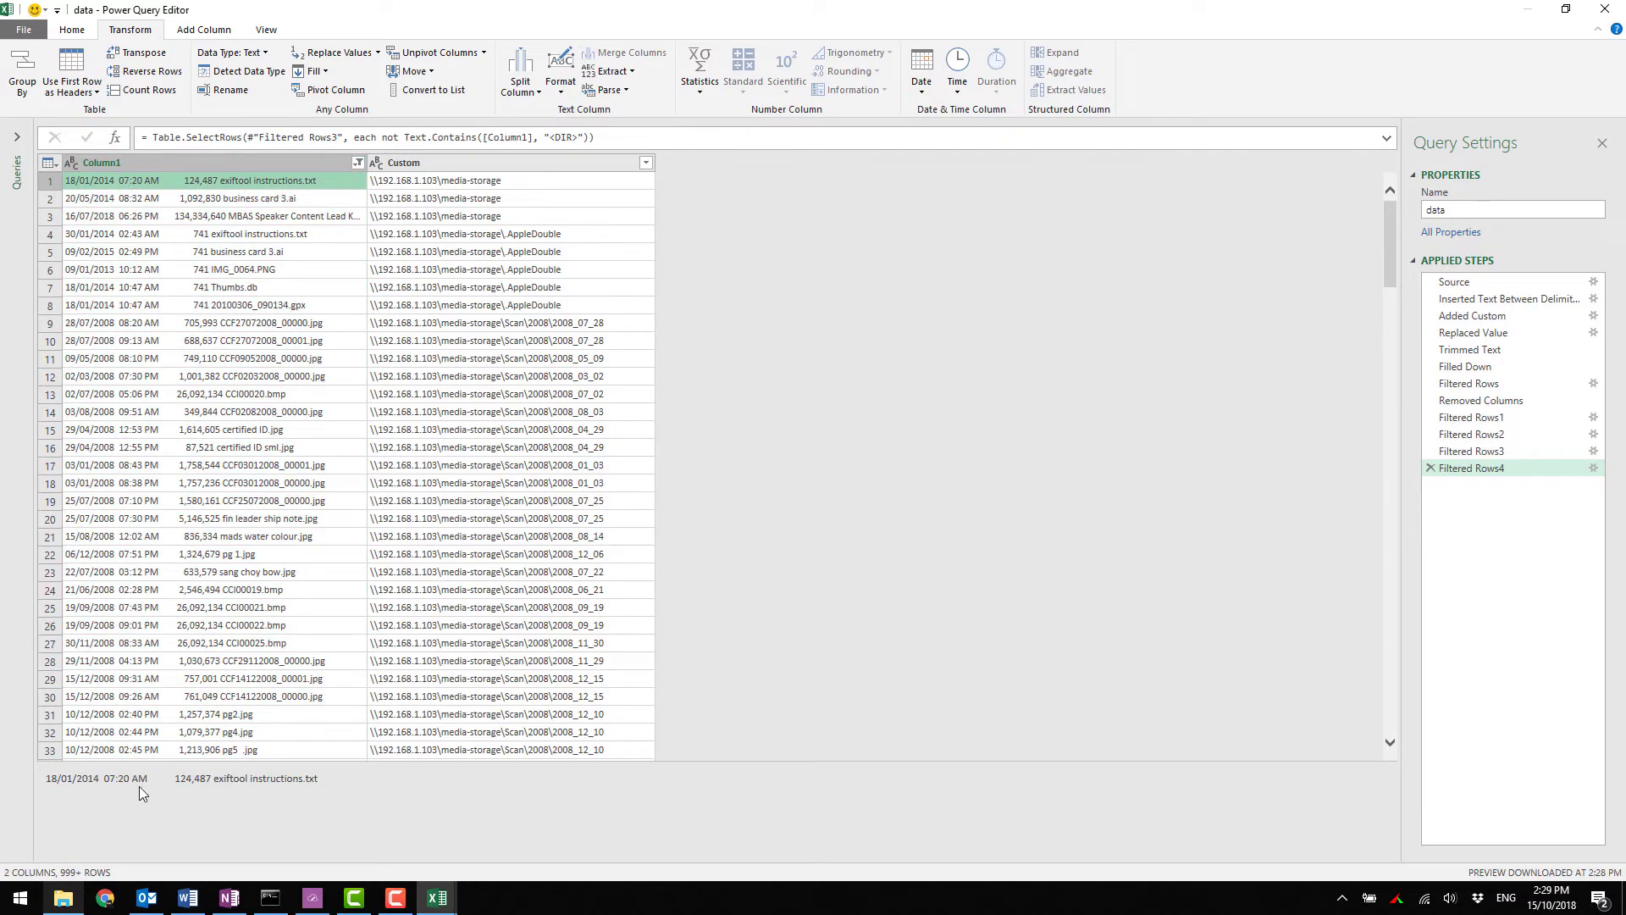
{"action": "left_click_drag", "start_coordinate": [151, 778], "coordinate": [2, 768]}
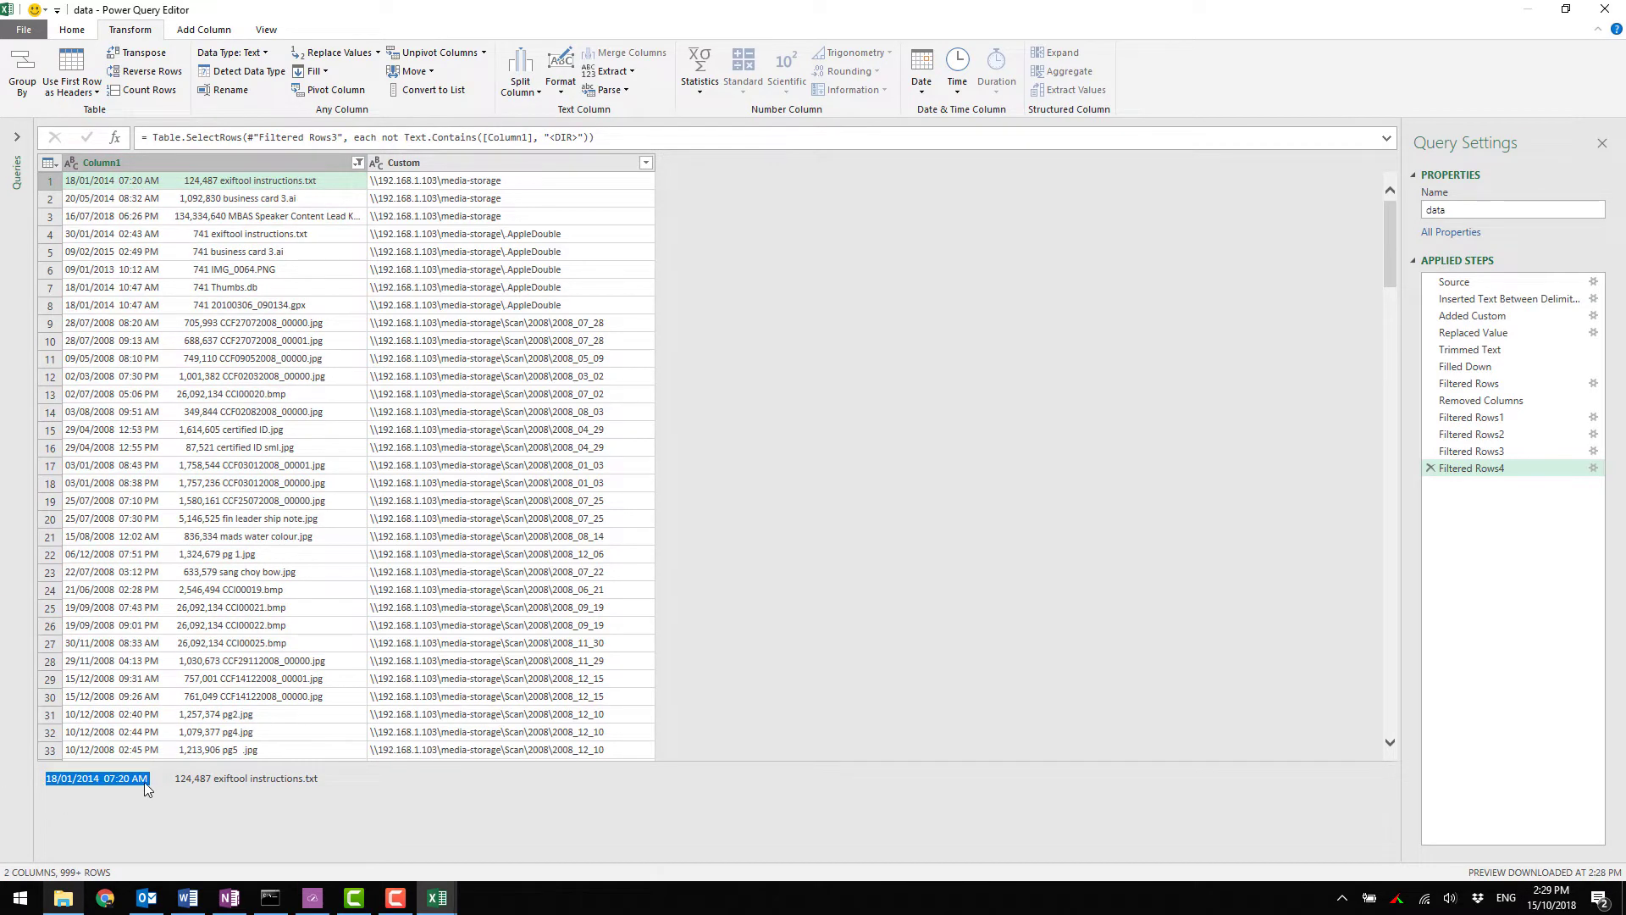
{"action": "left_click_drag", "start_coordinate": [151, 779], "coordinate": [43, 774]}
{"action": "left_click", "coordinate": [110, 782]}
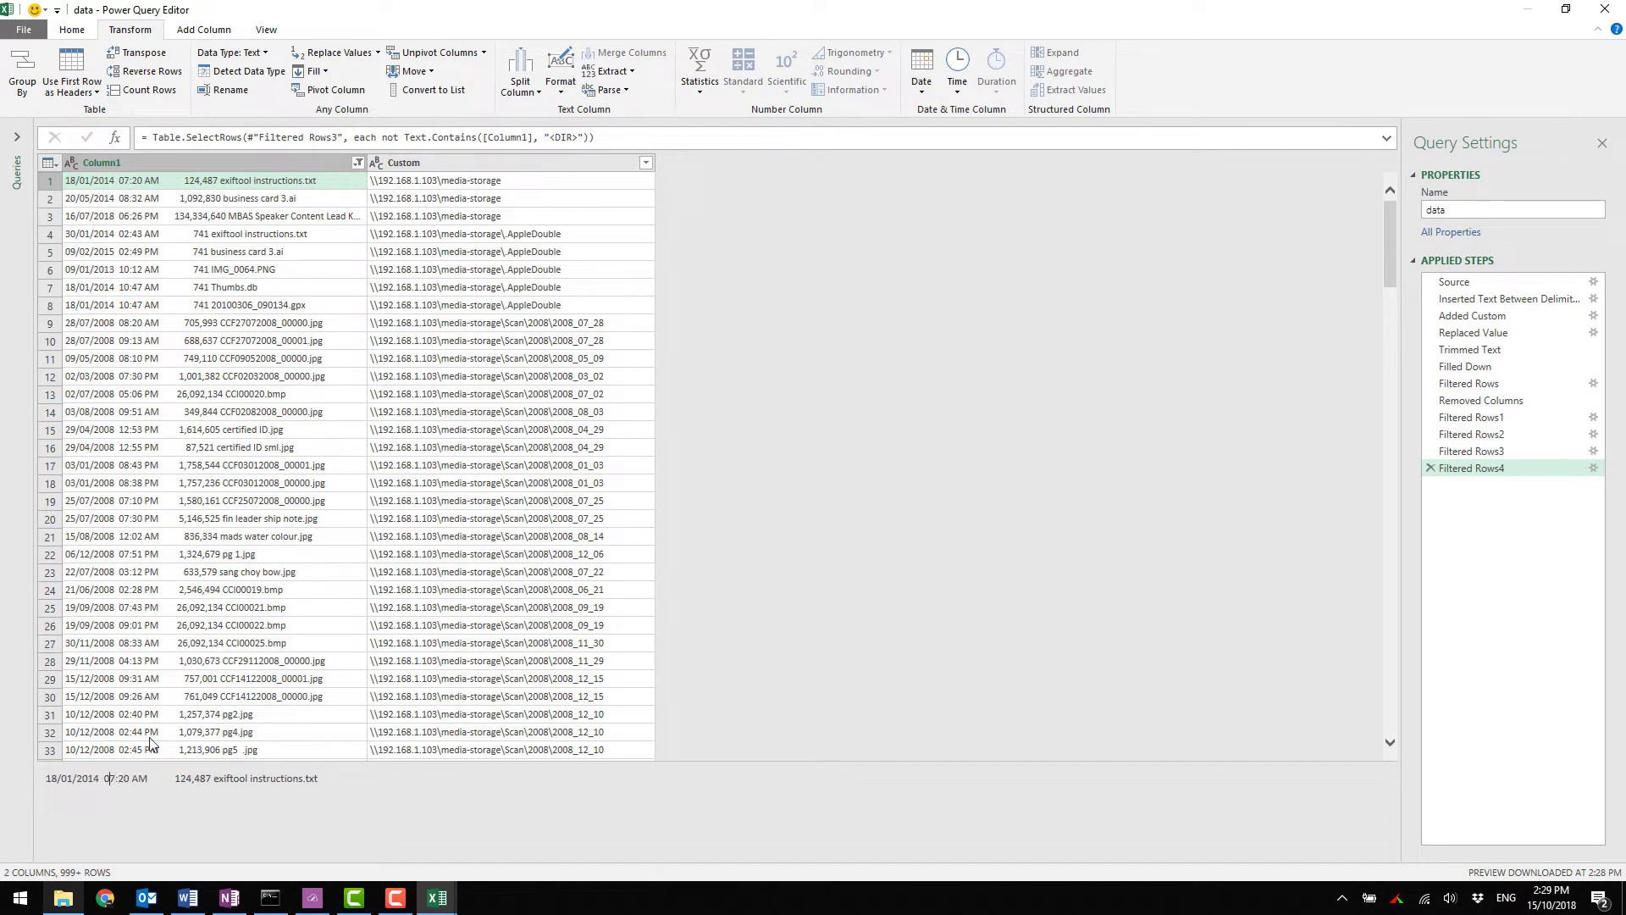
Split Column1 by number of characters at 18, once, as far left as possible.
{"action": "left_click", "coordinate": [174, 163]}
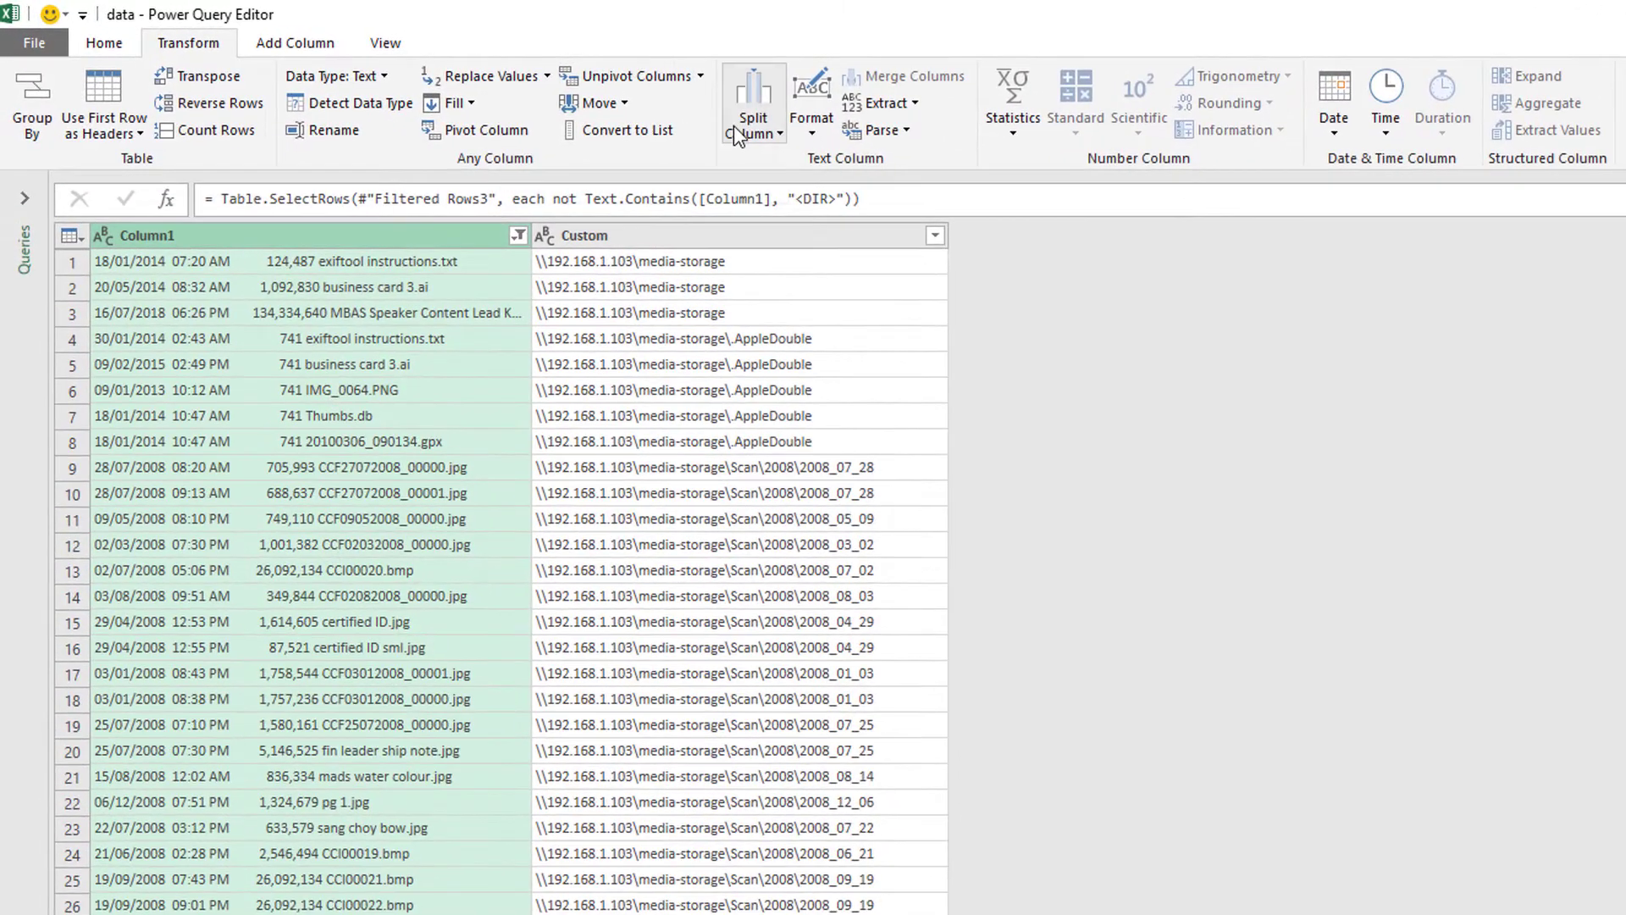
{"action": "left_click", "coordinate": [733, 128]}
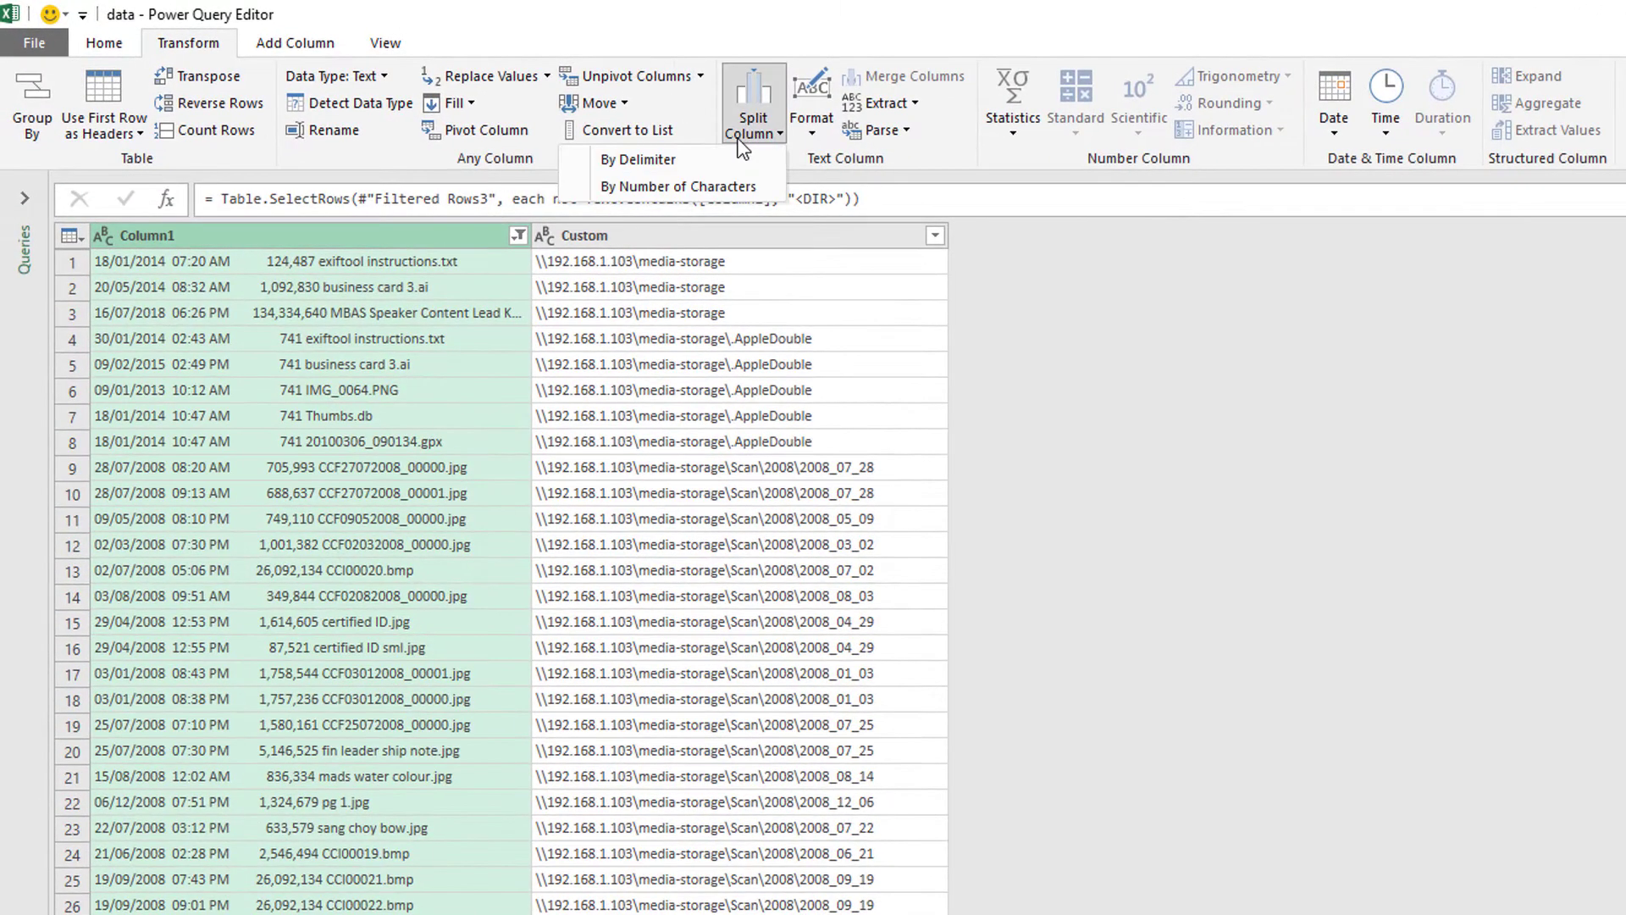
{"action": "left_click", "coordinate": [697, 185]}
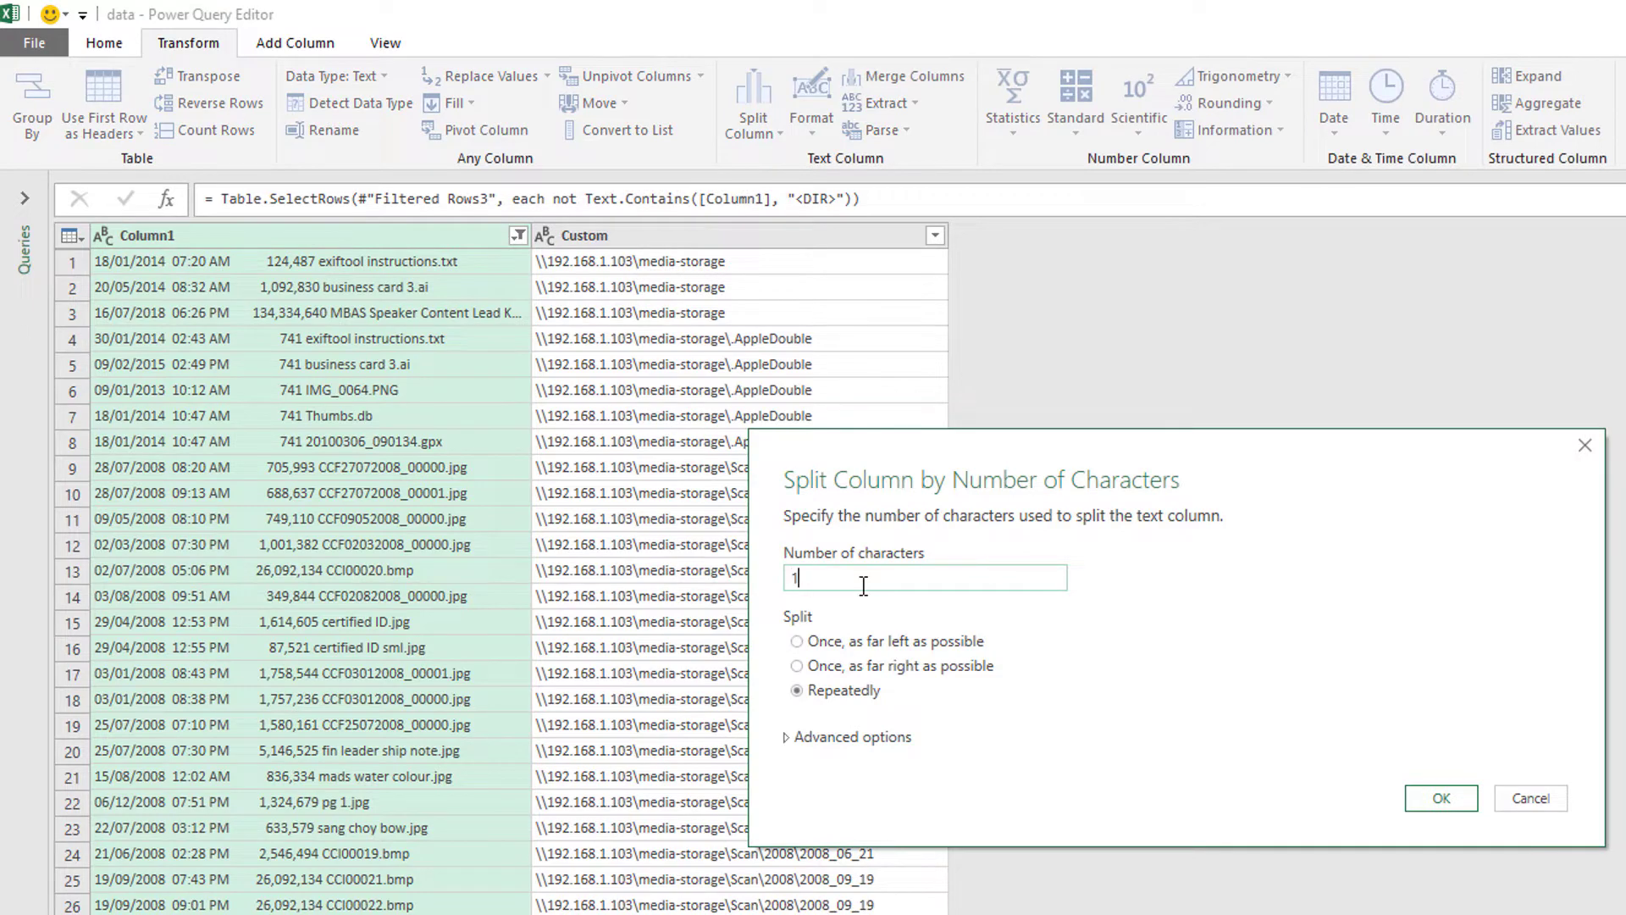
{"action": "type", "text": "18"}
{"action": "left_click", "coordinate": [847, 641]}
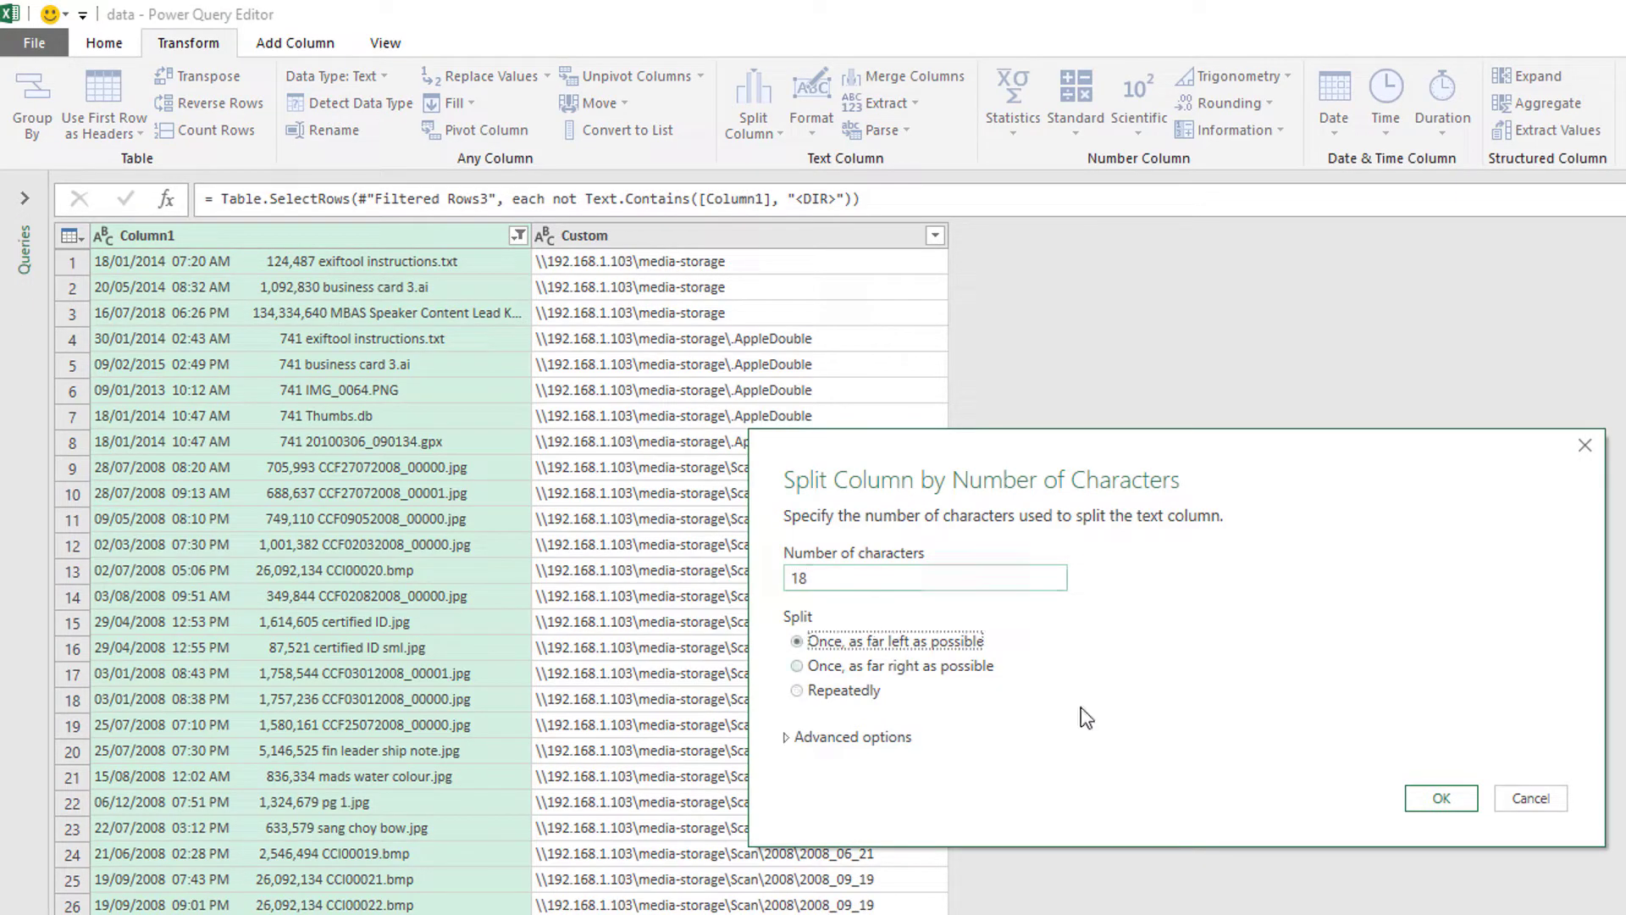
{"action": "left_click", "coordinate": [1441, 798]}
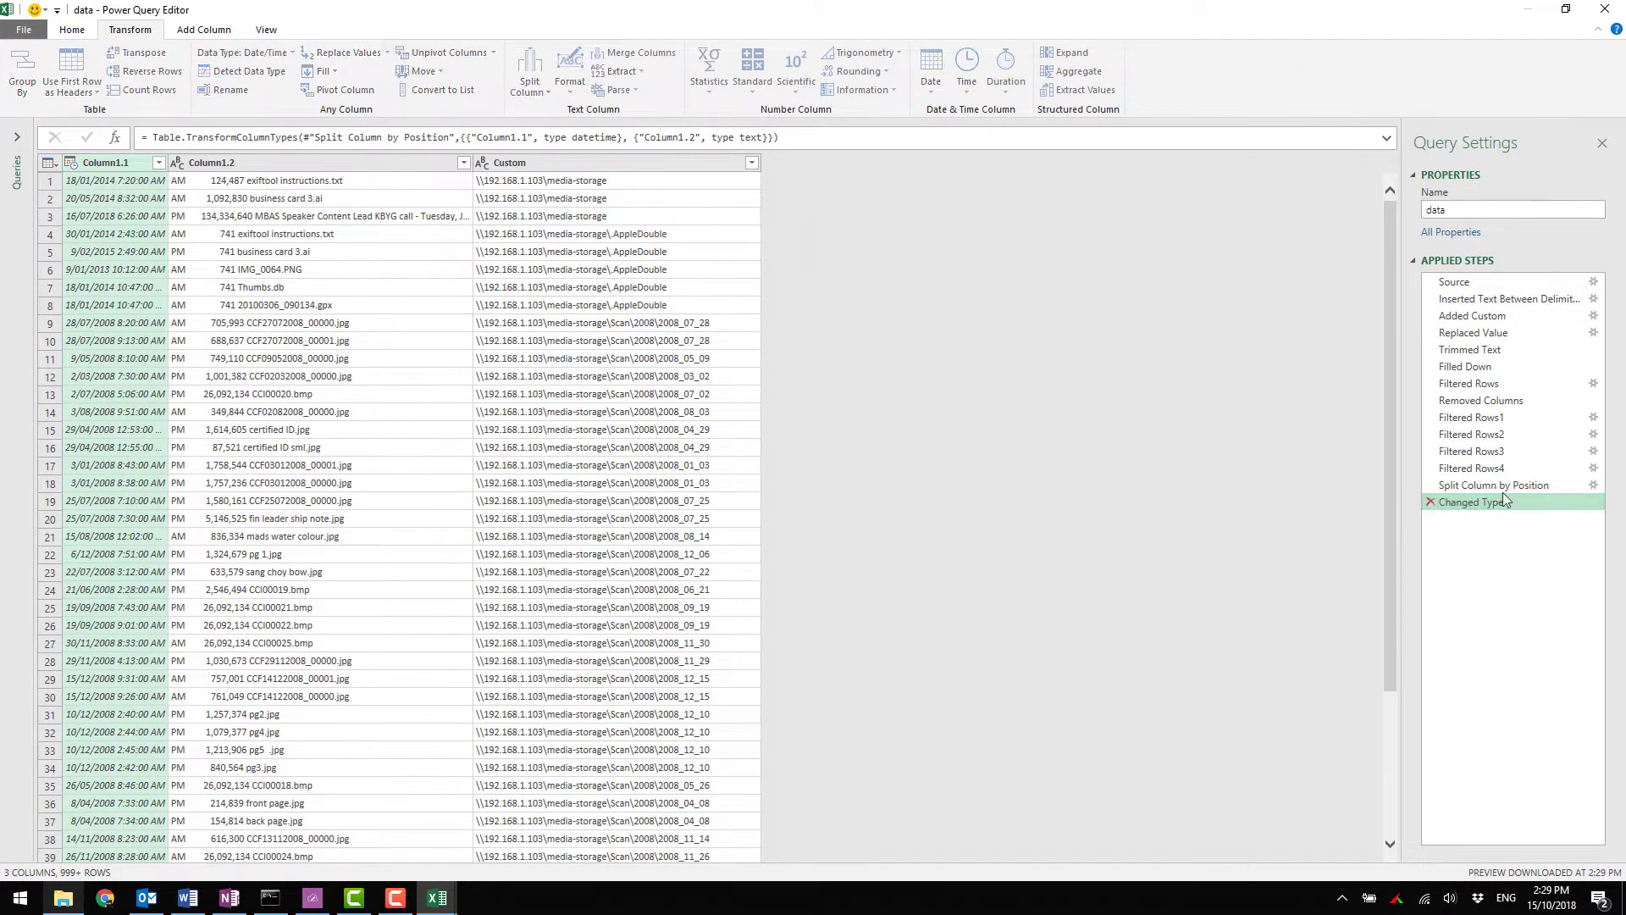
Remove the automatic Changed Type step and examine the position arguments in the column split formula.
{"action": "left_click", "coordinate": [1430, 501]}
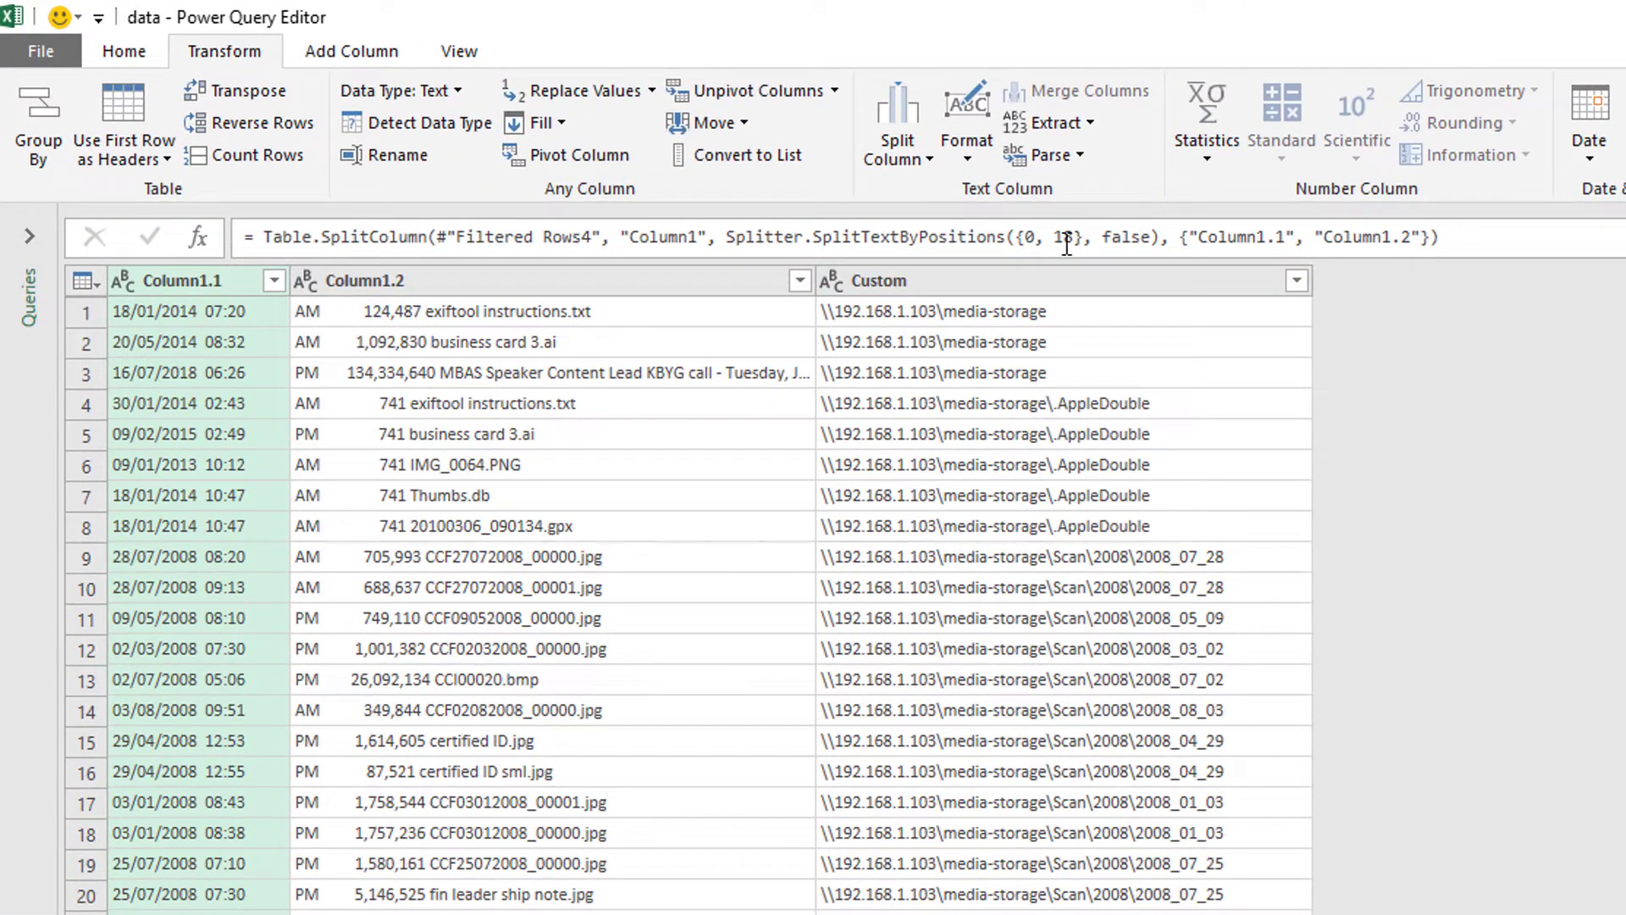
{"action": "left_click", "coordinate": [1081, 237]}
{"action": "left_click", "coordinate": [969, 239]}
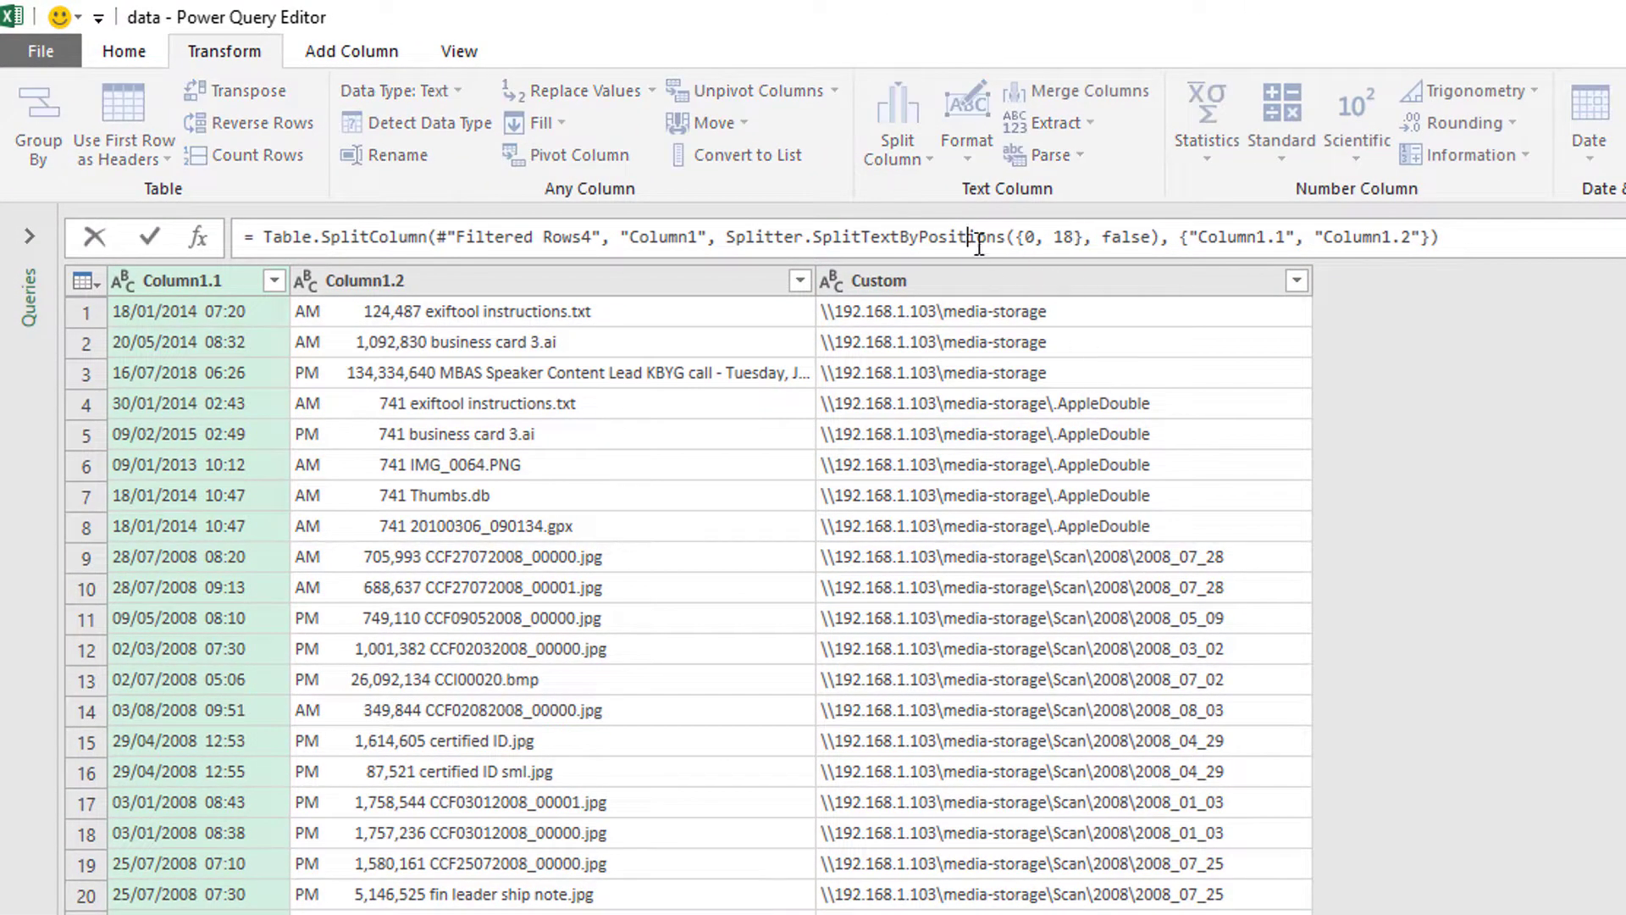
{"action": "left_click_drag", "start_coordinate": [978, 243], "coordinate": [1151, 246]}
{"action": "left_click", "coordinate": [1526, 247]}
{"action": "left_click", "coordinate": [466, 52]}
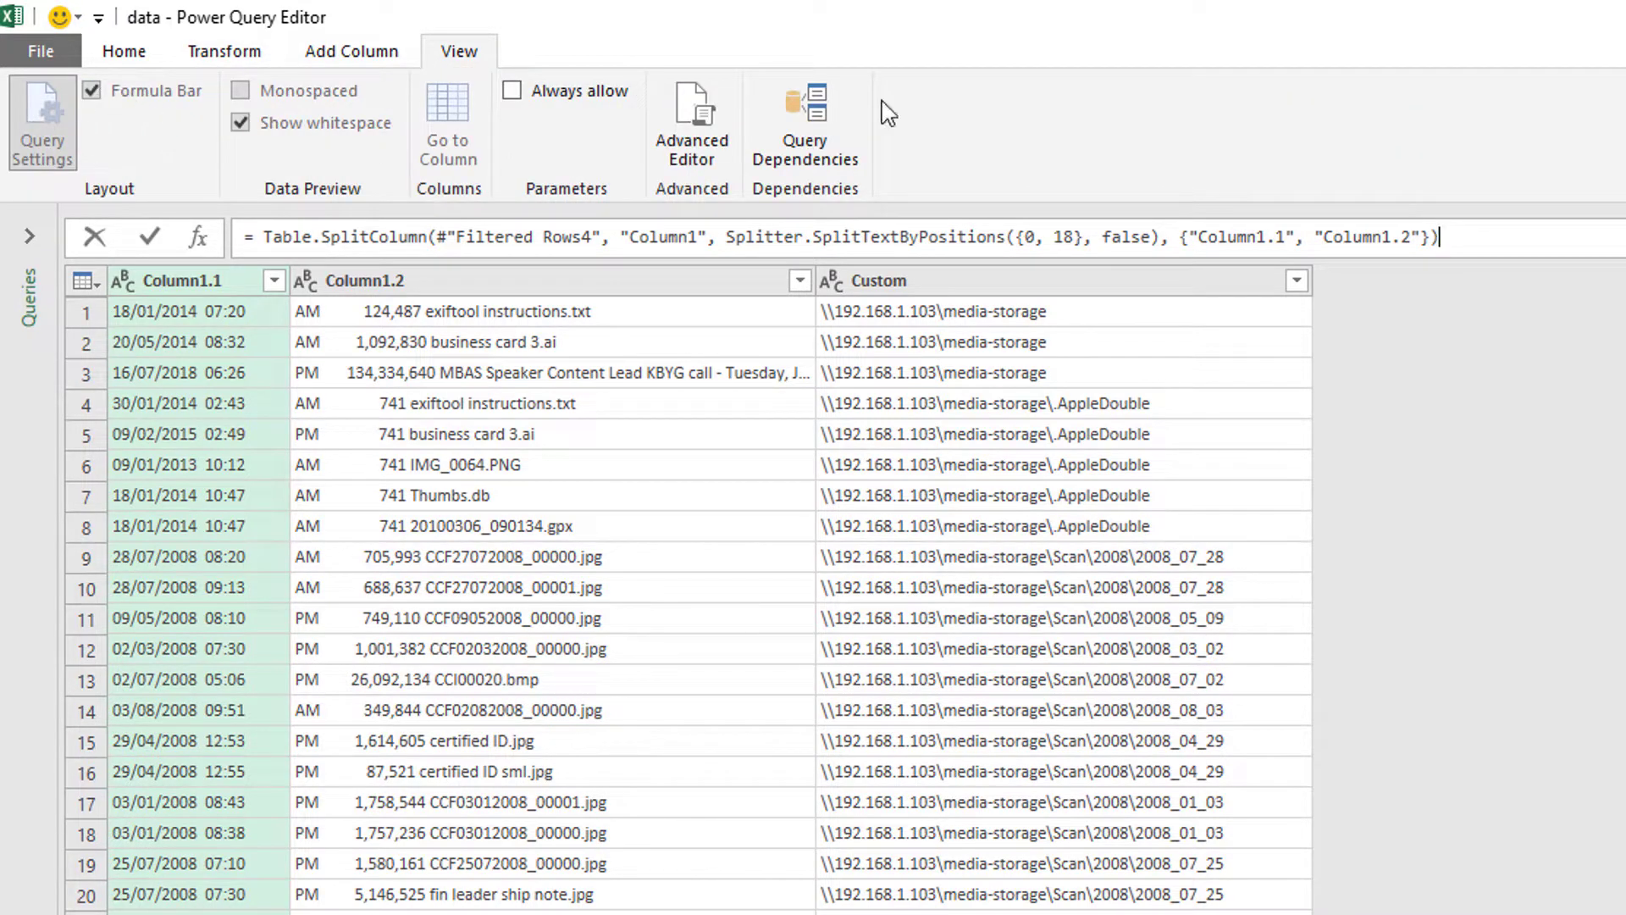
{"action": "left_click", "coordinate": [1219, 237]}
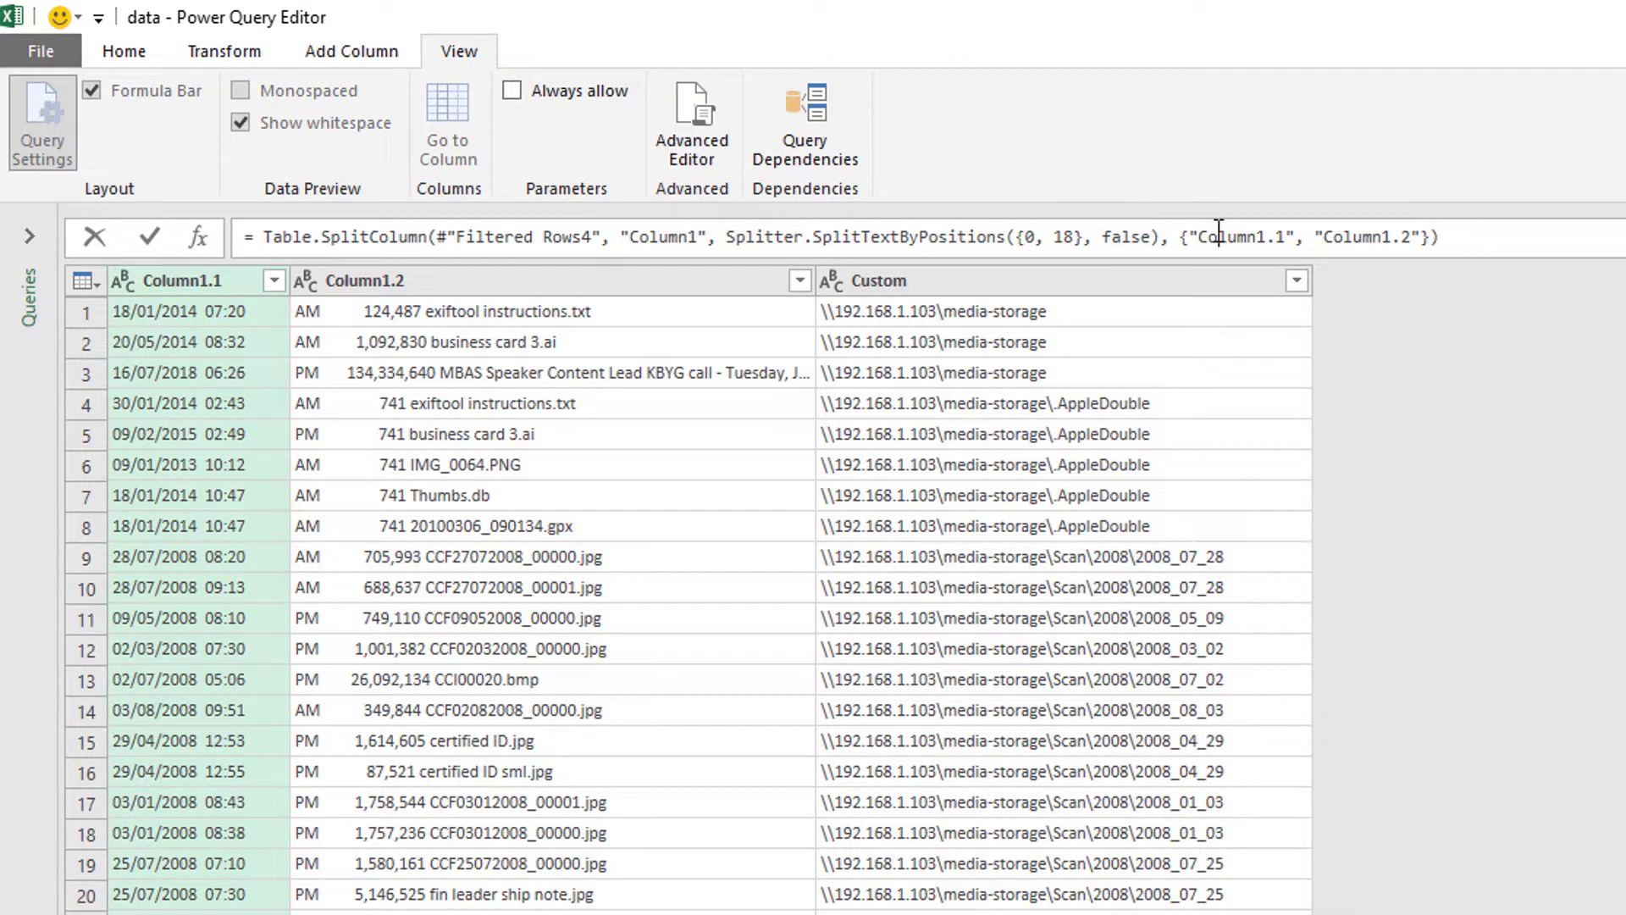
Set the split position in the formula to 20 and remove the automatic Changed Type step.
{"action": "left_click", "coordinate": [1077, 237]}
{"action": "key", "text": "BackSpace"}
{"action": "key", "text": "BackSpace"}
{"action": "type", "text": "20"}
{"action": "key", "text": "Return"}
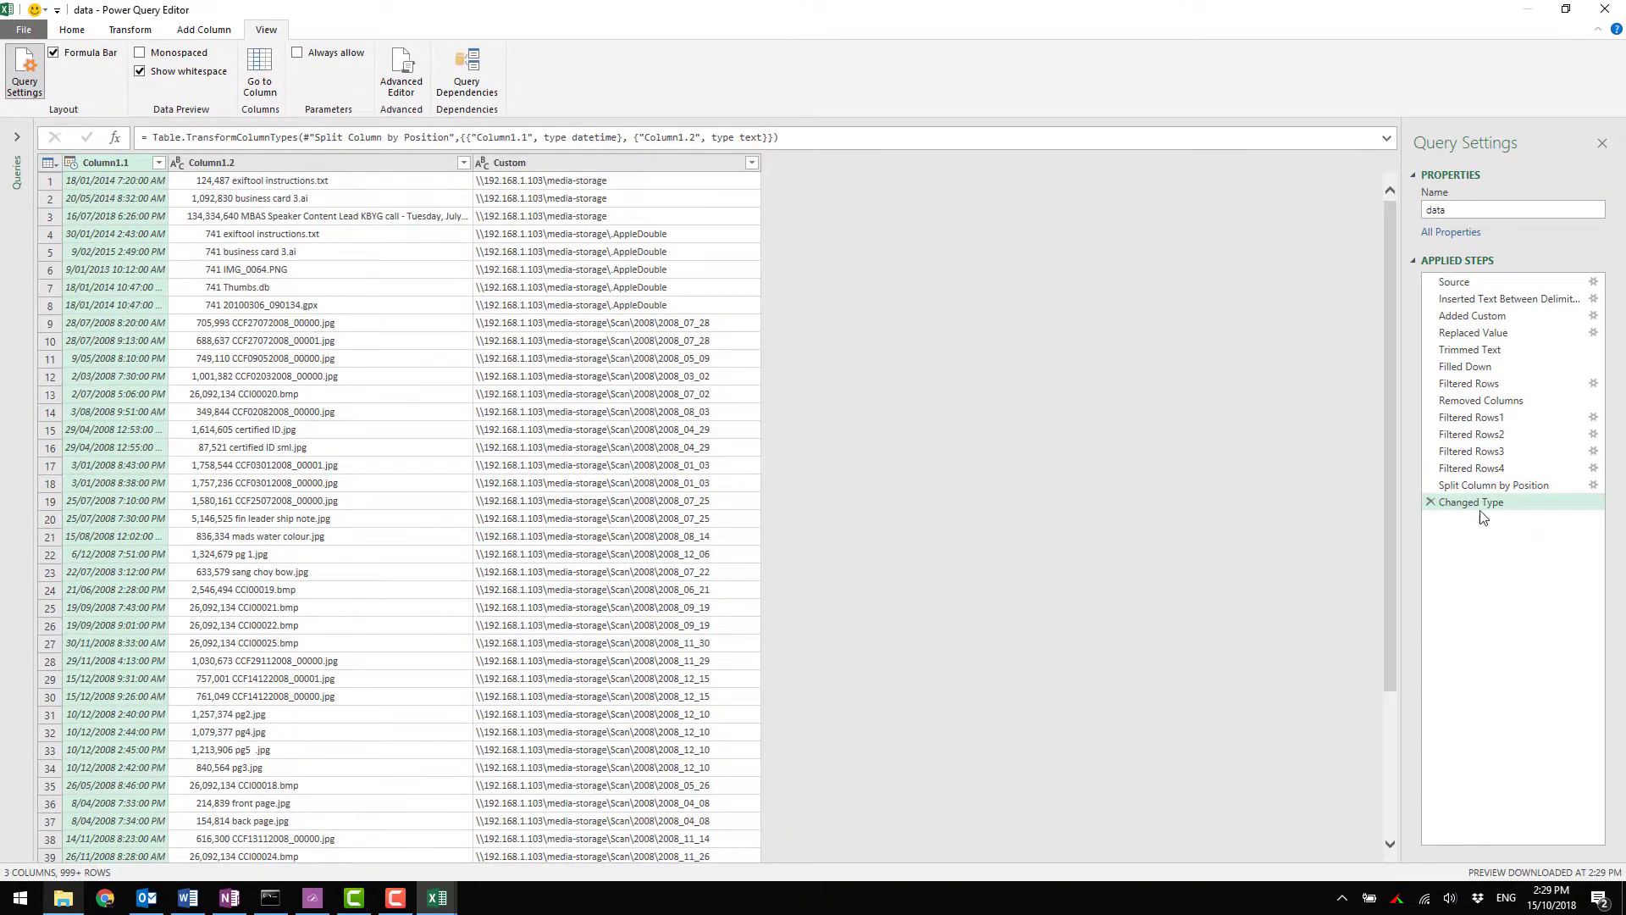
{"action": "left_click", "coordinate": [1431, 501]}
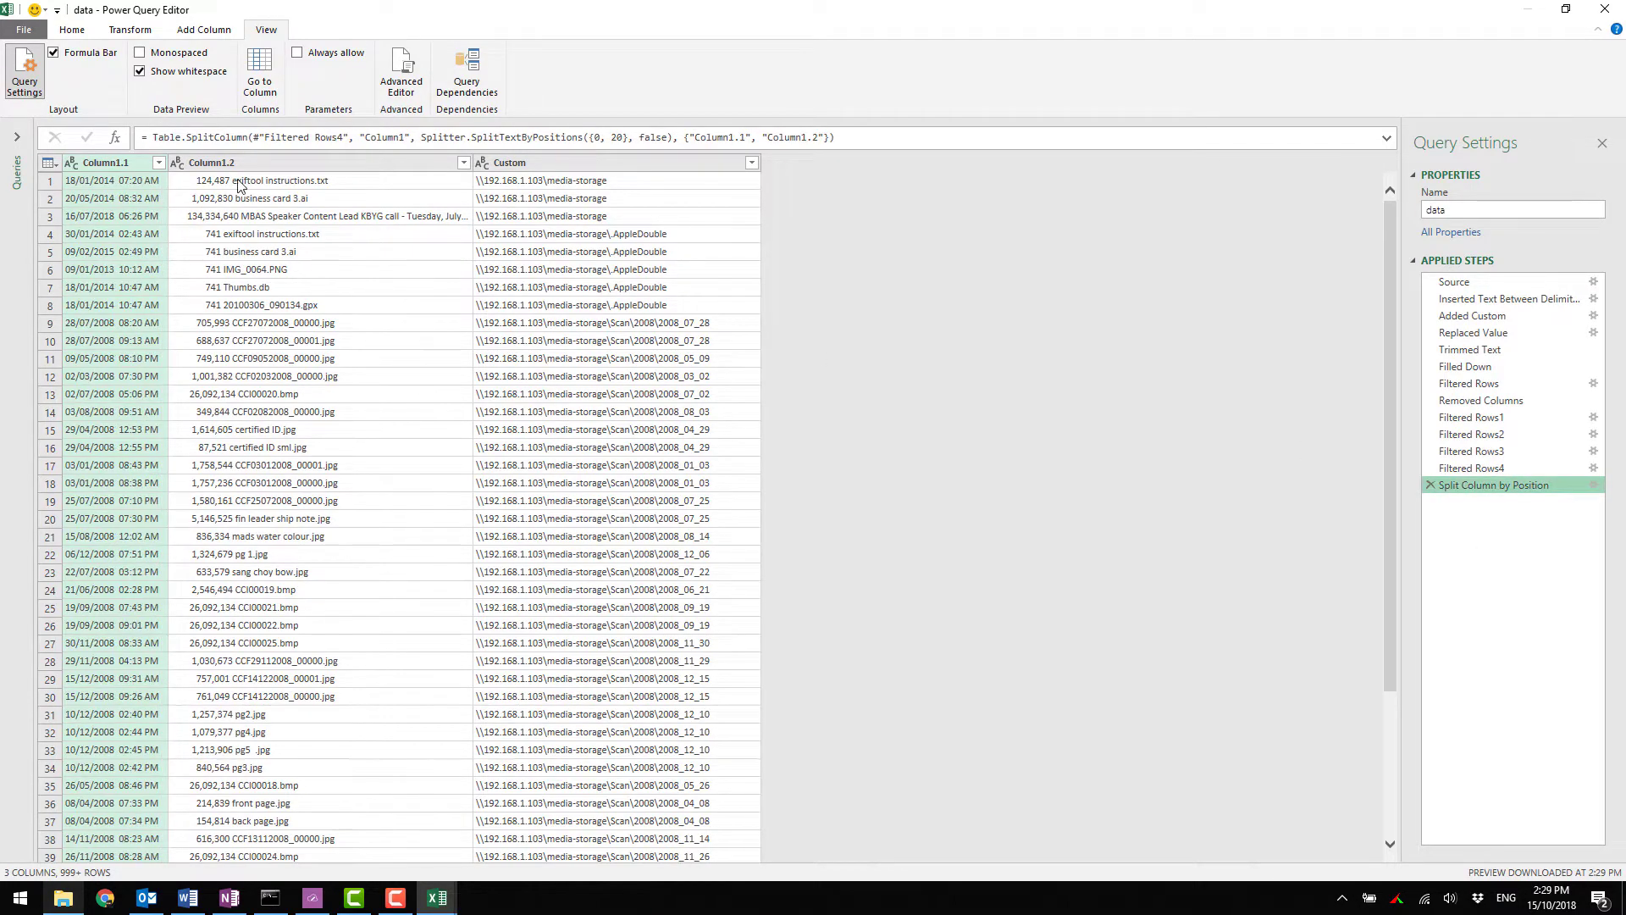
Check the complete date and time text in Column1.1 for rows 1 and 33.
{"action": "left_click", "coordinate": [157, 185]}
{"action": "left_click", "coordinate": [161, 750]}
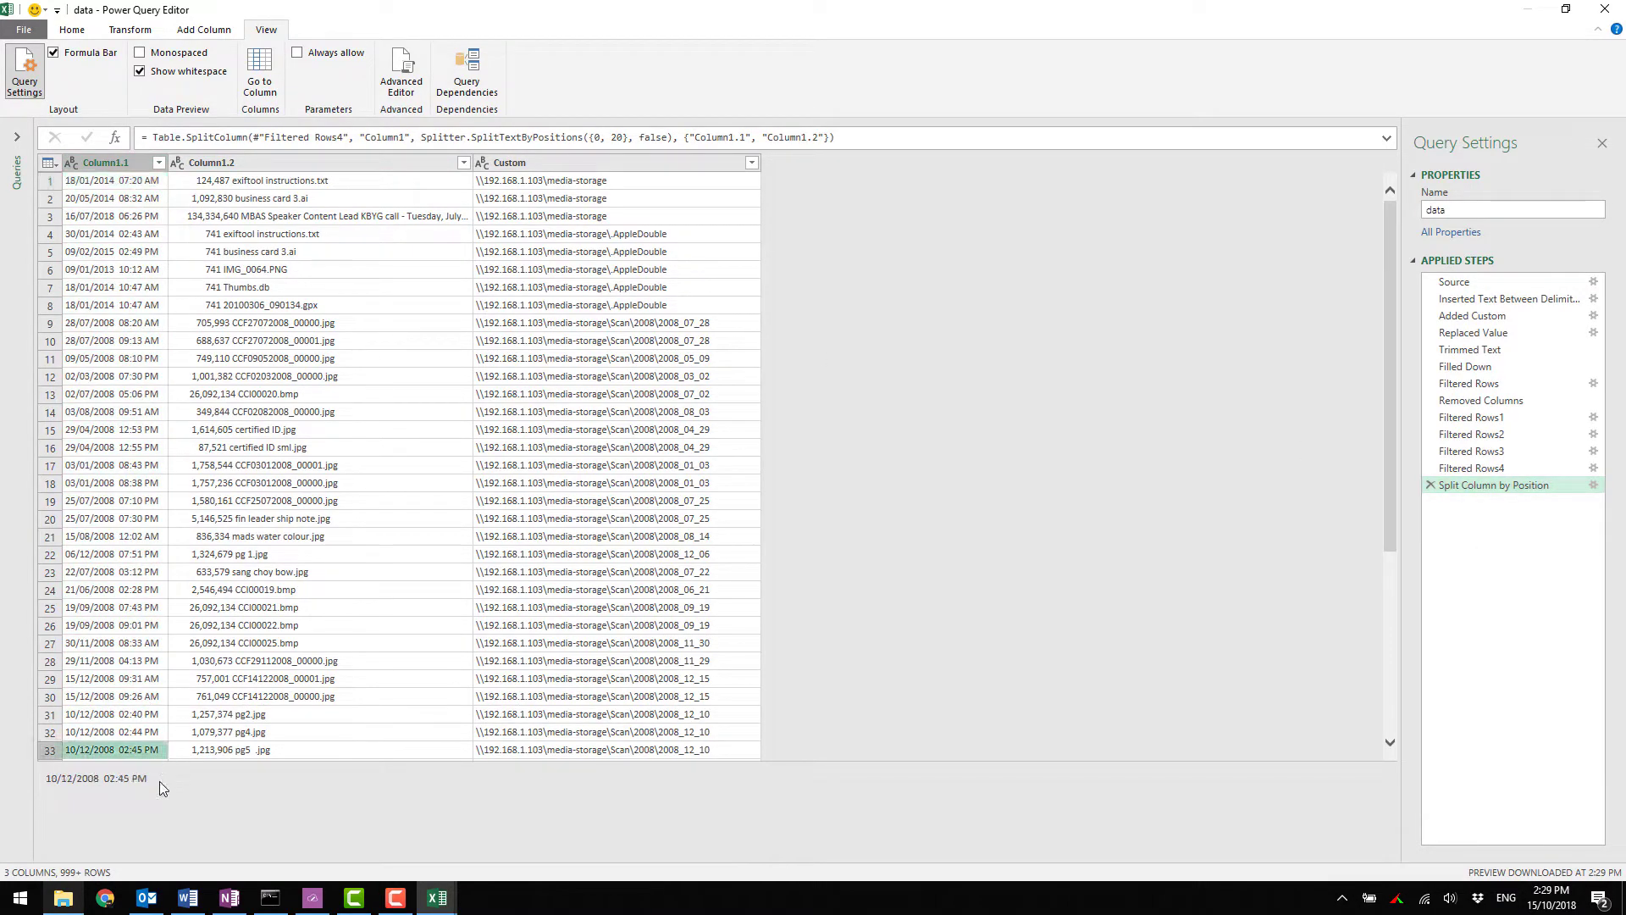
{"action": "left_click_drag", "start_coordinate": [148, 778], "coordinate": [104, 778]}
{"action": "left_click_drag", "start_coordinate": [2, 778], "coordinate": [46, 777]}
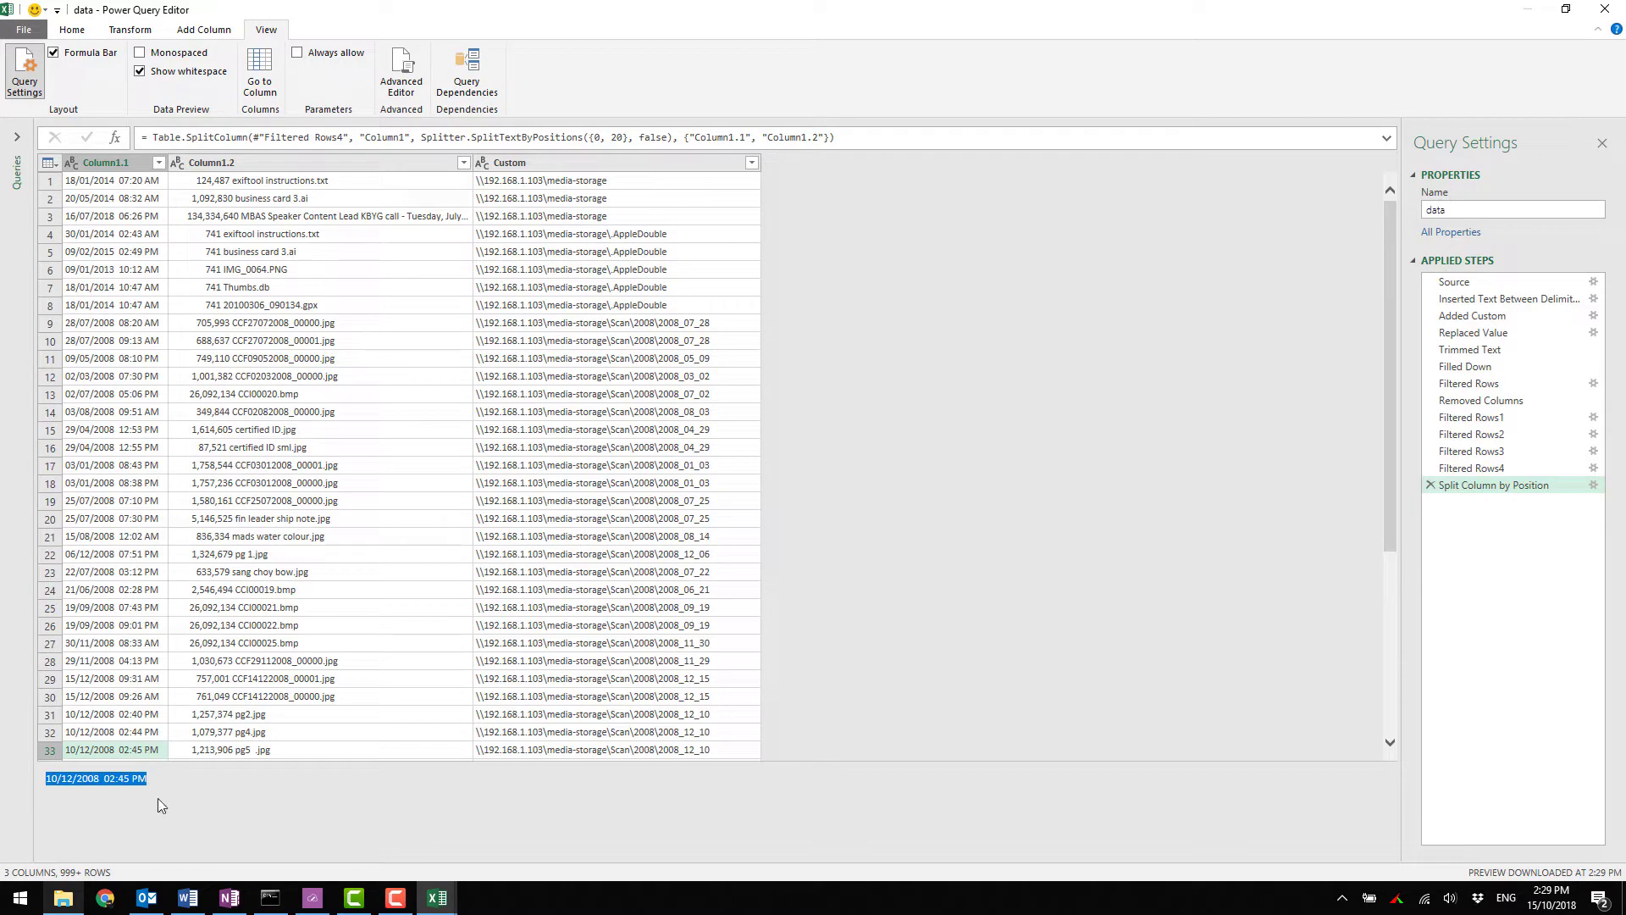
{"action": "left_click", "coordinate": [162, 805]}
Detect the data type of Column1.1 and rename the column Date/Time.
{"action": "left_click", "coordinate": [109, 163]}
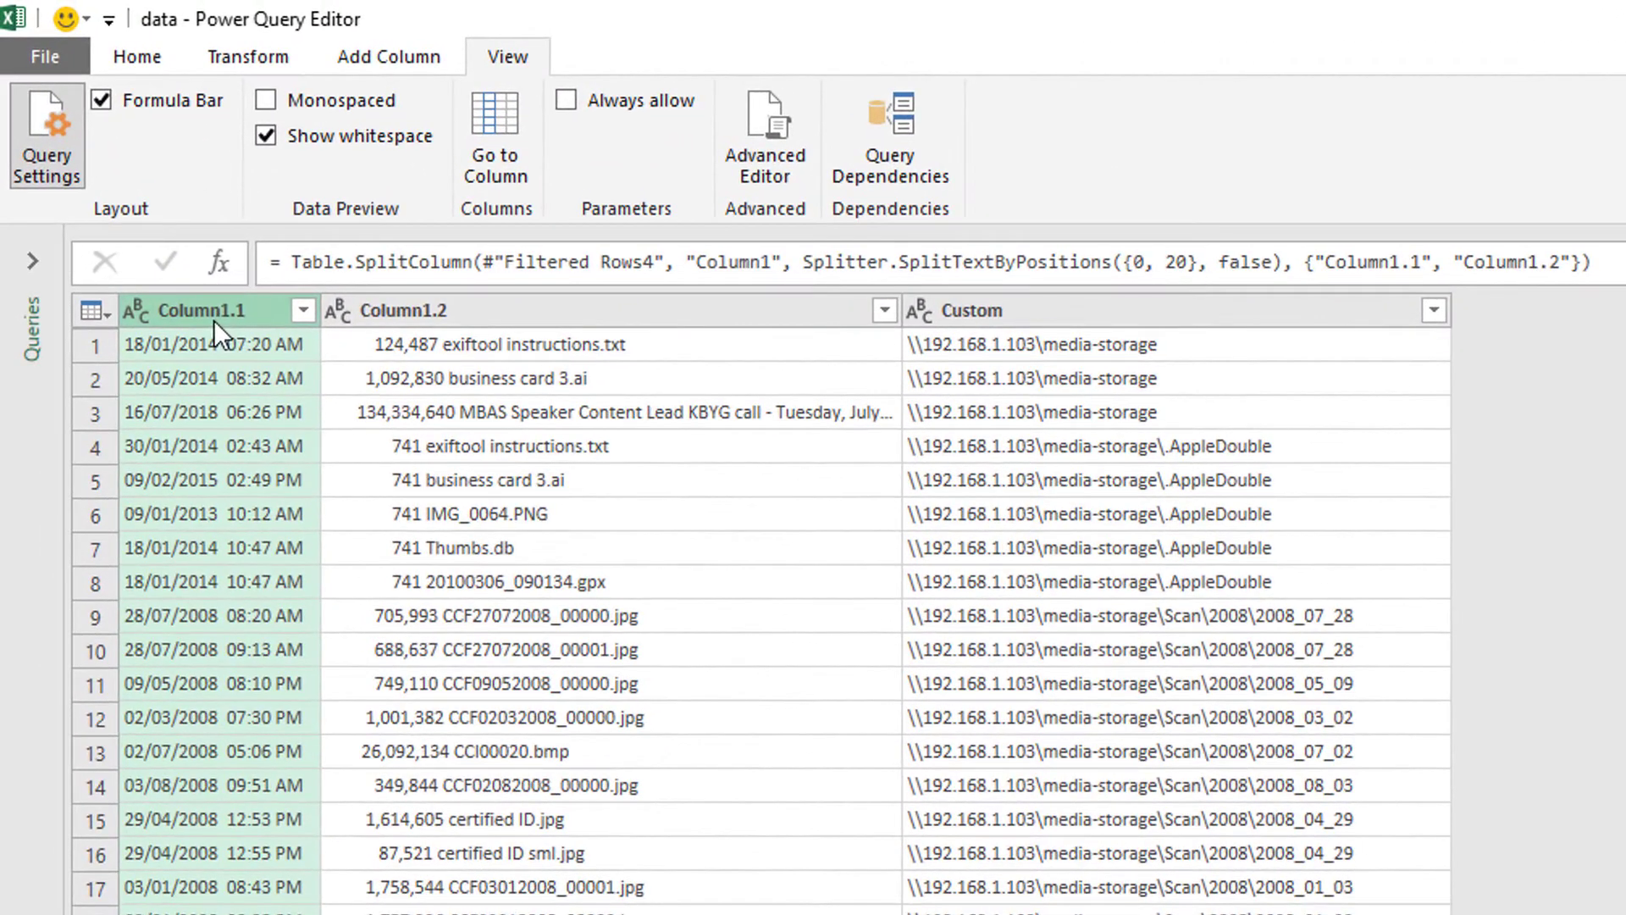
{"action": "left_click", "coordinate": [241, 58]}
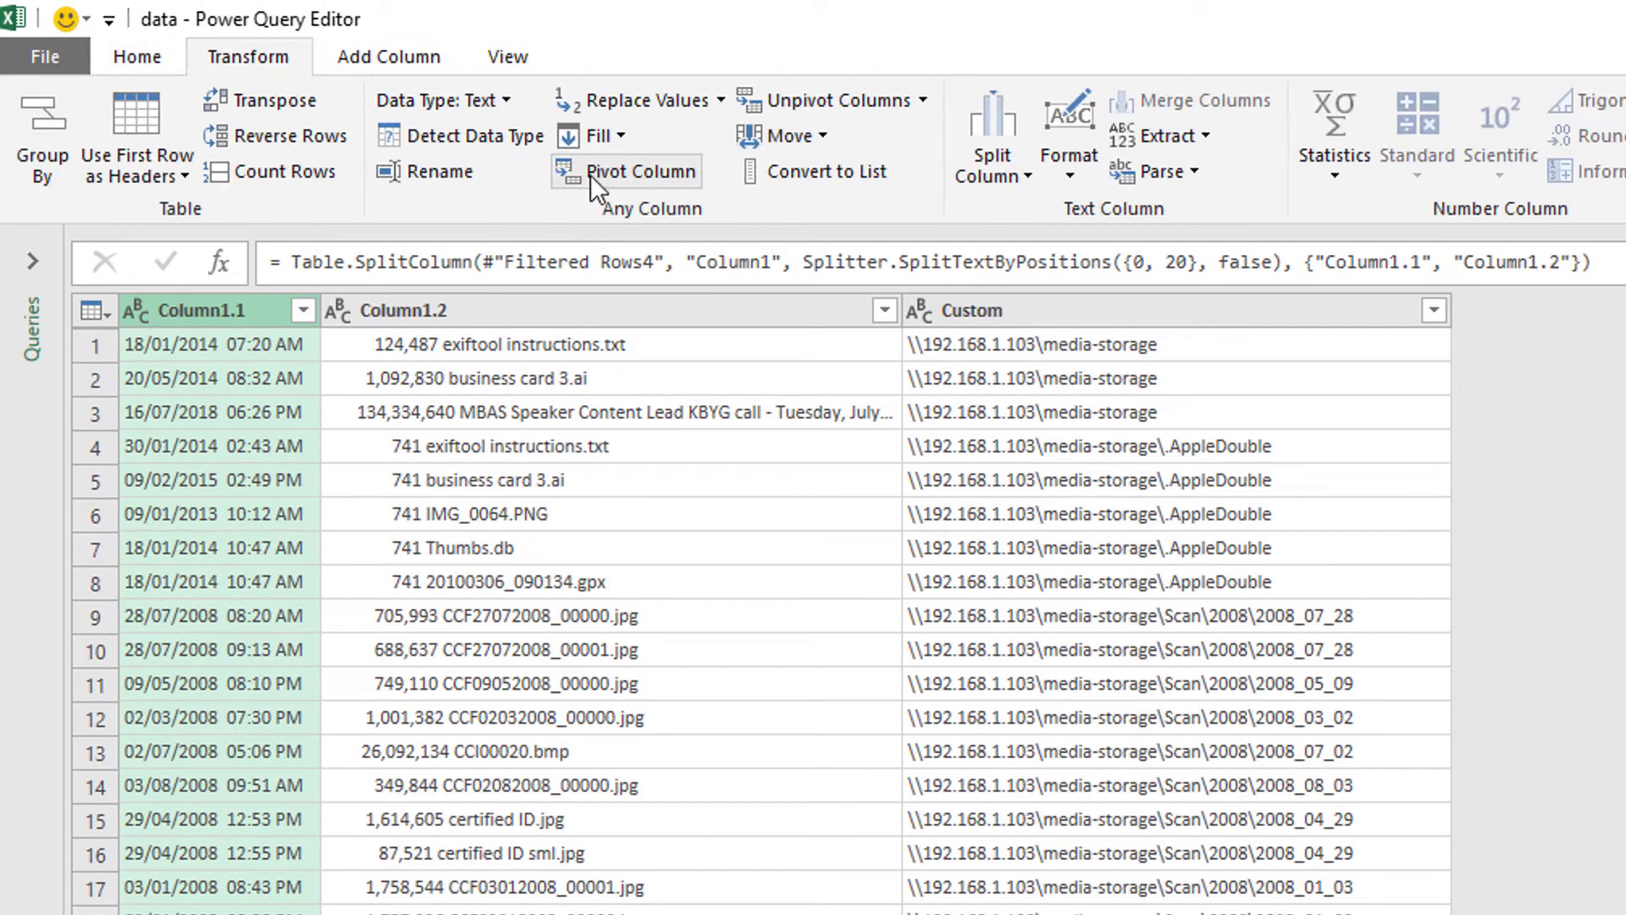
{"action": "left_click", "coordinate": [491, 137]}
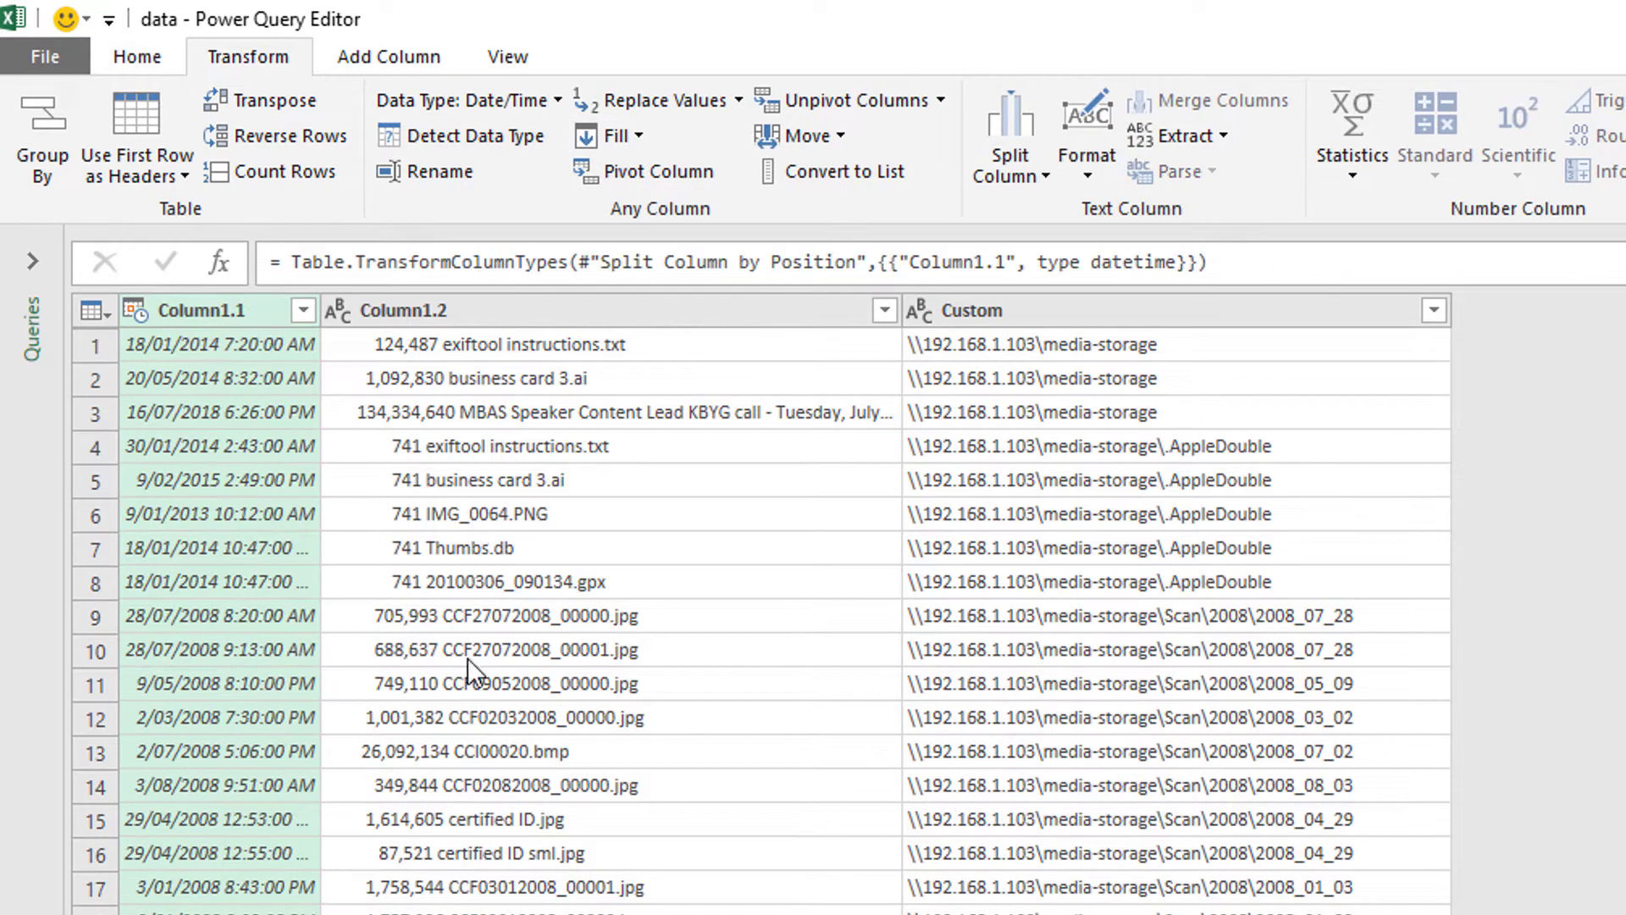
{"action": "double_click", "coordinate": [268, 317]}
{"action": "type", "text": "Date/"}
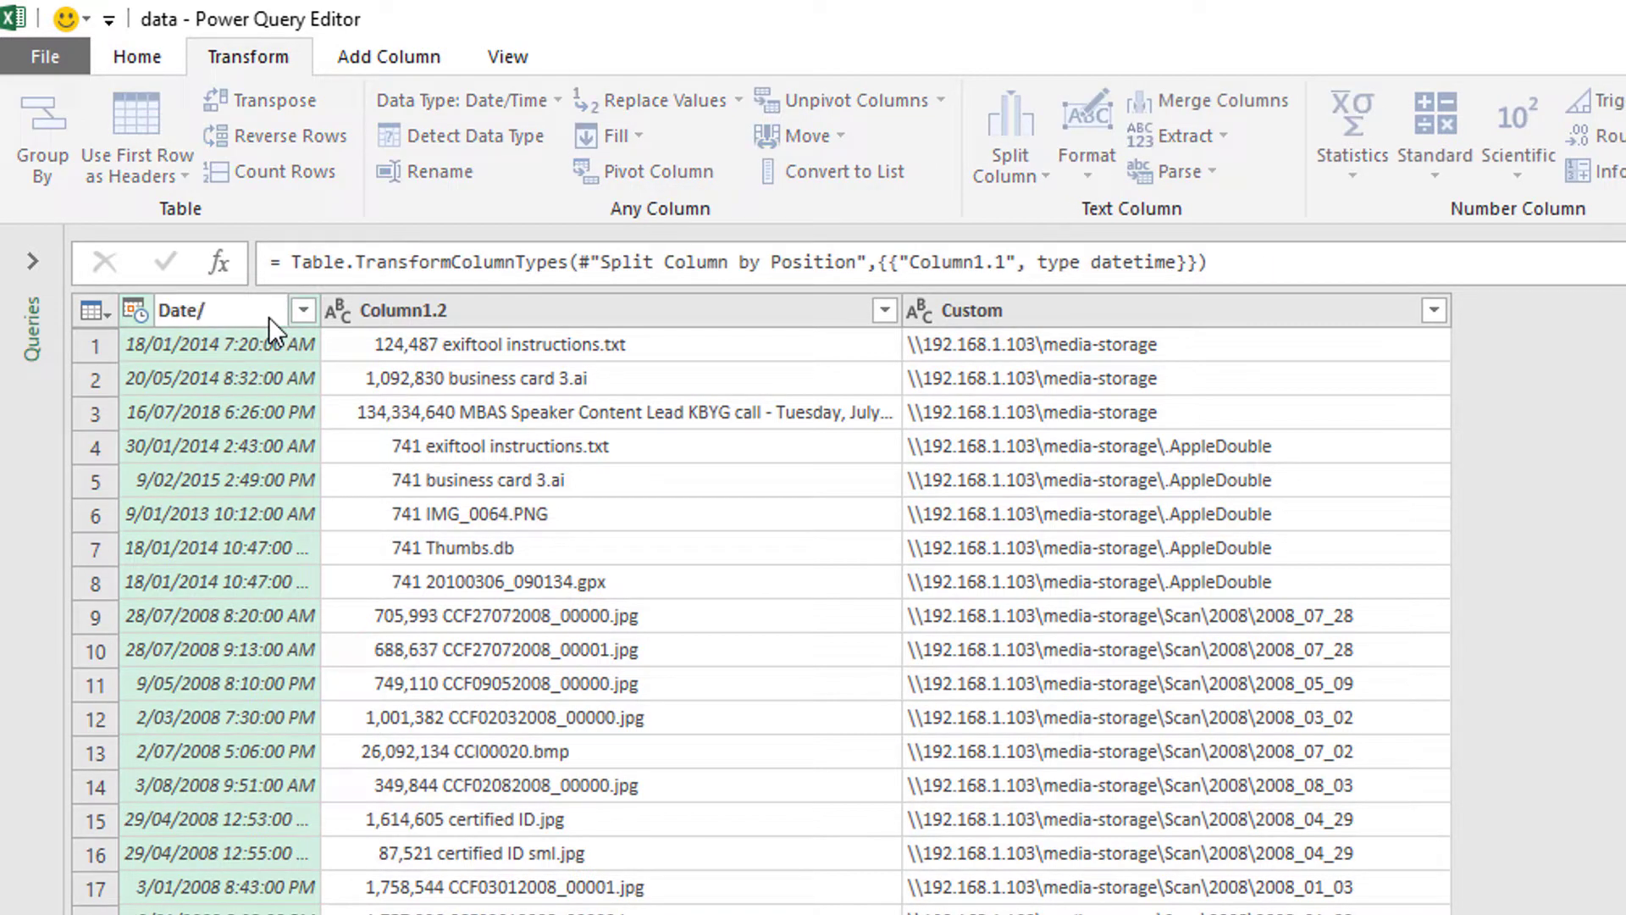
{"action": "type", "text": "Time"}
{"action": "key", "text": "Return"}
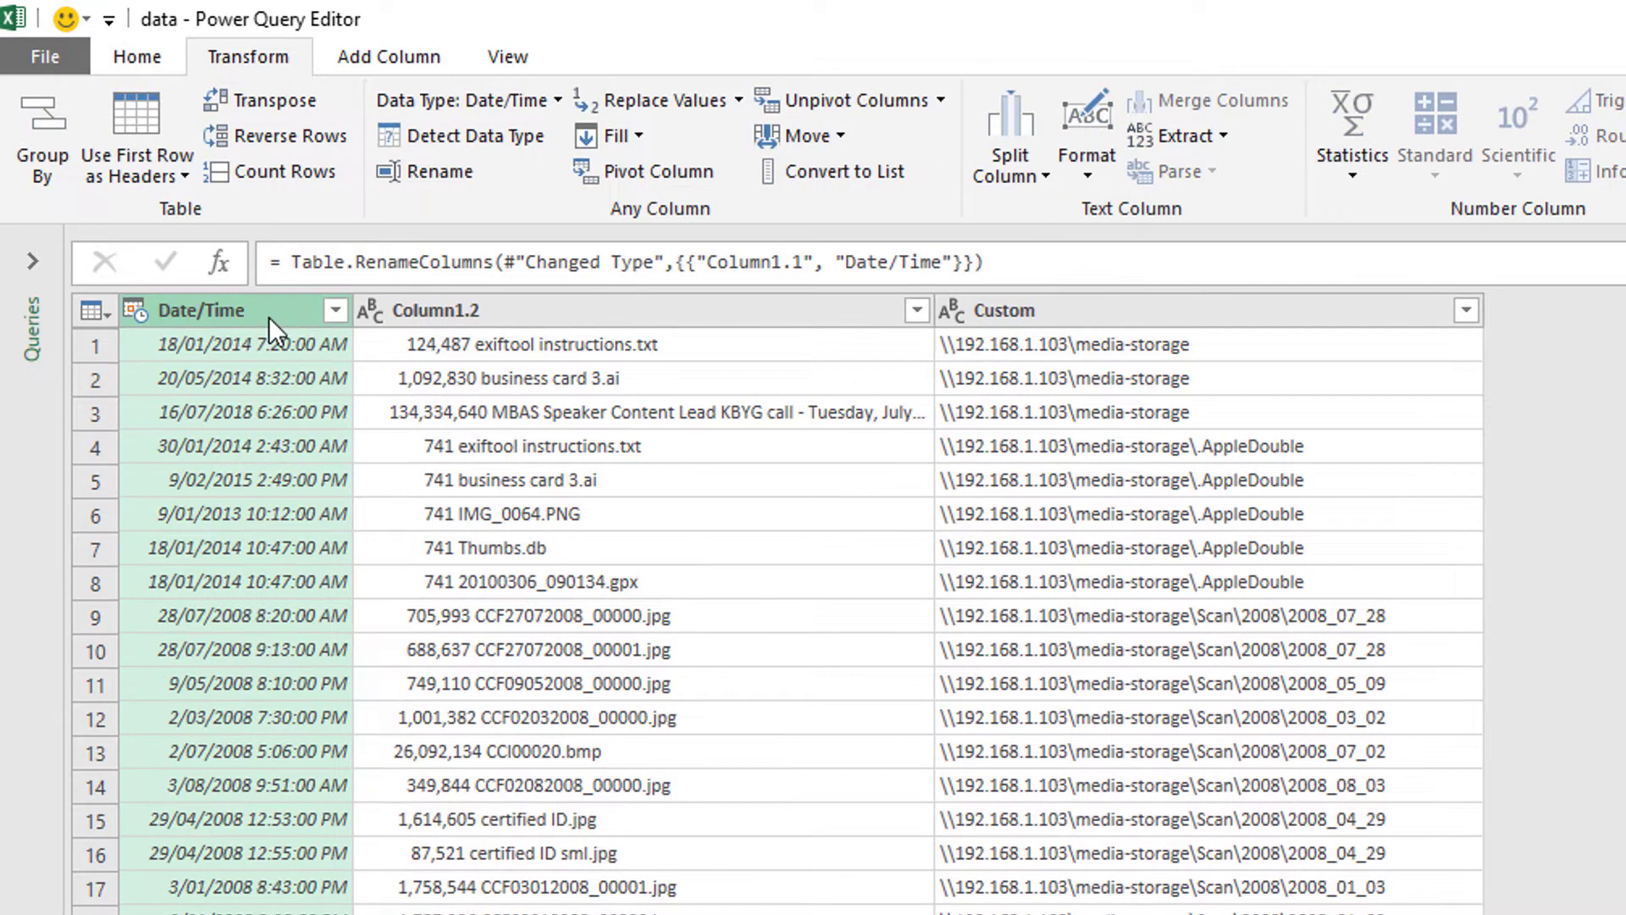
Trim the surrounding spaces from the text in Column1.2.
{"action": "left_click", "coordinate": [491, 319]}
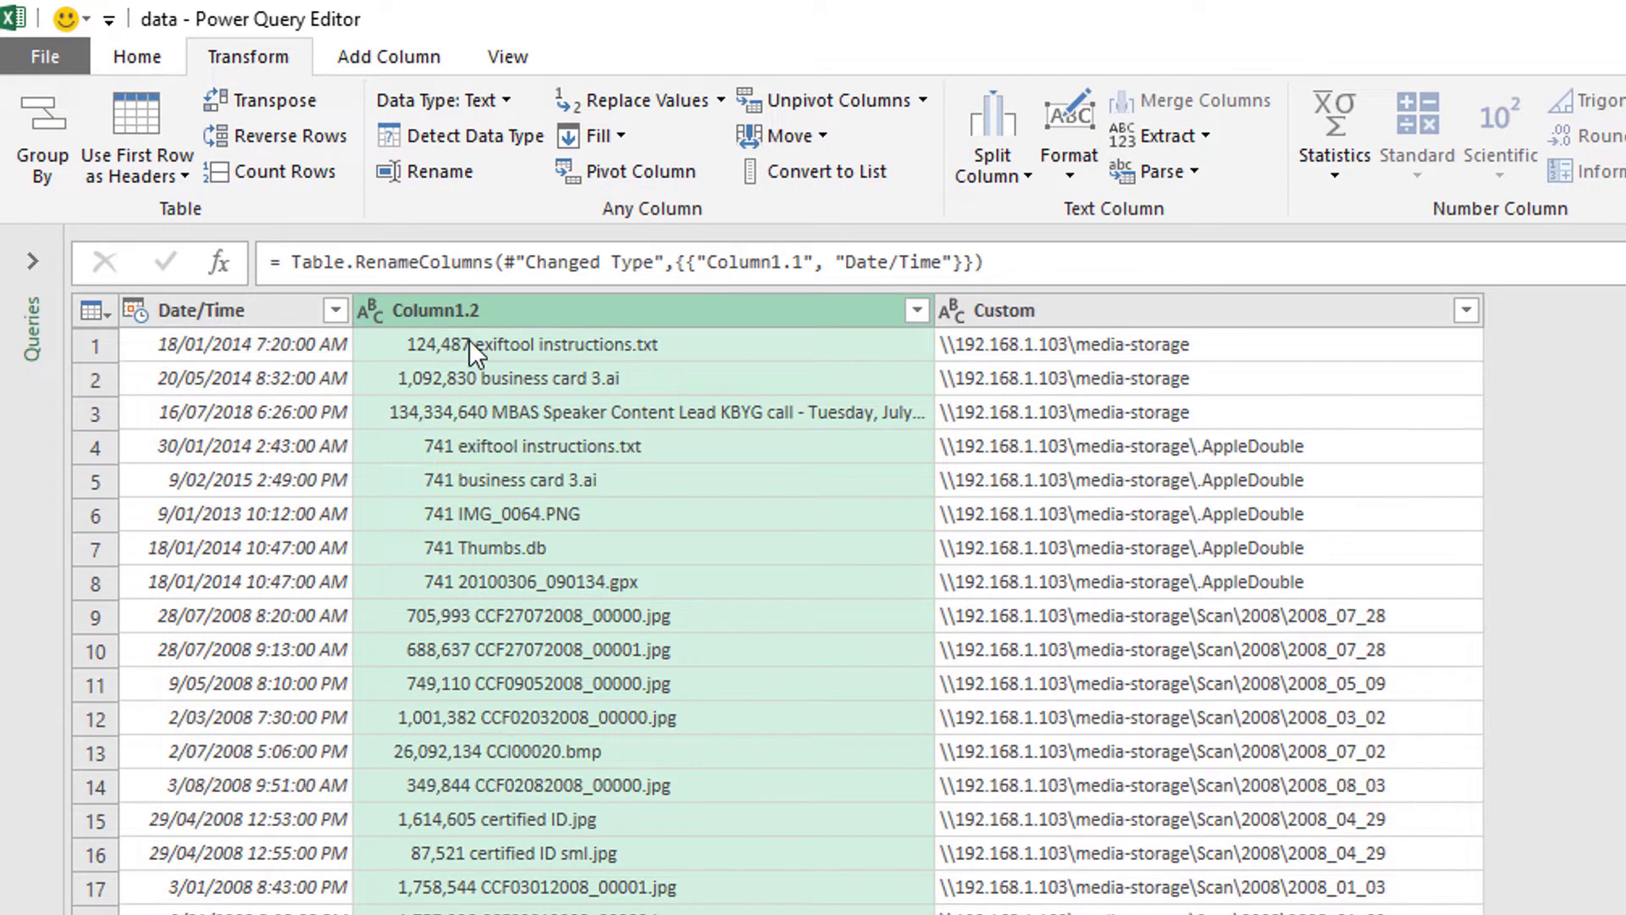
{"action": "left_click", "coordinate": [1072, 156]}
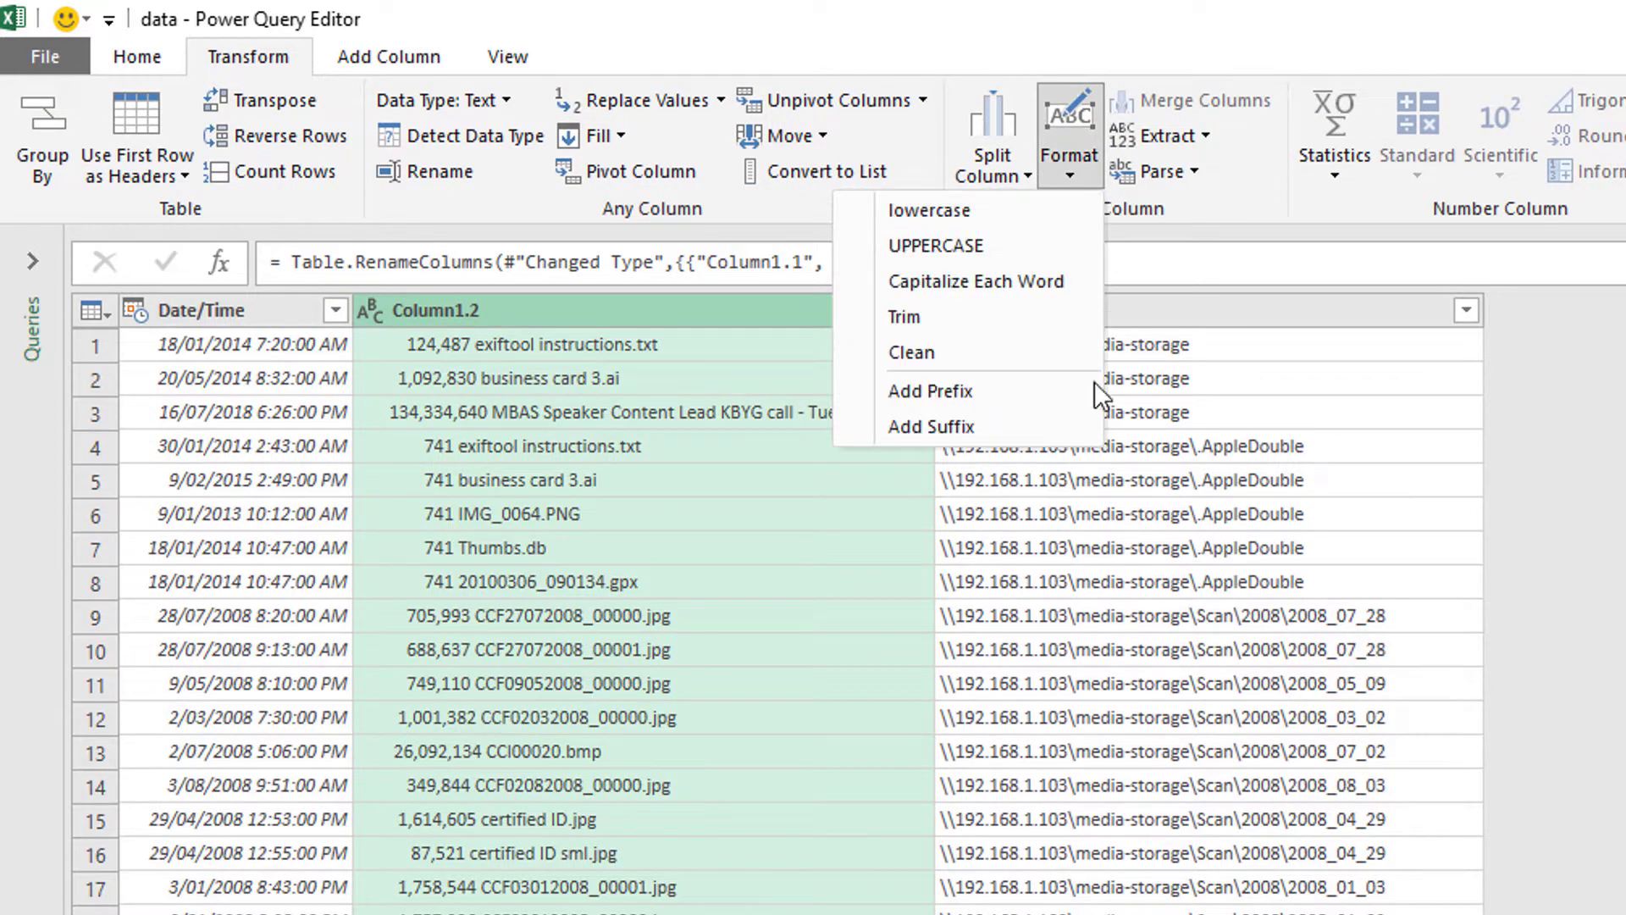
{"action": "left_click", "coordinate": [932, 320]}
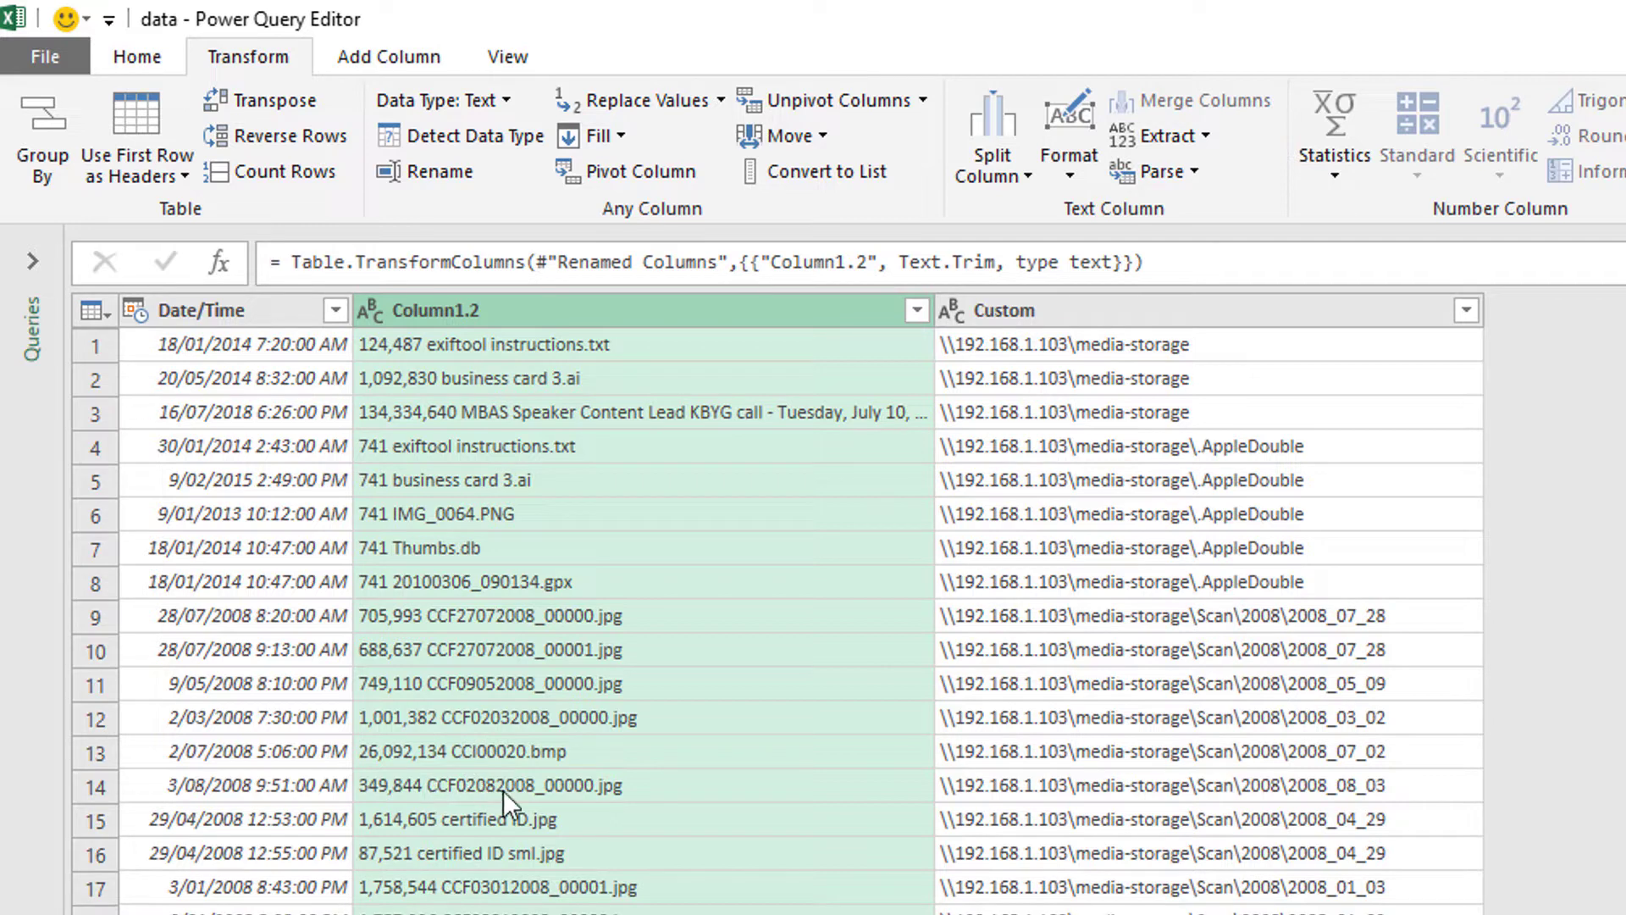
Split Column1.2 by the Space delimiter at the left-most delimiter, separating file sizes from file names.
{"action": "left_click", "coordinate": [999, 174]}
{"action": "left_click", "coordinate": [928, 216]}
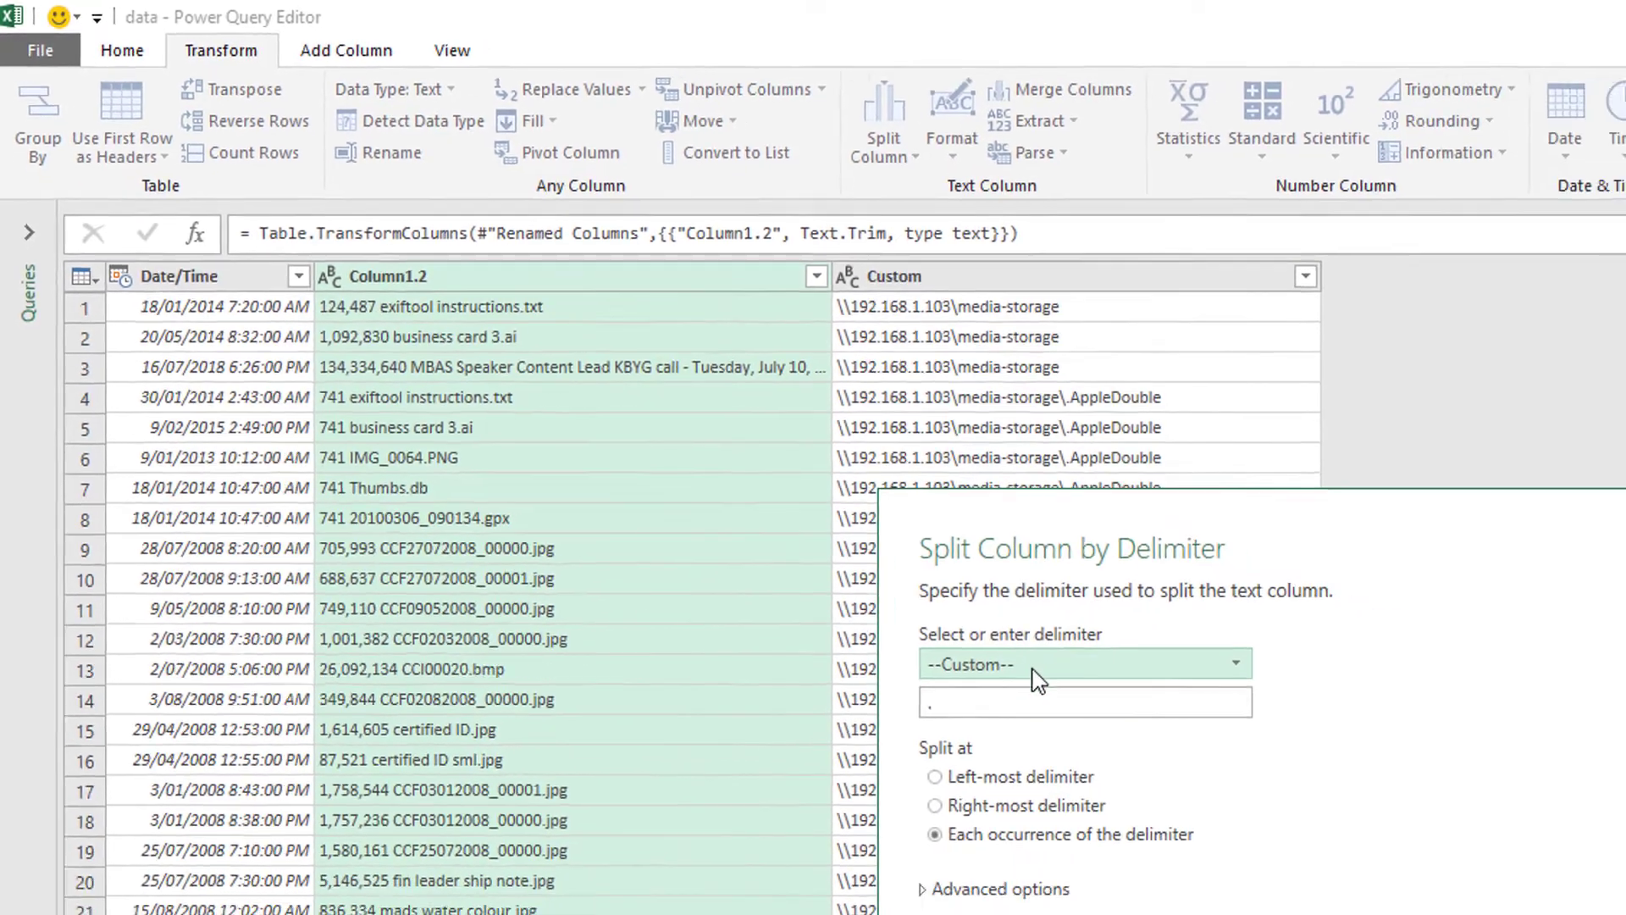
{"action": "left_click", "coordinate": [1084, 745]}
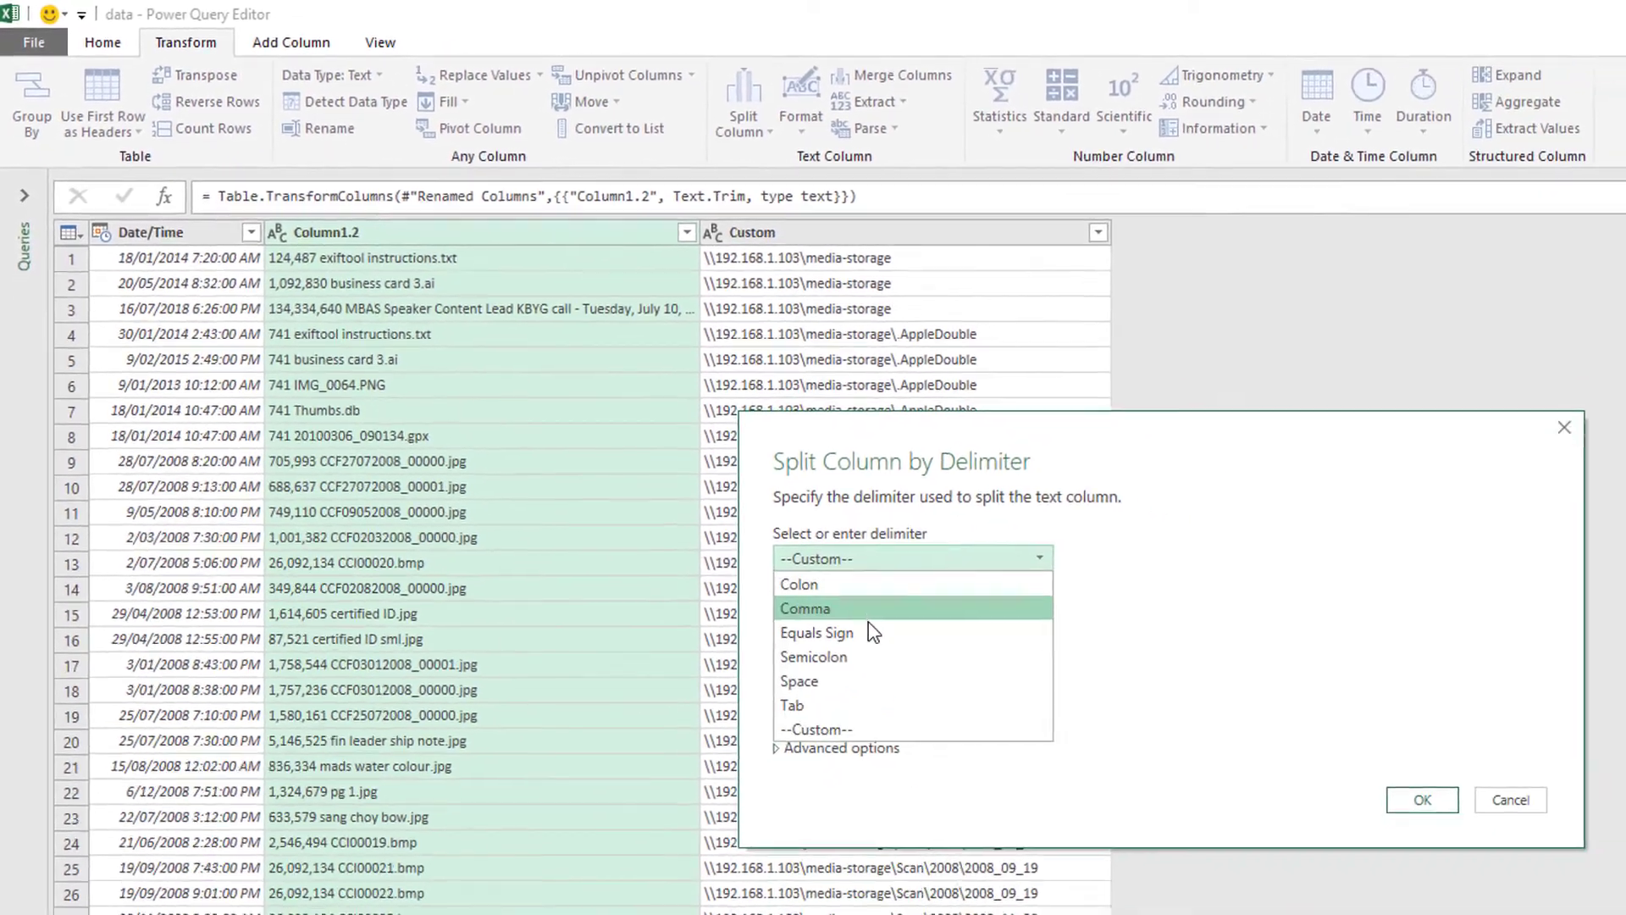
{"action": "left_click", "coordinate": [851, 682]}
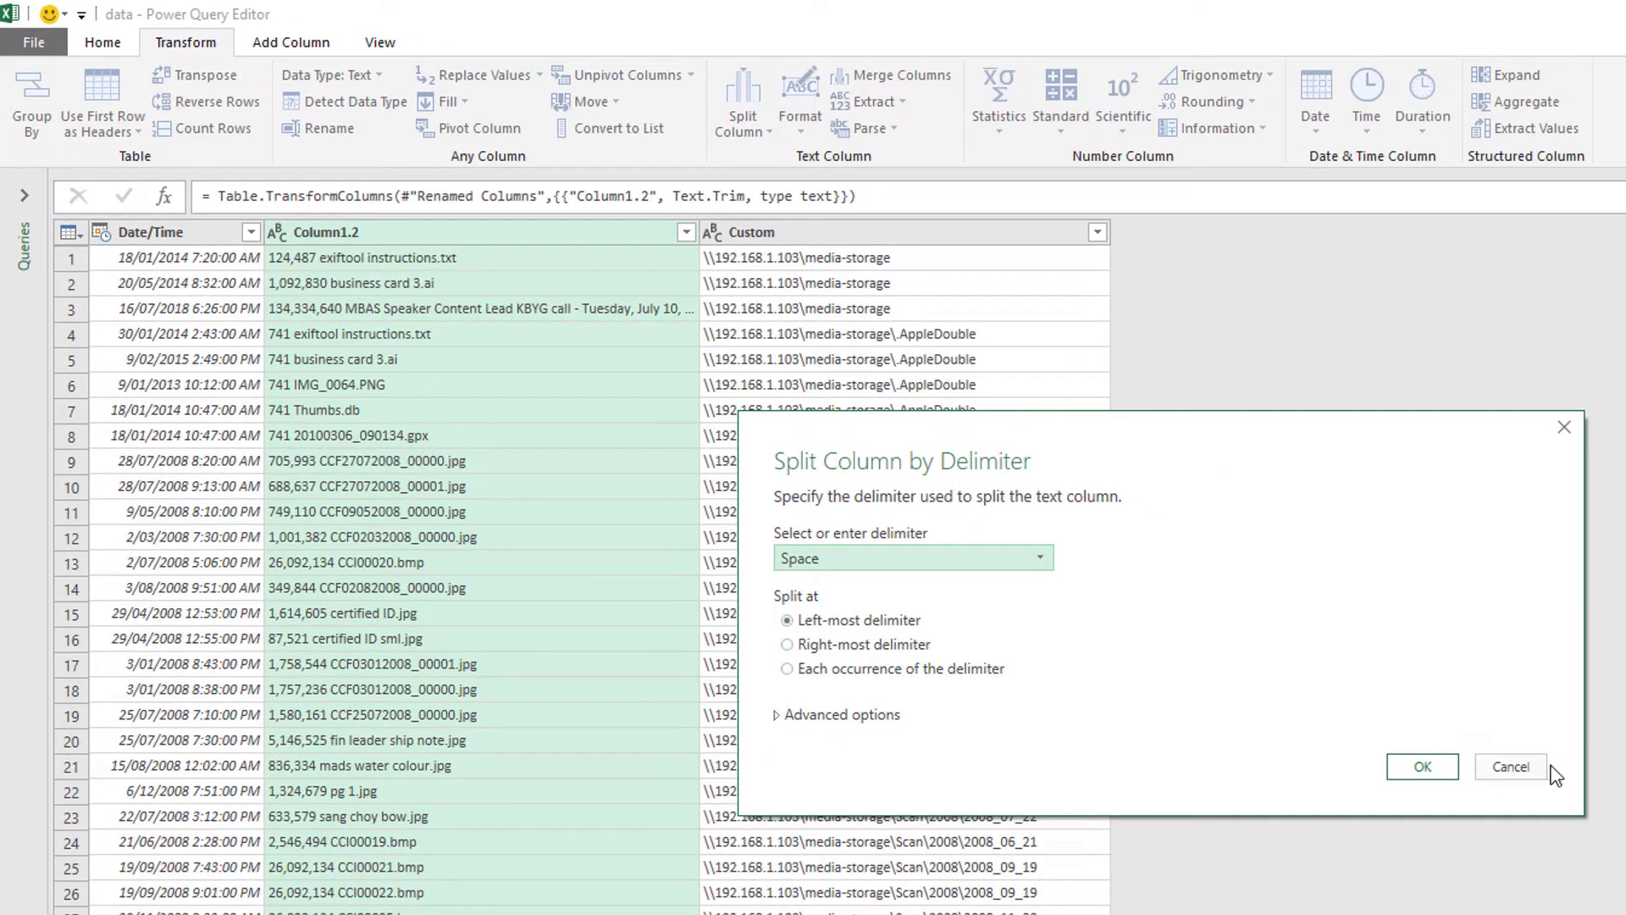
{"action": "left_click", "coordinate": [1426, 764]}
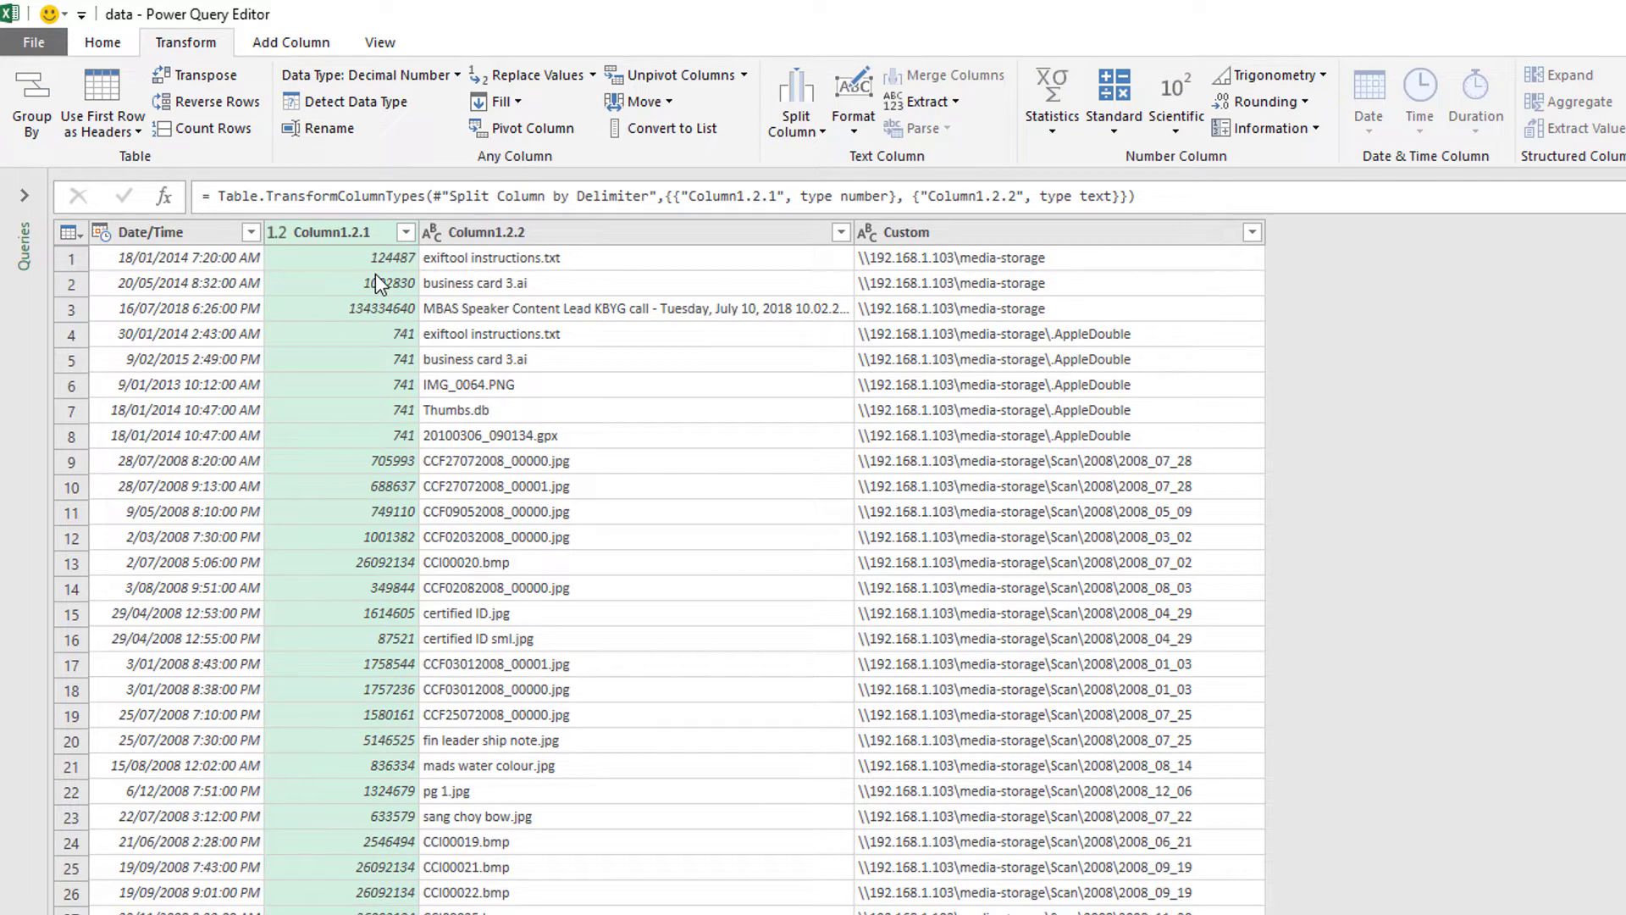
Divide the file sizes in Column1.2.1 by 1024 and round them to 2 decimal places.
{"action": "left_click", "coordinate": [1121, 129]}
{"action": "left_click", "coordinate": [1064, 245]}
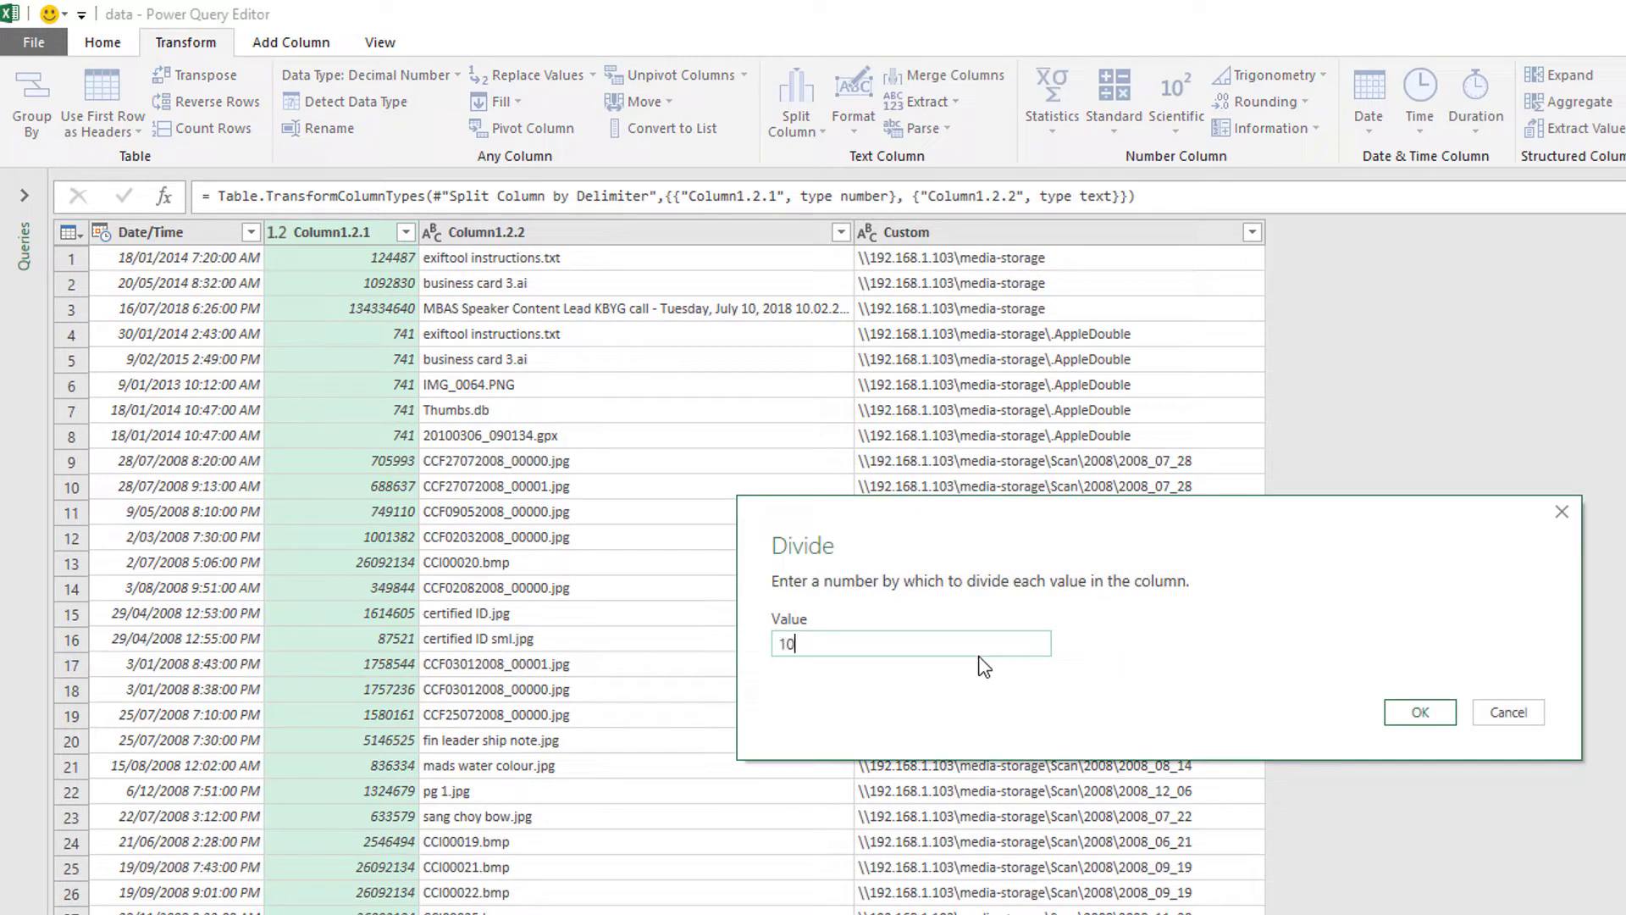
{"action": "left_click", "coordinate": [1420, 712]}
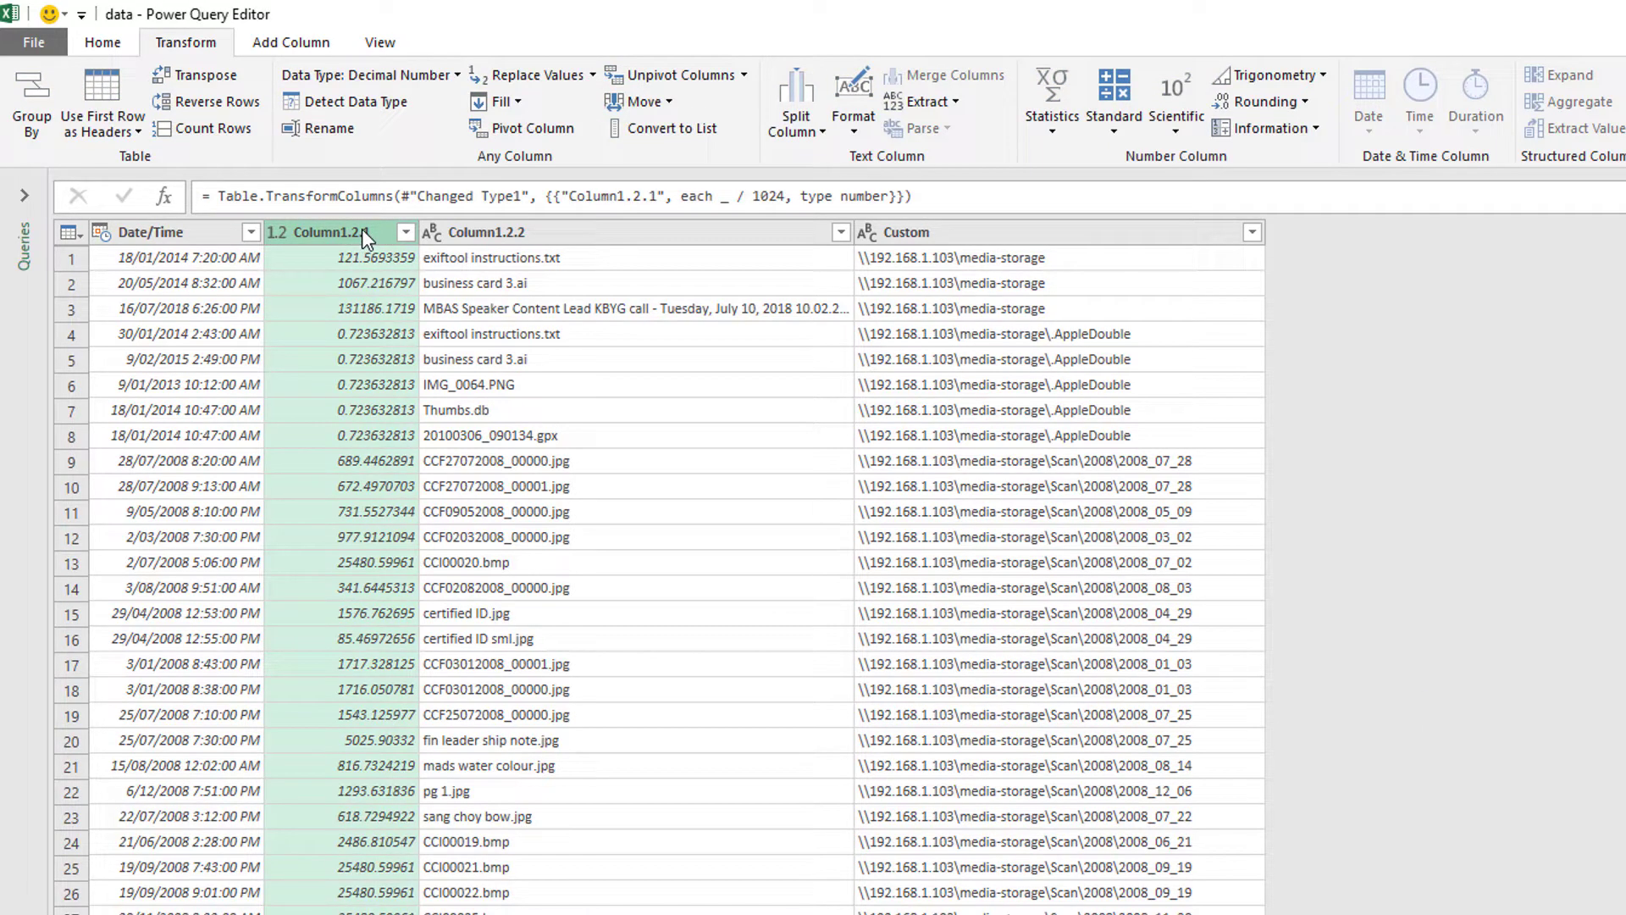
{"action": "left_click", "coordinate": [1264, 102]}
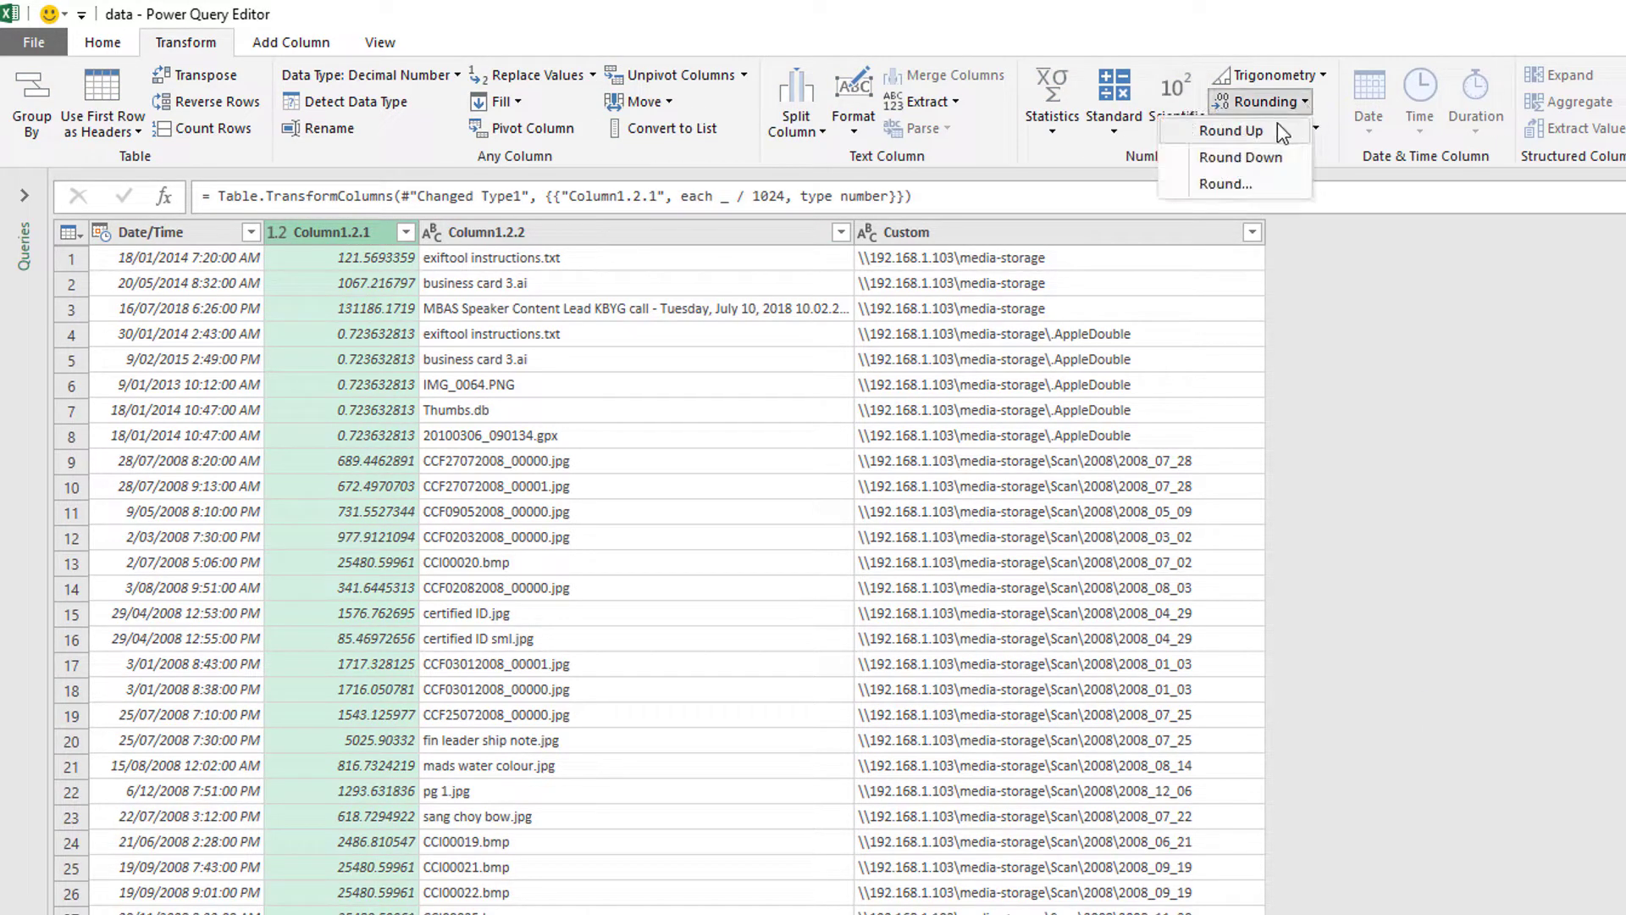
{"action": "left_click", "coordinate": [1249, 183]}
{"action": "type", "text": "2"}
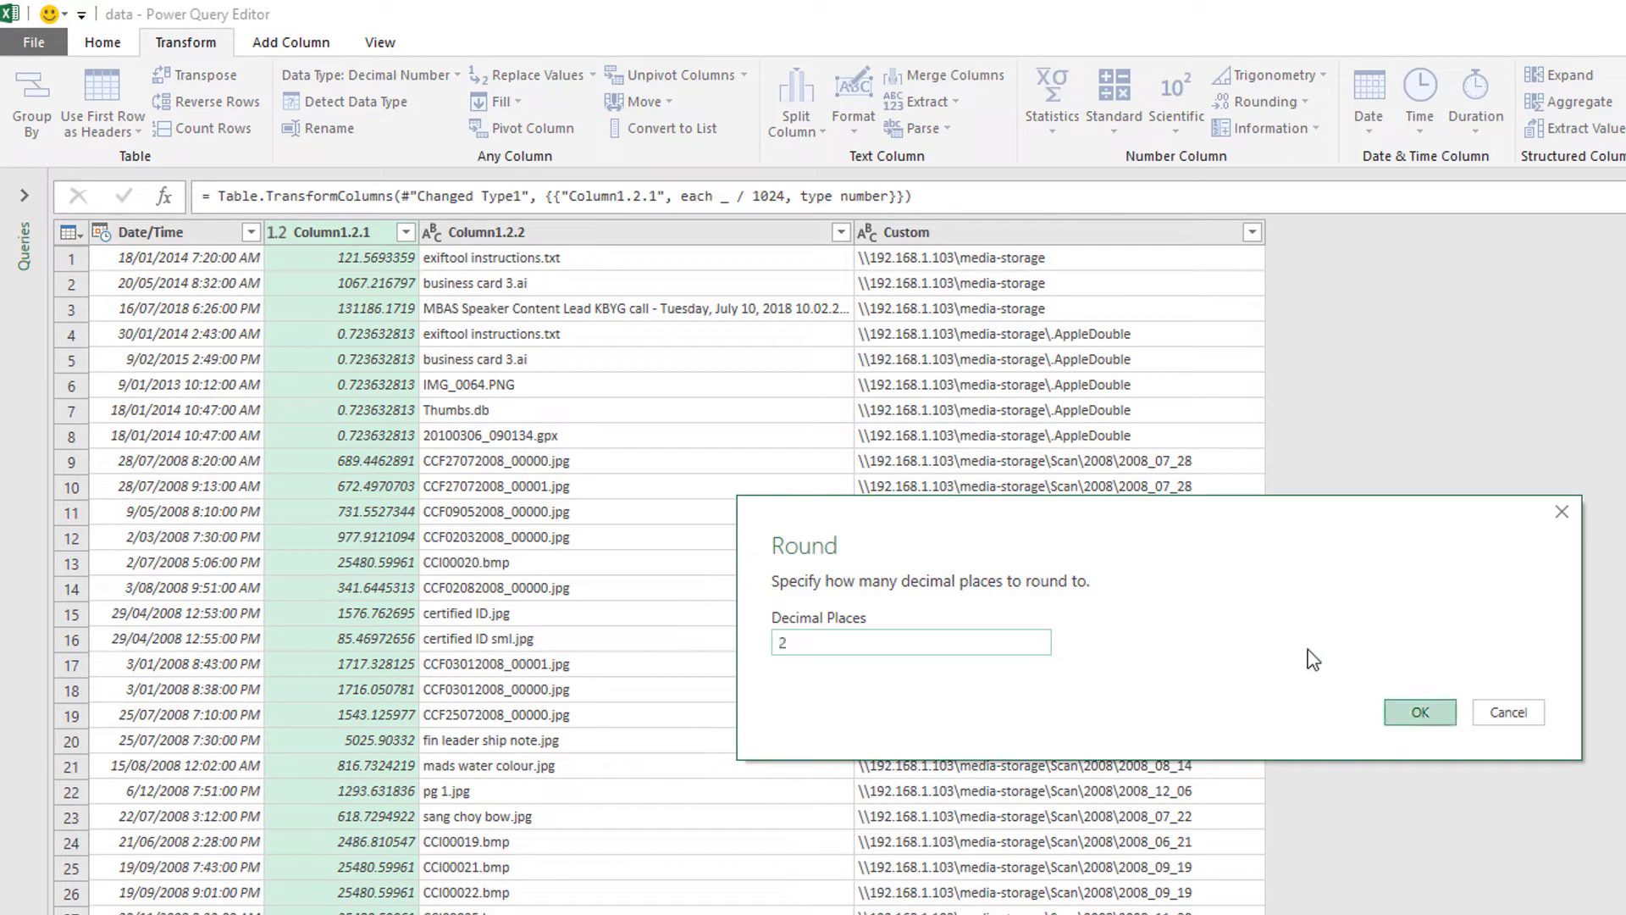
{"action": "key", "text": "Return"}
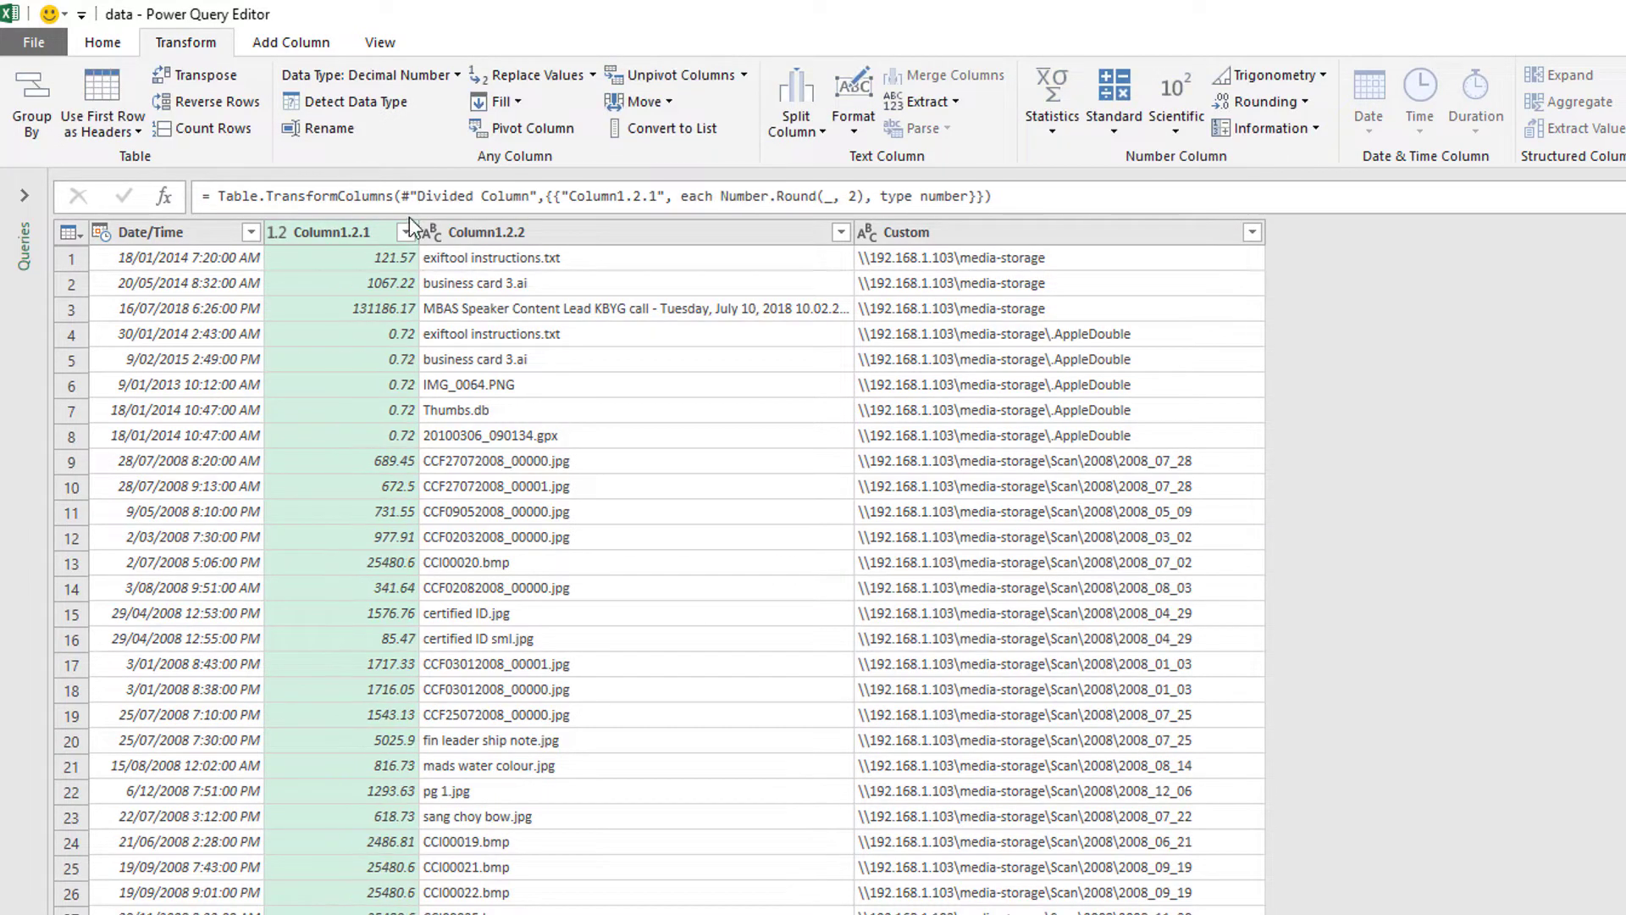
Rename Column1.2.1 as Size kb and Column1.2.2 as File Name.
{"action": "double_click", "coordinate": [364, 233]}
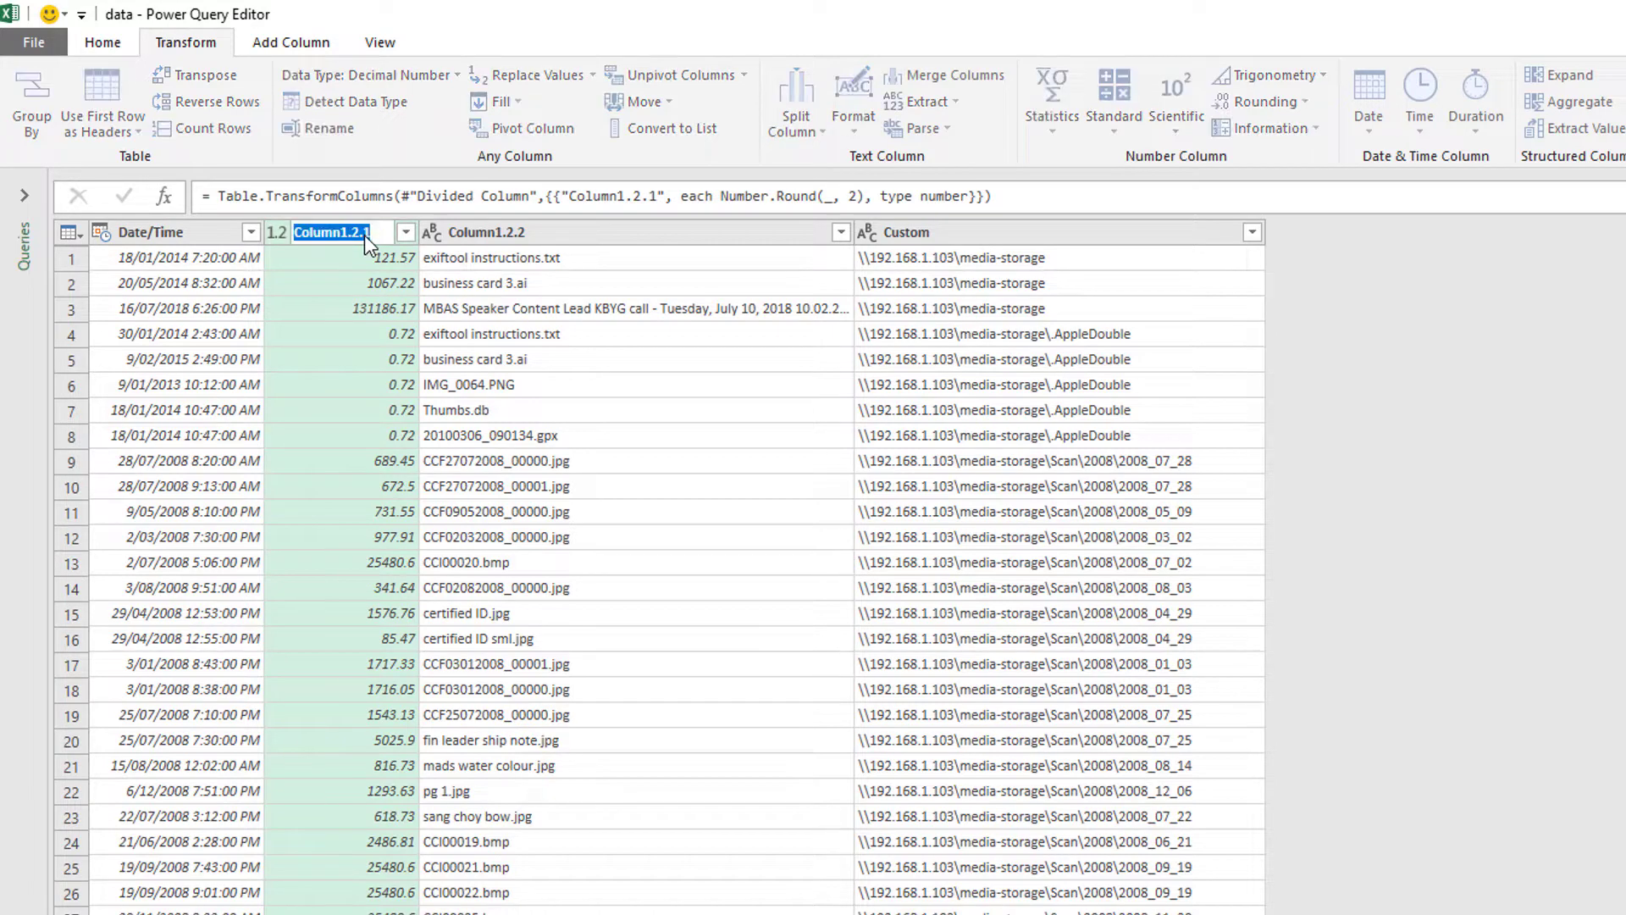
{"action": "type", "text": "Size kb"}
{"action": "key", "text": "Return"}
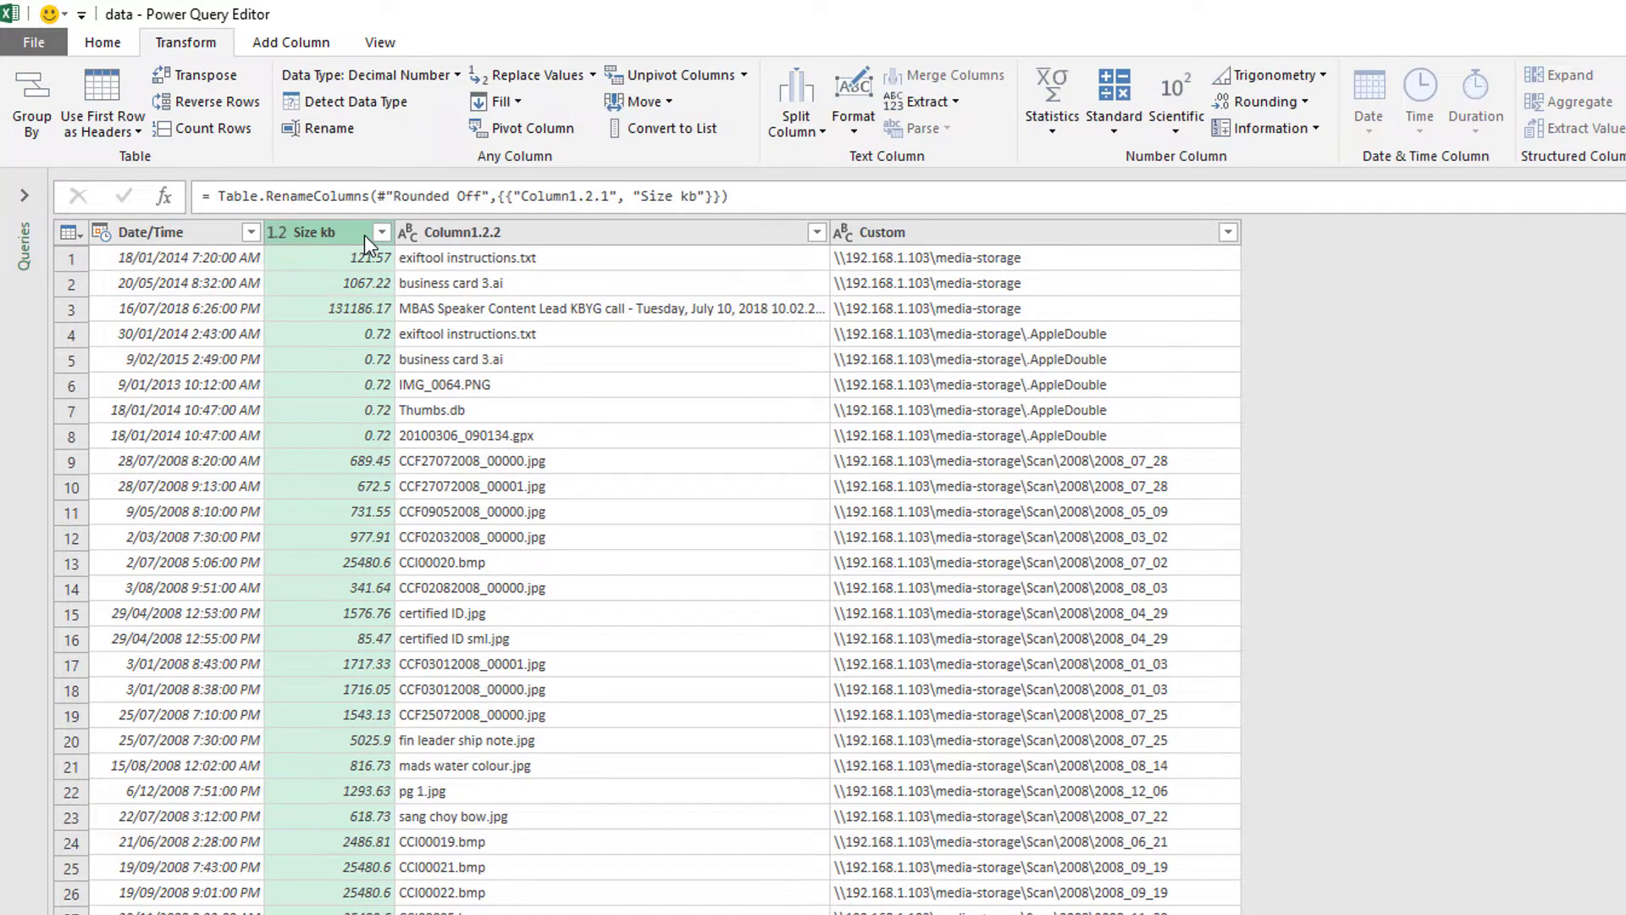
{"action": "double_click", "coordinate": [536, 229]}
{"action": "type", "text": "F"}
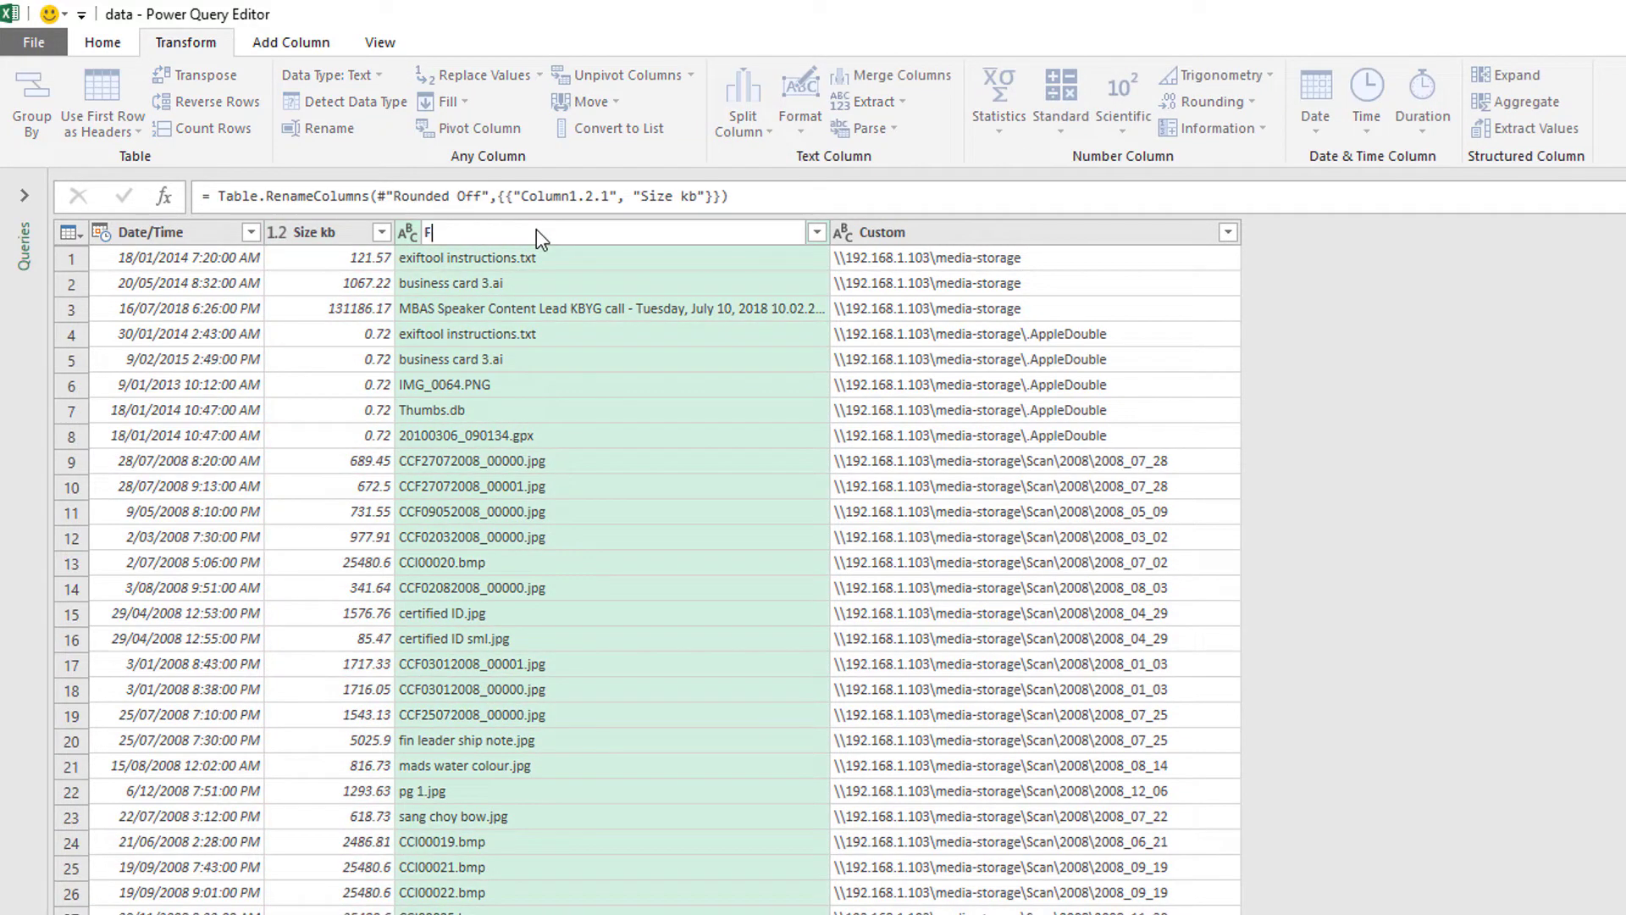
{"action": "type", "text": "ile Name"}
{"action": "key", "text": "Return"}
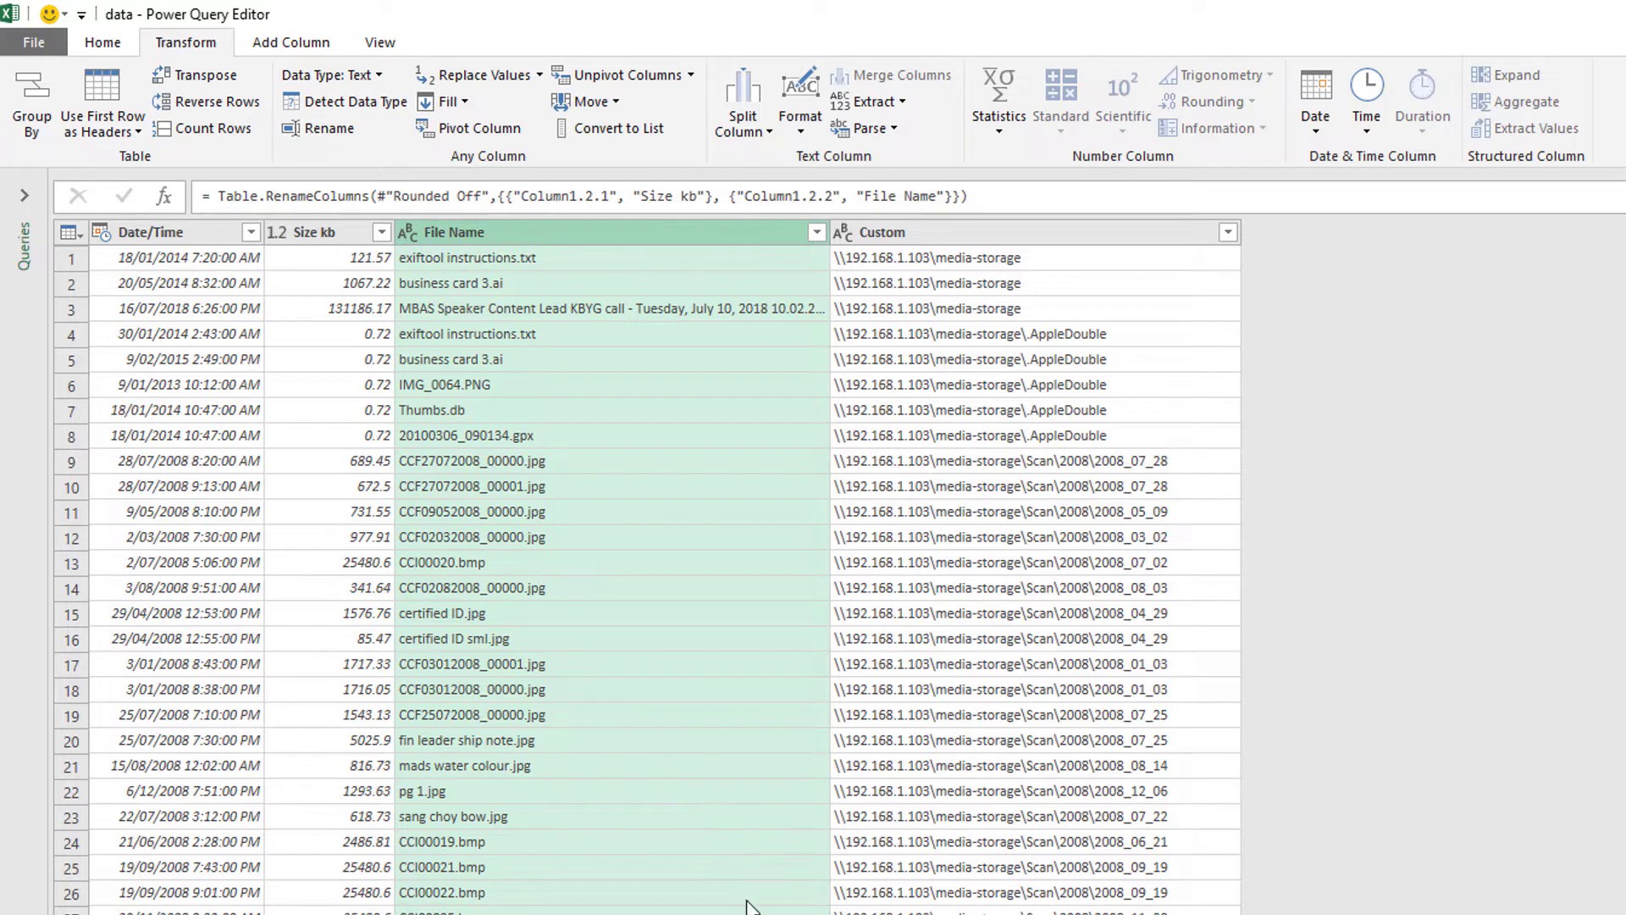
Rename the Custom column as Path, and close and load the query to the worksheet.
{"action": "double_click", "coordinate": [960, 239]}
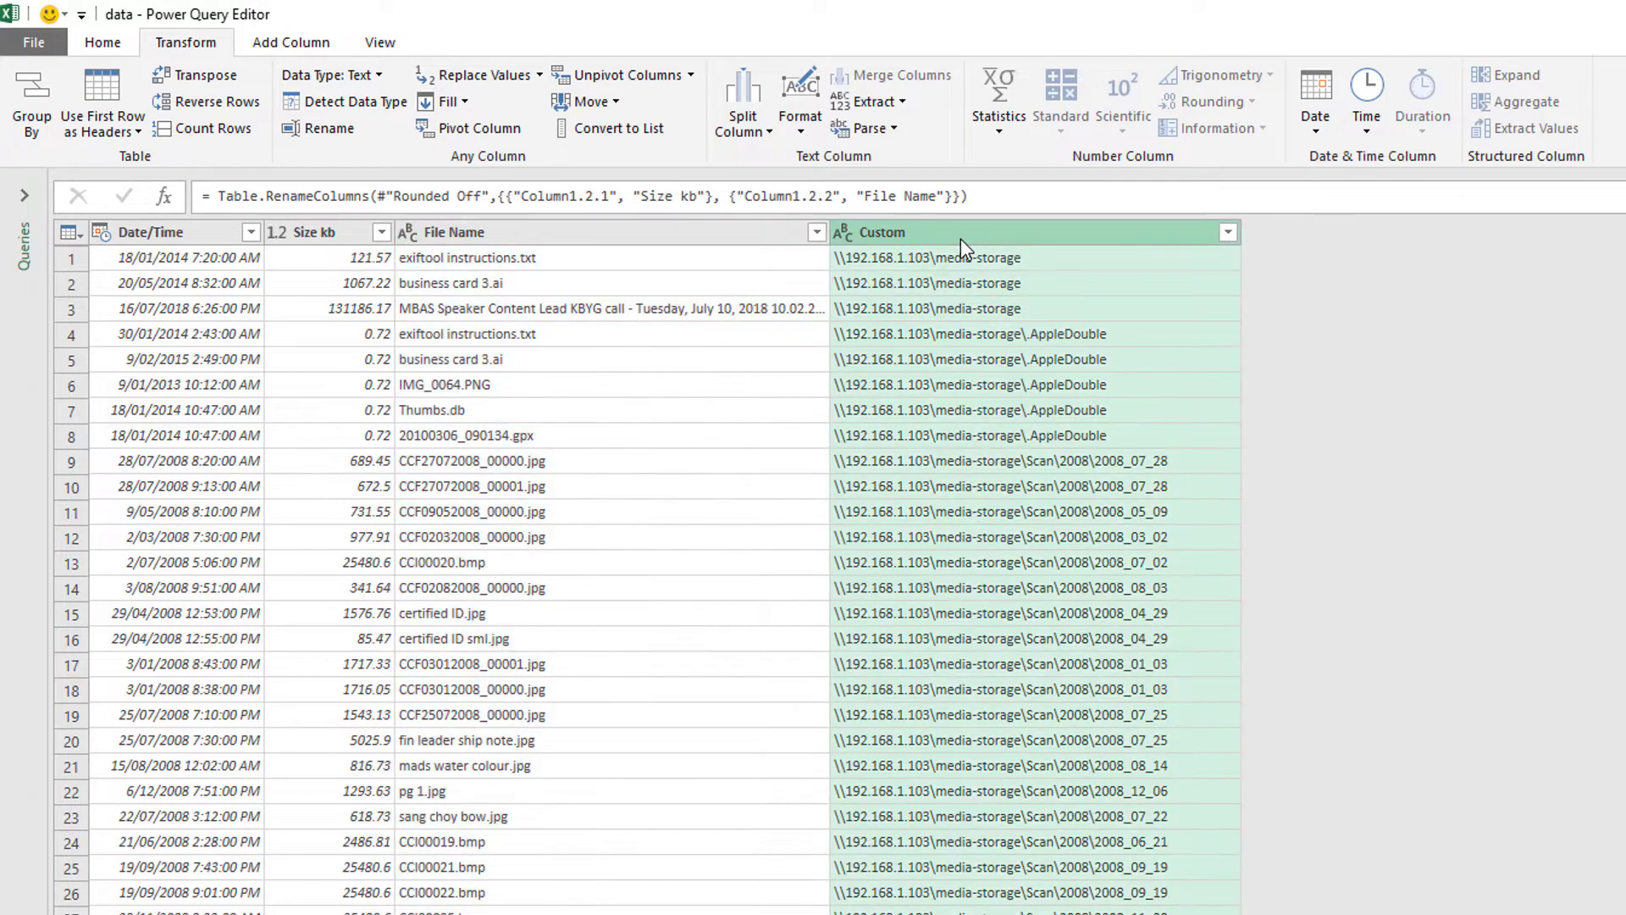
{"action": "type", "text": "Path"}
{"action": "key", "text": "Return"}
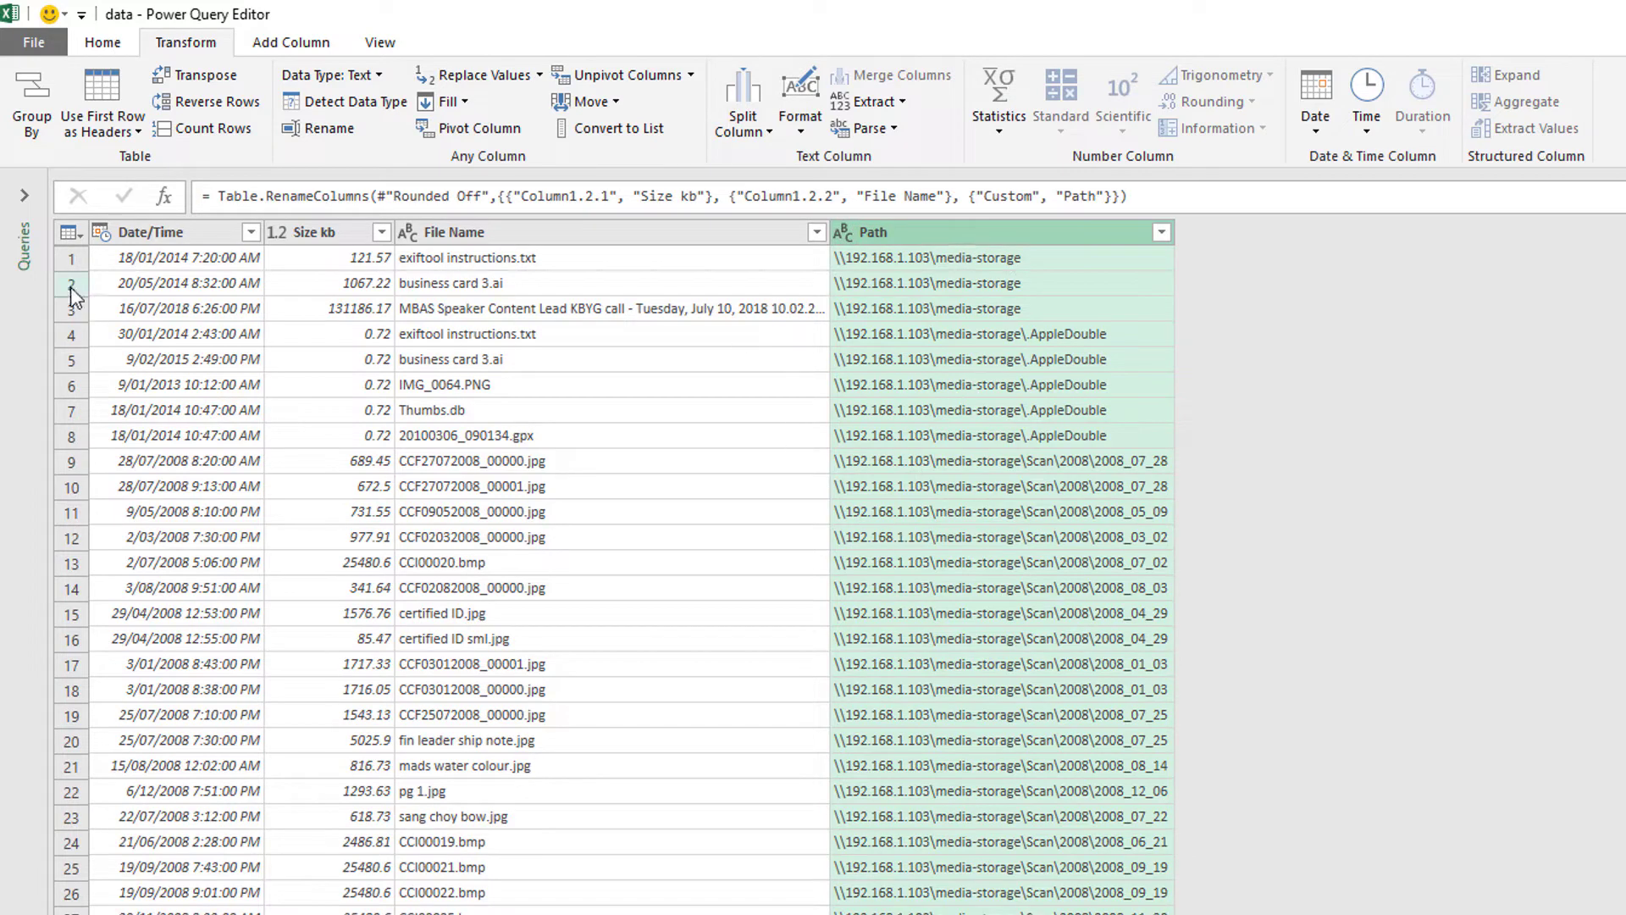
{"action": "left_click", "coordinate": [33, 42]}
{"action": "left_click", "coordinate": [85, 89]}
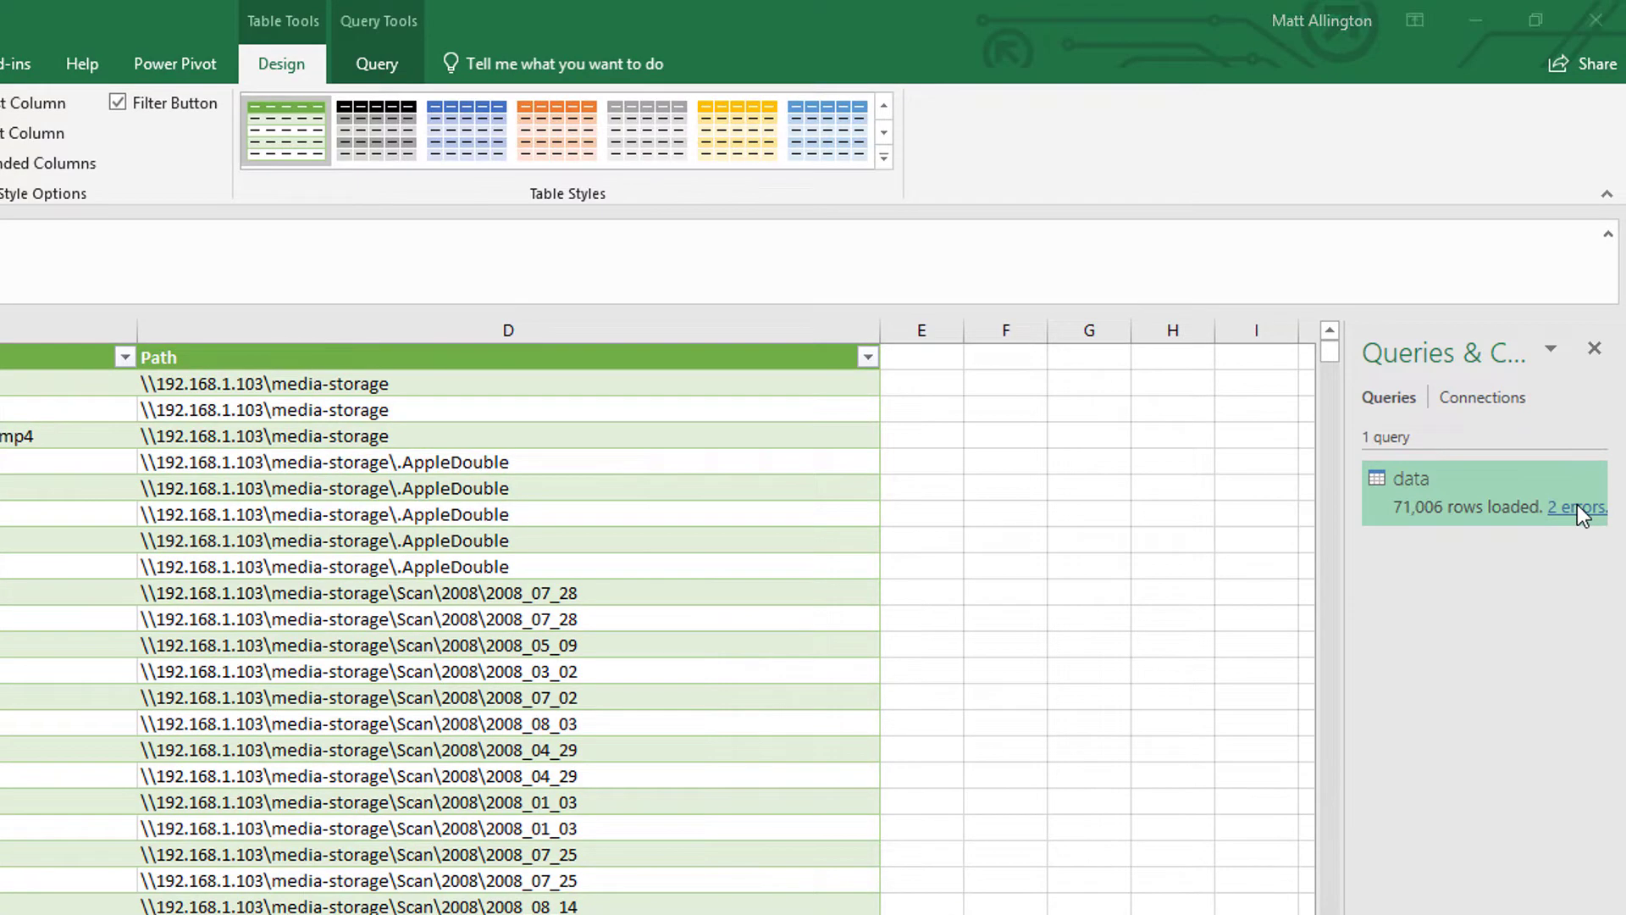
Open the error rows of the data query and read the details of the first row's Date/Time error.
{"action": "mouse_move", "coordinate": [1594, 327]}
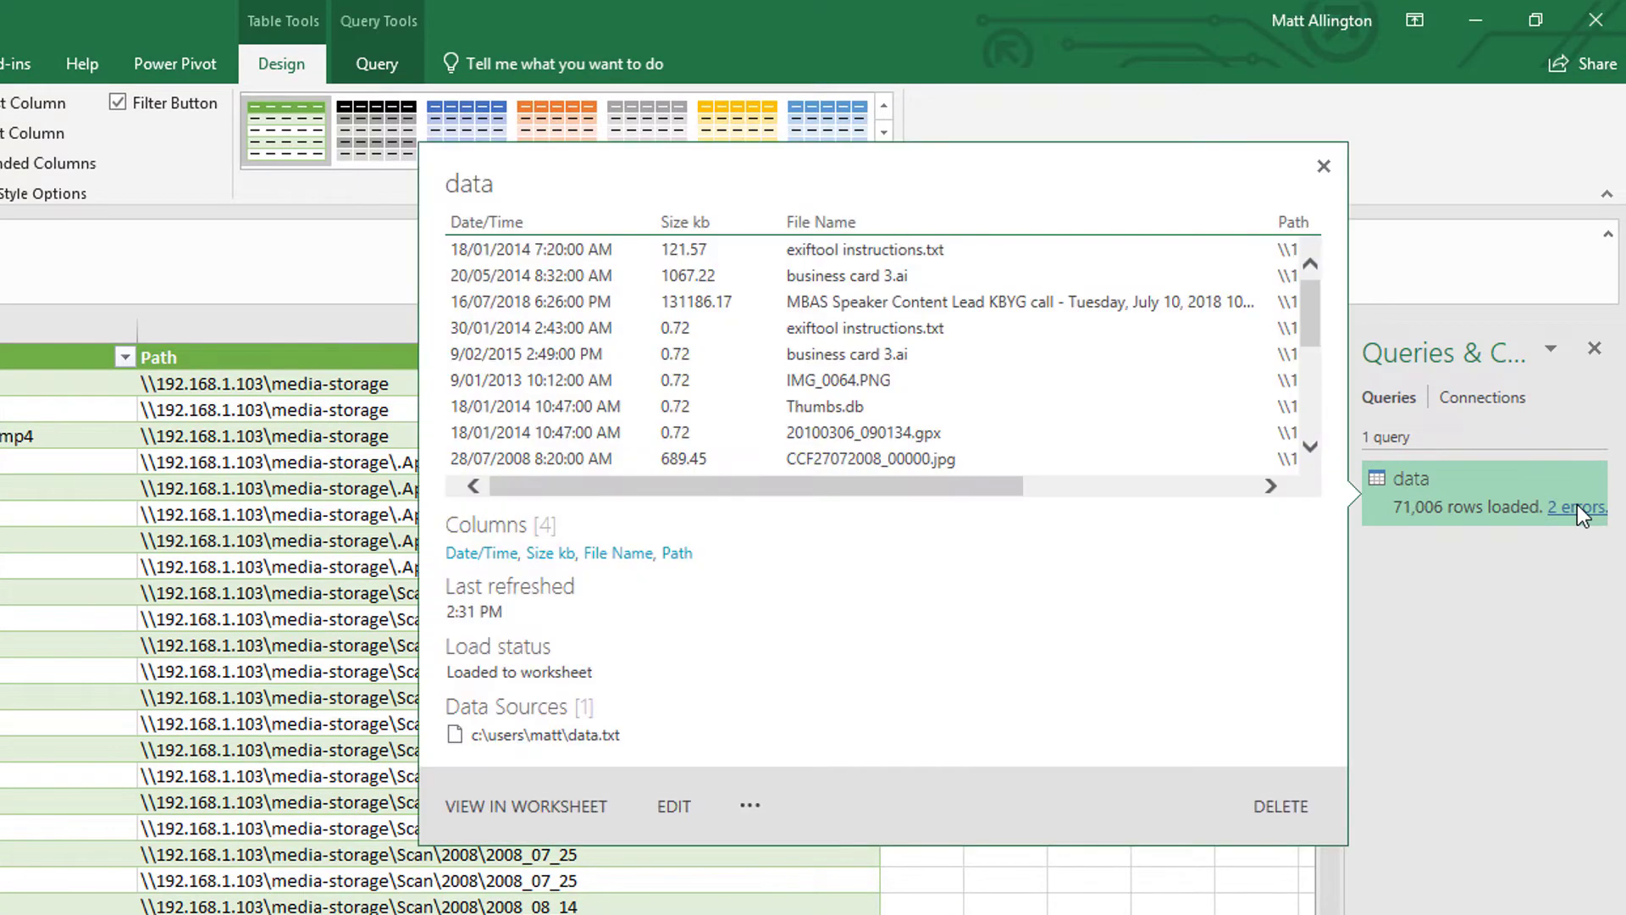
{"action": "left_click", "coordinate": [1577, 504]}
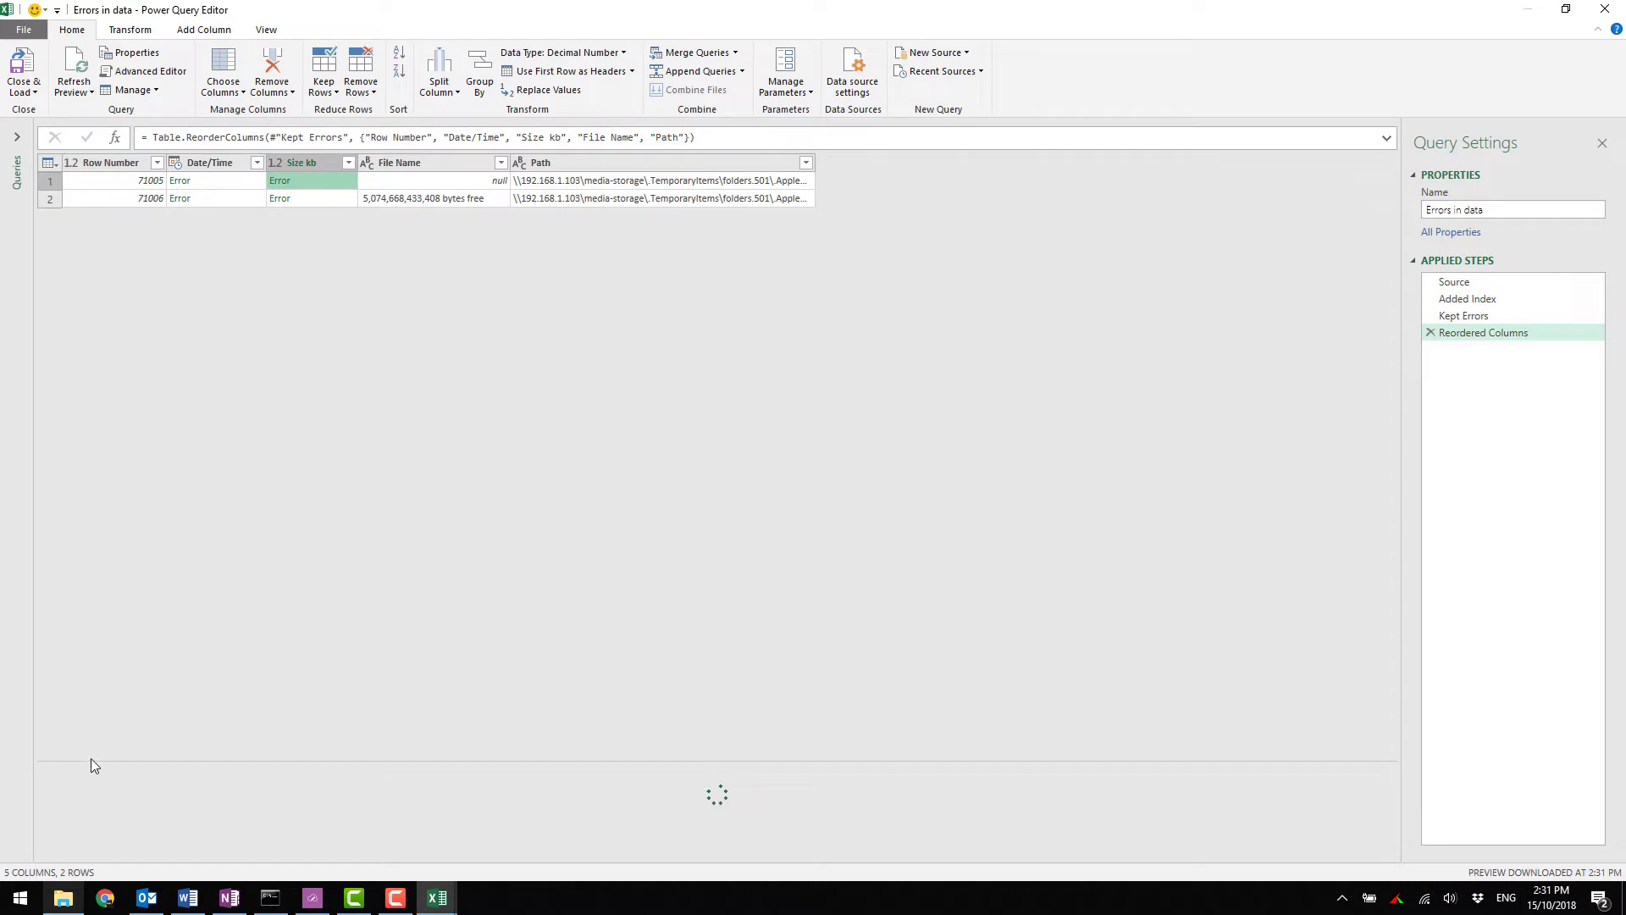
{"action": "left_click", "coordinate": [243, 190]}
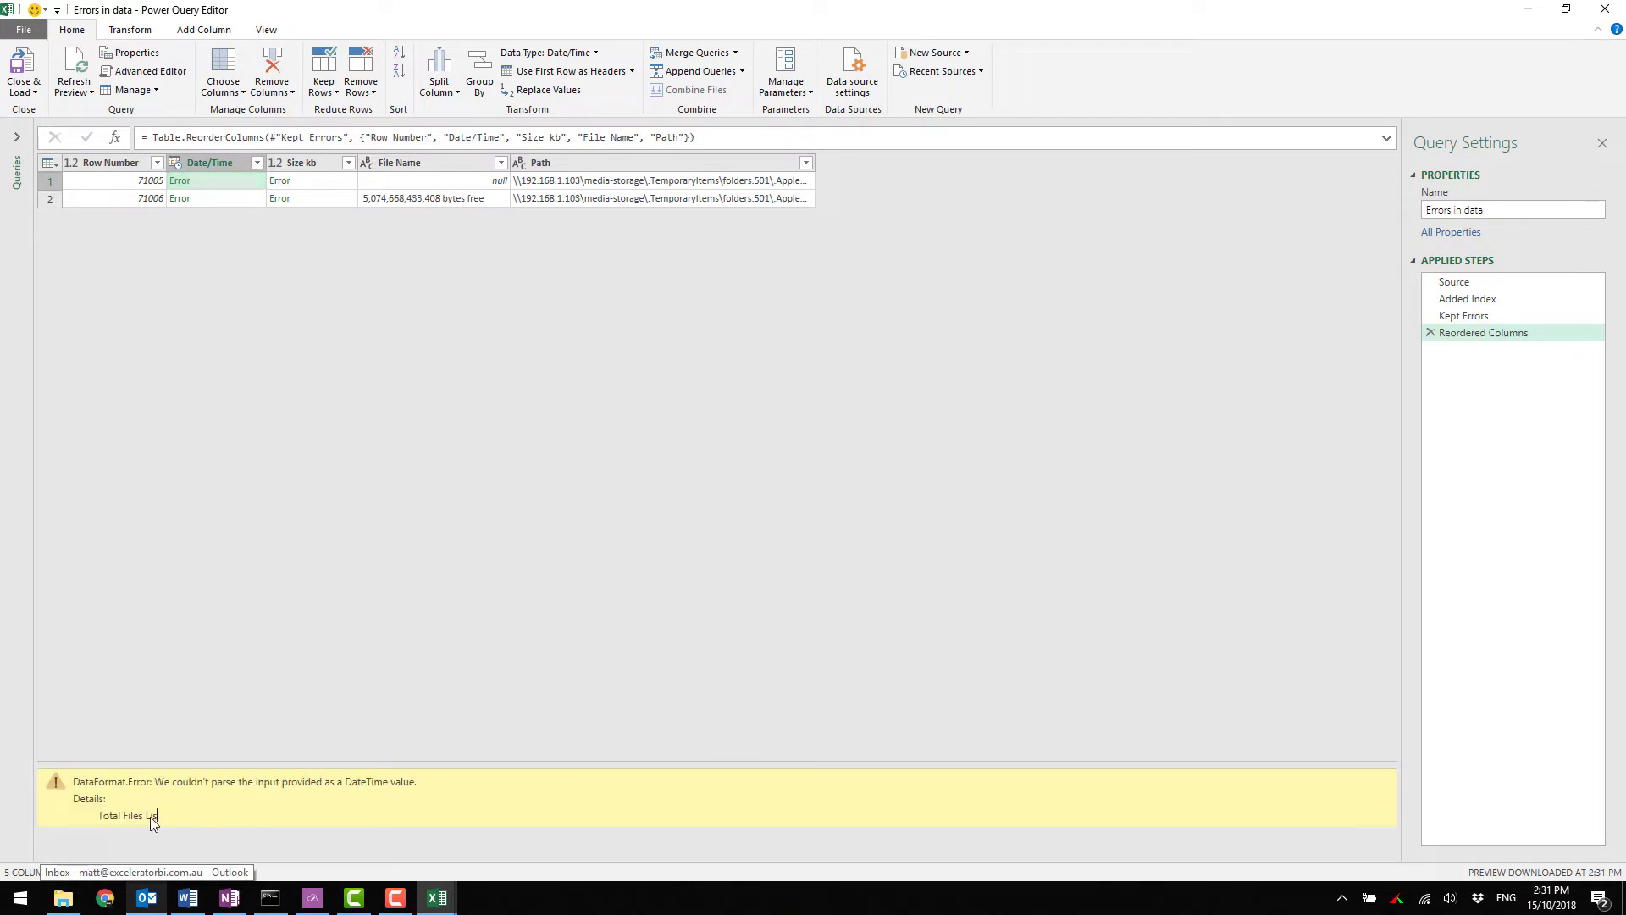
{"action": "left_click", "coordinate": [199, 822]}
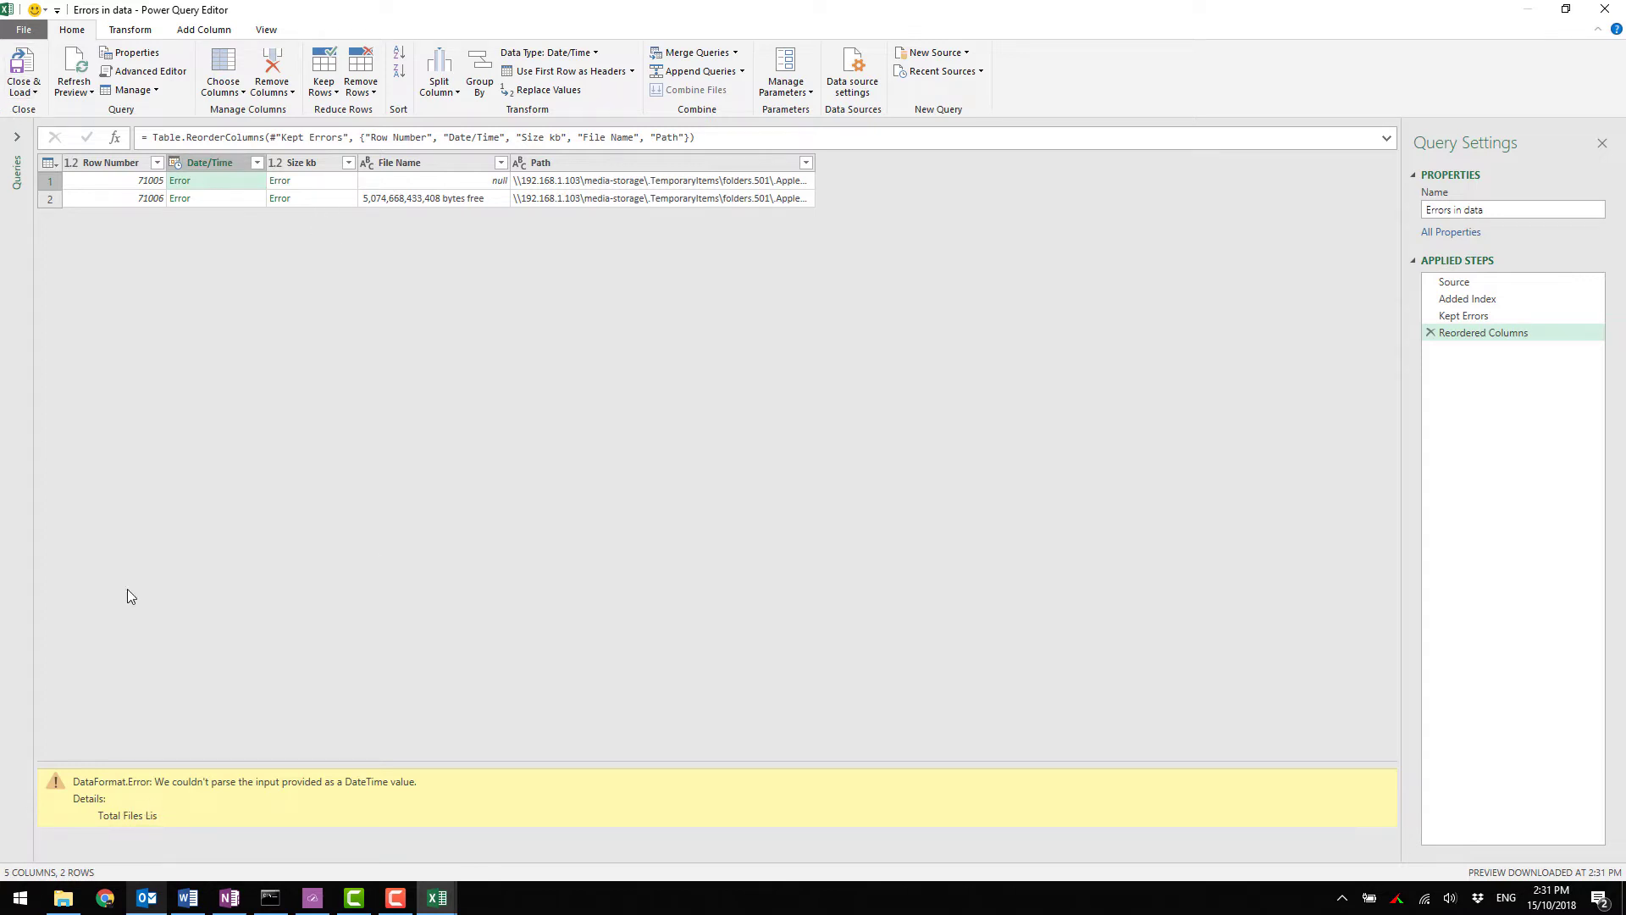
Open data.txt in Notepad, examine the Total Files Listed lines at the end of the file, and return to the query editor.
{"action": "left_click", "coordinate": [63, 897]}
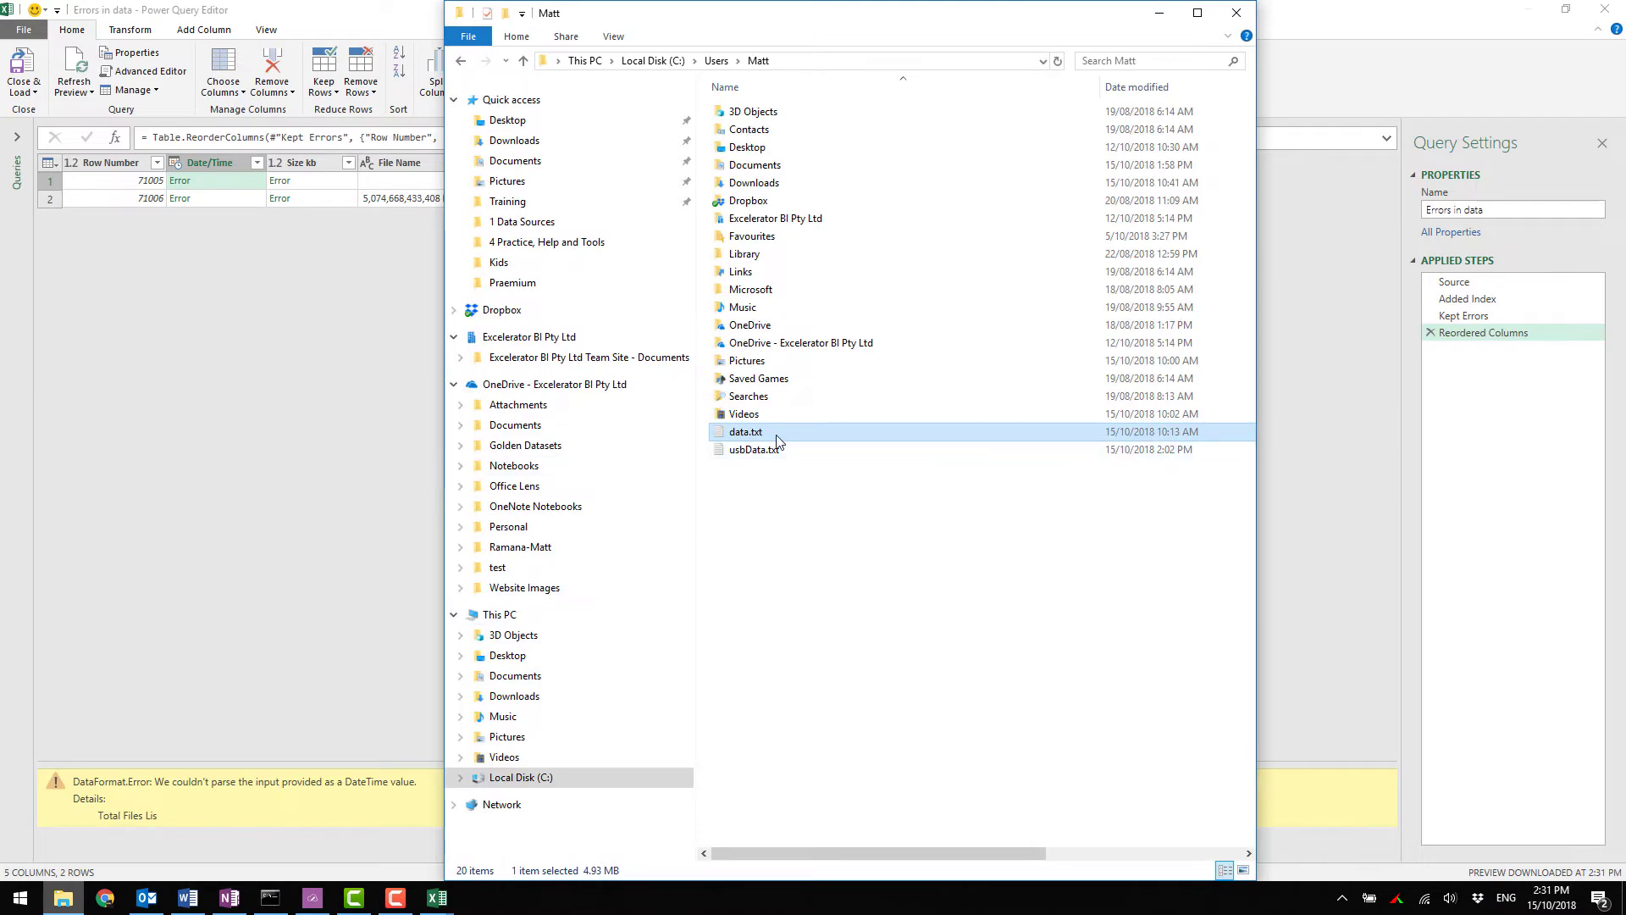
{"action": "double_click", "coordinate": [776, 437]}
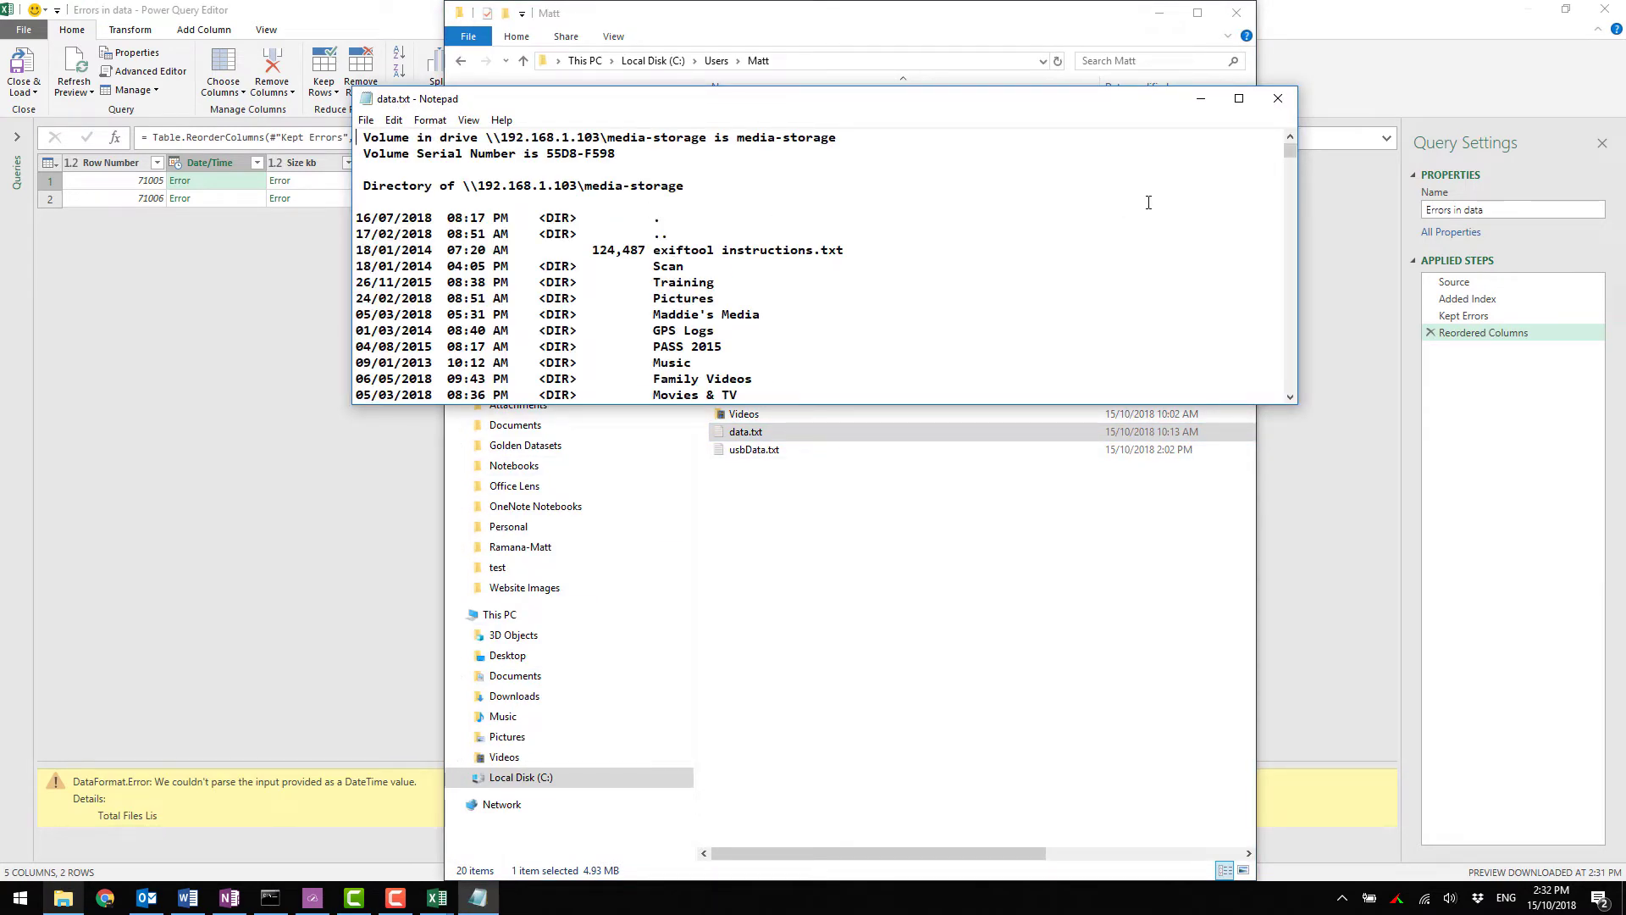
{"action": "left_click_drag", "start_coordinate": [1288, 151], "coordinate": [1286, 401]}
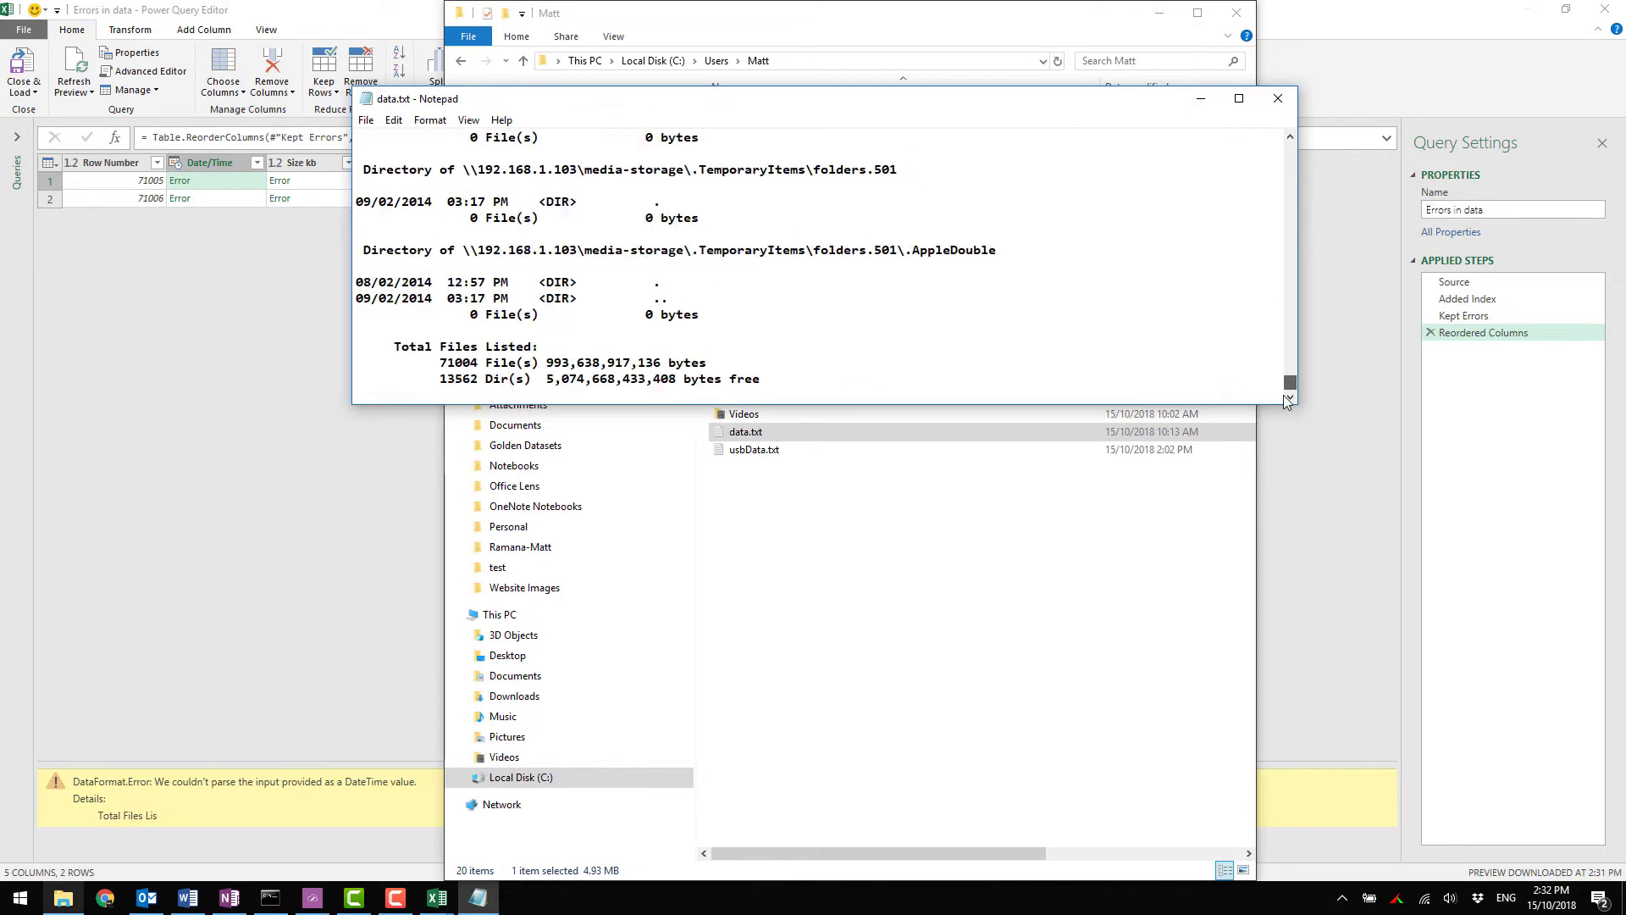
{"action": "left_click", "coordinate": [1000, 396]}
{"action": "left_click_drag", "start_coordinate": [401, 330], "coordinate": [791, 384]}
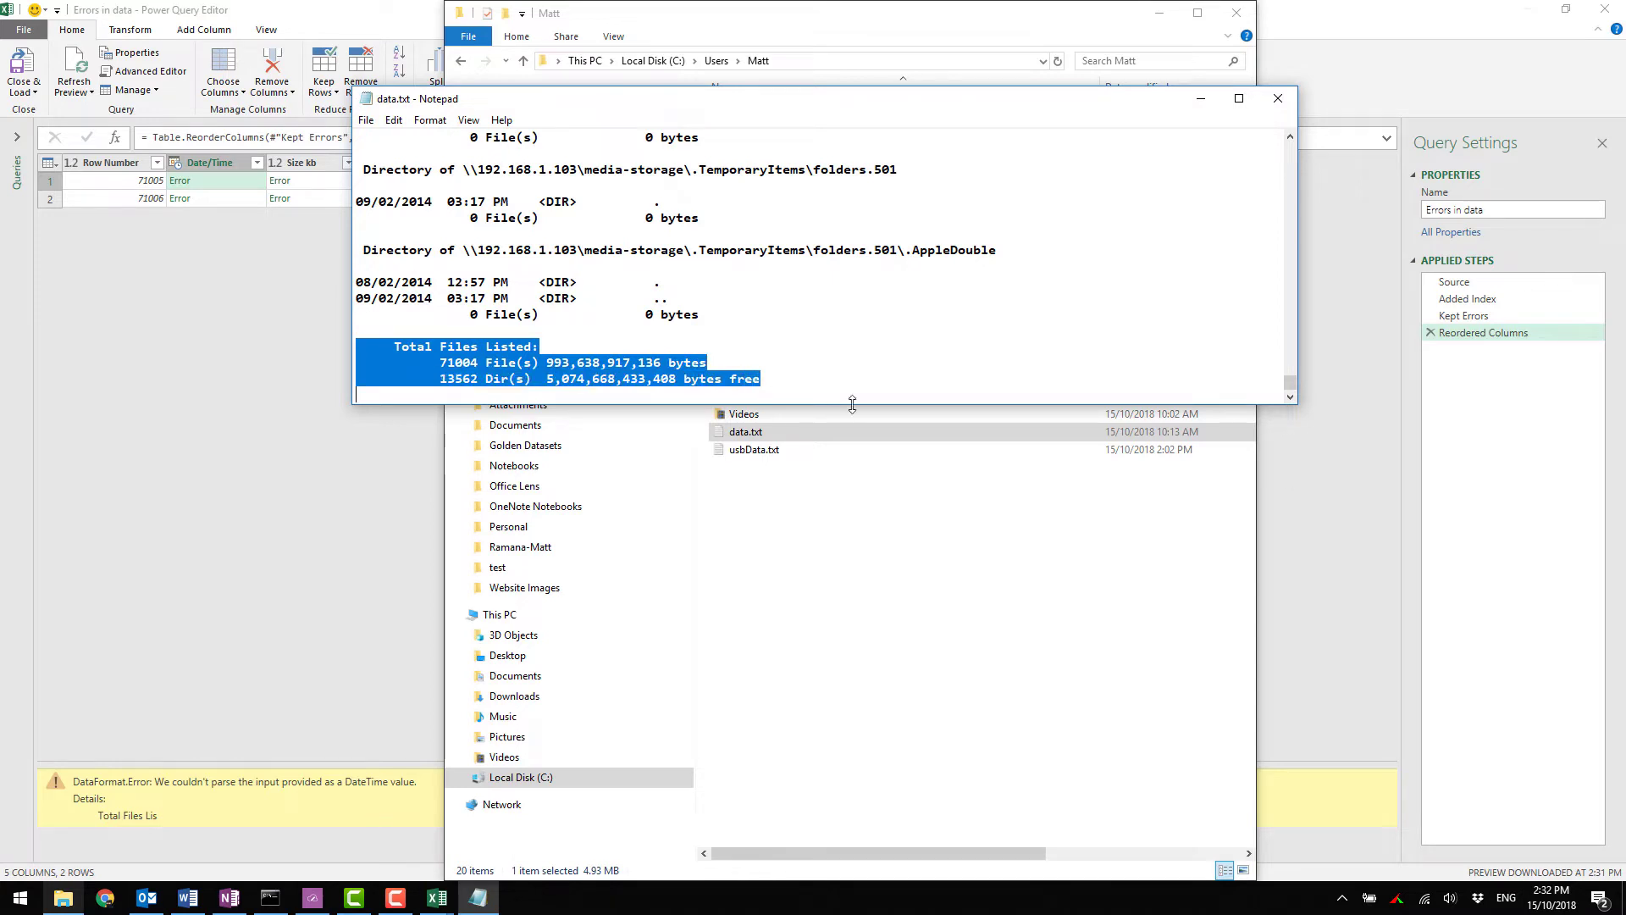
{"action": "left_click", "coordinate": [1278, 99]}
{"action": "left_click", "coordinate": [110, 223]}
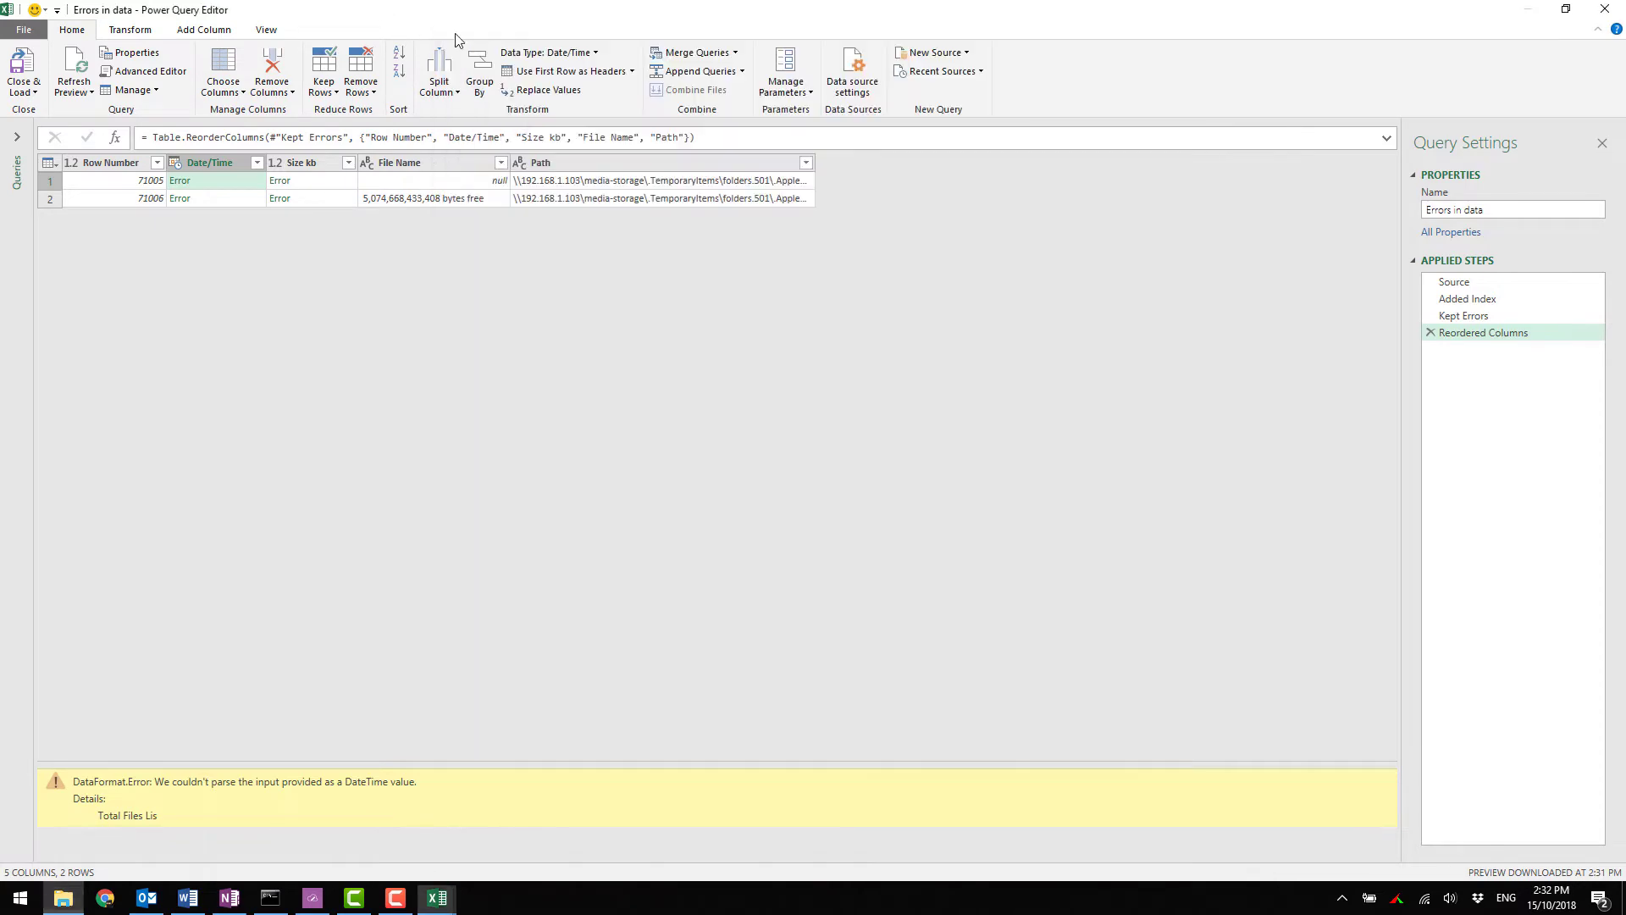
In the data query, remove the bottom 4 rows right after the Inserted Text Between Delimiters step.
{"action": "left_click", "coordinate": [16, 136]}
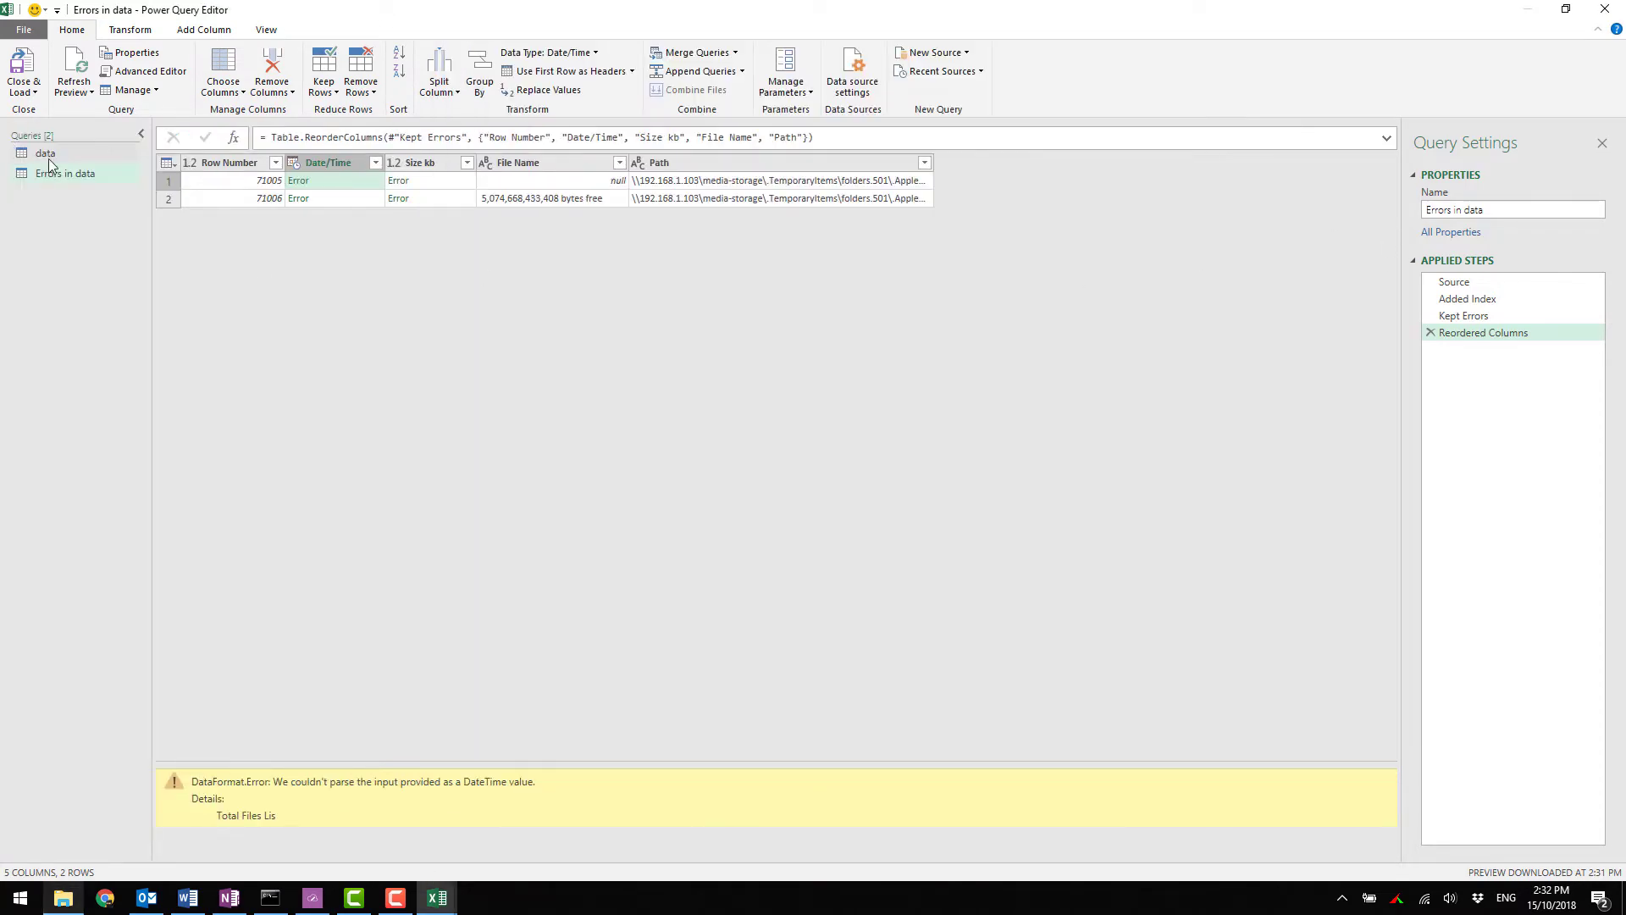
{"action": "left_click", "coordinate": [46, 154]}
{"action": "left_click", "coordinate": [1490, 299]}
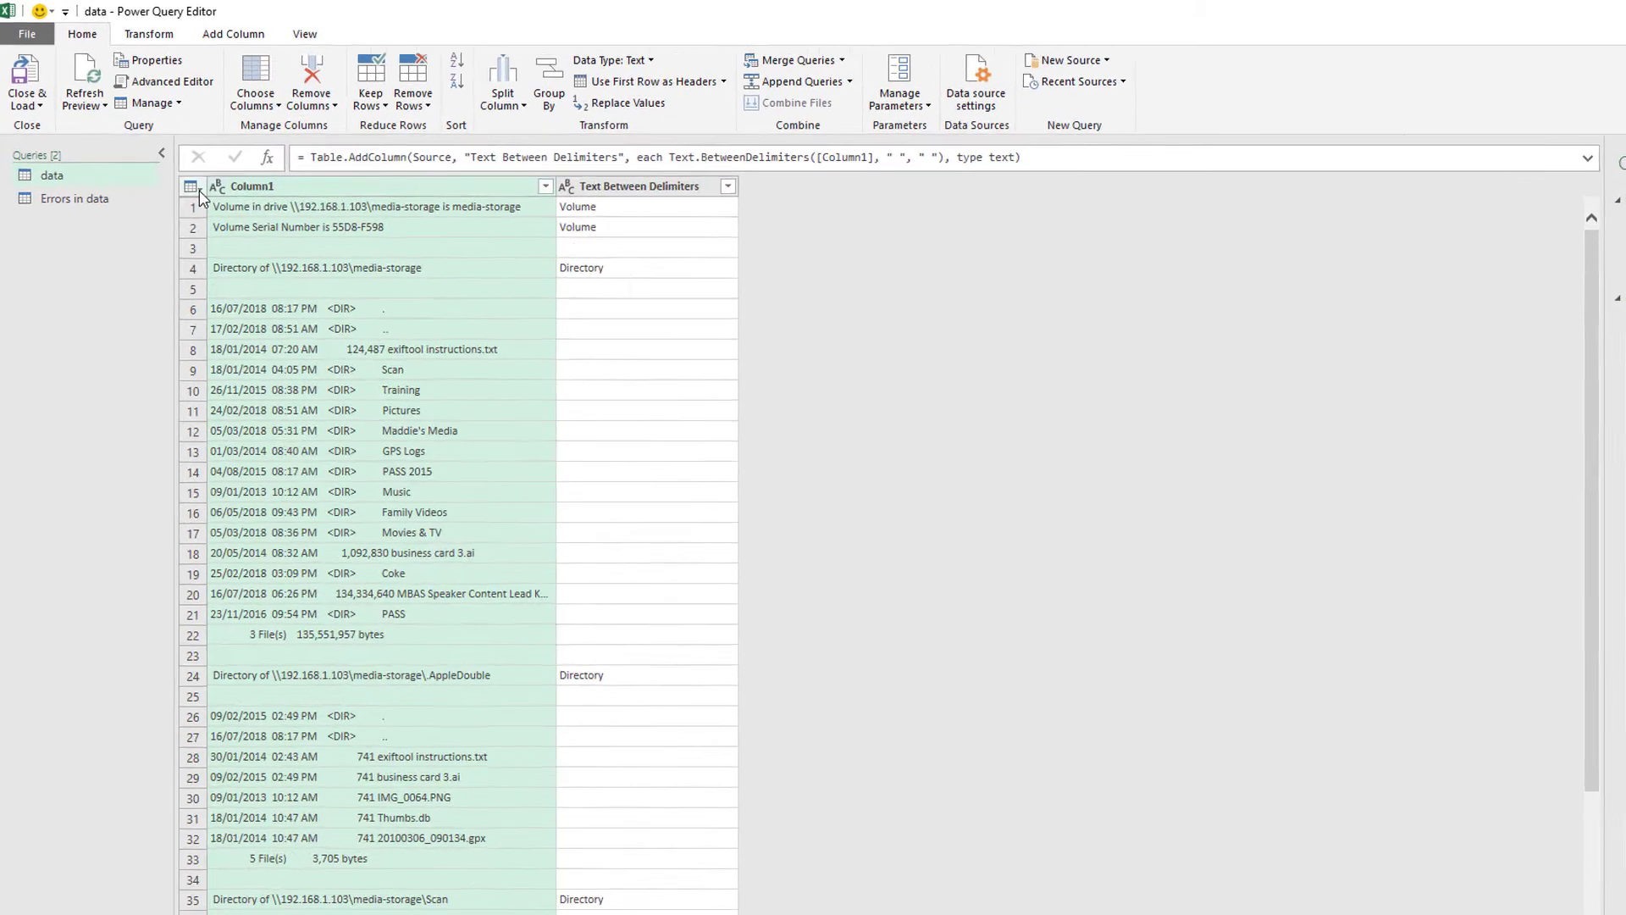
{"action": "left_click", "coordinate": [166, 163]}
{"action": "left_click", "coordinate": [342, 626]}
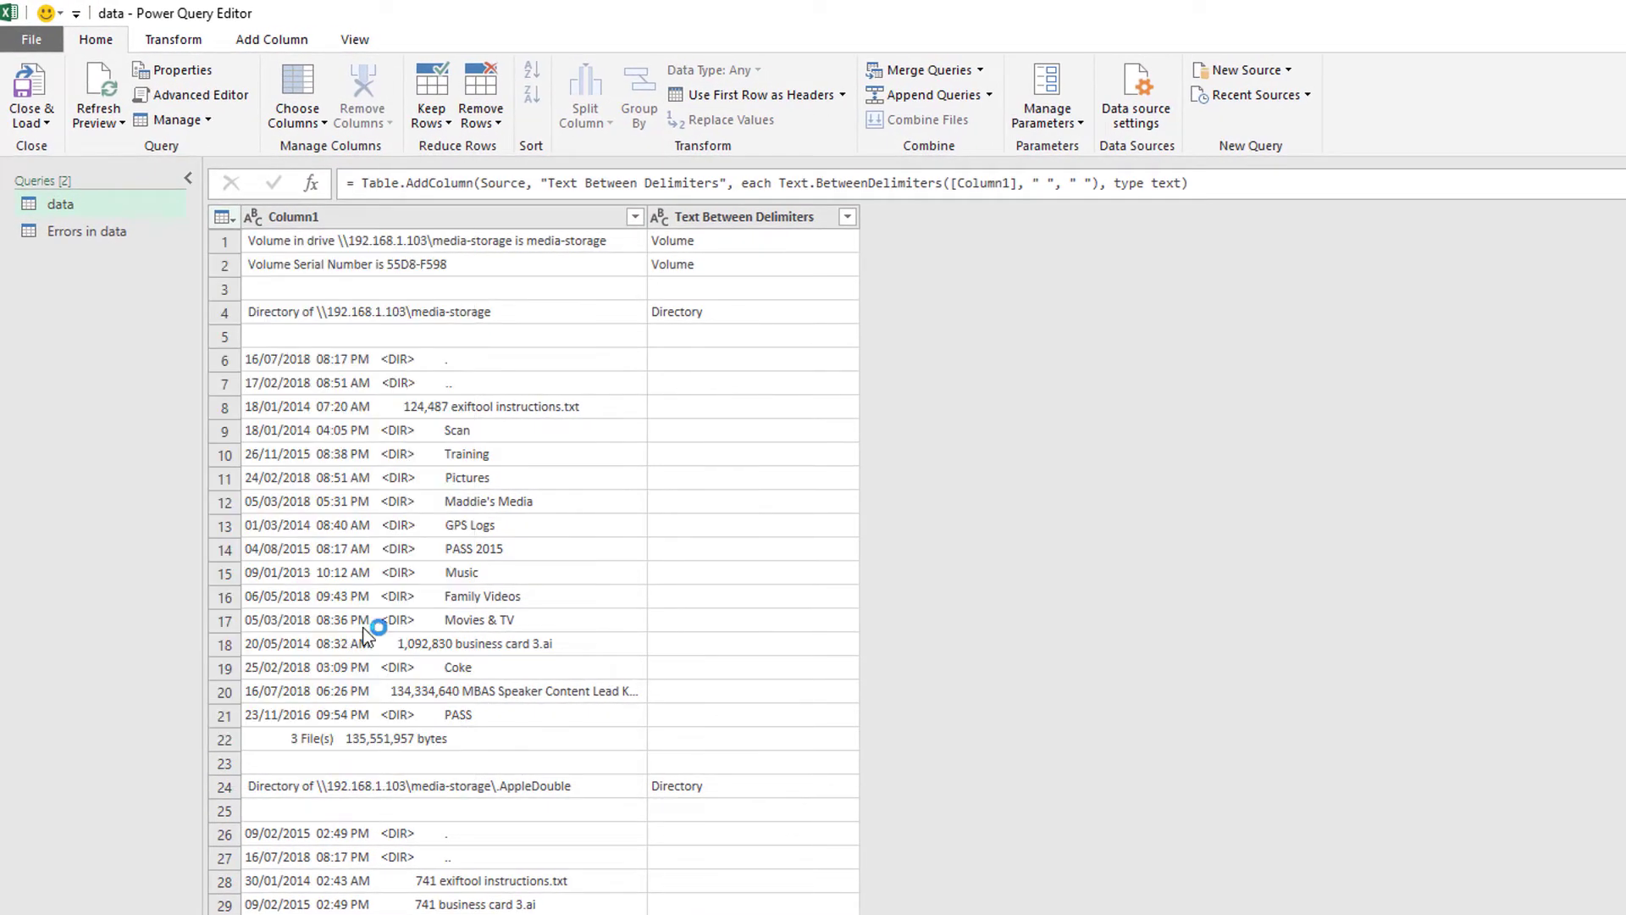
{"action": "left_click", "coordinate": [1194, 638]}
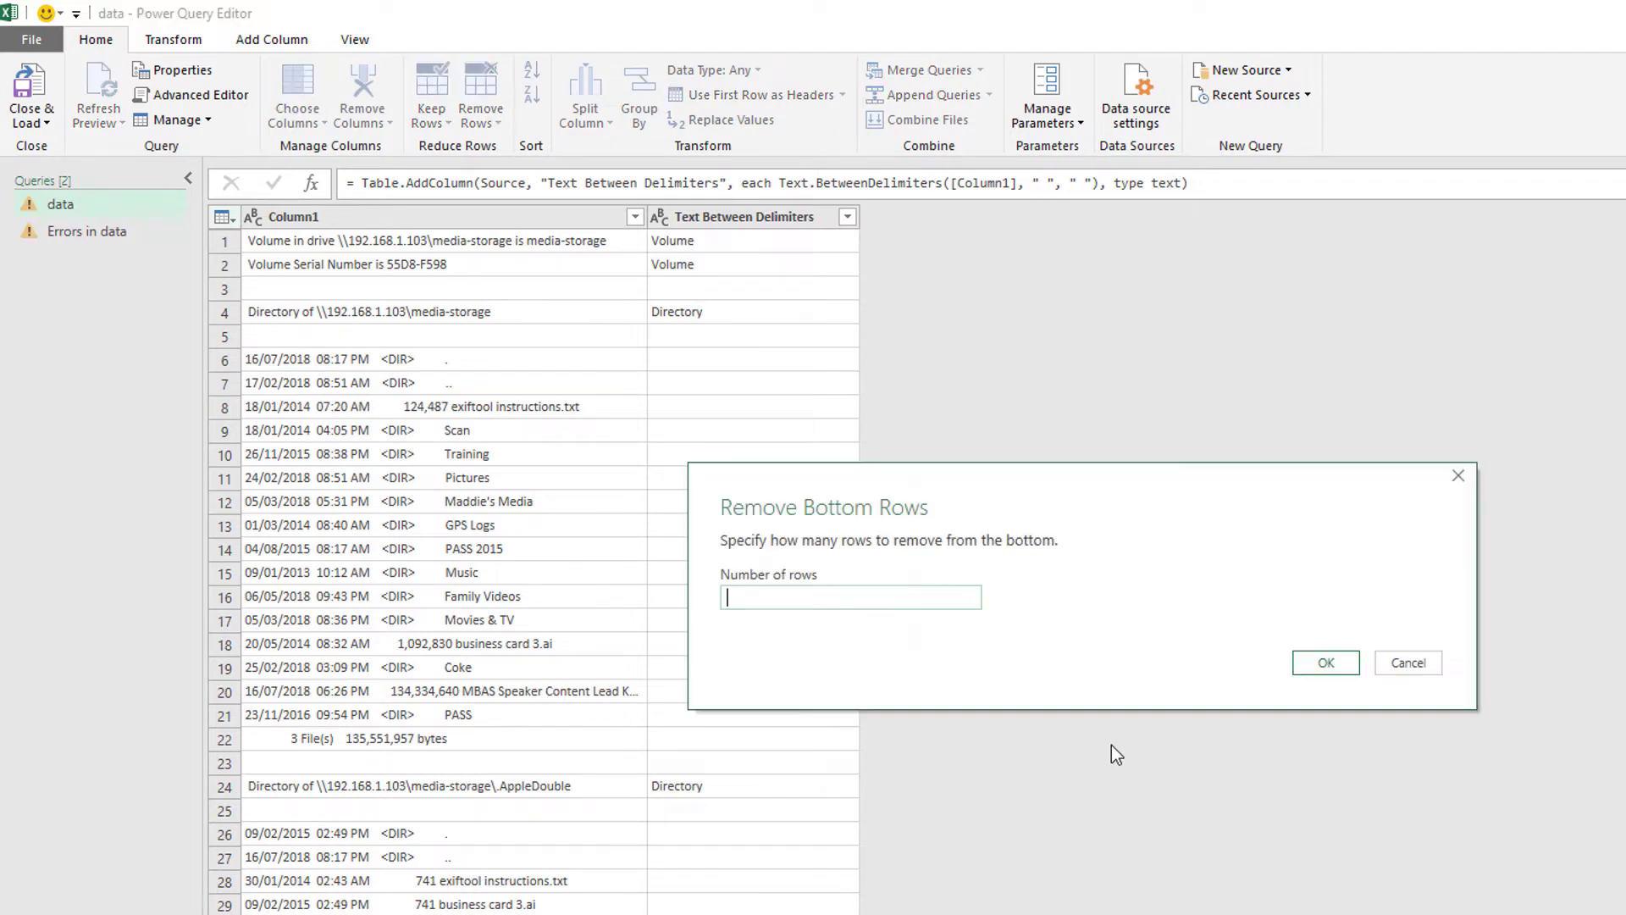
{"action": "type", "text": "4"}
{"action": "left_click", "coordinate": [1326, 663]}
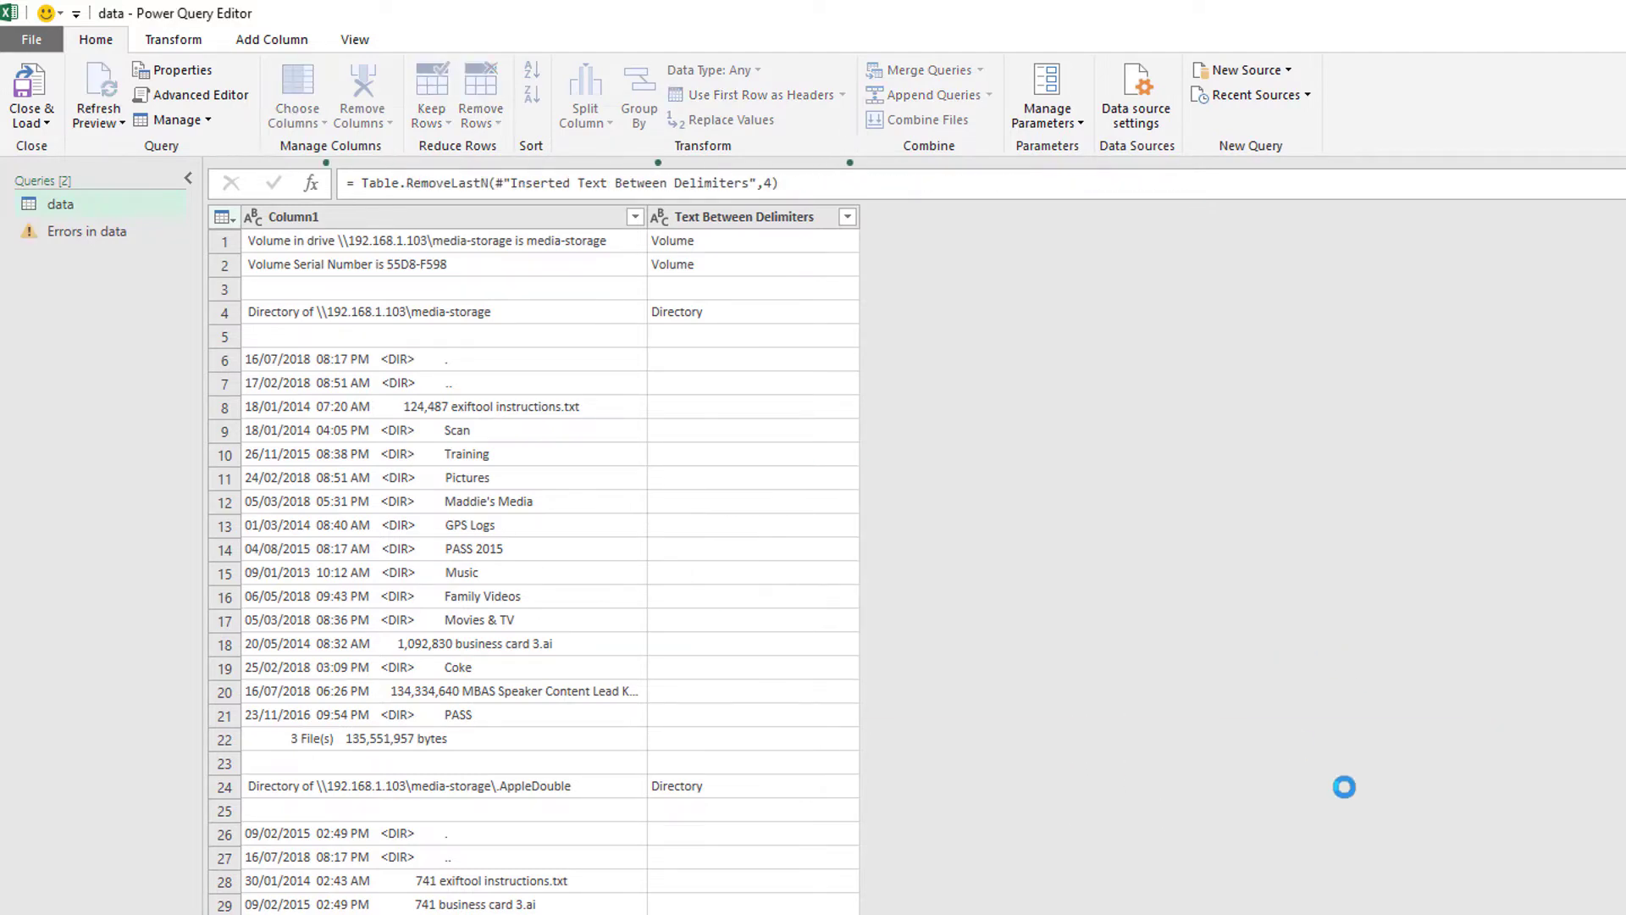
Recheck the Errors in data query, delete it, and close and load the remaining query.
{"action": "left_click", "coordinate": [85, 232]}
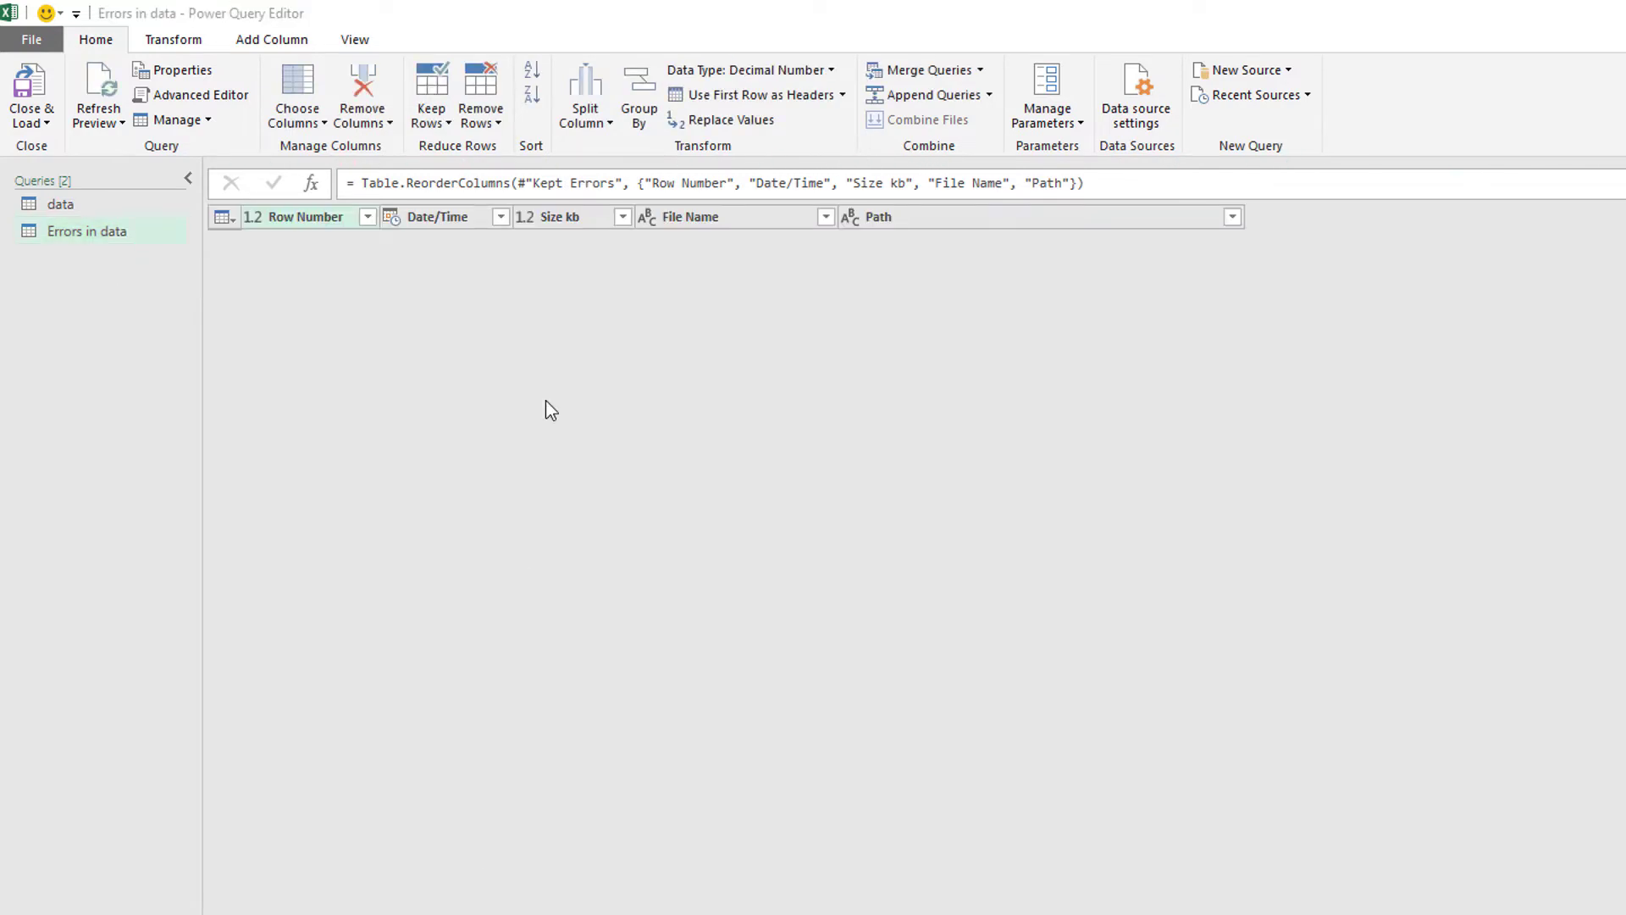
{"action": "right_click", "coordinate": [95, 226]}
{"action": "left_click", "coordinate": [142, 290]}
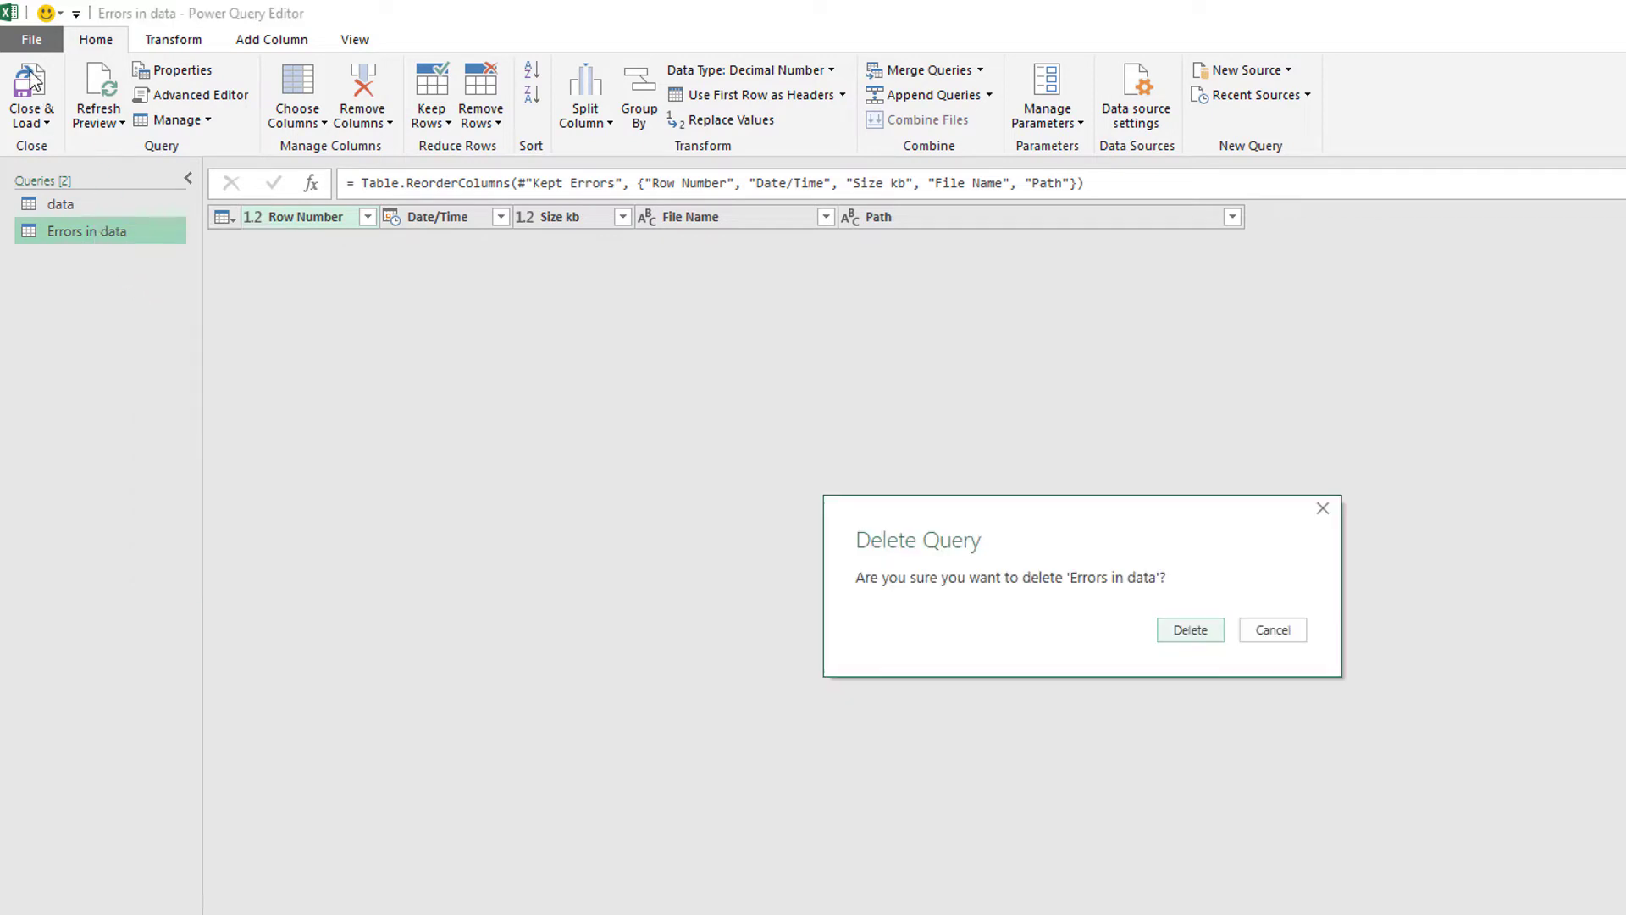
{"action": "left_click", "coordinate": [1177, 633]}
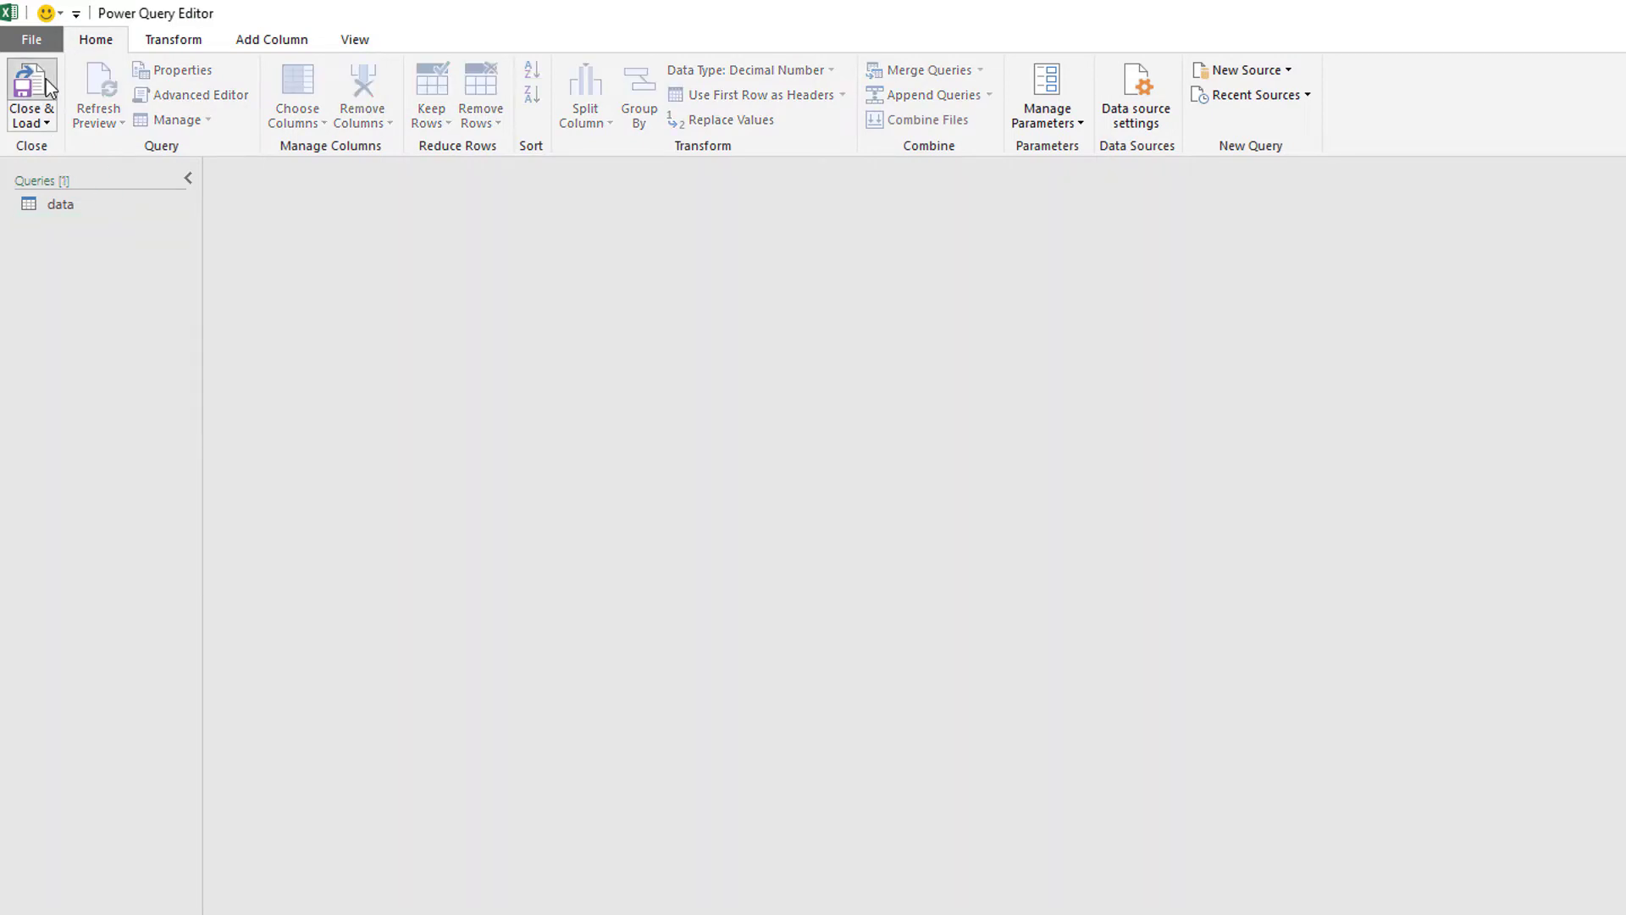
{"action": "left_click", "coordinate": [28, 81]}
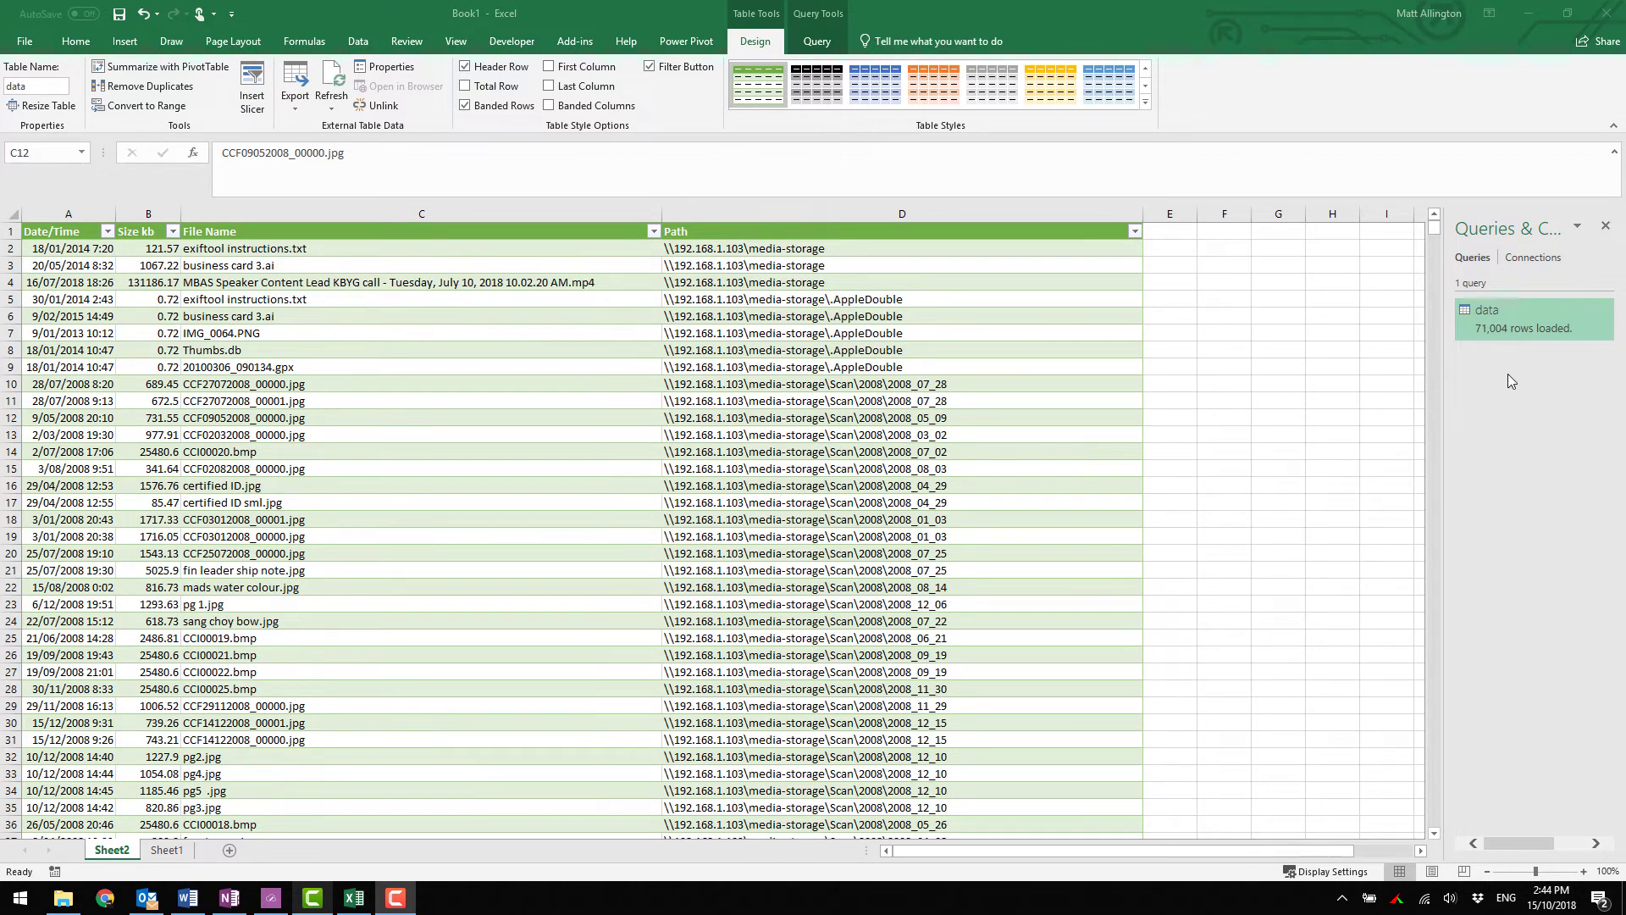
Duplicate the data query and rename the copy as Backup.
{"action": "right_click", "coordinate": [1525, 325]}
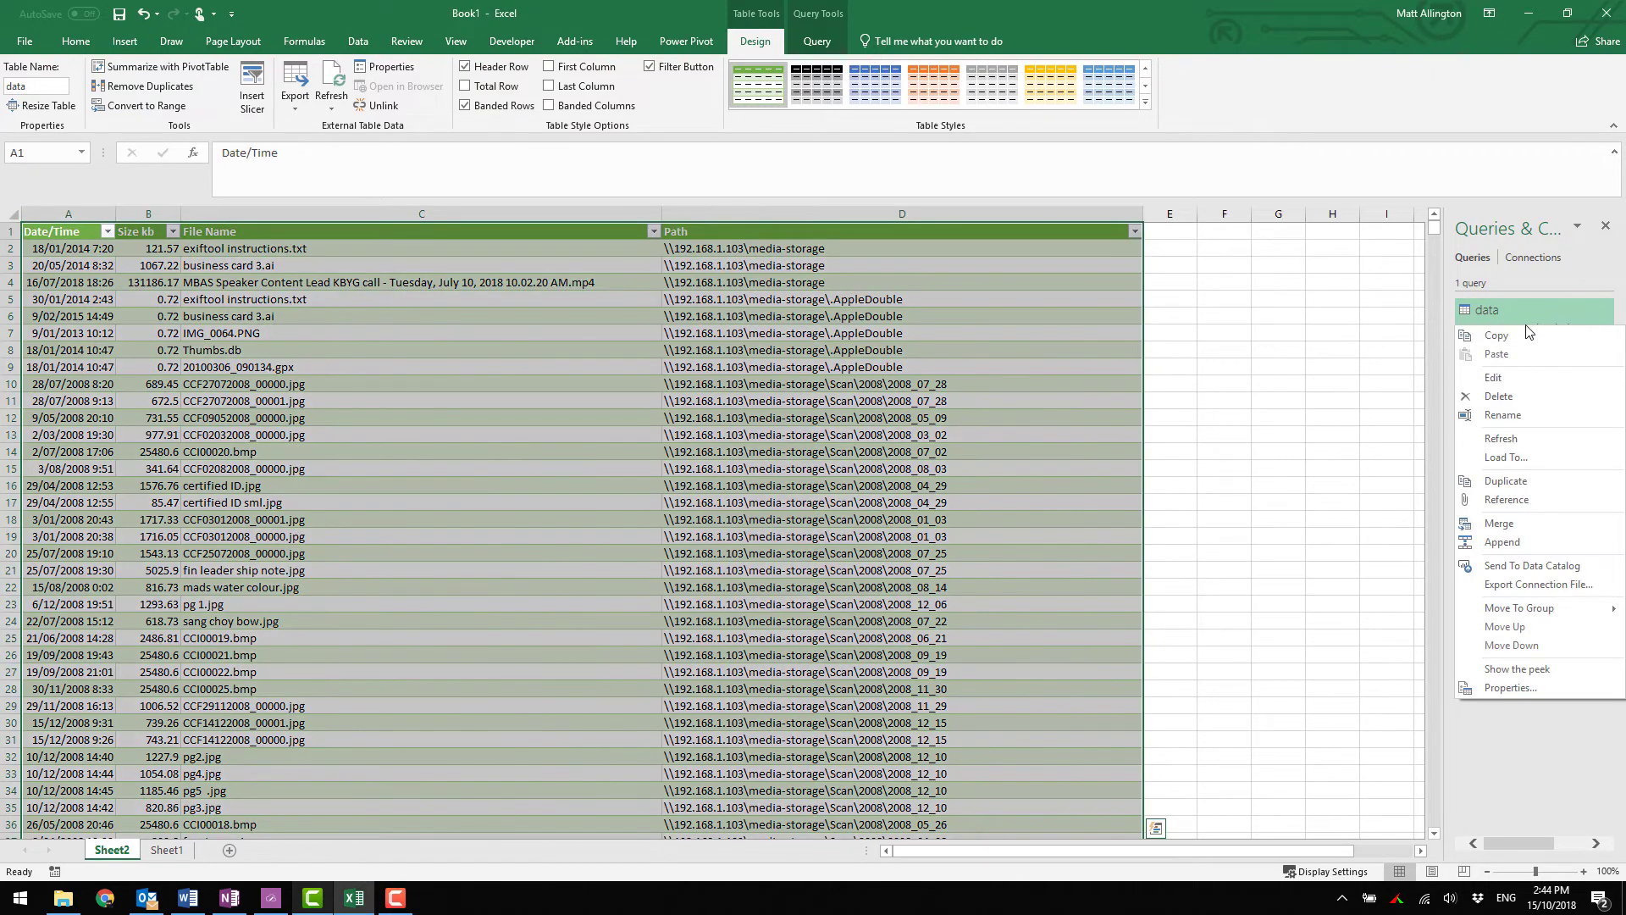
{"action": "left_click", "coordinate": [1516, 480]}
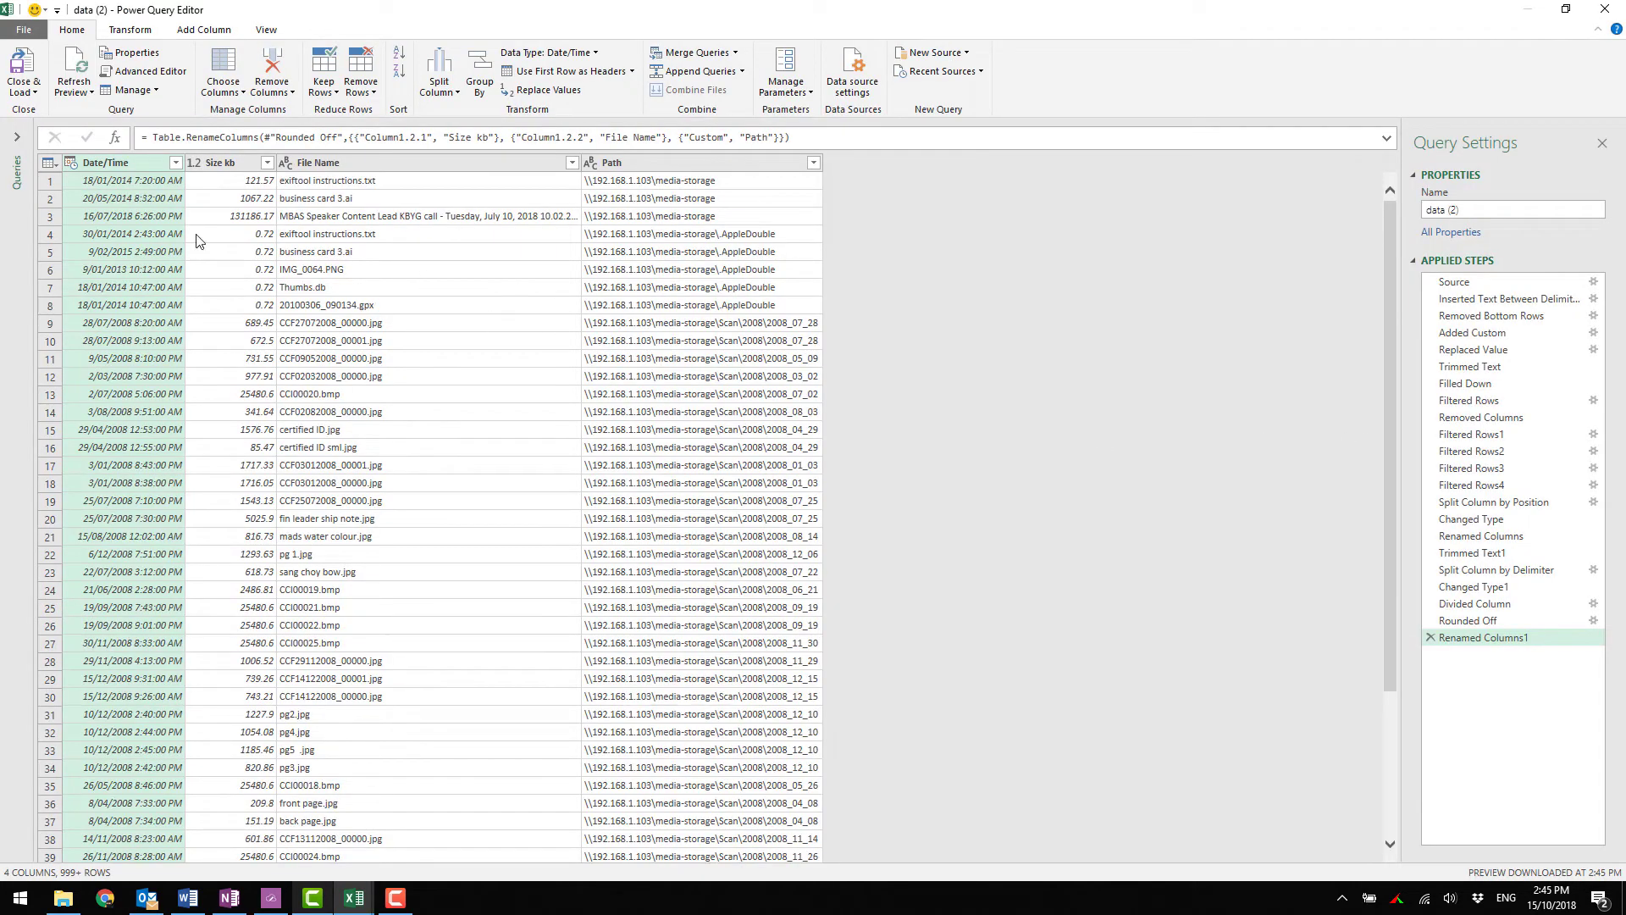
{"action": "left_click", "coordinate": [17, 137]}
{"action": "left_click", "coordinate": [1437, 210]}
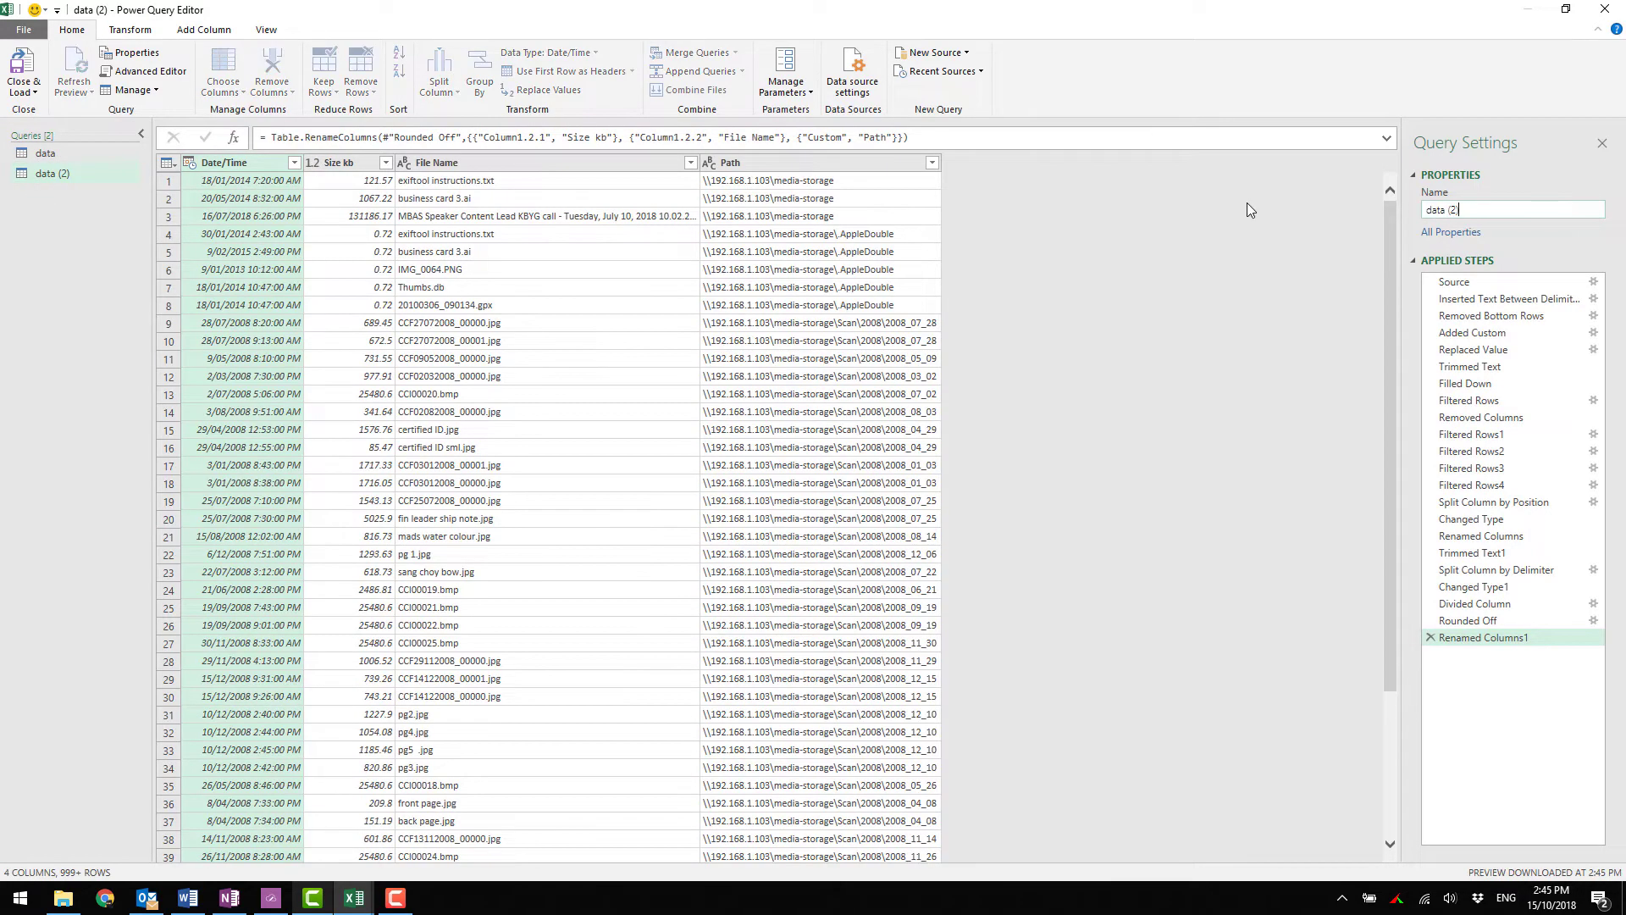
{"action": "key", "text": "ctrl+a"}
{"action": "key", "text": "BackSpace"}
{"action": "type", "text": "Backup"}
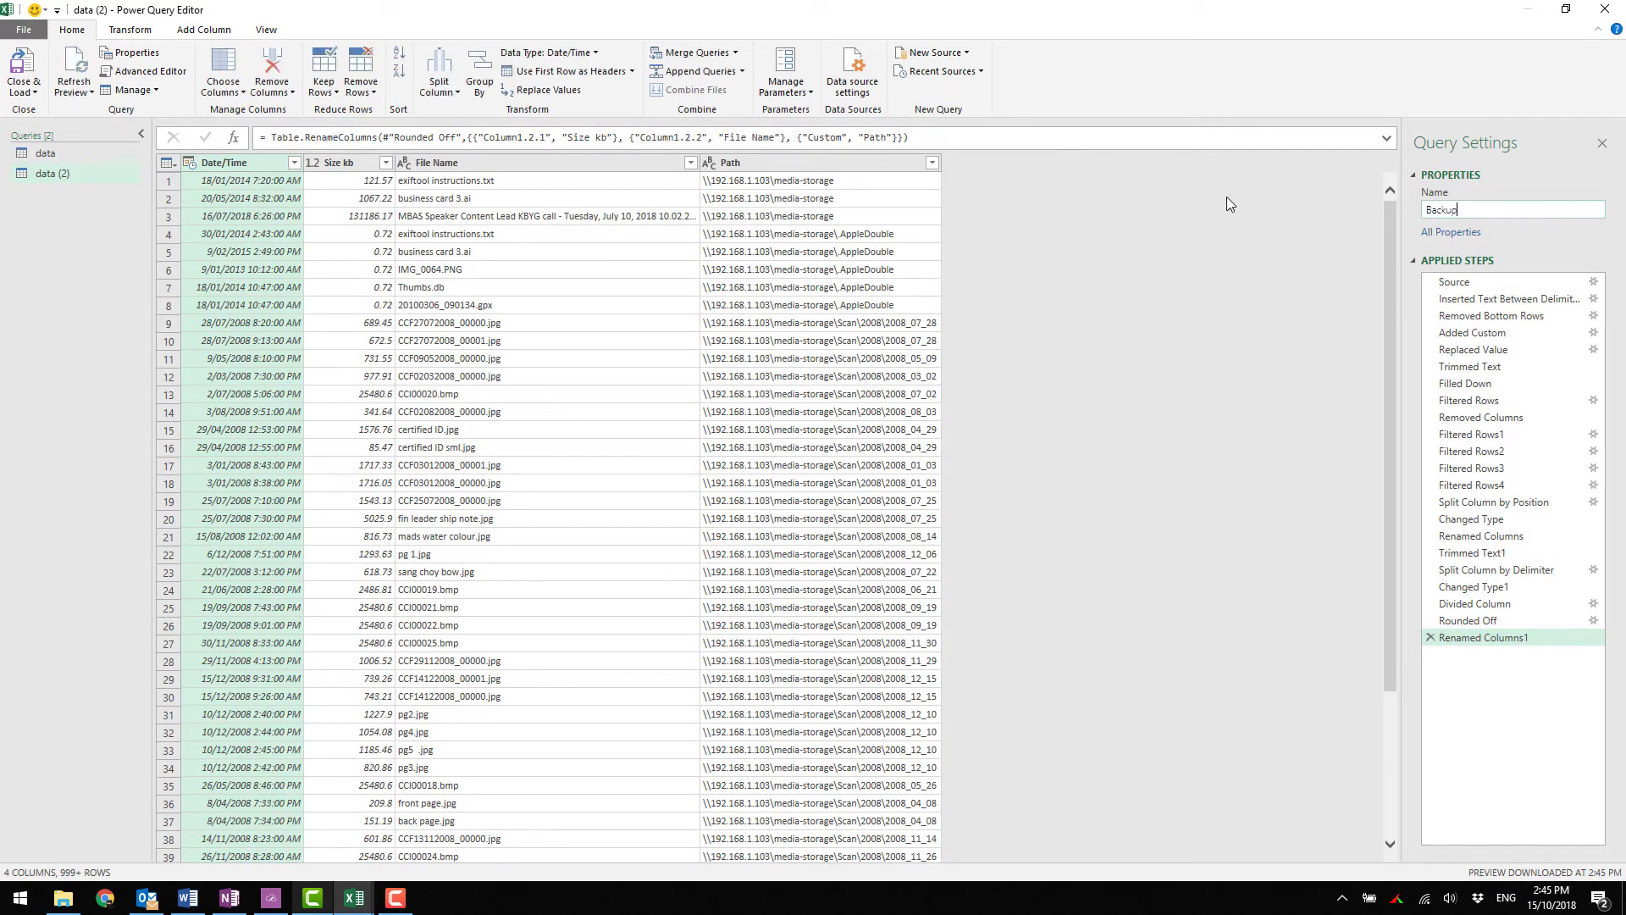
{"action": "key", "text": "Return"}
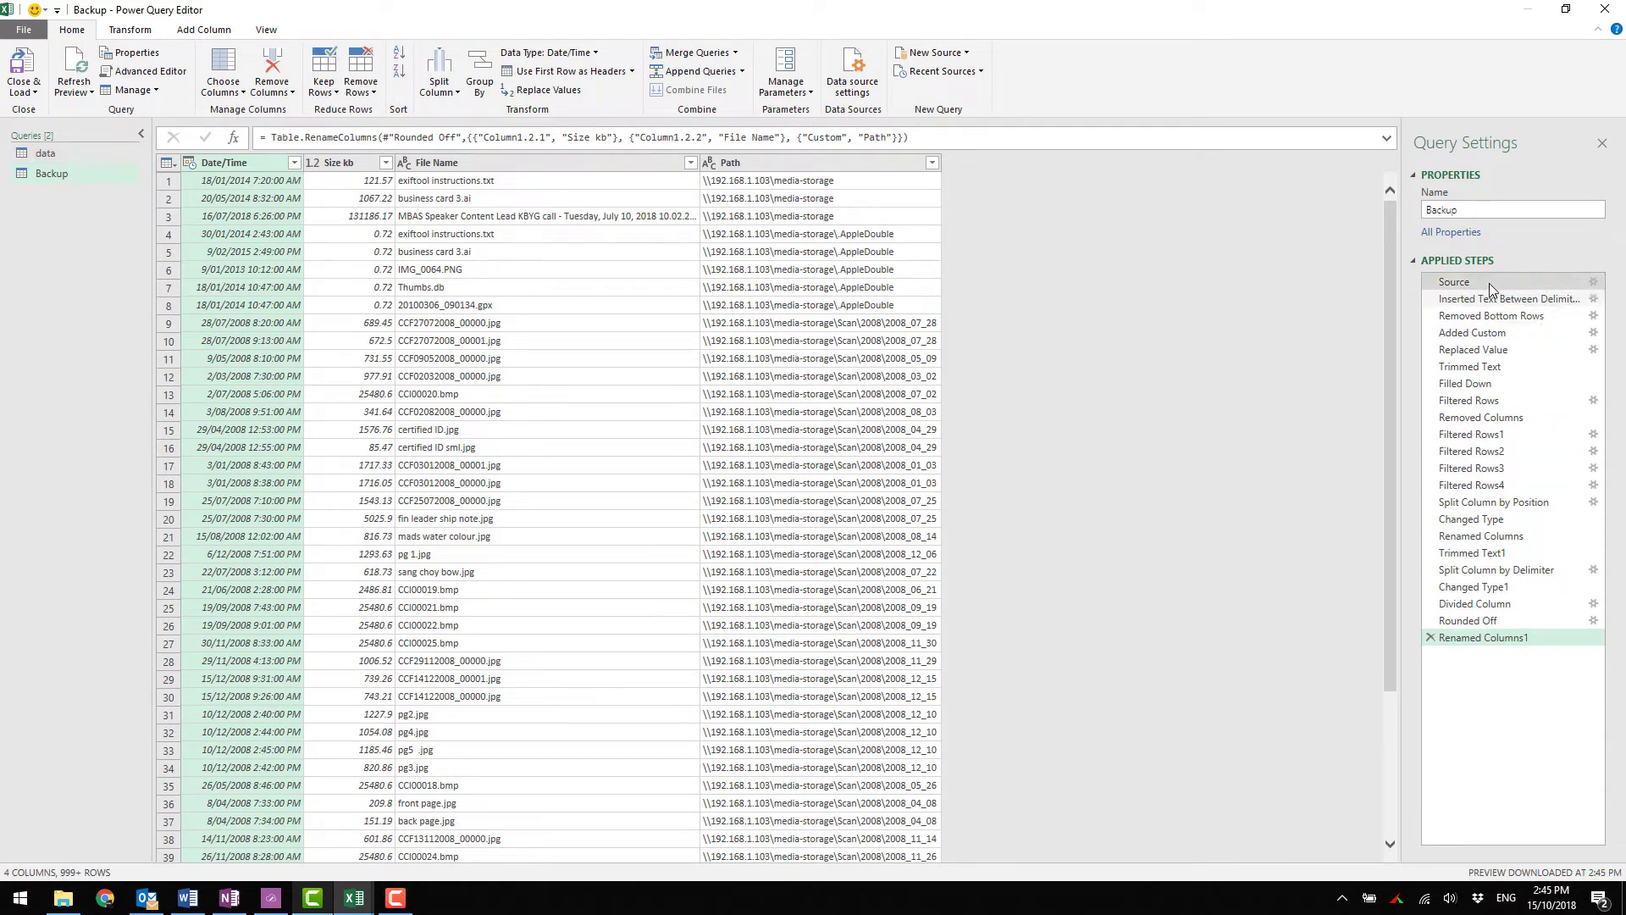
Change the file in the Backup query's Source step to usbData.txt and return to the final Renamed Columns1 step.
{"action": "left_click", "coordinate": [1524, 282]}
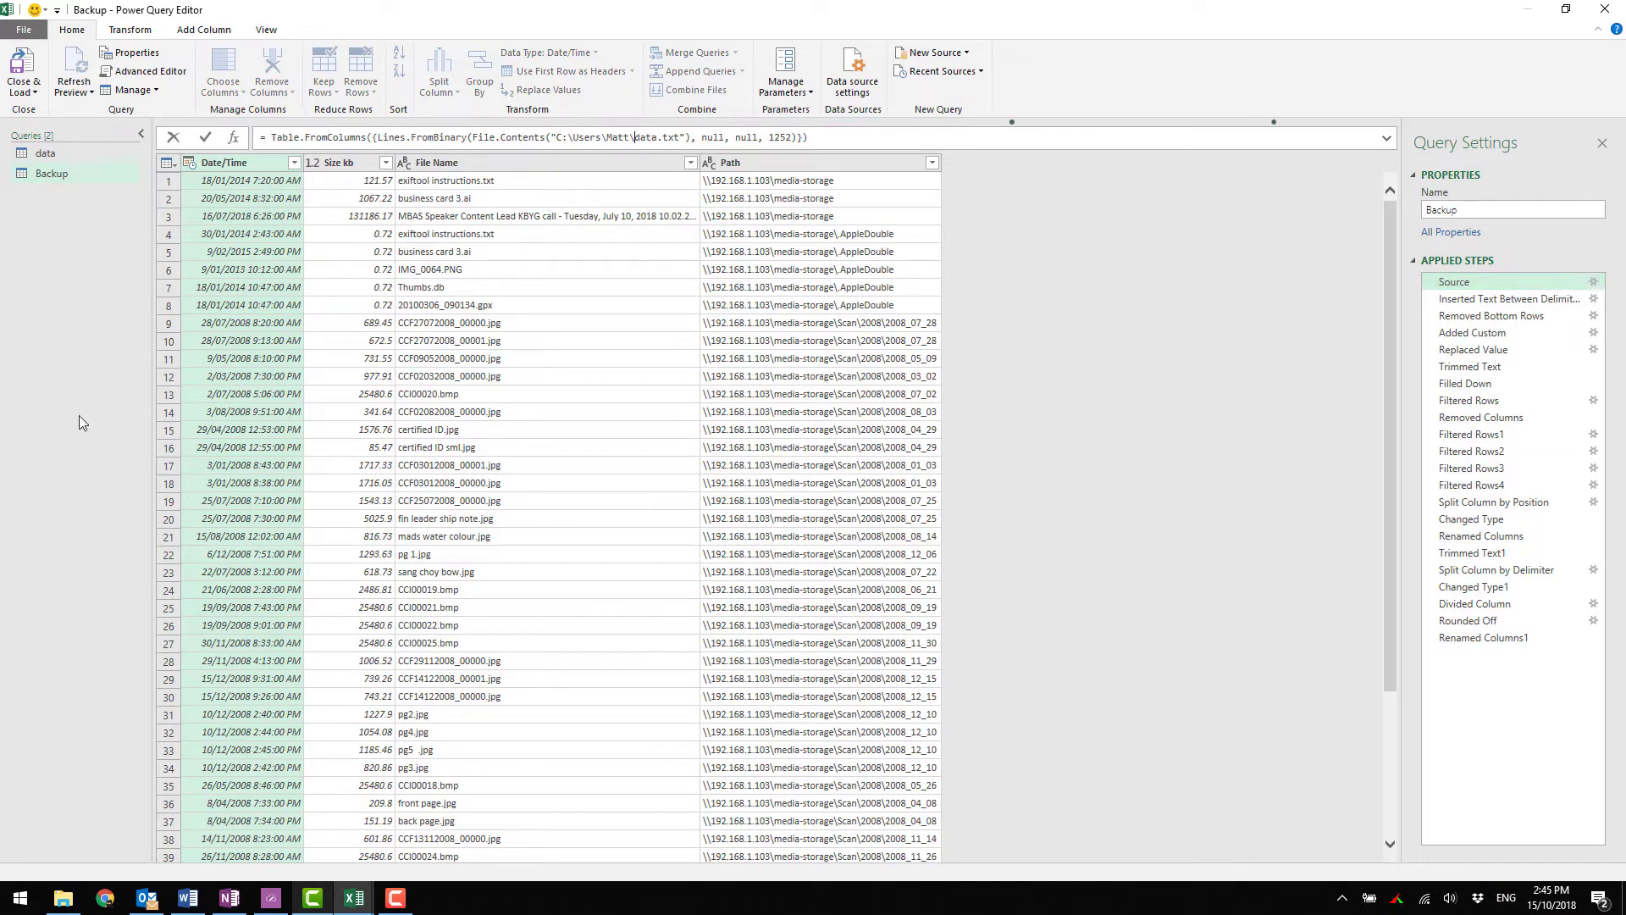
{"action": "left_click", "coordinate": [62, 896]}
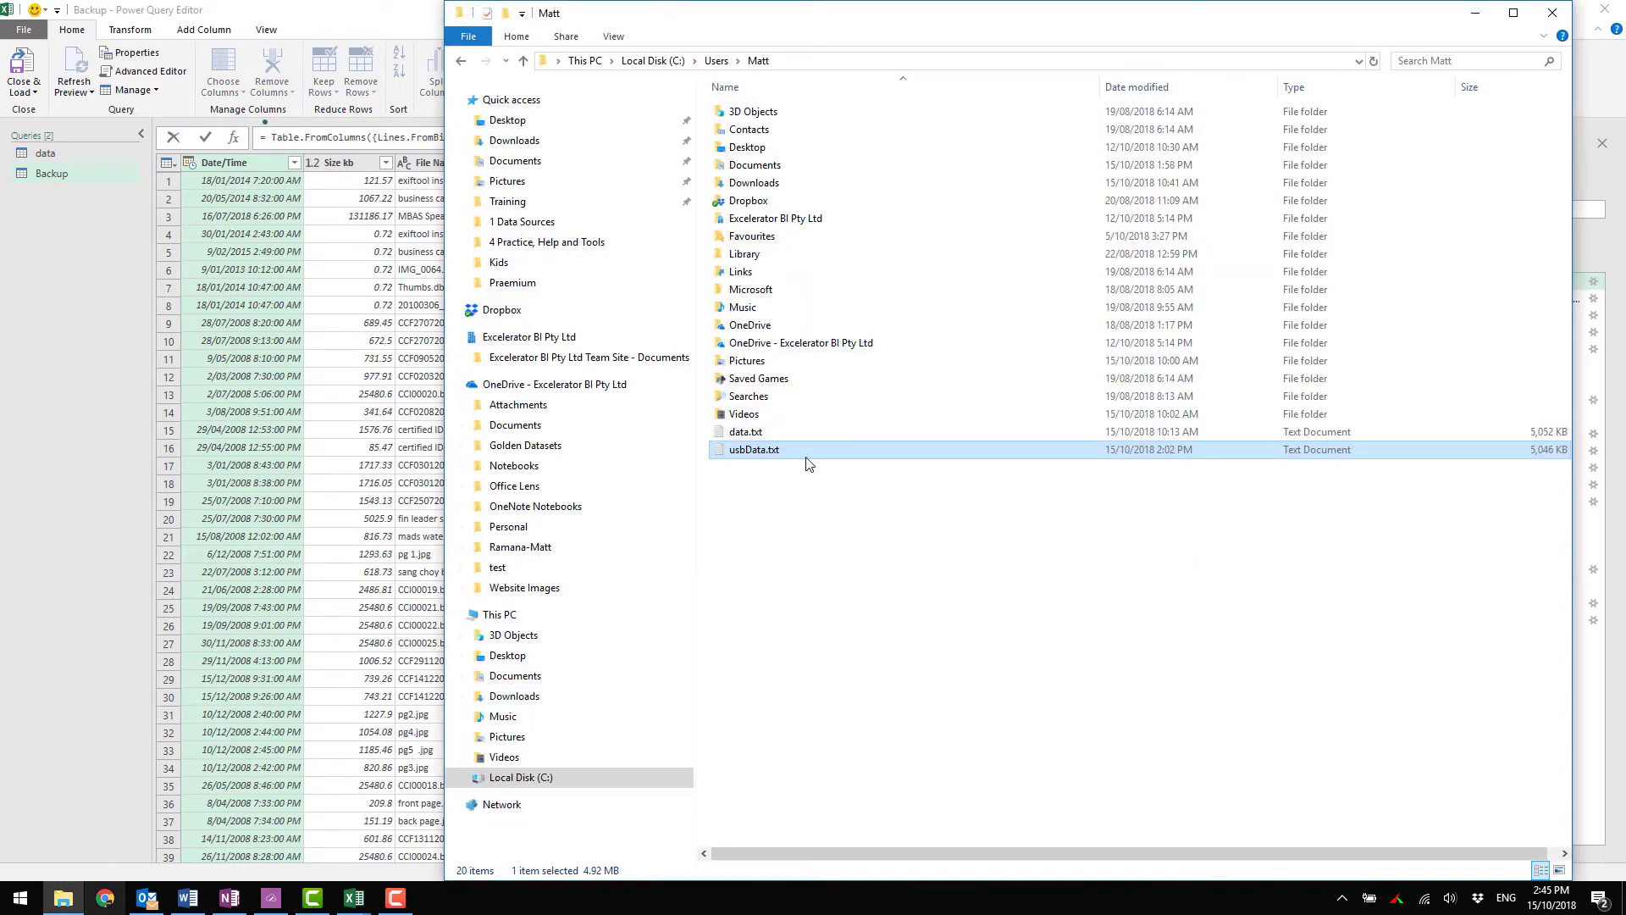
{"action": "left_click", "coordinate": [410, 9]}
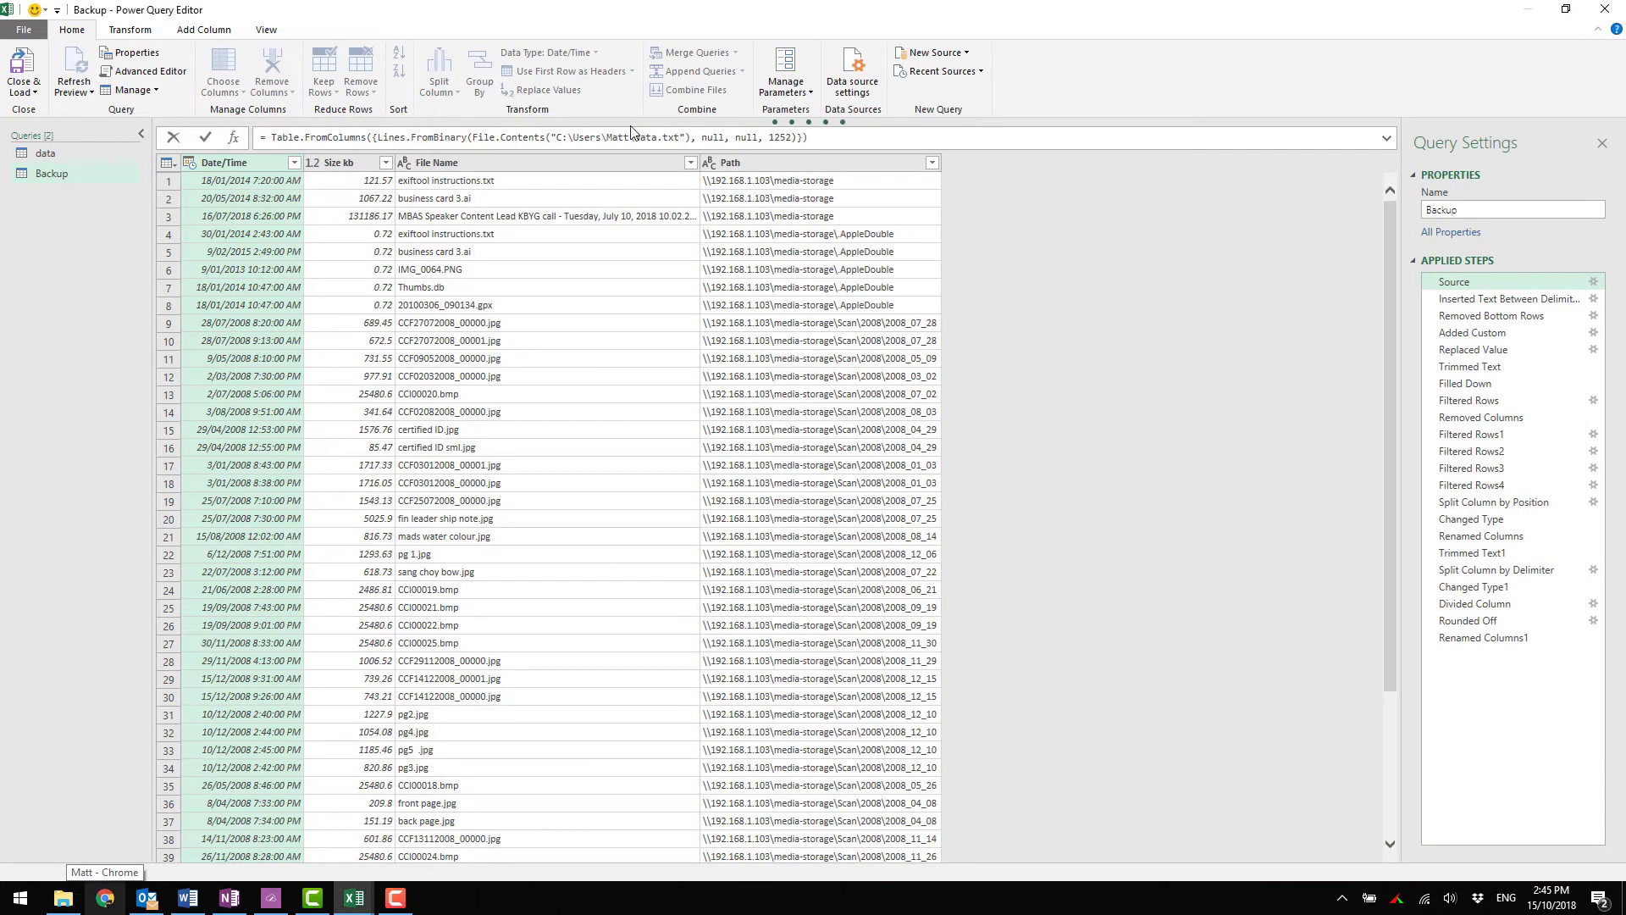
{"action": "type", "text": "usbD"}
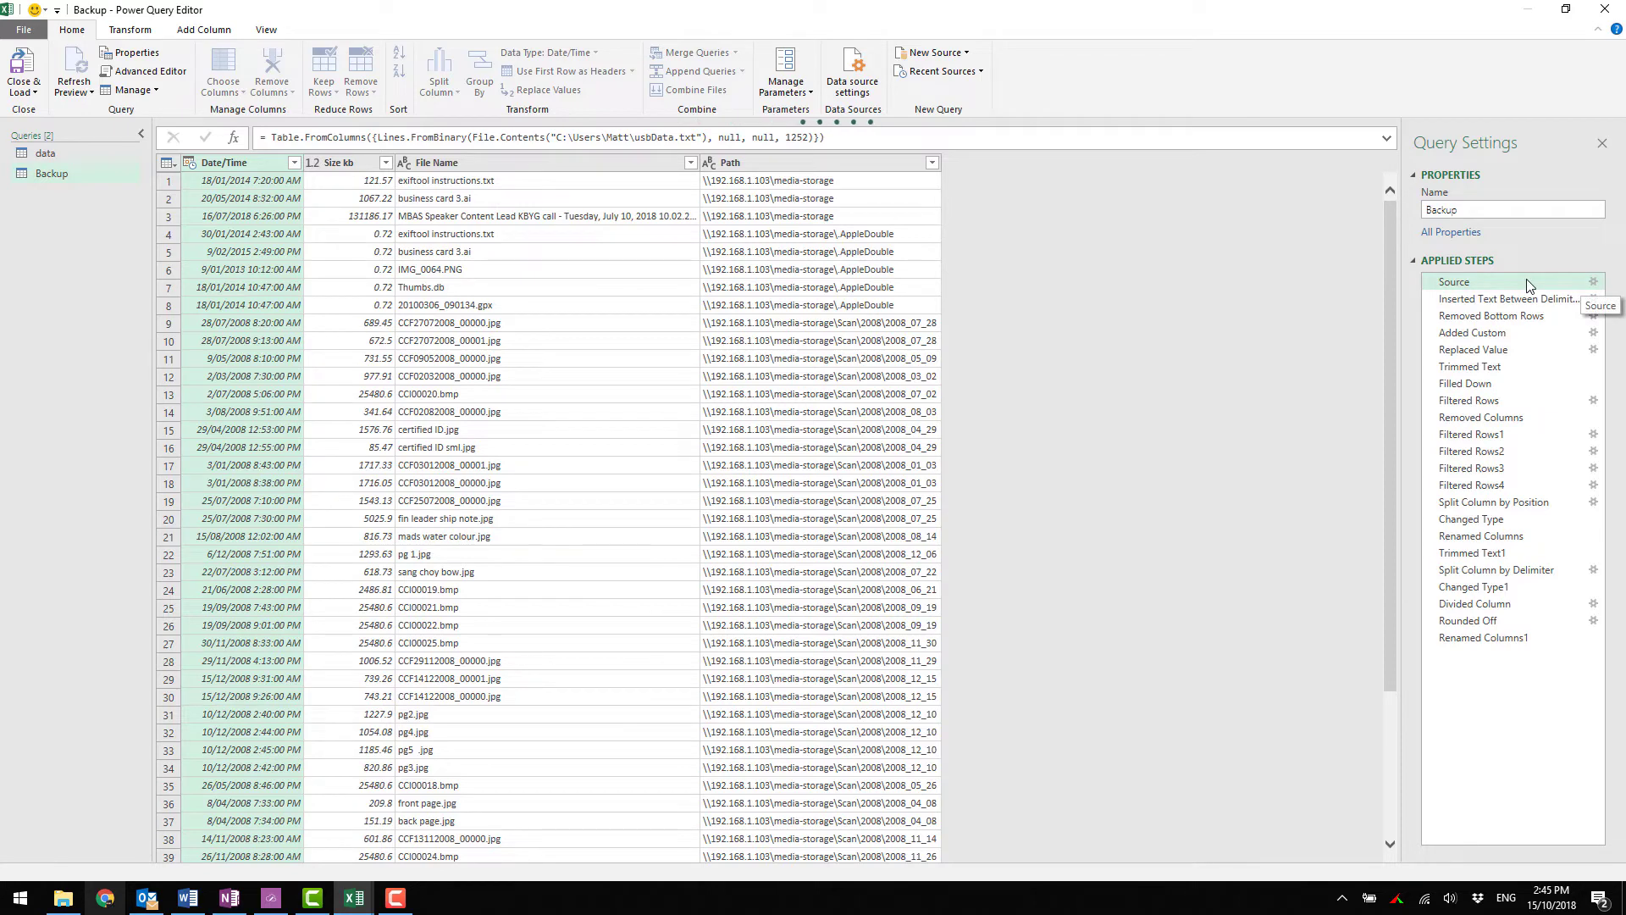
{"action": "left_click", "coordinate": [1500, 636]}
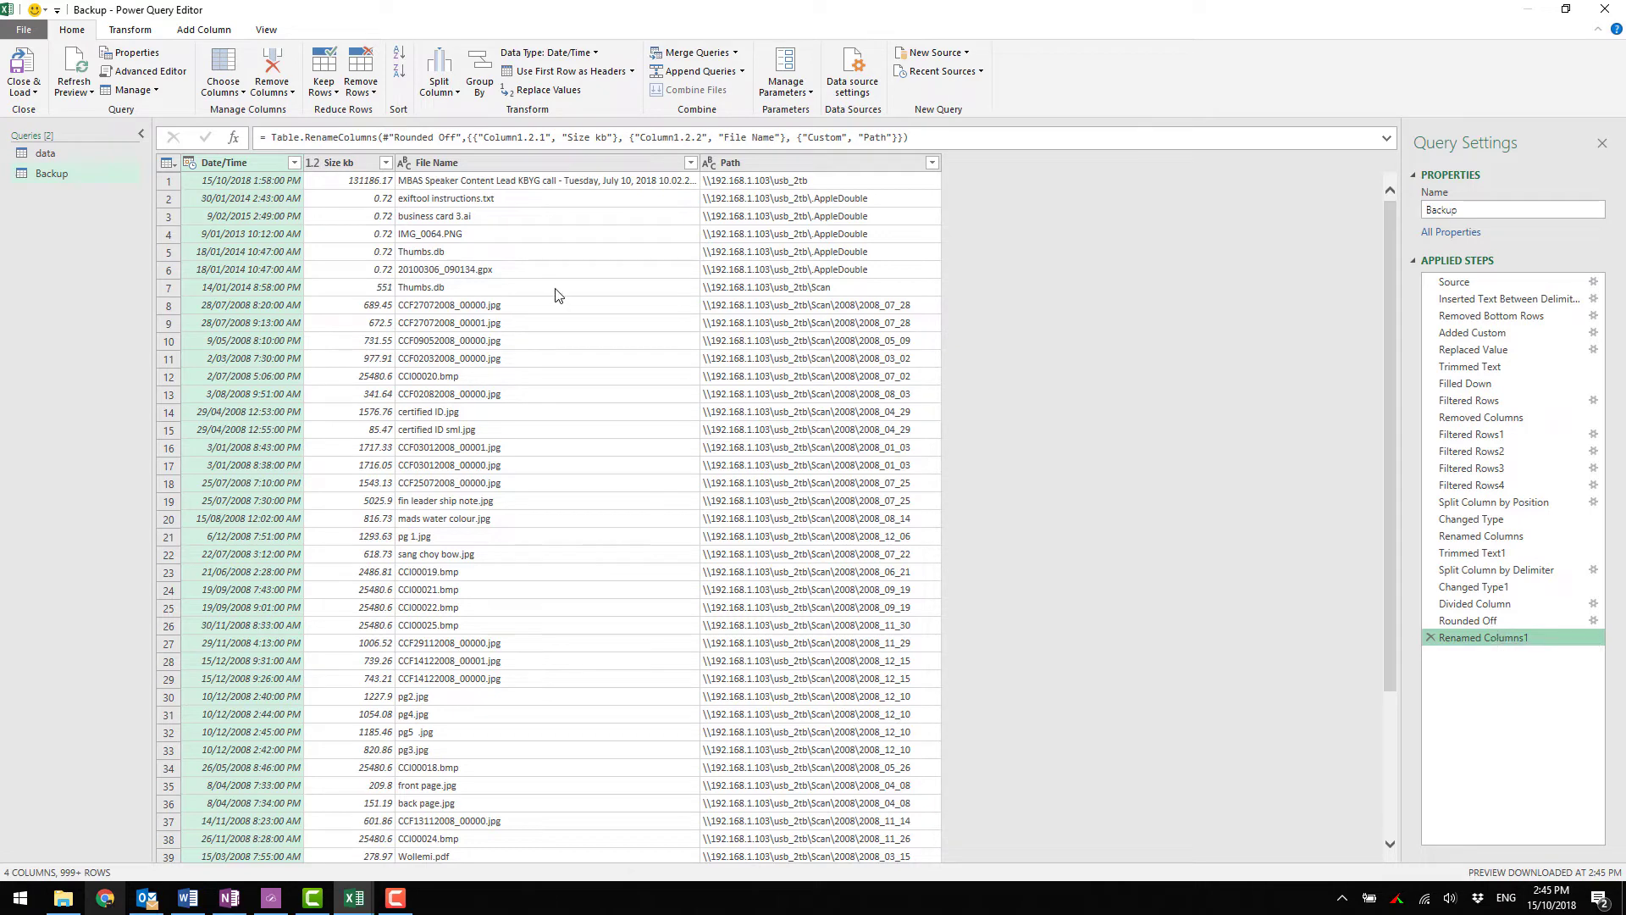
Inspect the full root path in the first Path value of the Backup query.
{"action": "left_click", "coordinate": [806, 183]}
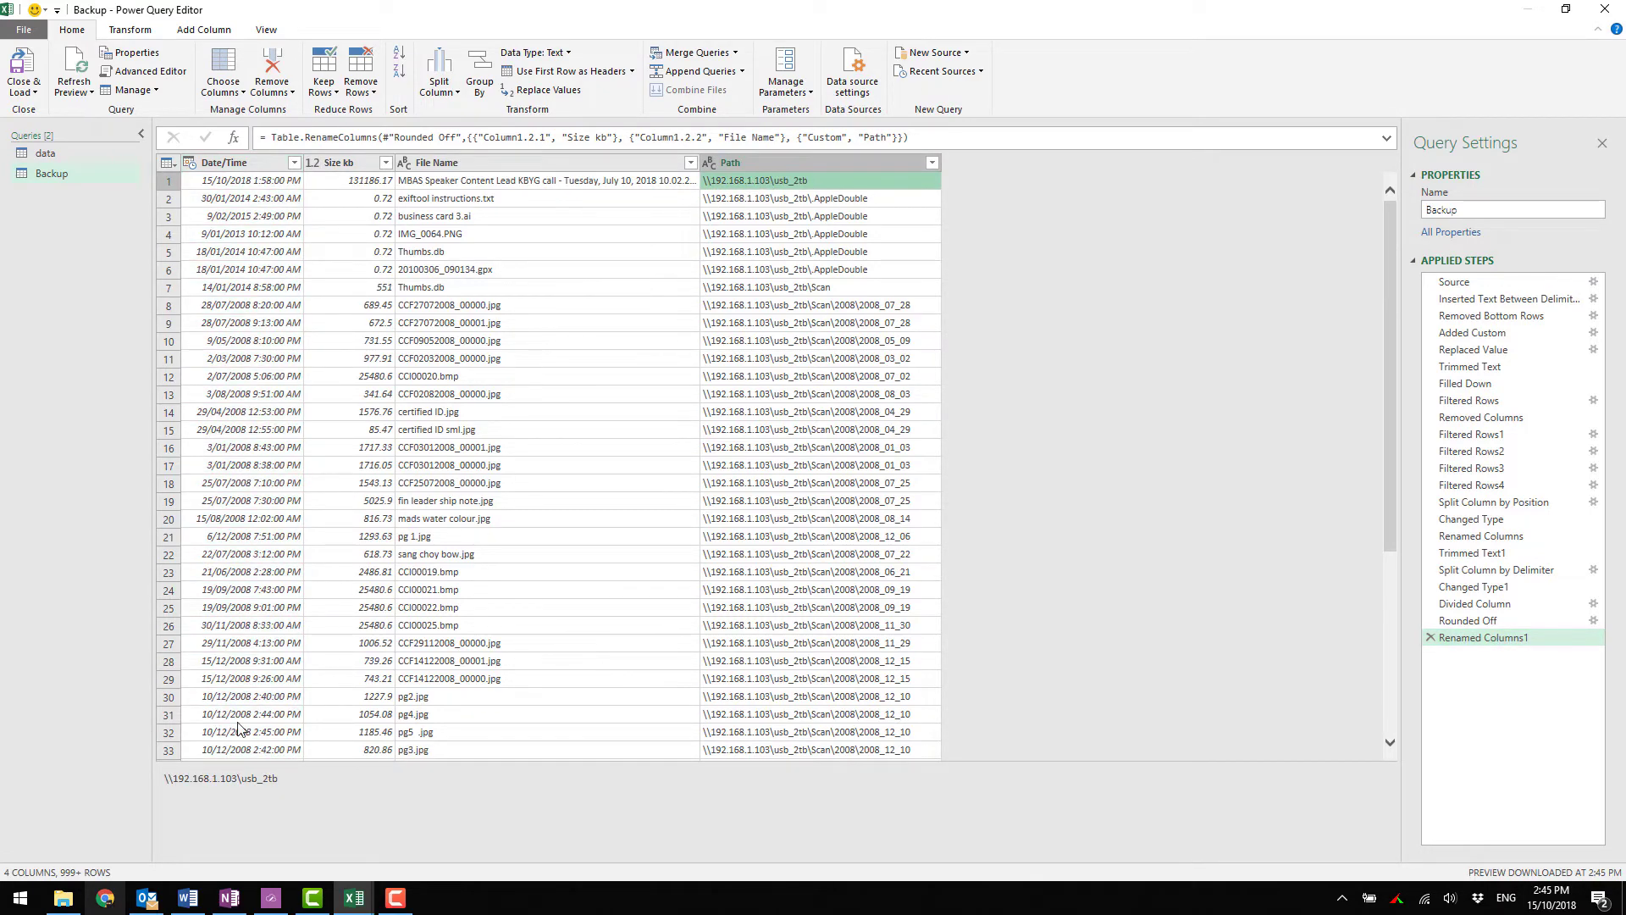
{"action": "left_click_drag", "start_coordinate": [306, 788], "coordinate": [81, 747]}
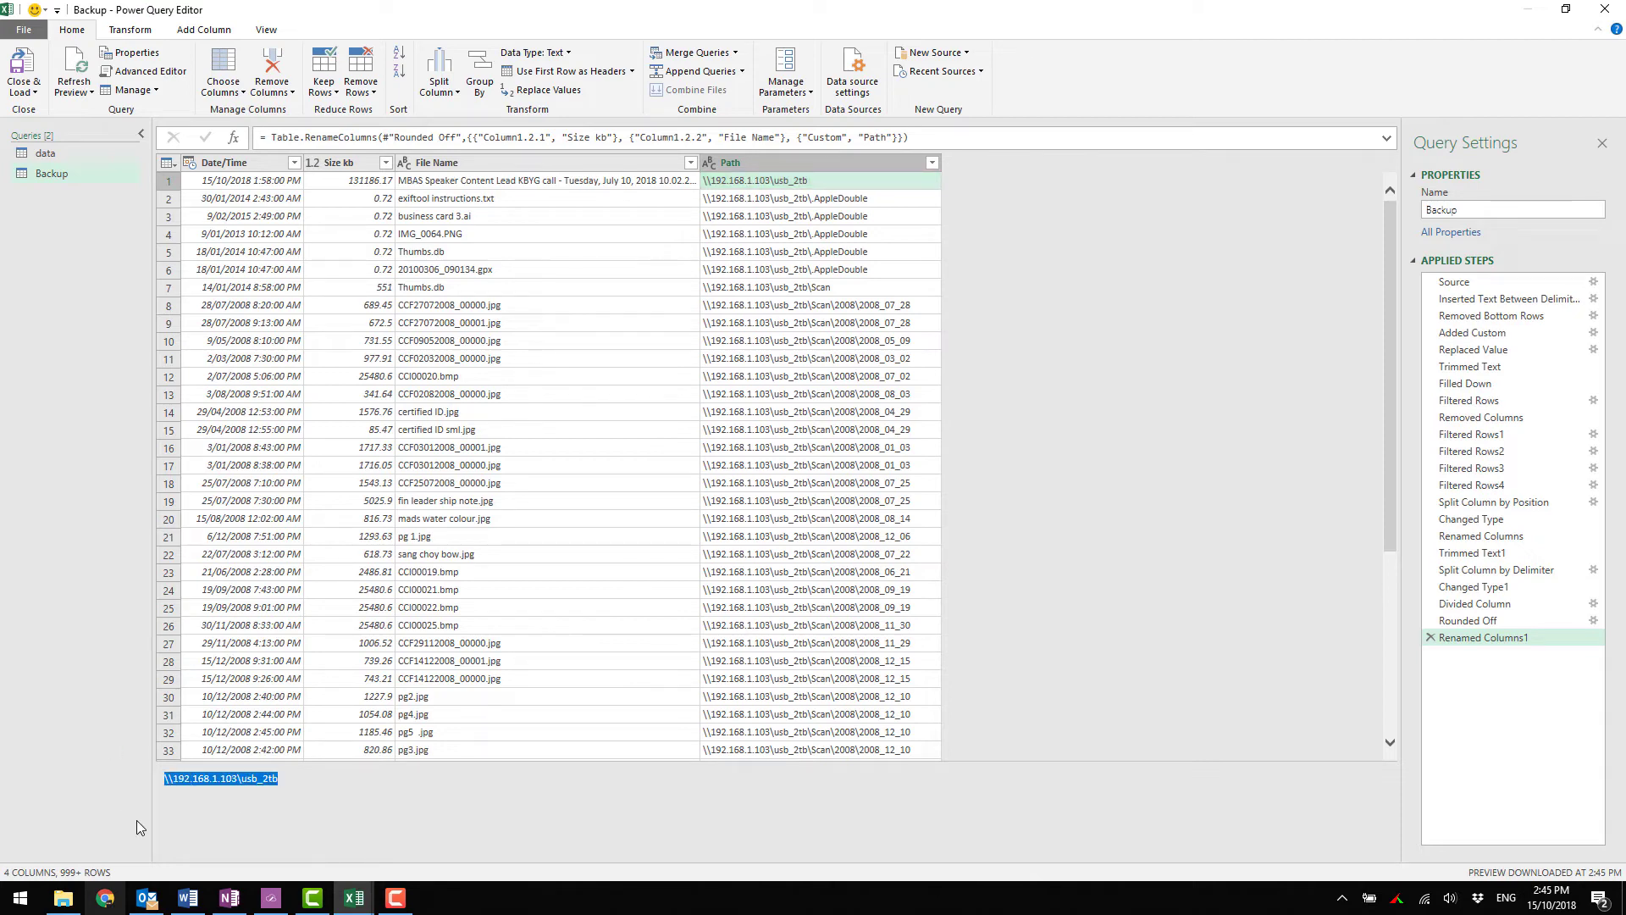
{"action": "left_click", "coordinate": [255, 782]}
{"action": "left_click_drag", "start_coordinate": [286, 792], "coordinate": [135, 796]}
Copy the root path \\192.168.1.103\media-storage from the first Path value of the data query.
{"action": "left_click", "coordinate": [58, 154]}
{"action": "left_click", "coordinate": [845, 185]}
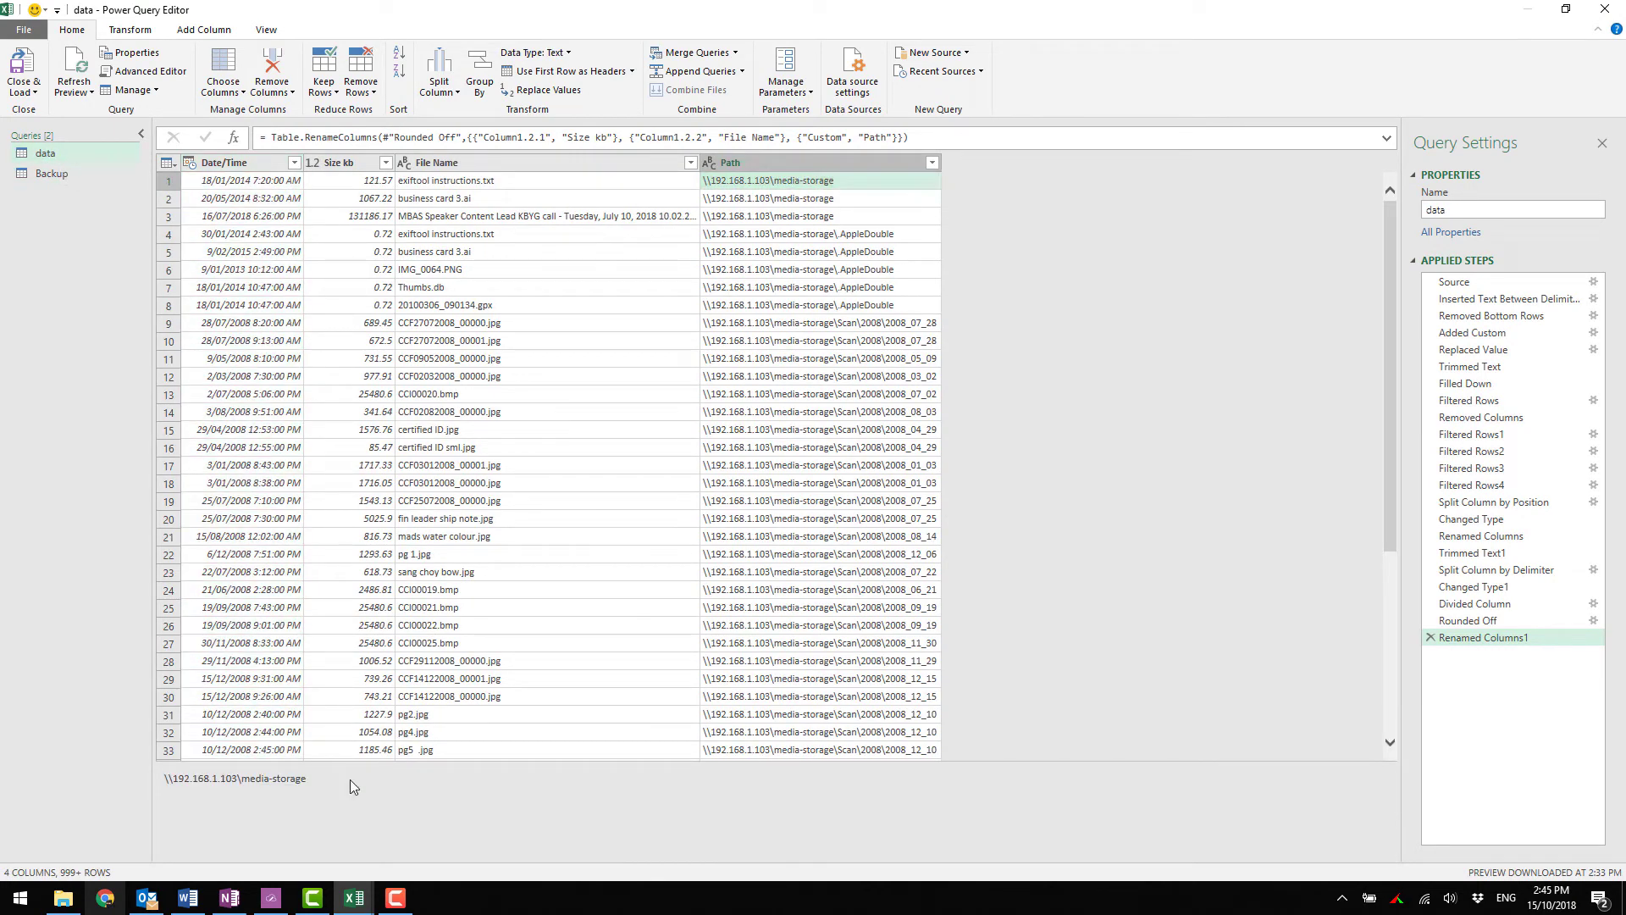
{"action": "left_click_drag", "start_coordinate": [323, 779], "coordinate": [138, 775]}
{"action": "key", "text": "ctrl+c"}
{"action": "left_click", "coordinate": [766, 198]}
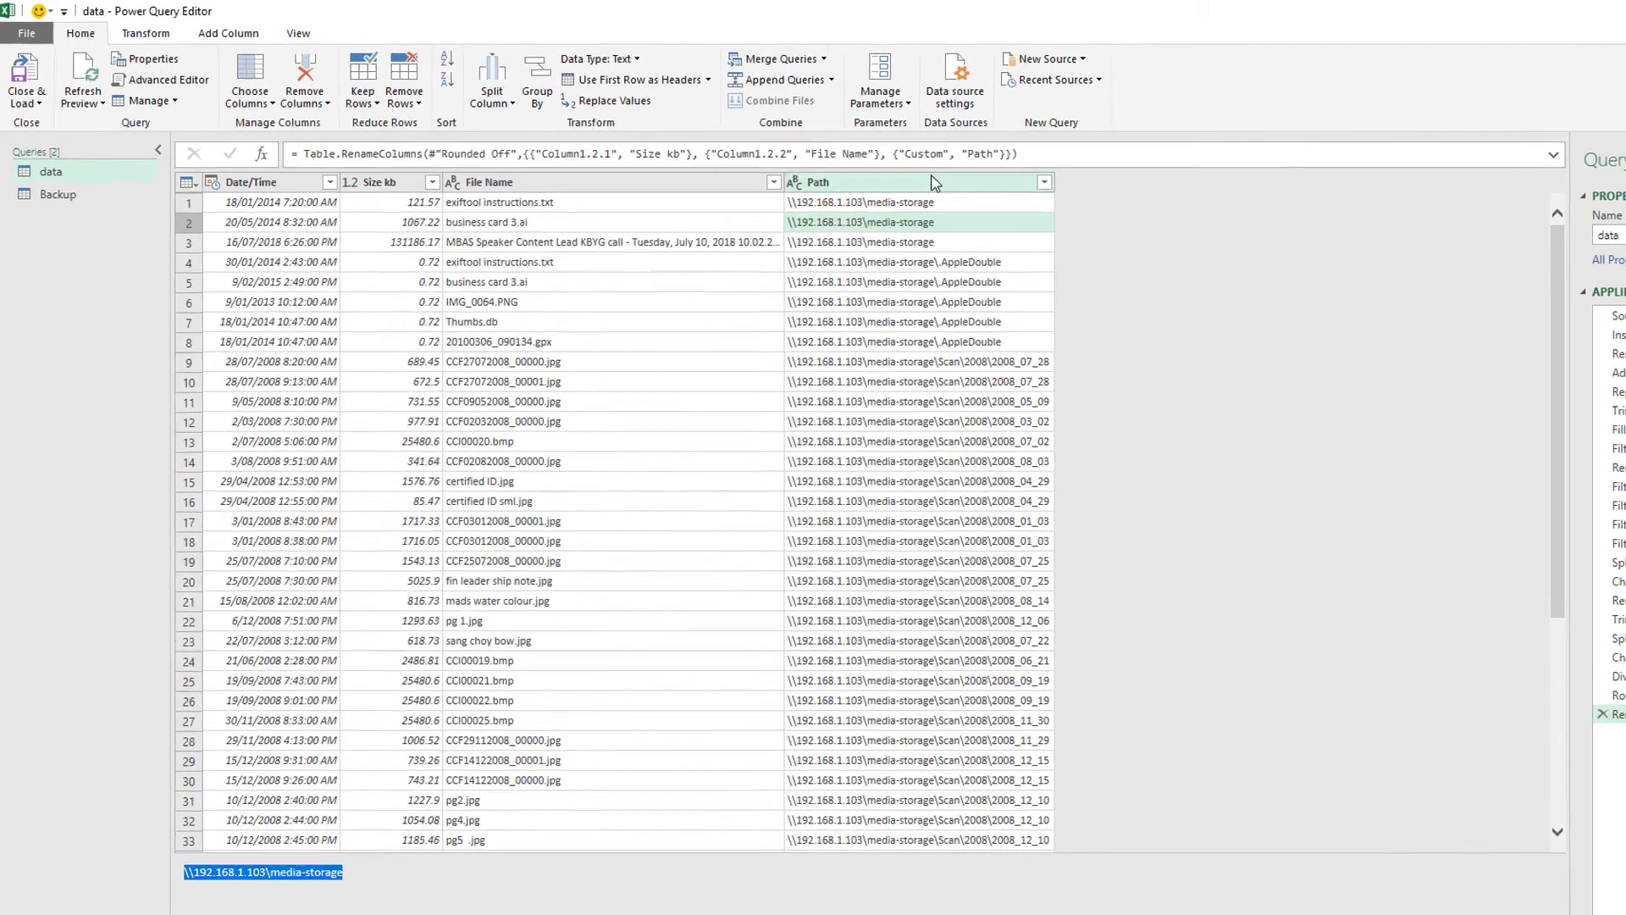
Replace \\192.168.1.103\media-storage with .. throughout the Path column of the data query.
{"action": "left_click", "coordinate": [813, 161]}
{"action": "left_click", "coordinate": [215, 48]}
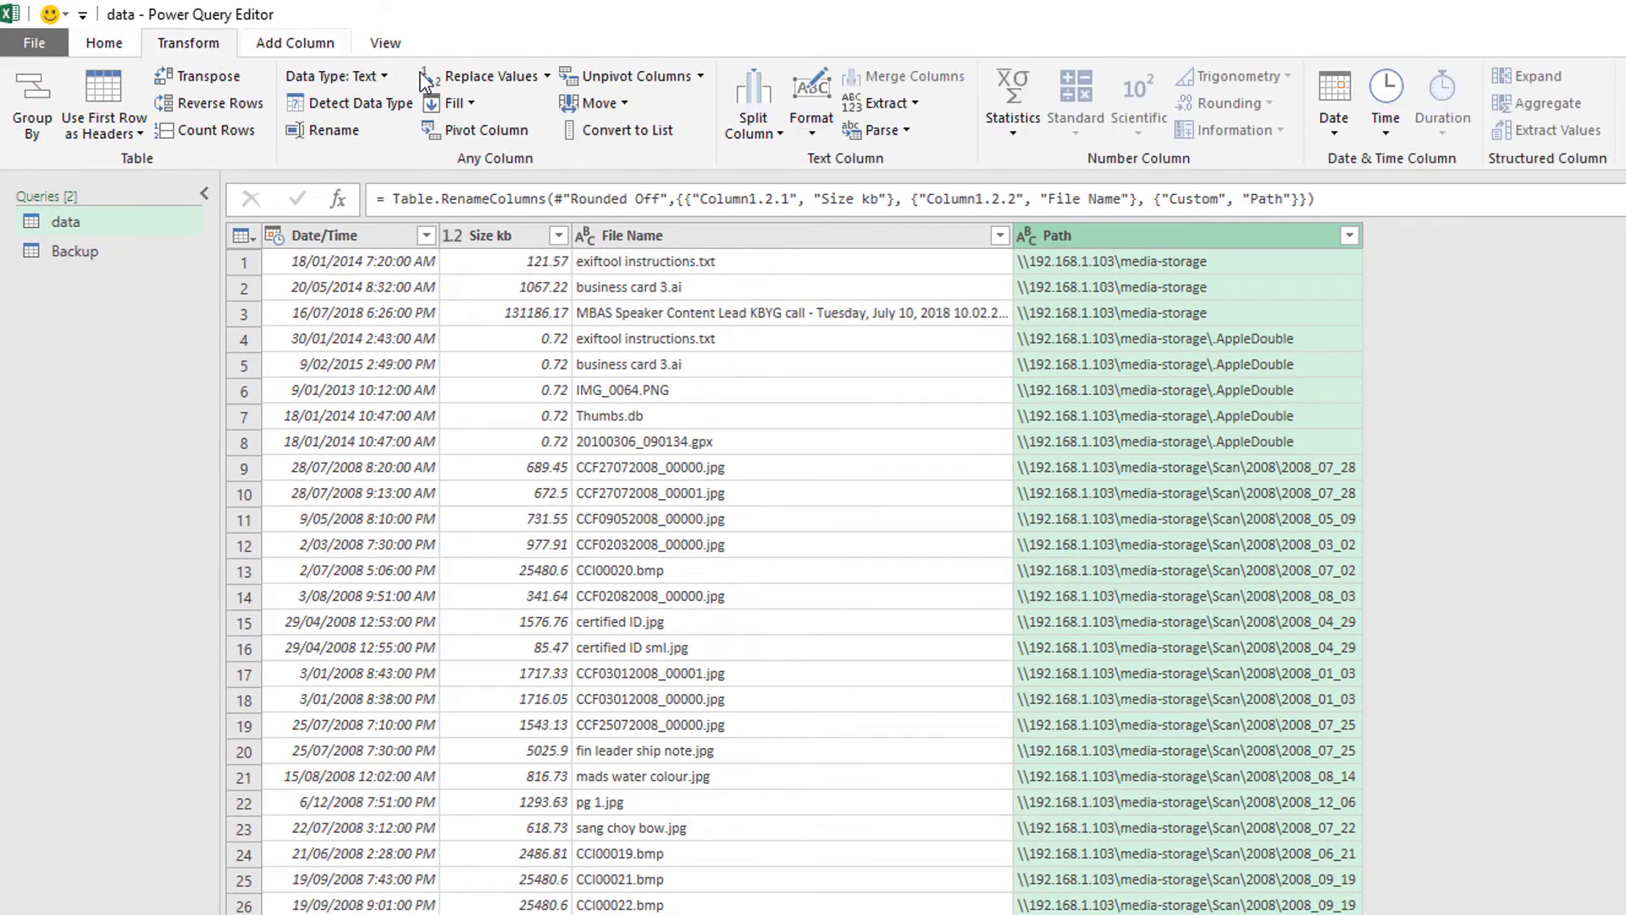
{"action": "left_click", "coordinate": [548, 76]}
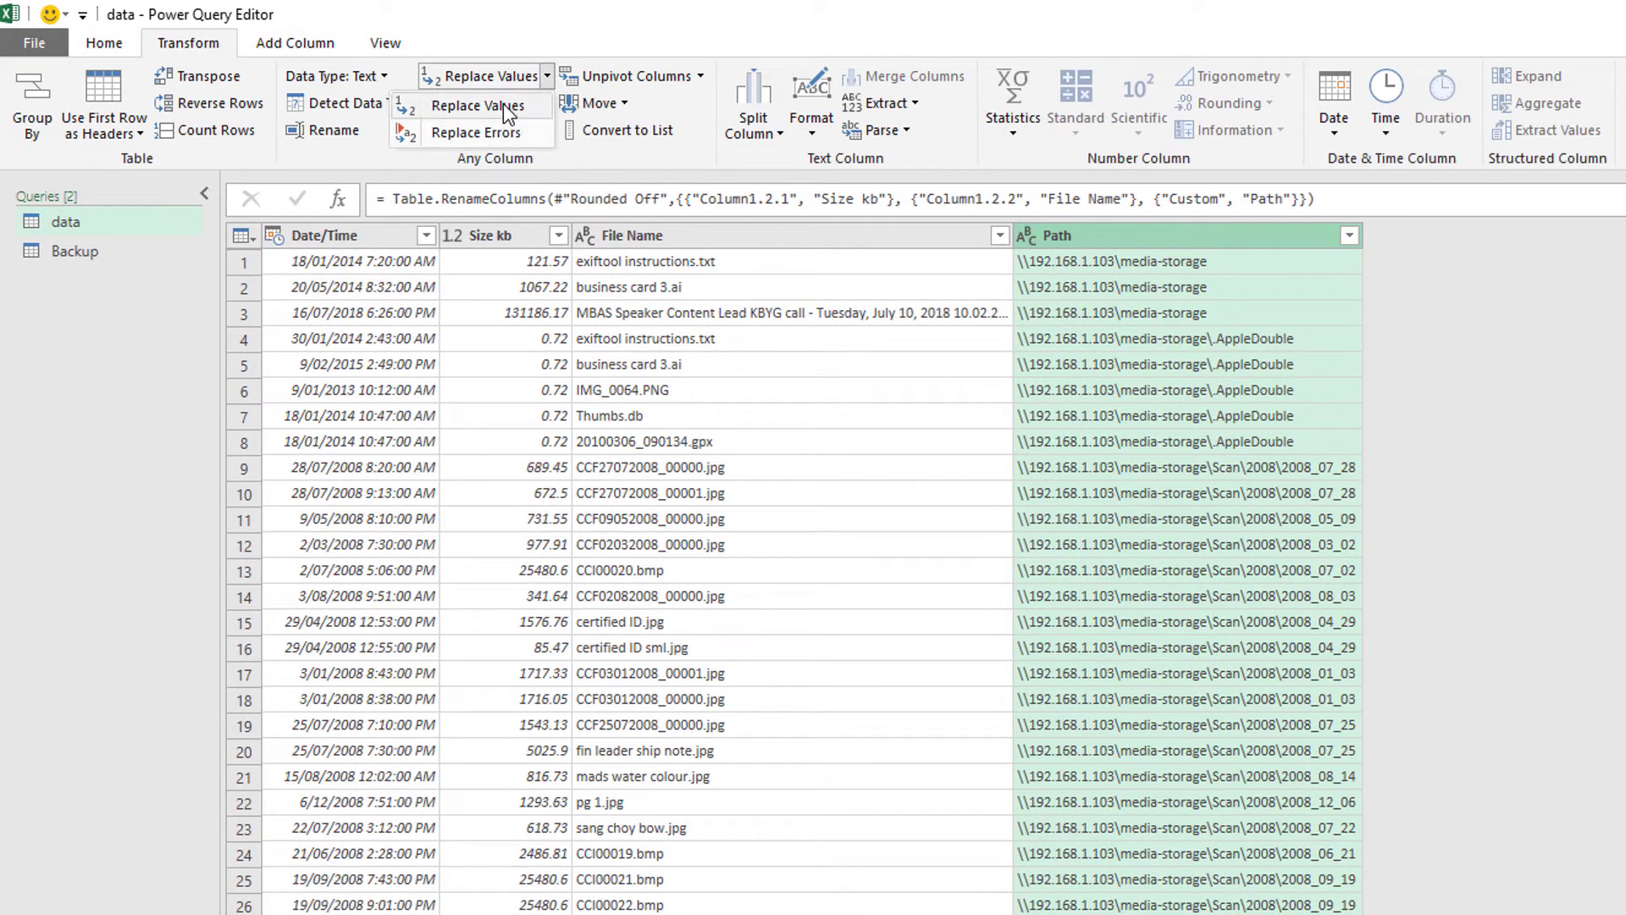
{"action": "left_click", "coordinate": [503, 104]}
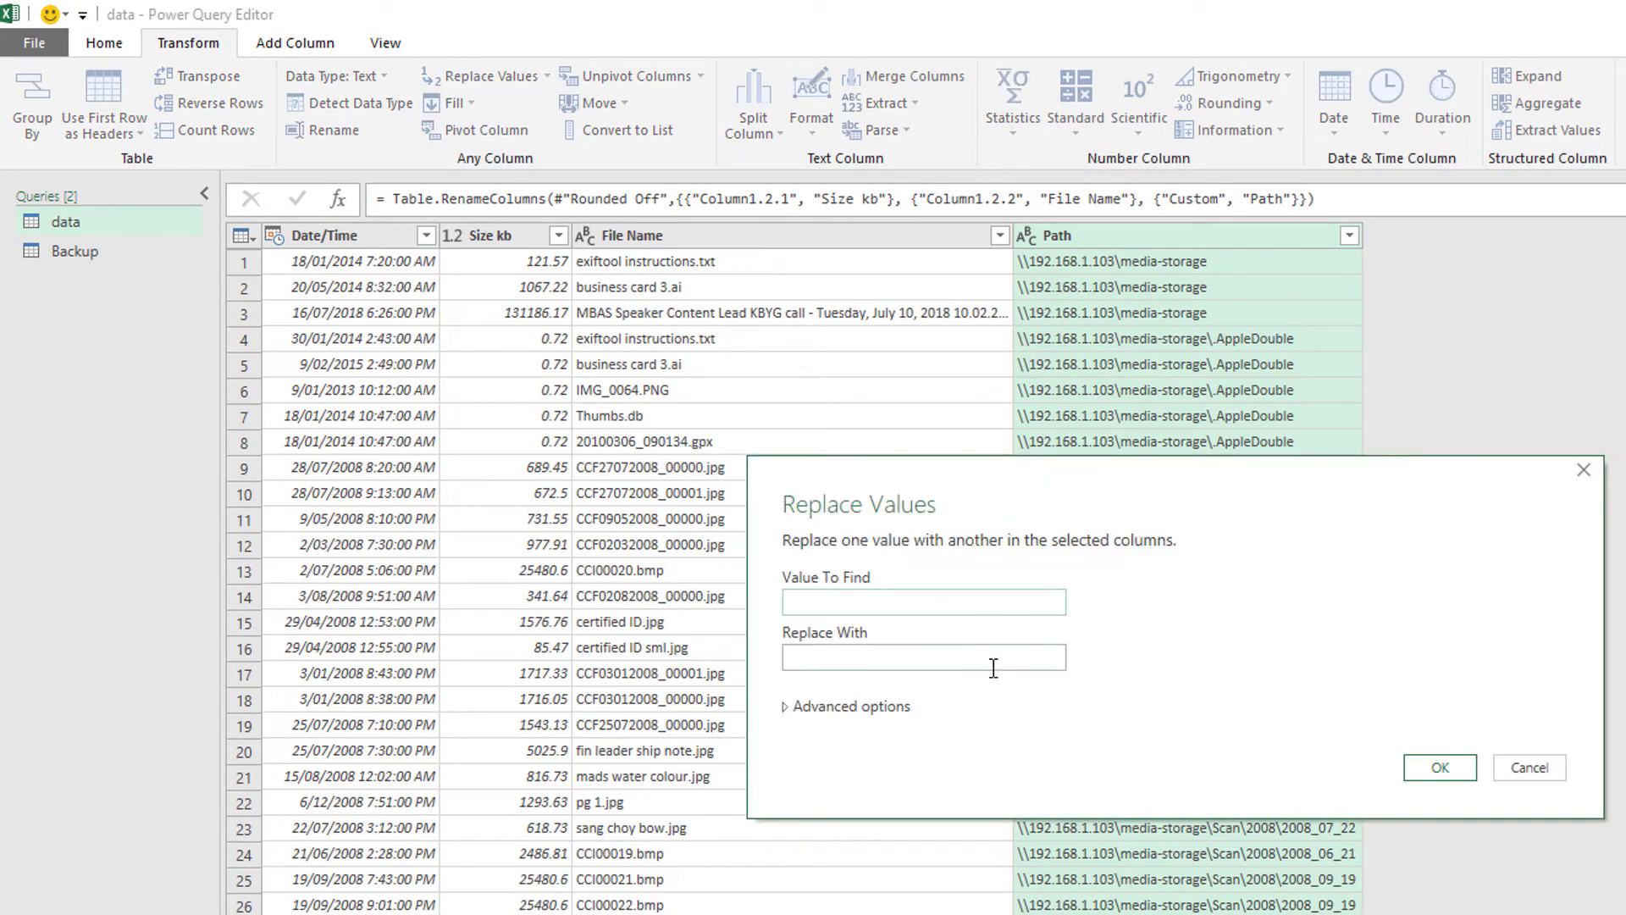
{"action": "key", "text": "ctrl+v"}
{"action": "left_click", "coordinate": [1039, 654]}
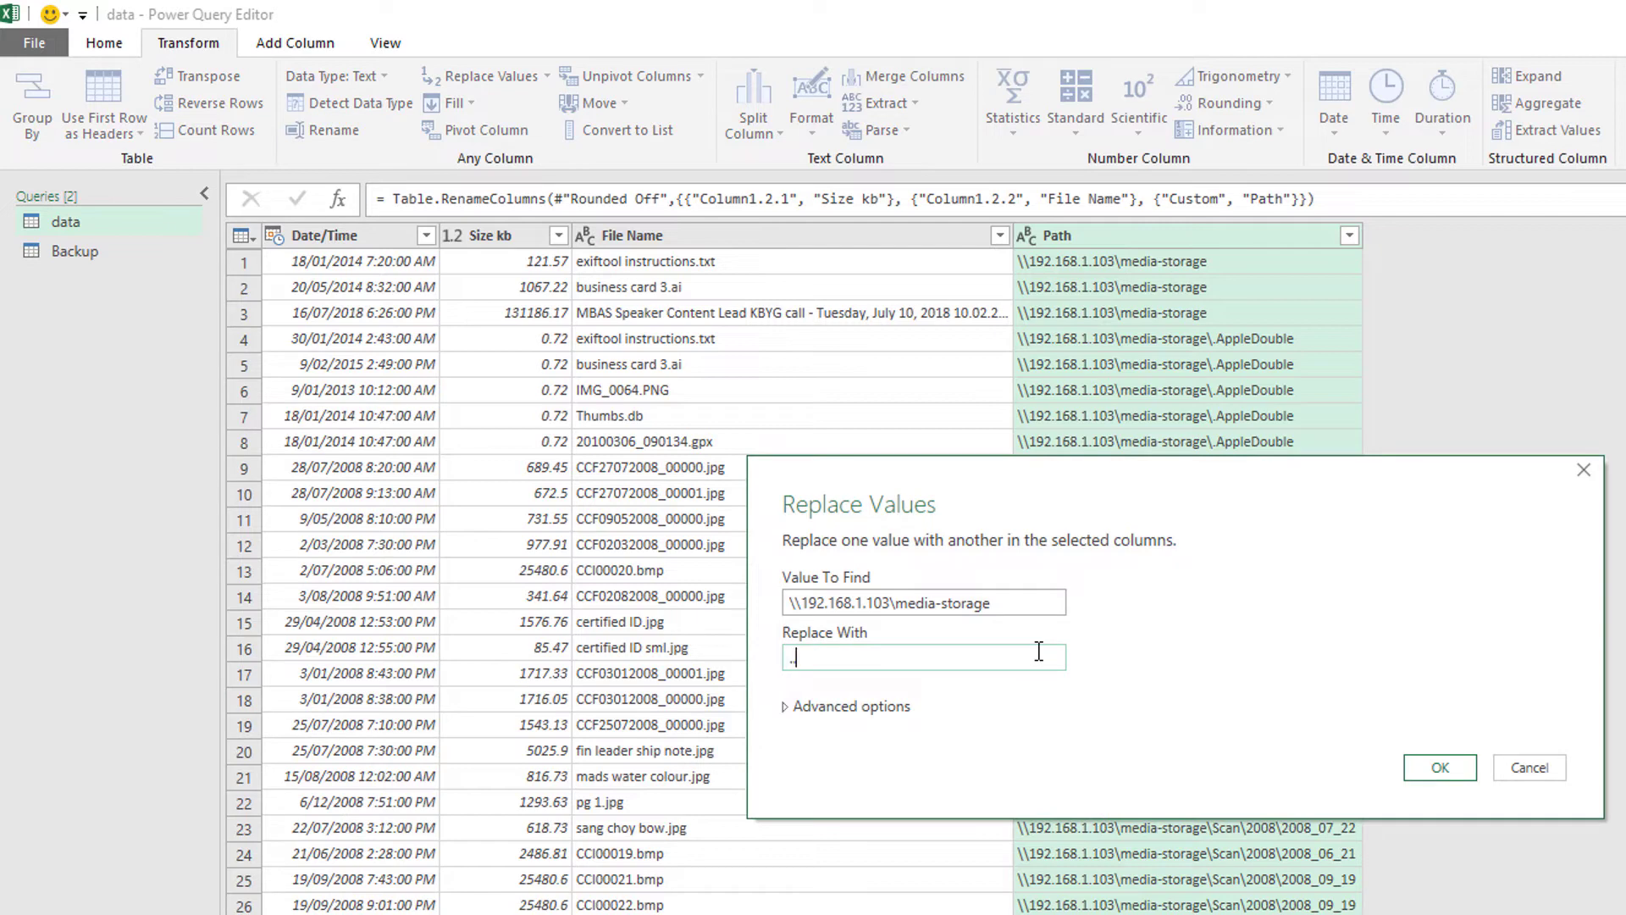
{"action": "type", "text": ".."}
{"action": "left_click", "coordinate": [1435, 768]}
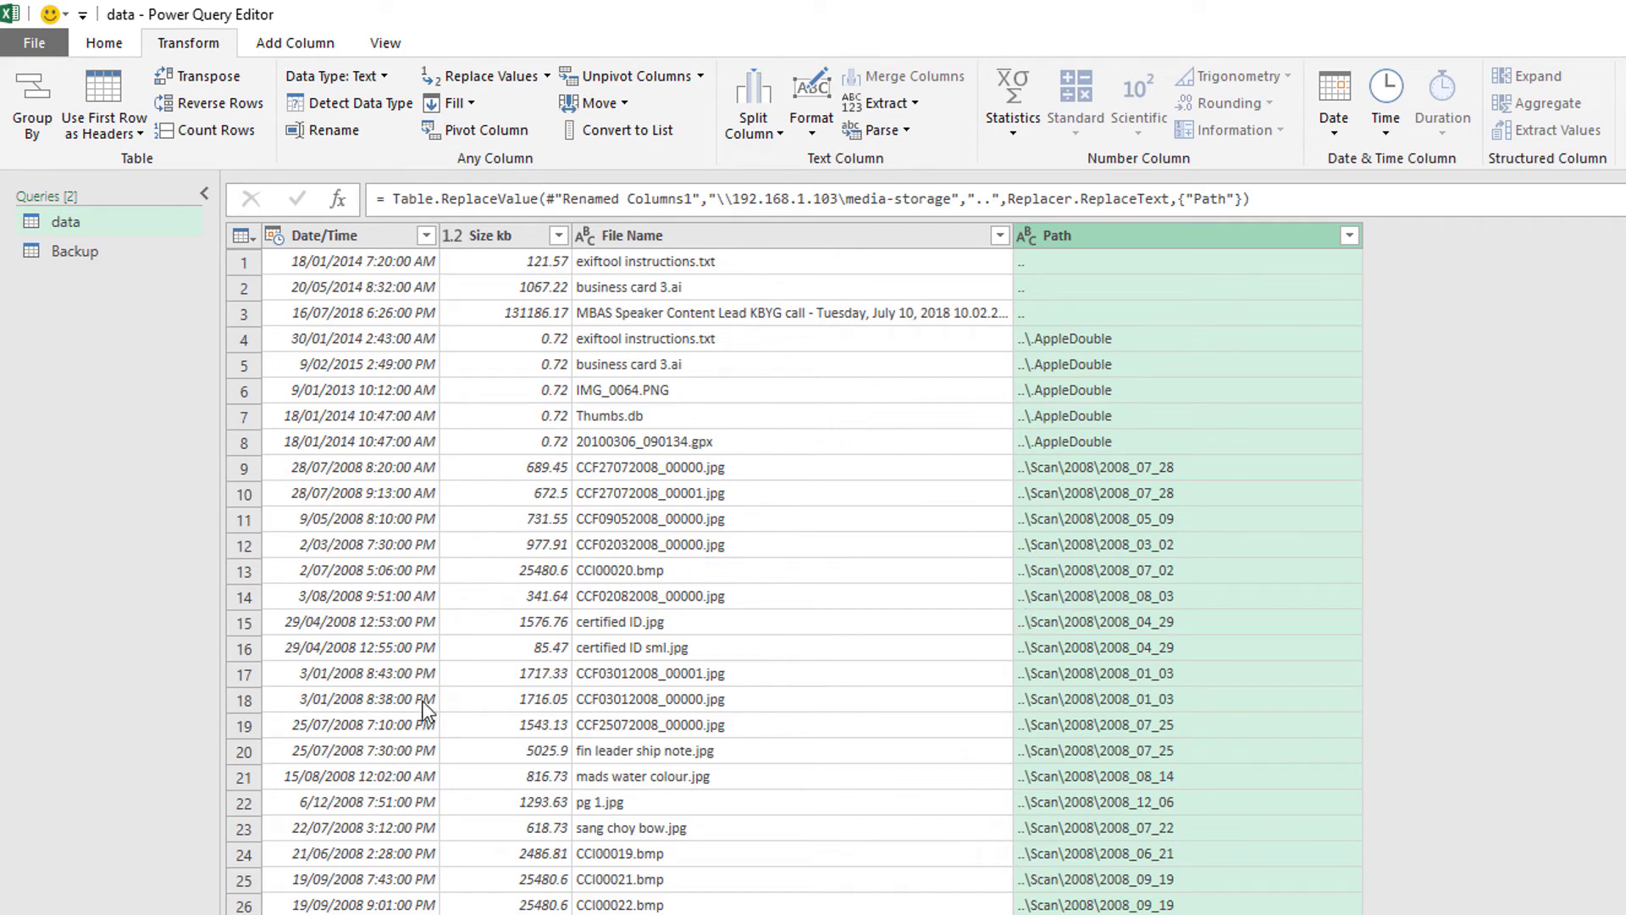
Replace \\192.168.1.103\usb_2tb with .. throughout the Path column of the Backup query.
{"action": "left_click", "coordinate": [103, 251]}
{"action": "left_click", "coordinate": [1176, 240]}
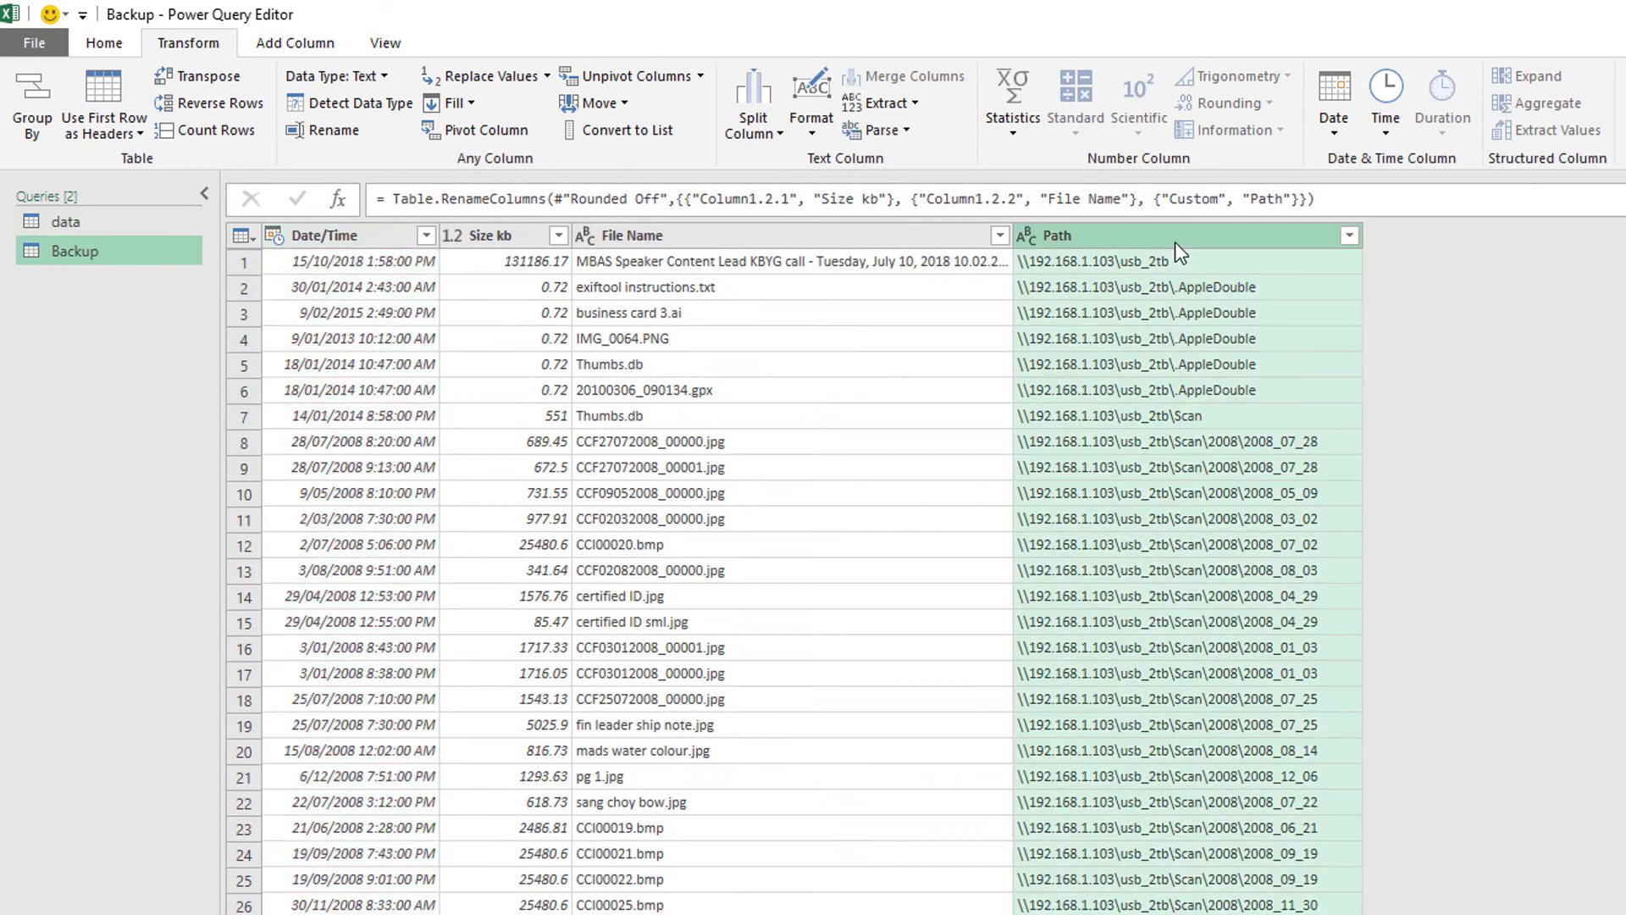
{"action": "left_click", "coordinate": [1175, 258]}
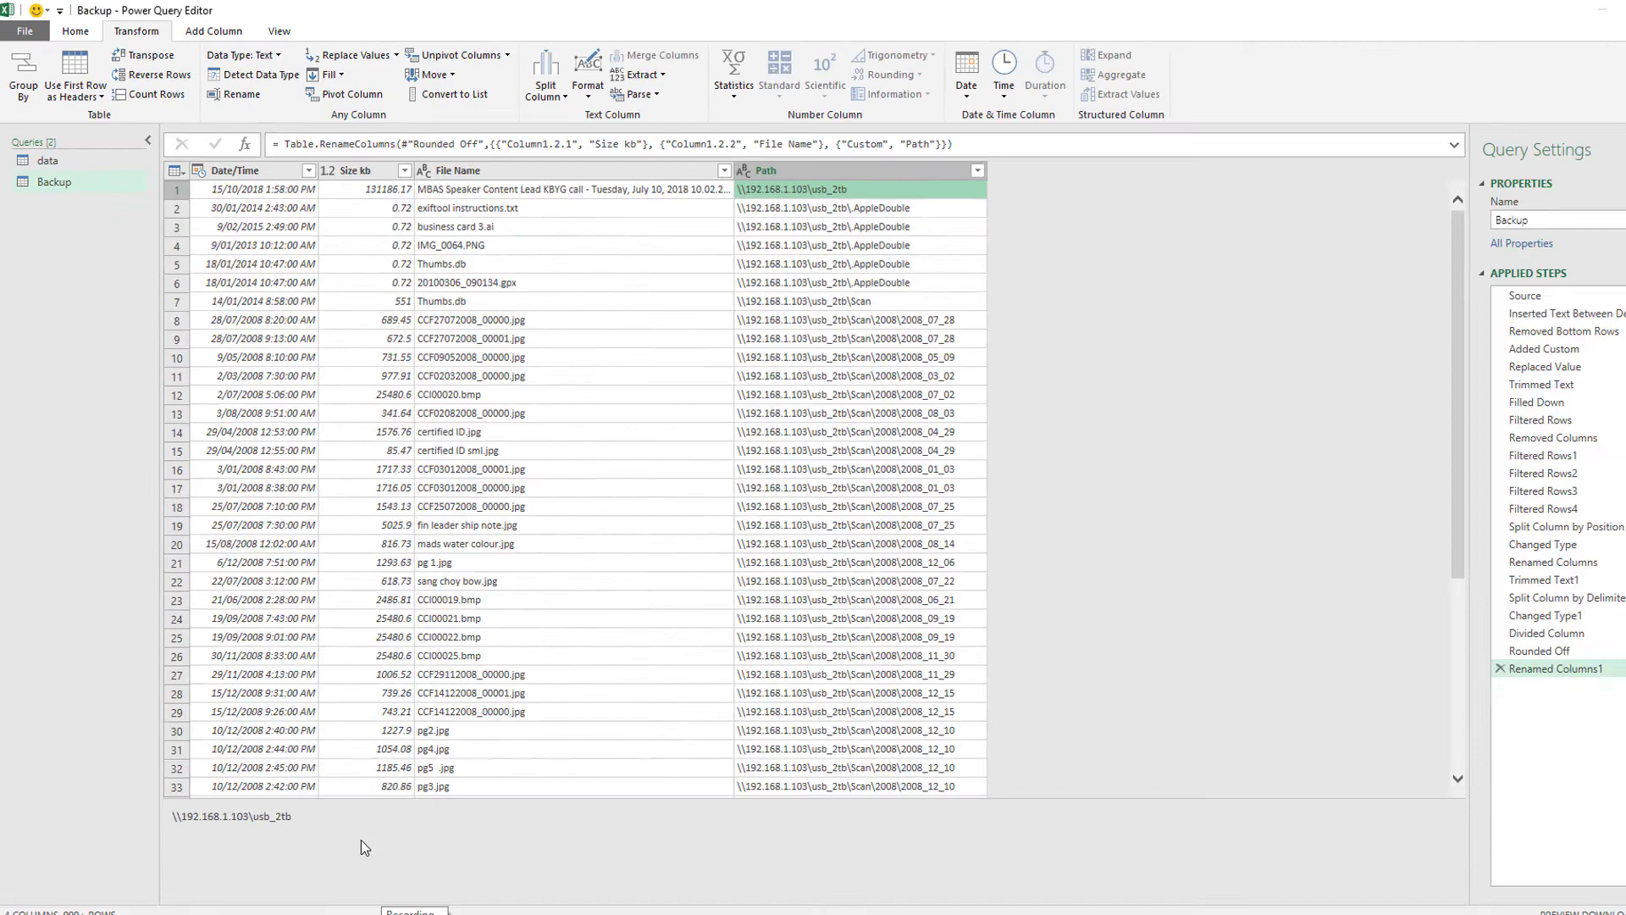
{"action": "left_click_drag", "start_coordinate": [364, 847], "coordinate": [0, 774]}
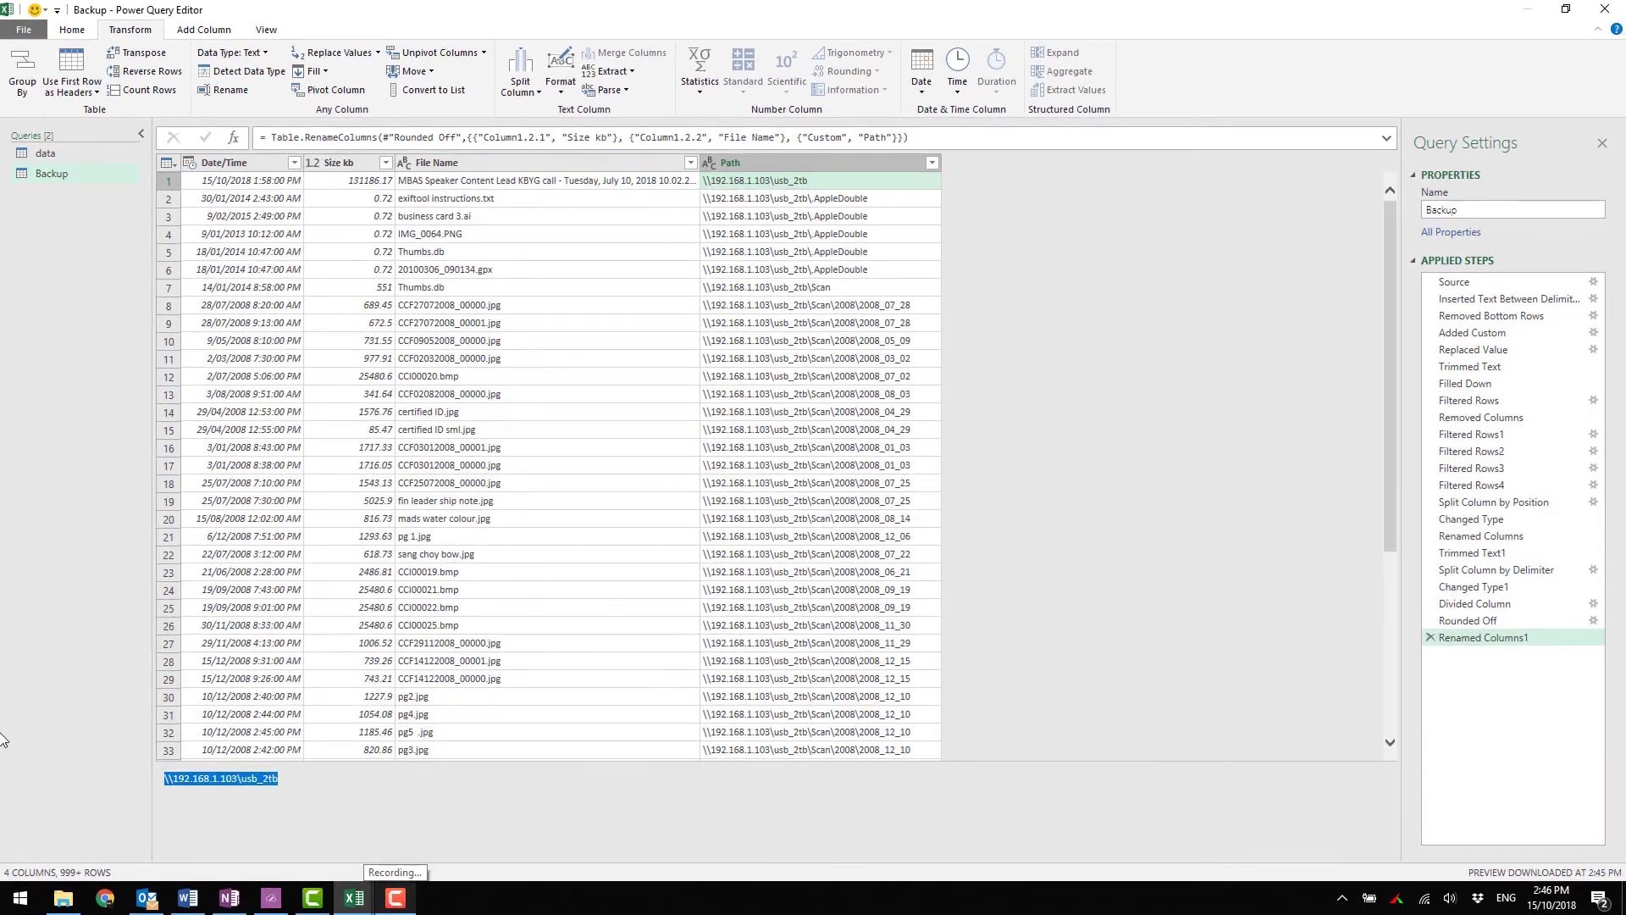
{"action": "left_click", "coordinate": [377, 53]}
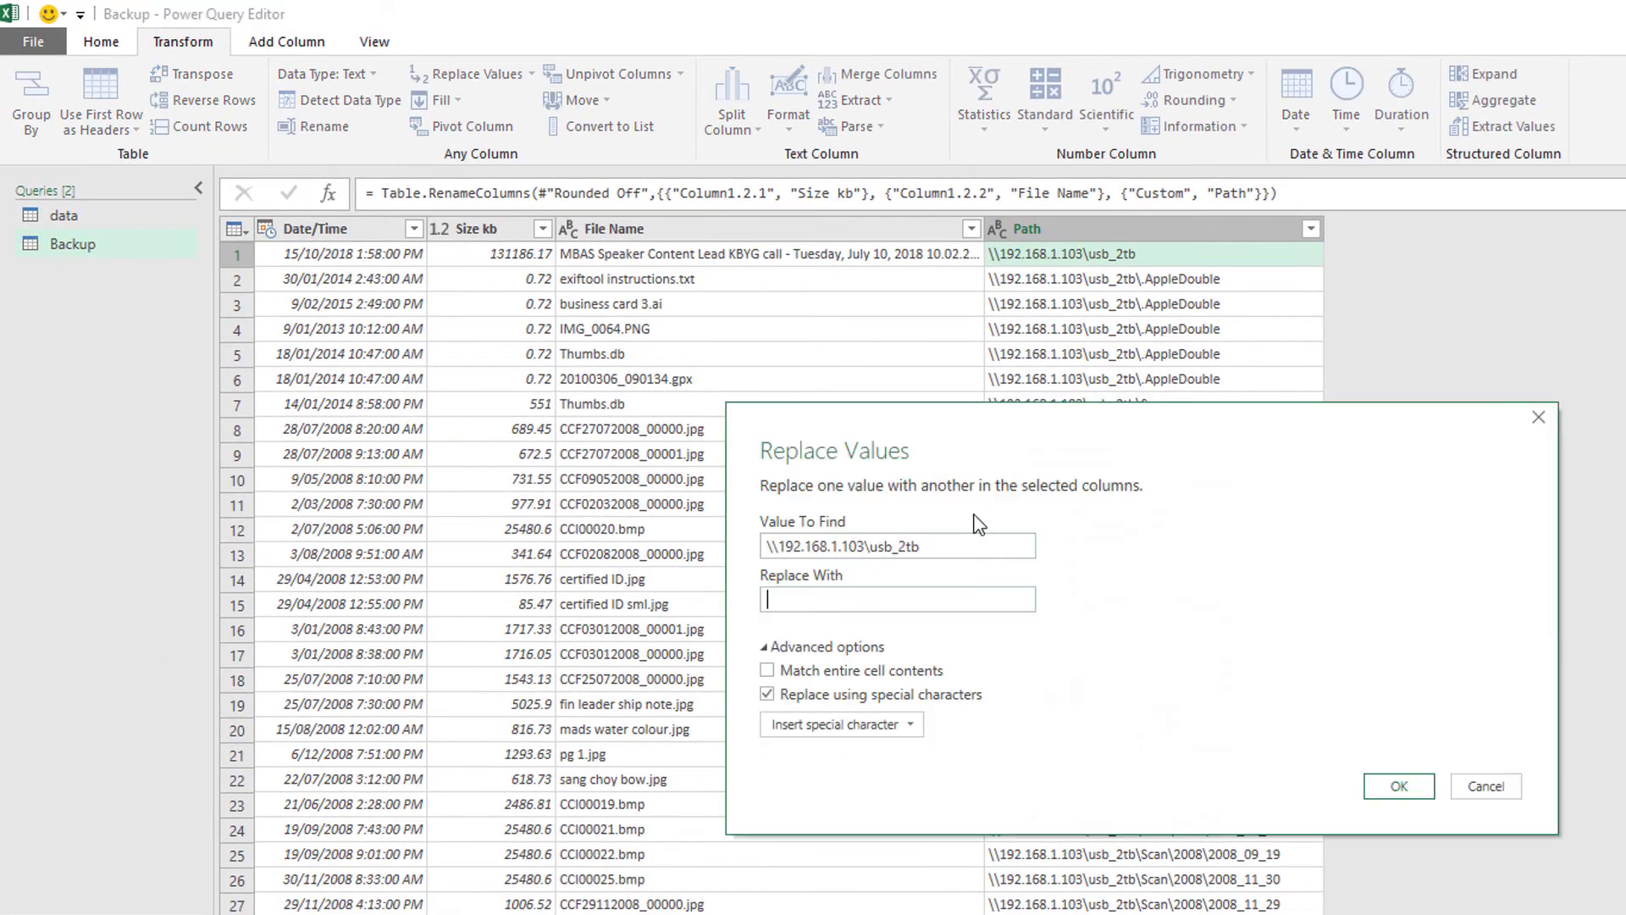
{"action": "left_click", "coordinate": [723, 488]}
{"action": "left_click", "coordinate": [1398, 787]}
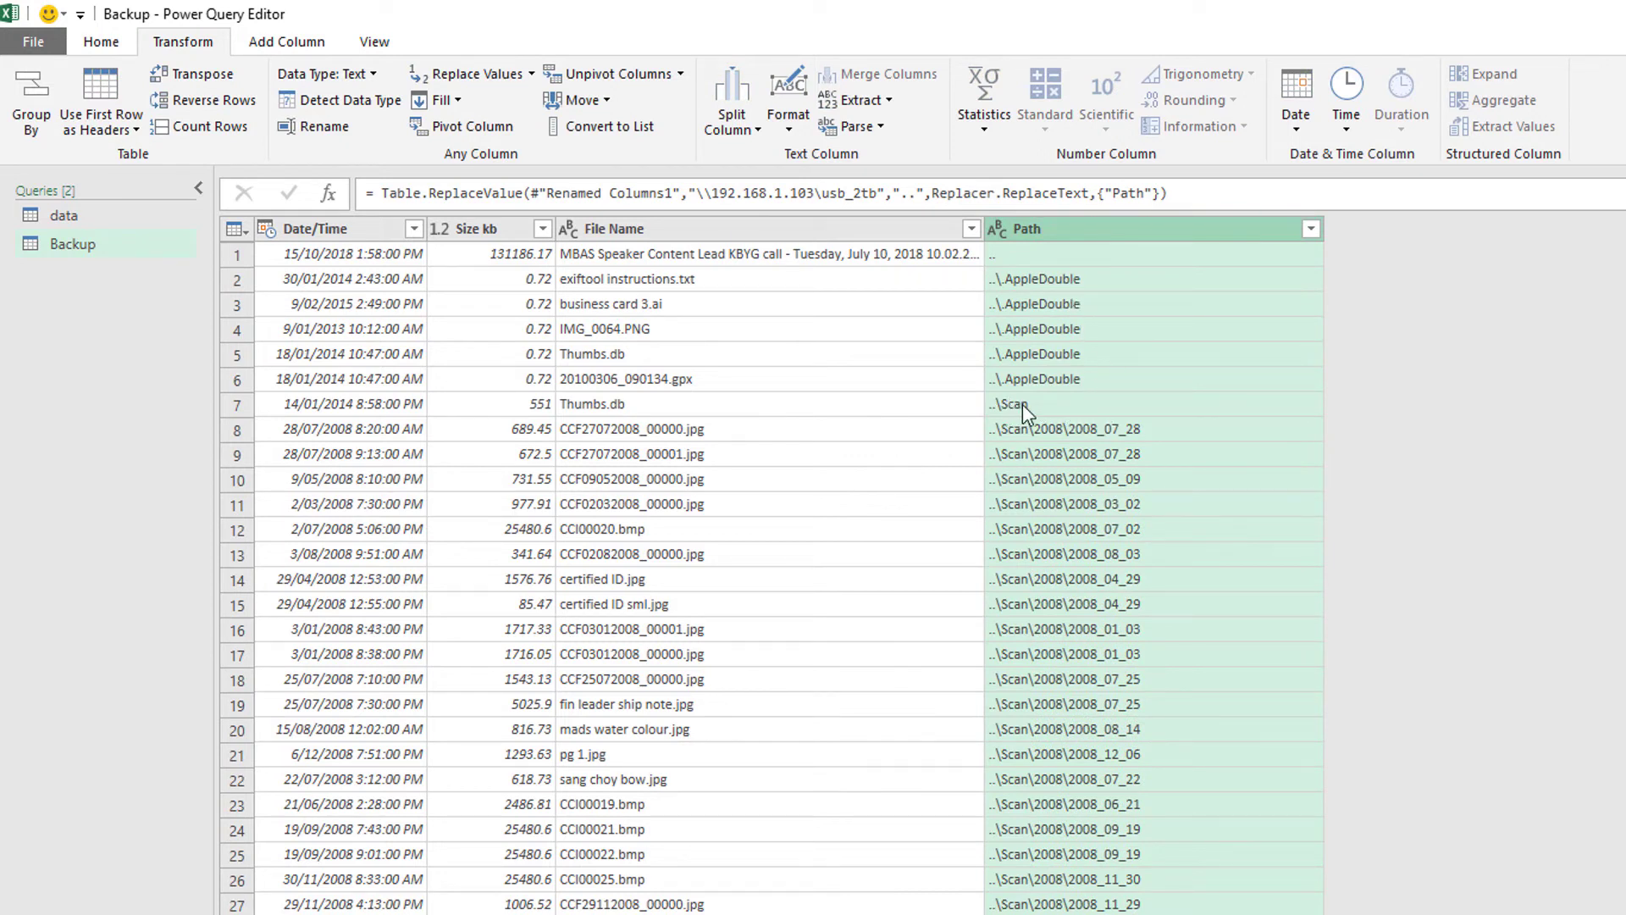
Start a merge as a new query with data as the first table and Backup as the second.
{"action": "left_click", "coordinate": [119, 221]}
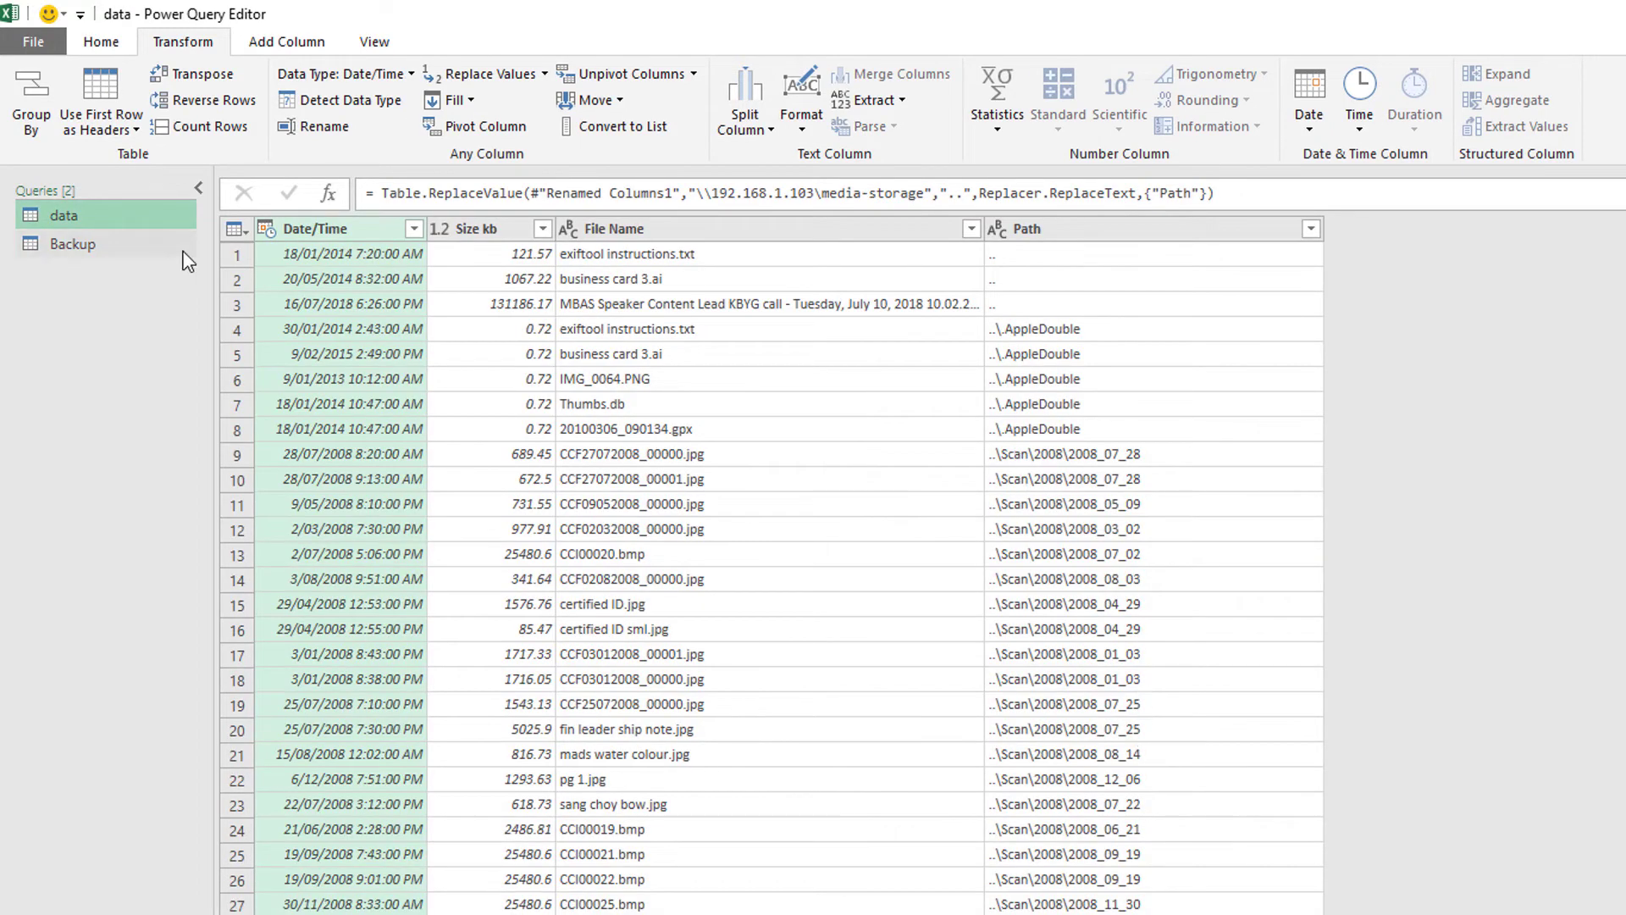
{"action": "left_click", "coordinate": [135, 246]}
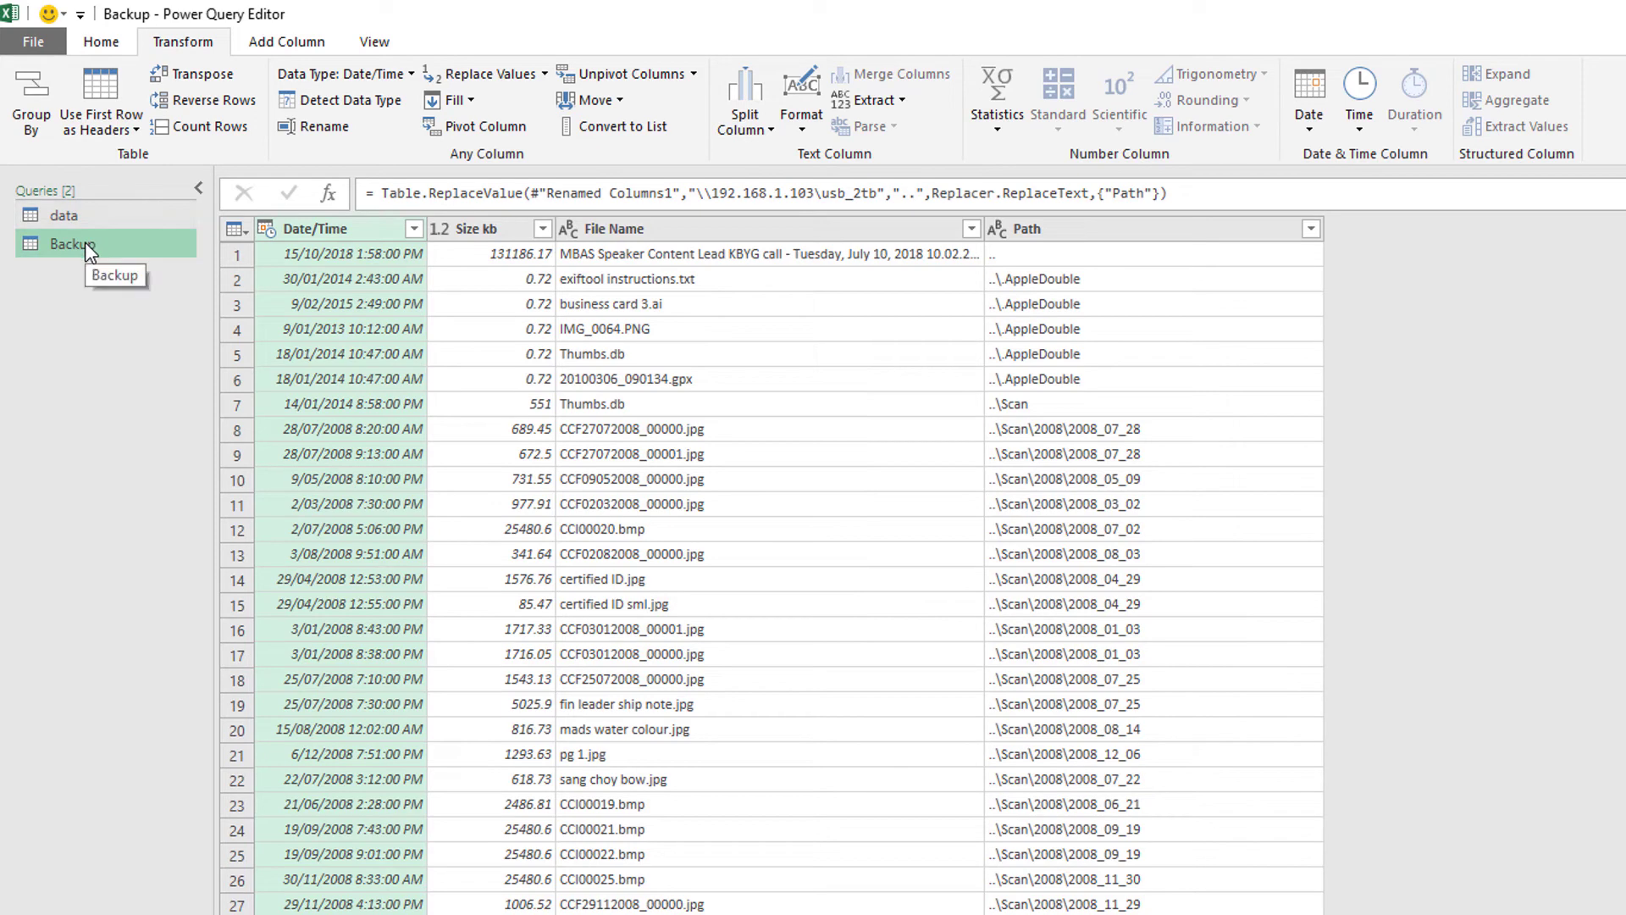
{"action": "left_click", "coordinate": [77, 217]}
{"action": "left_click", "coordinate": [75, 249]}
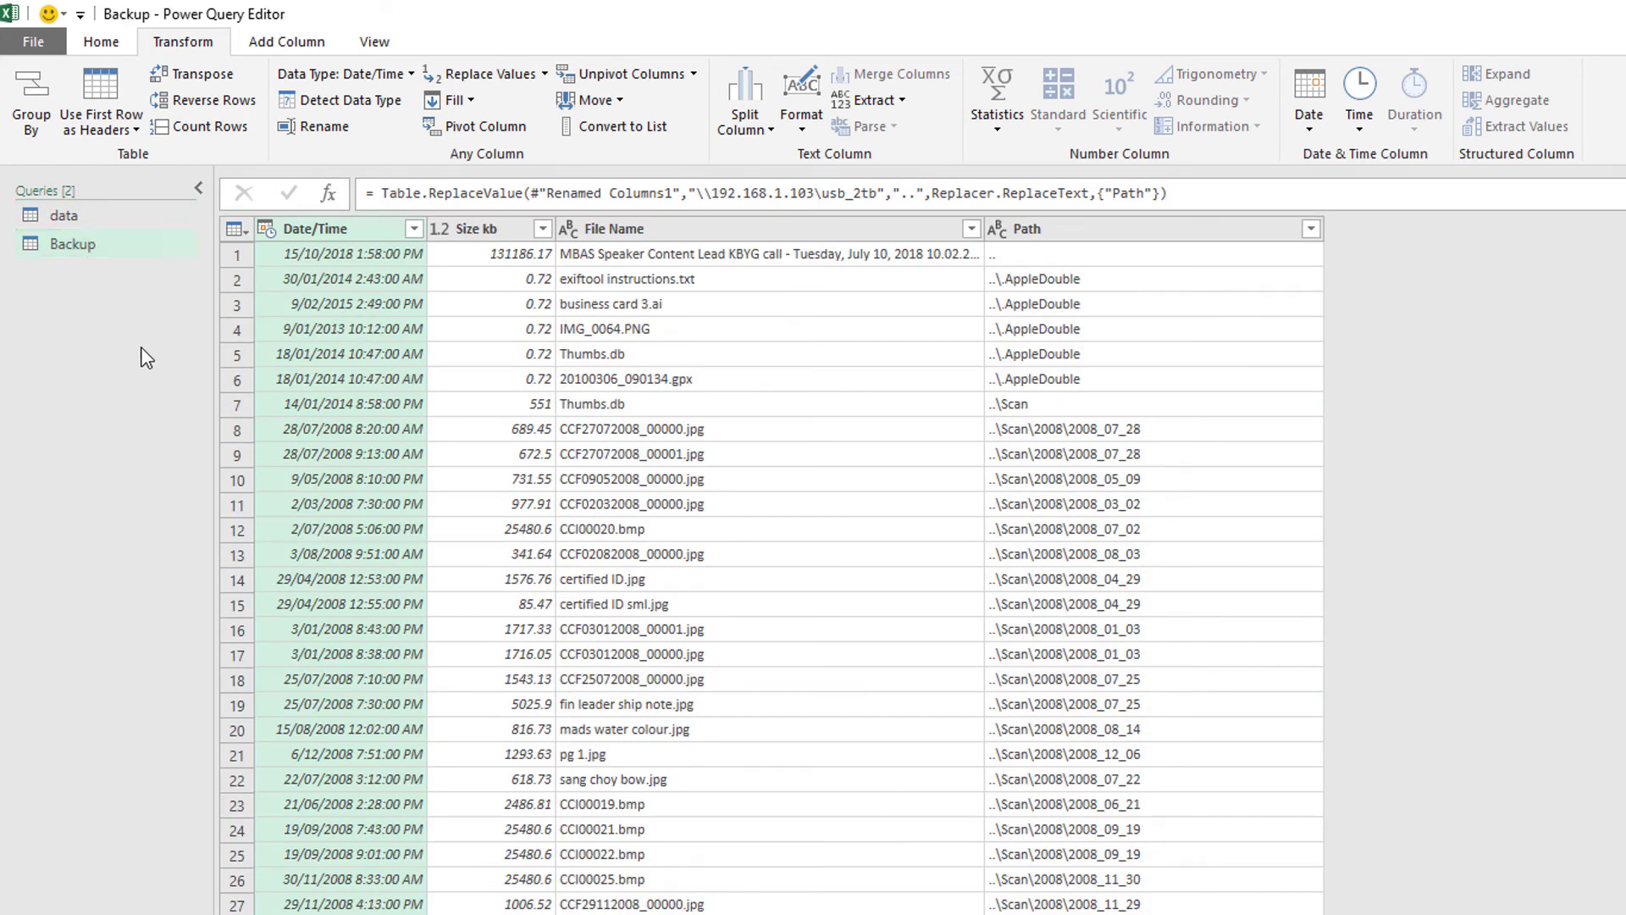
{"action": "left_click", "coordinate": [105, 217]}
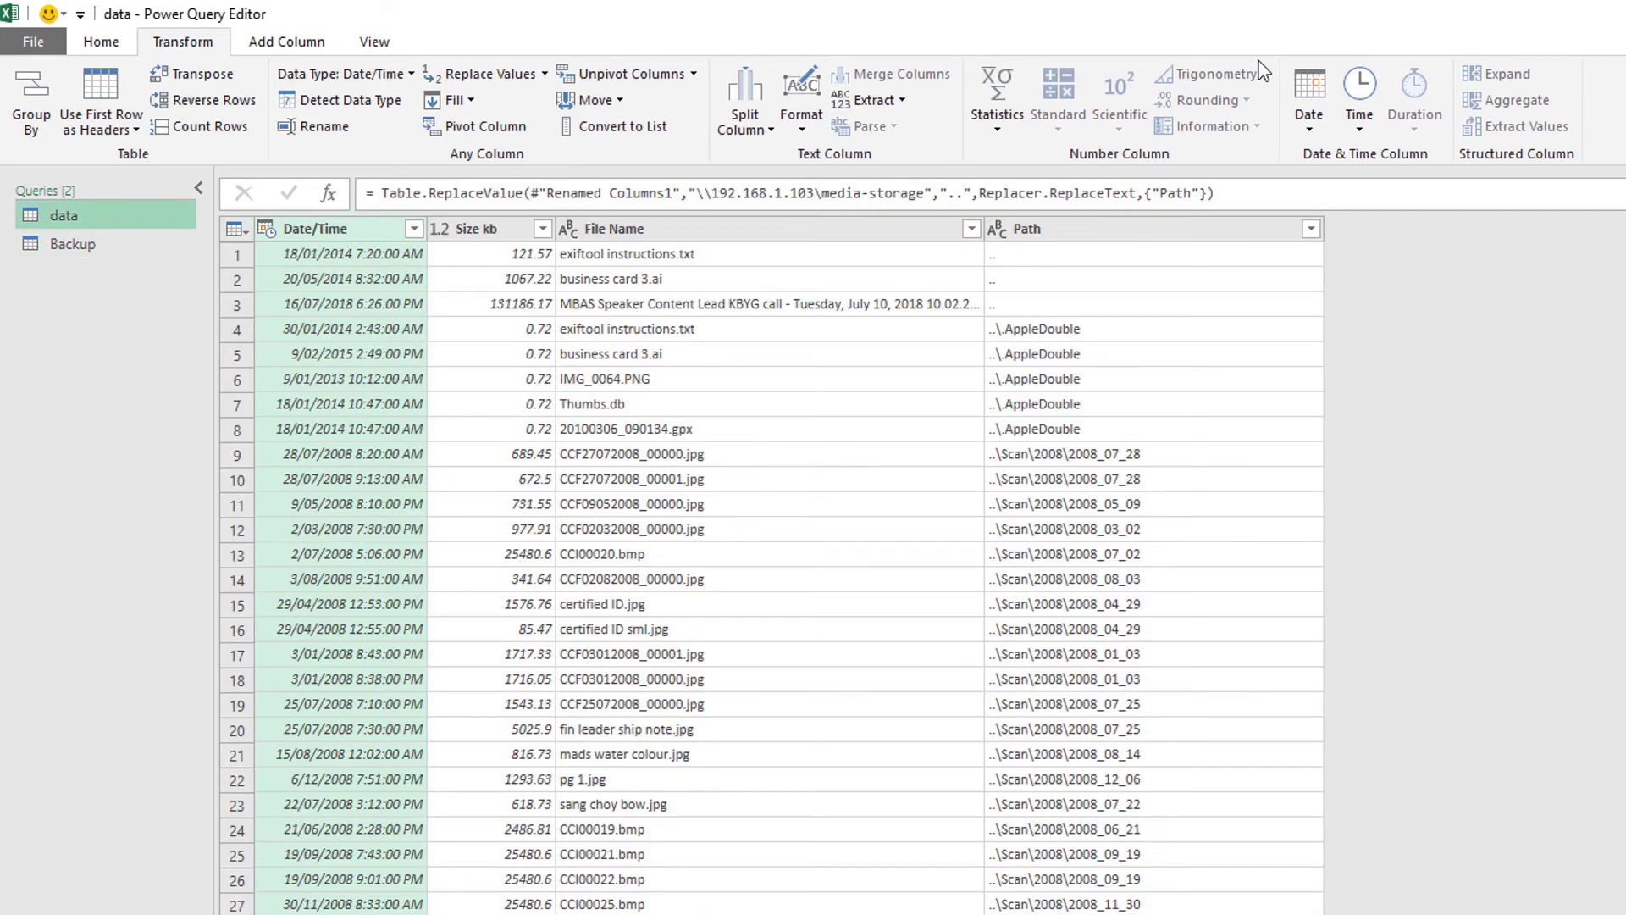
{"action": "left_click", "coordinate": [105, 44]}
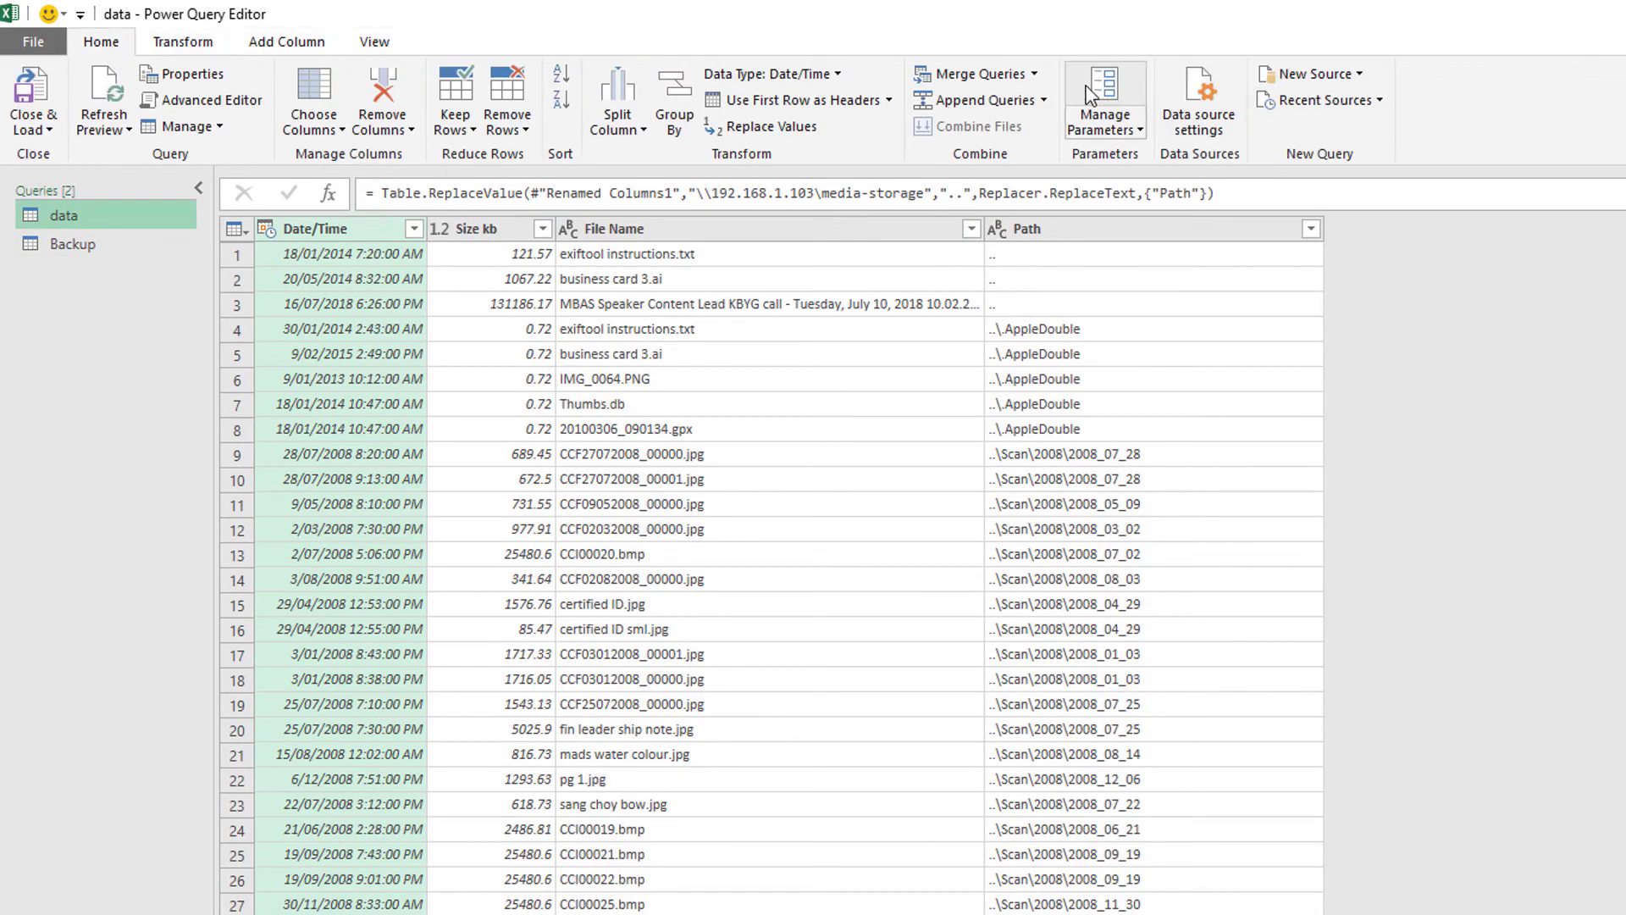
{"action": "left_click", "coordinate": [1033, 74]}
{"action": "left_click", "coordinate": [1013, 124]}
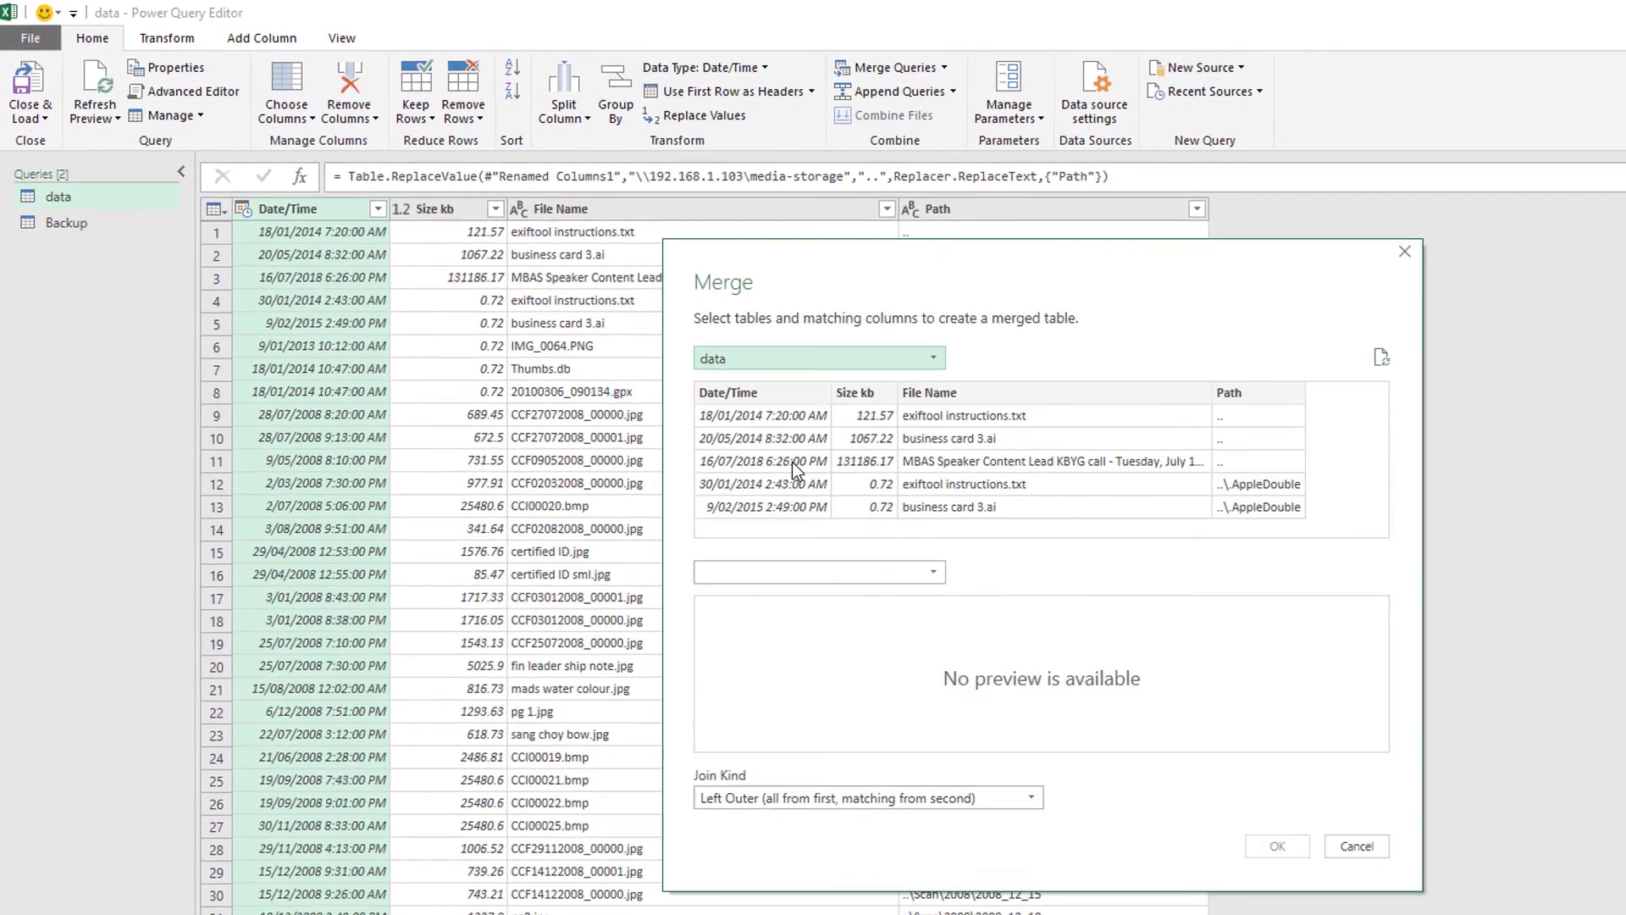
{"action": "left_click", "coordinate": [796, 570]}
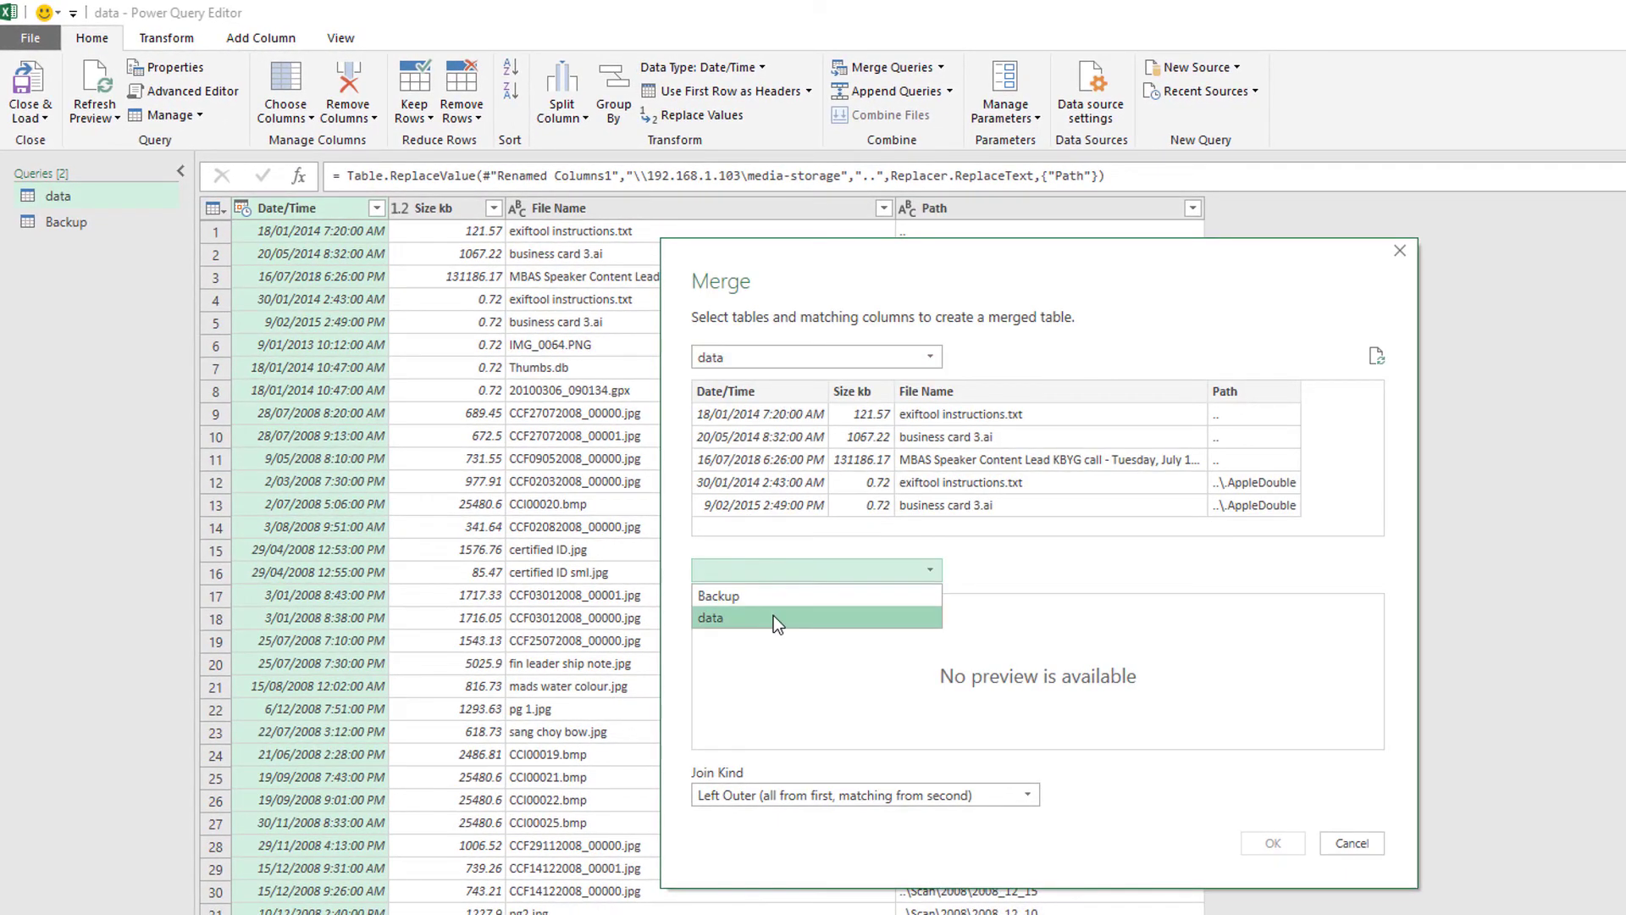
{"action": "left_click", "coordinate": [806, 572]}
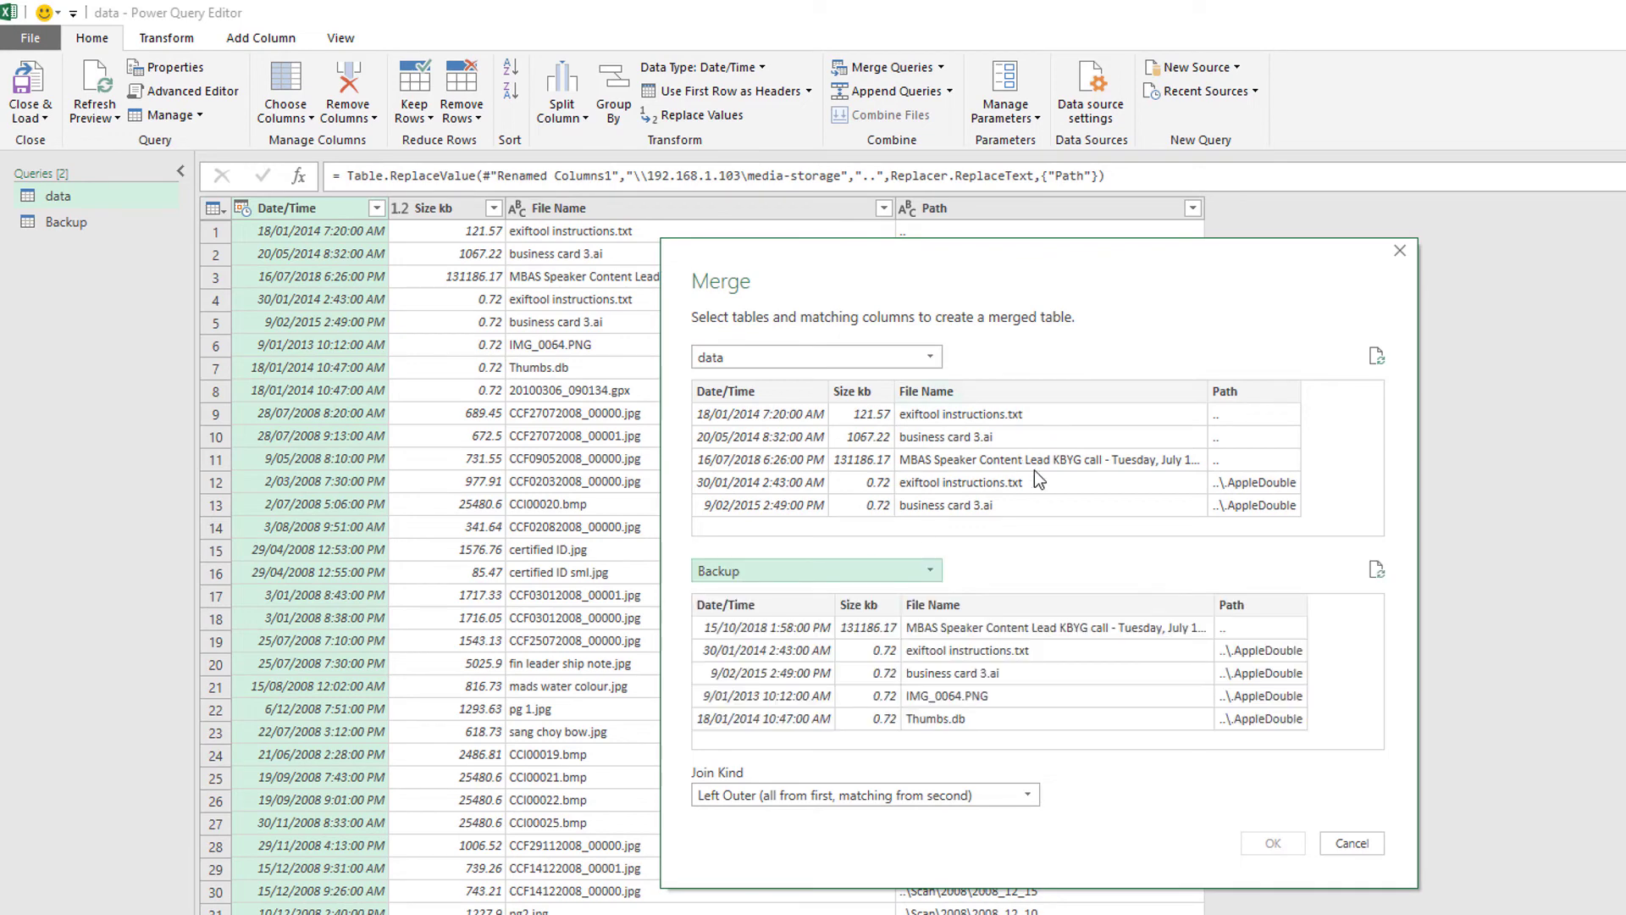
Match the data and Backup tables on the Path column first and the File Name column second.
{"action": "left_click", "coordinate": [1242, 392]}
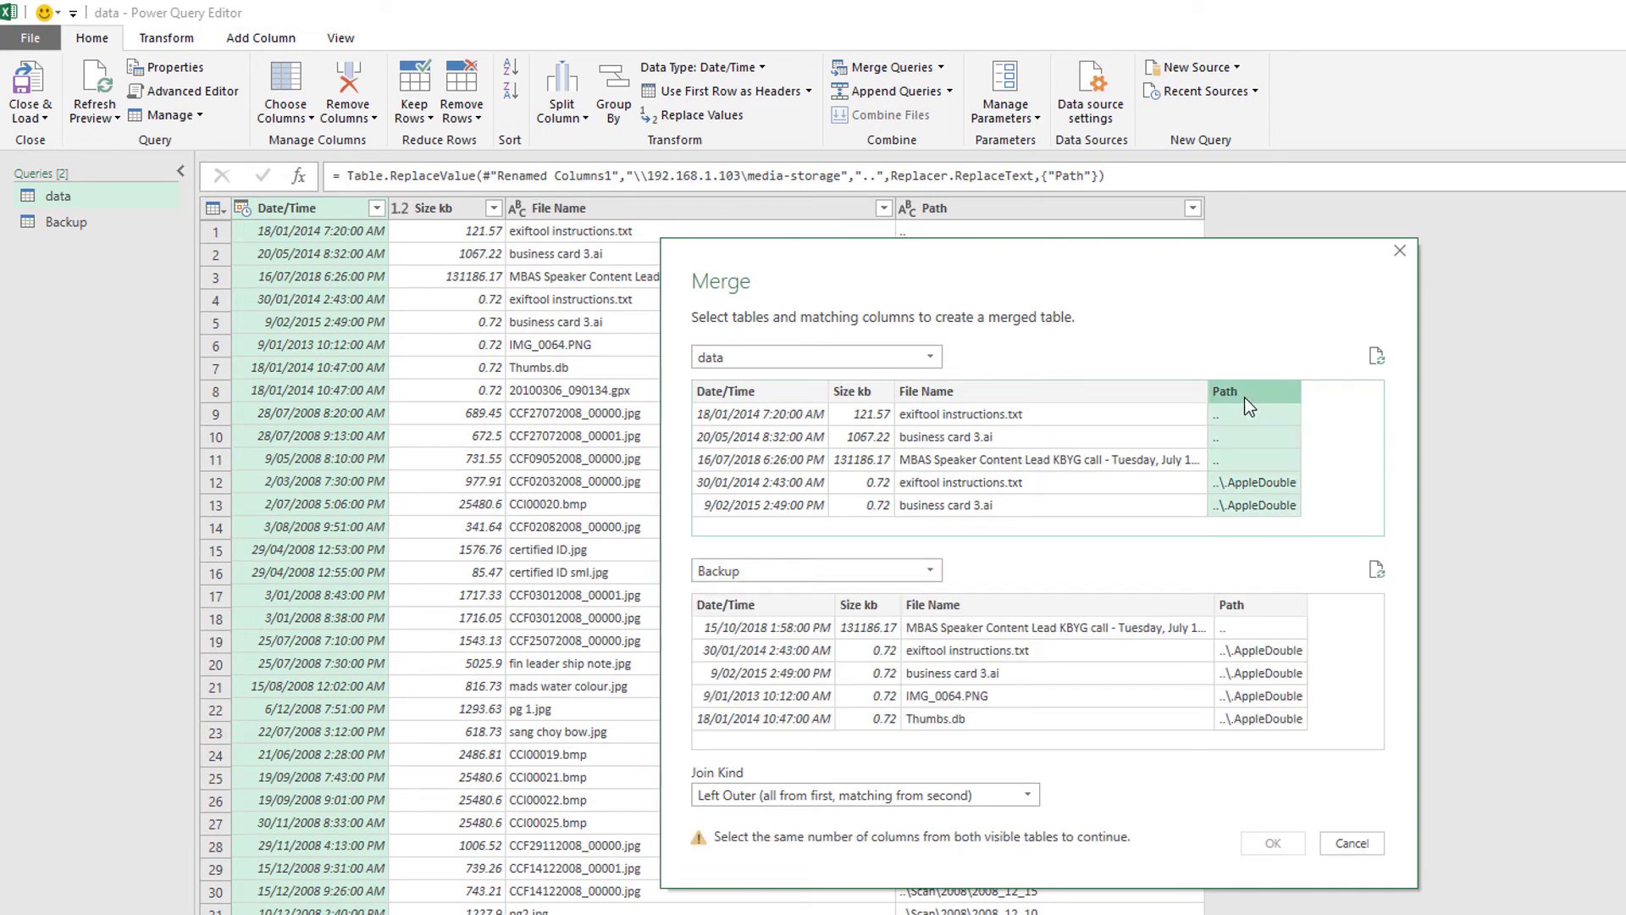
{"action": "left_click", "coordinate": [1247, 607]}
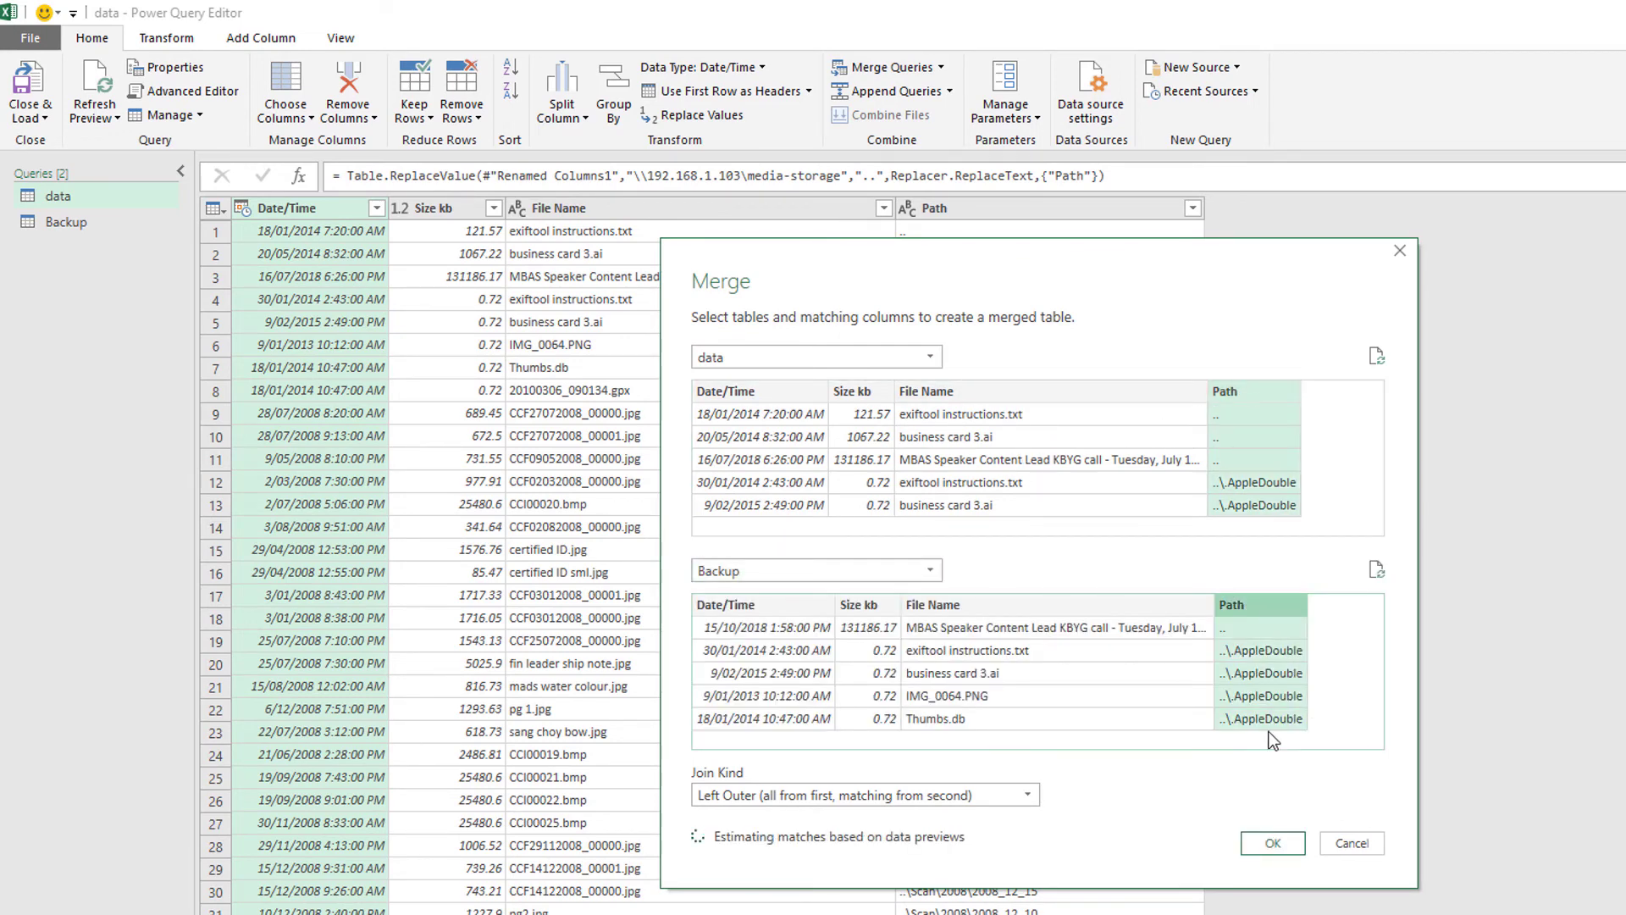
{"action": "left_click", "coordinate": [1063, 395], "text": "ctrl"}
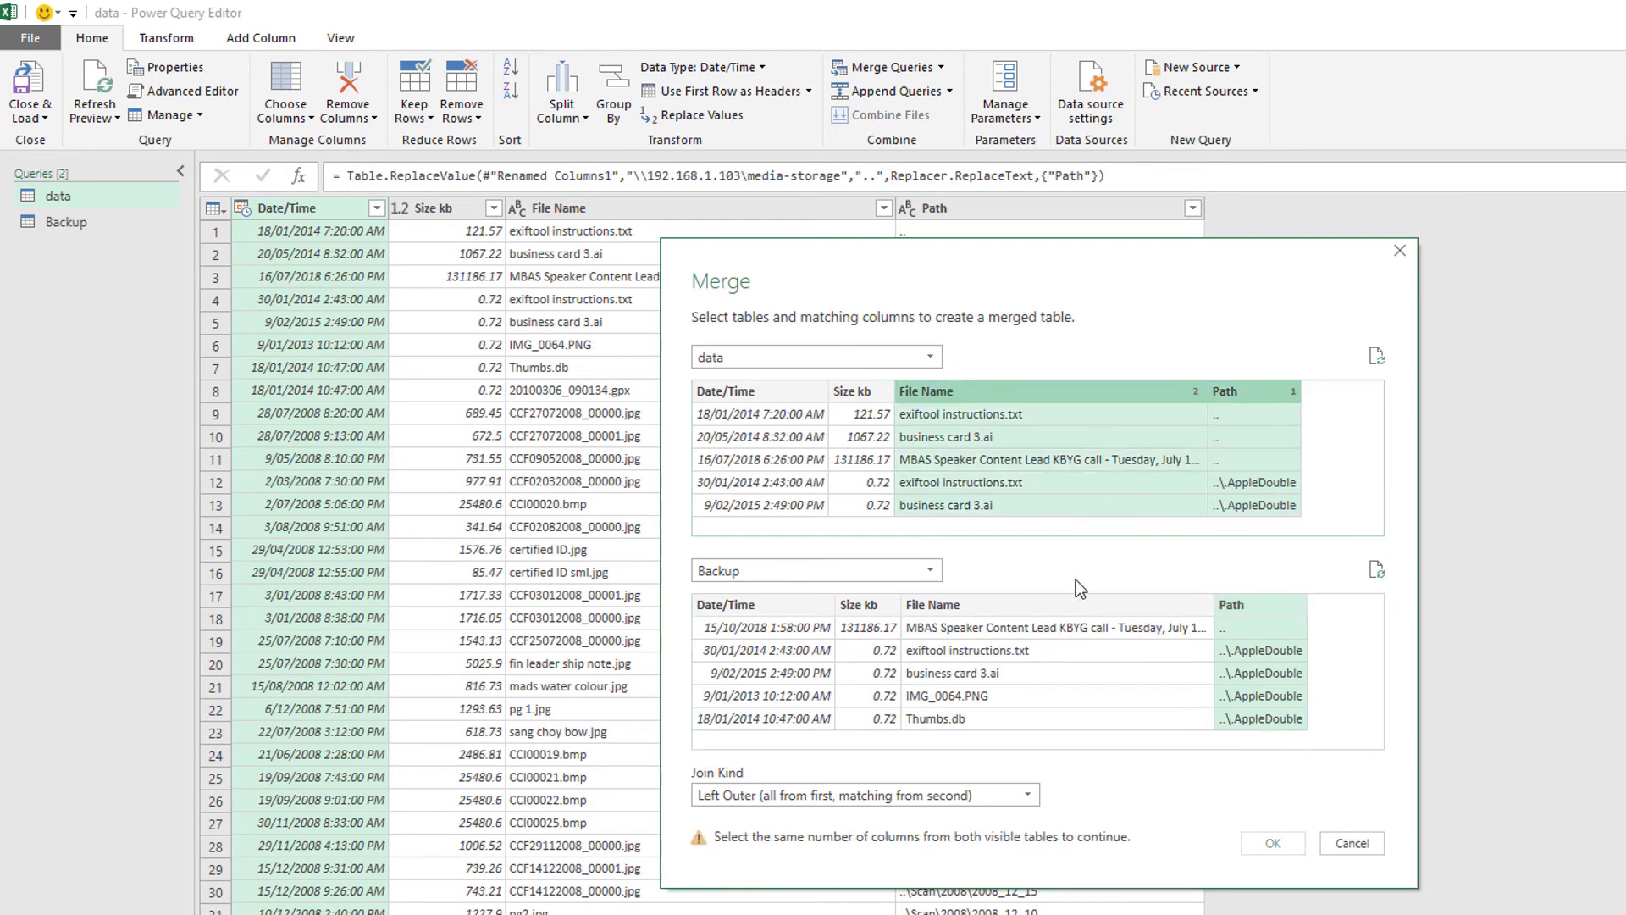
{"action": "left_click", "coordinate": [1067, 610], "text": "ctrl"}
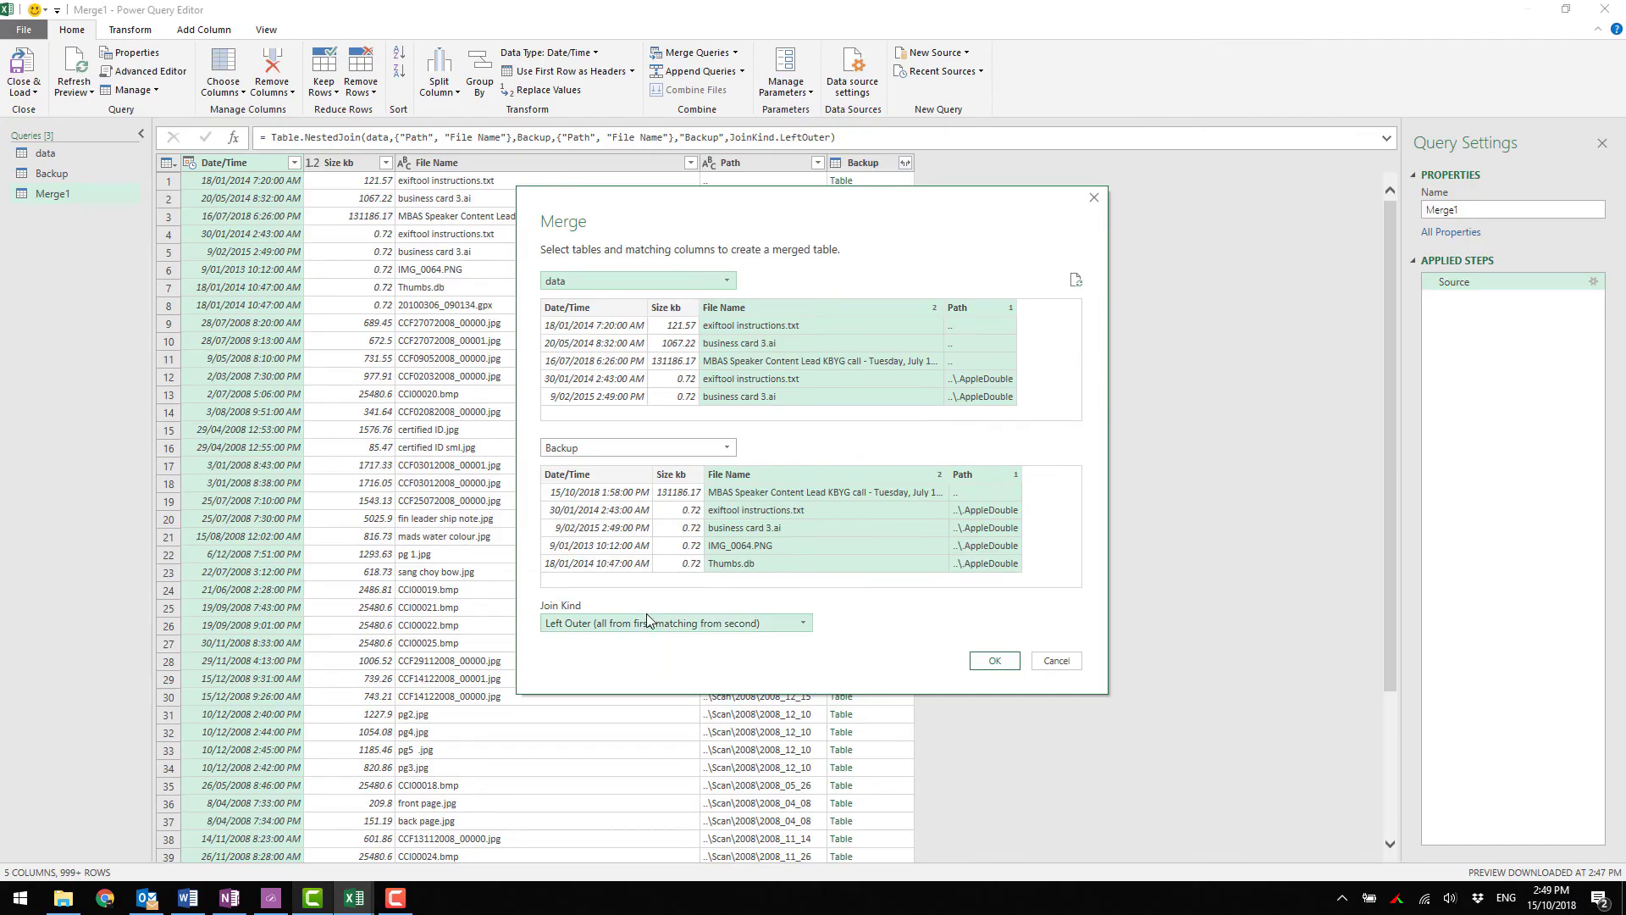
Set the merge's join kind to Left Anti (rows only in first) and apply it.
{"action": "left_click", "coordinate": [864, 794]}
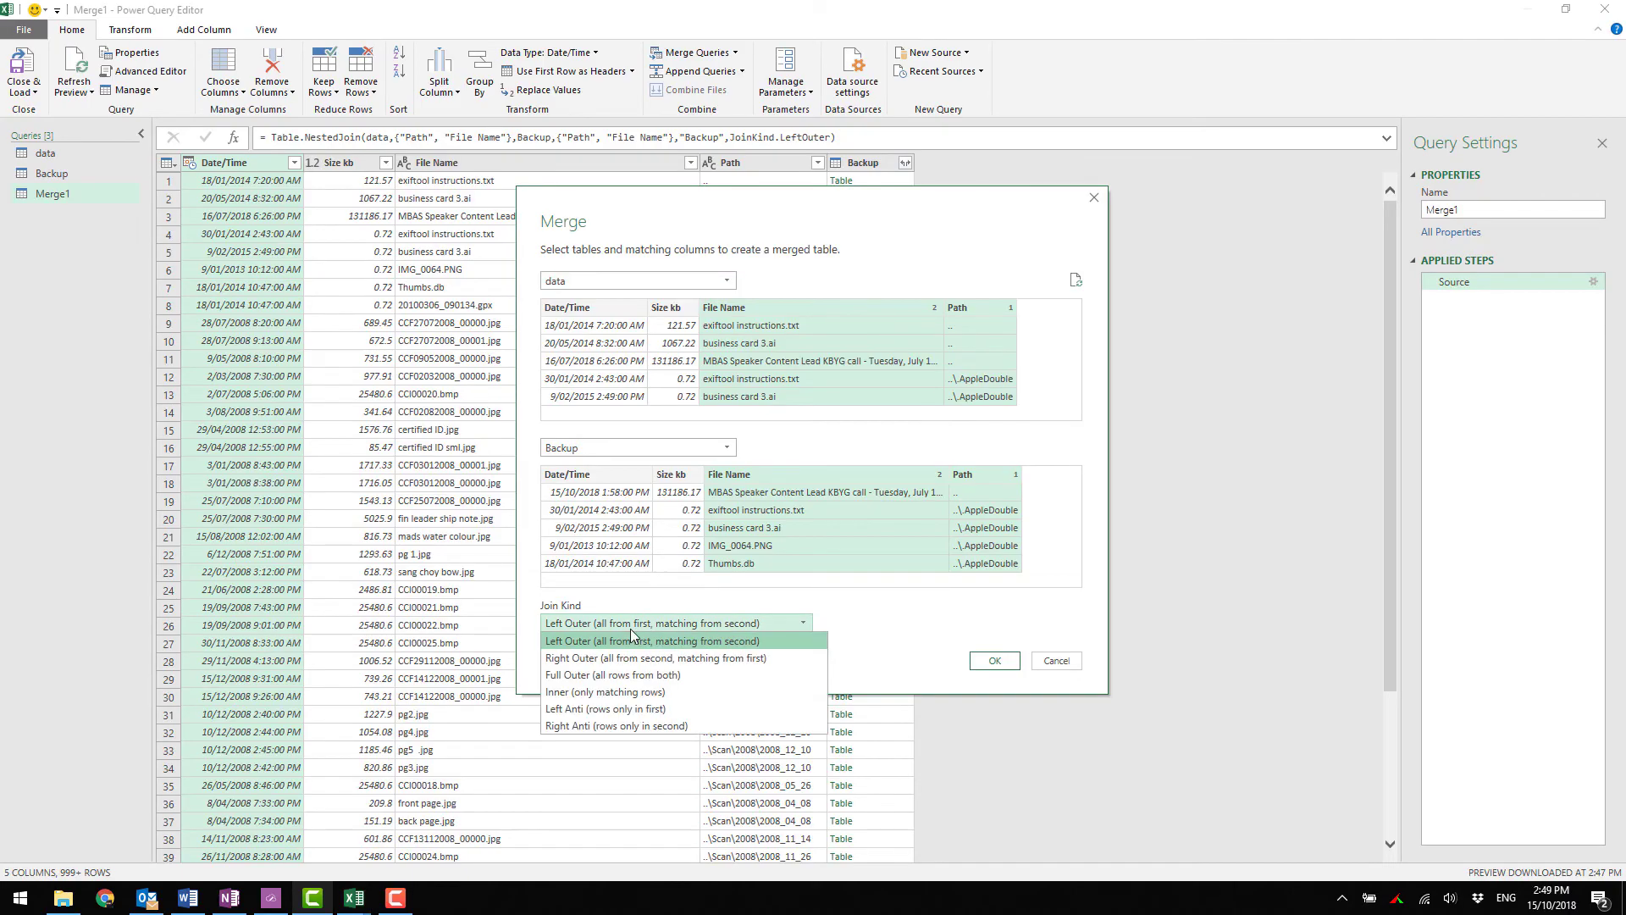
{"action": "left_click", "coordinate": [615, 717]}
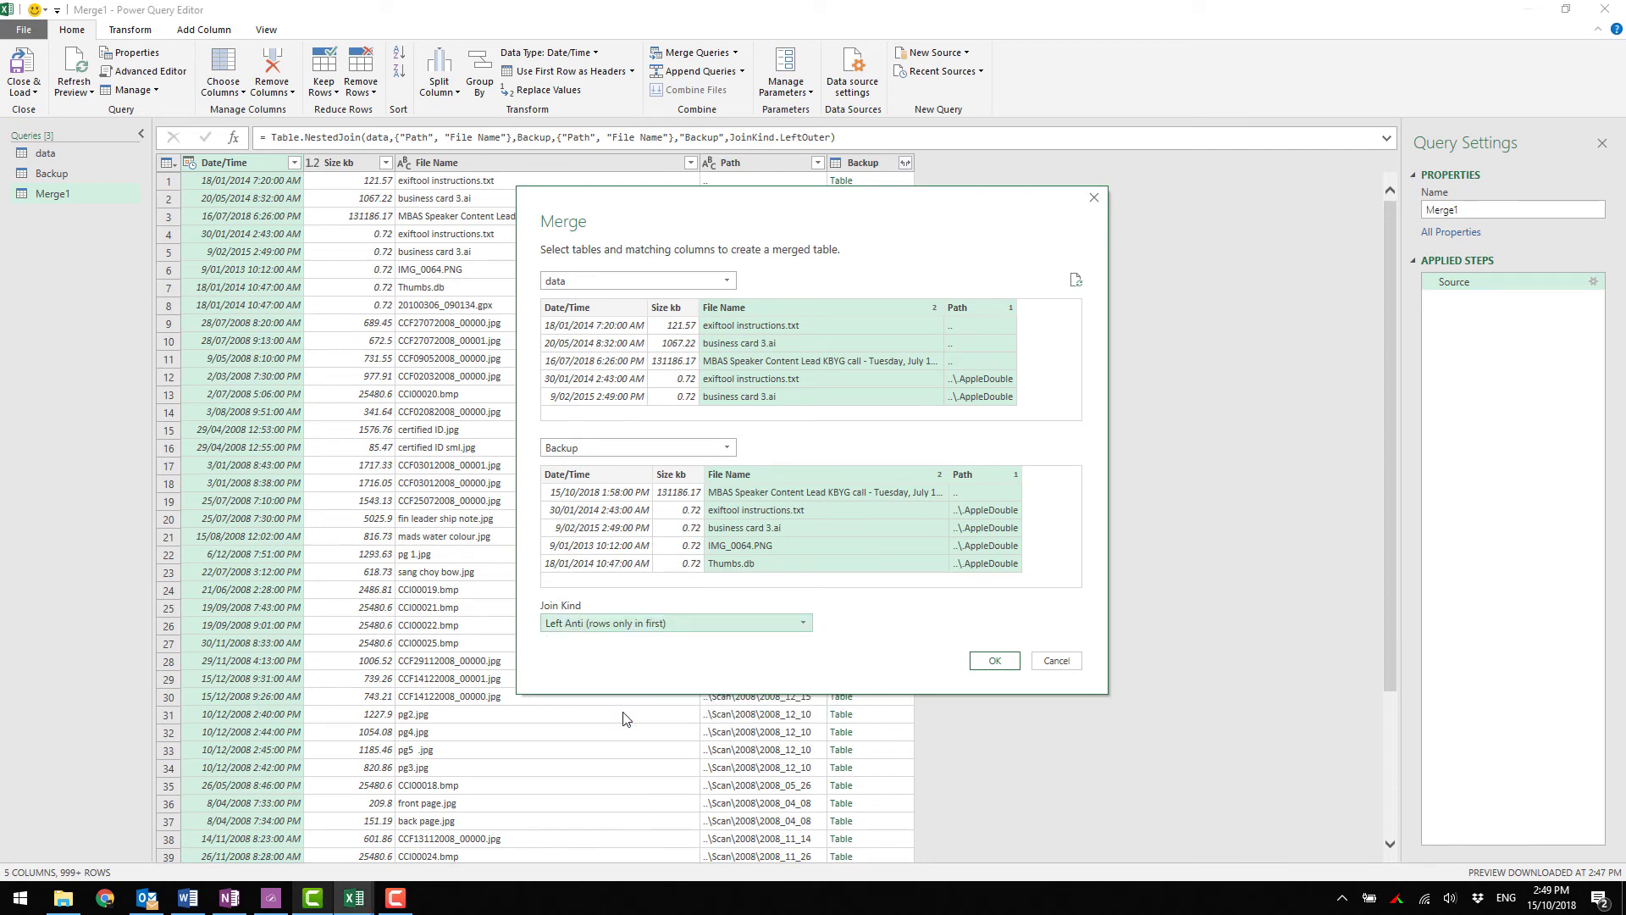
{"action": "left_click", "coordinate": [995, 661]}
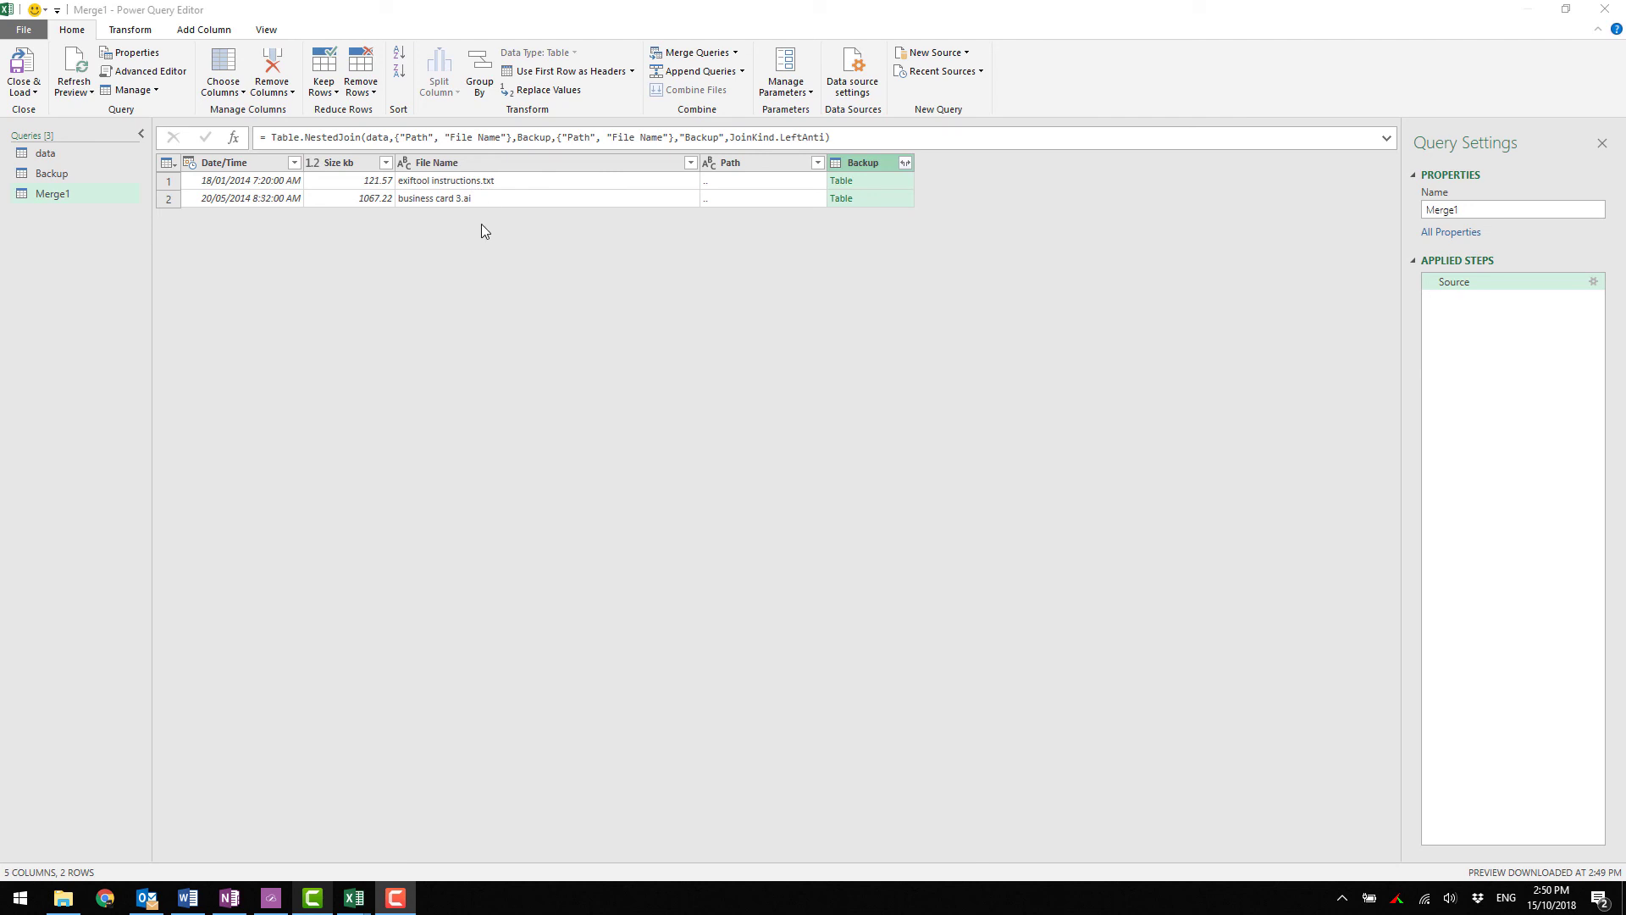
{"action": "left_click", "coordinate": [907, 160]}
{"action": "left_click", "coordinate": [403, 288]}
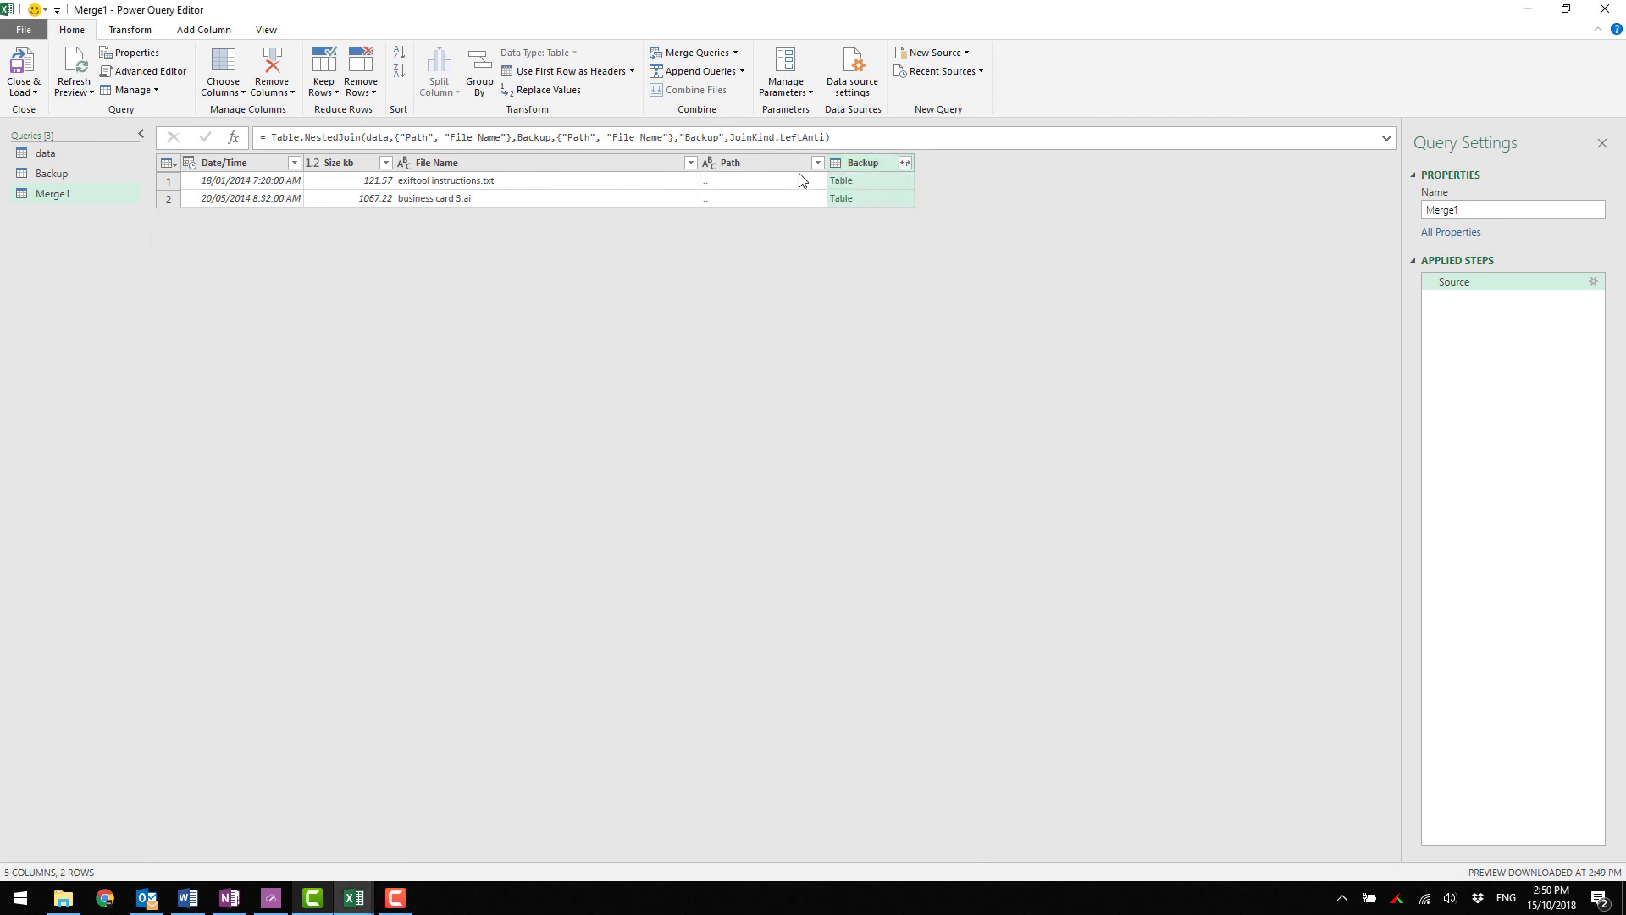